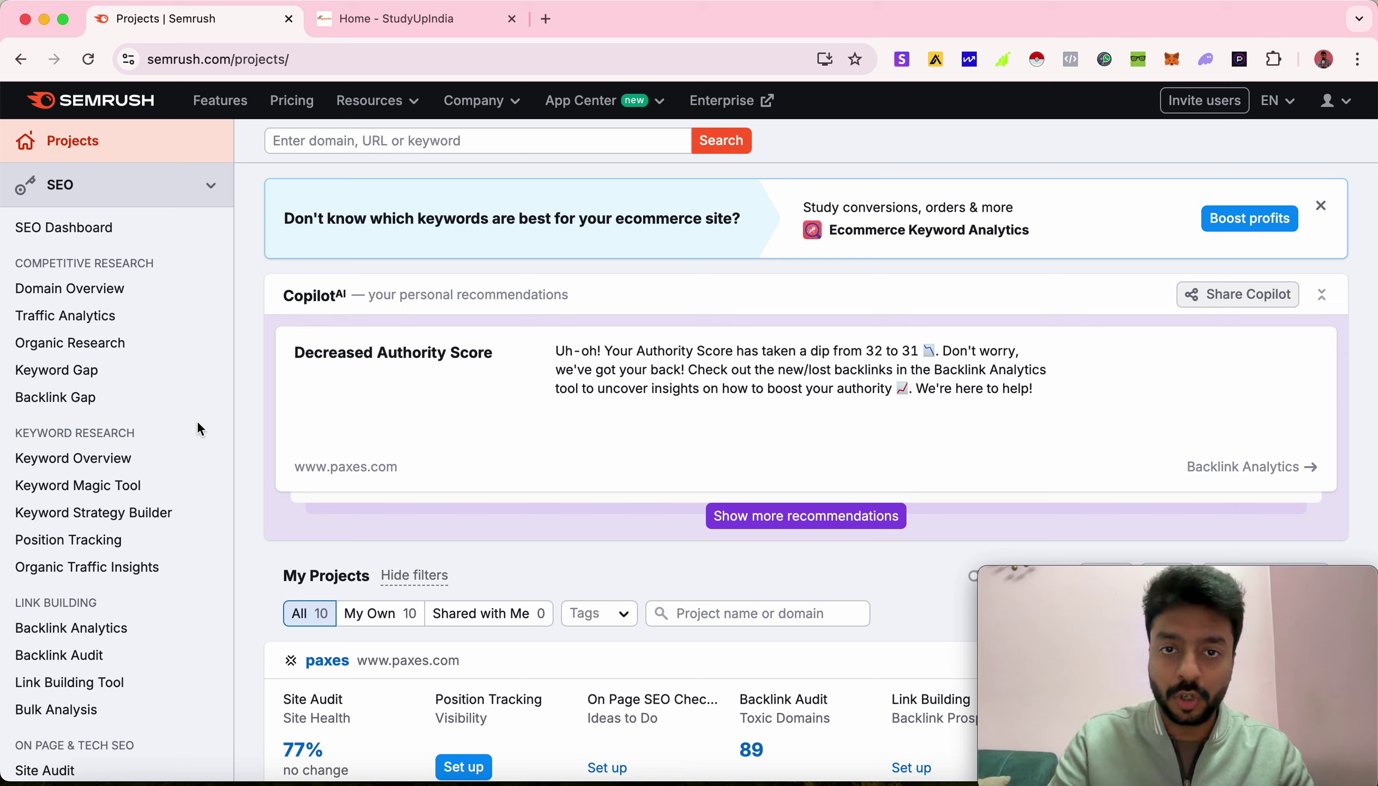
- Switch to the StudyUpIndia site and look through its homepage banners, combo sets, customer reviews and bestsellers
click(398, 24)
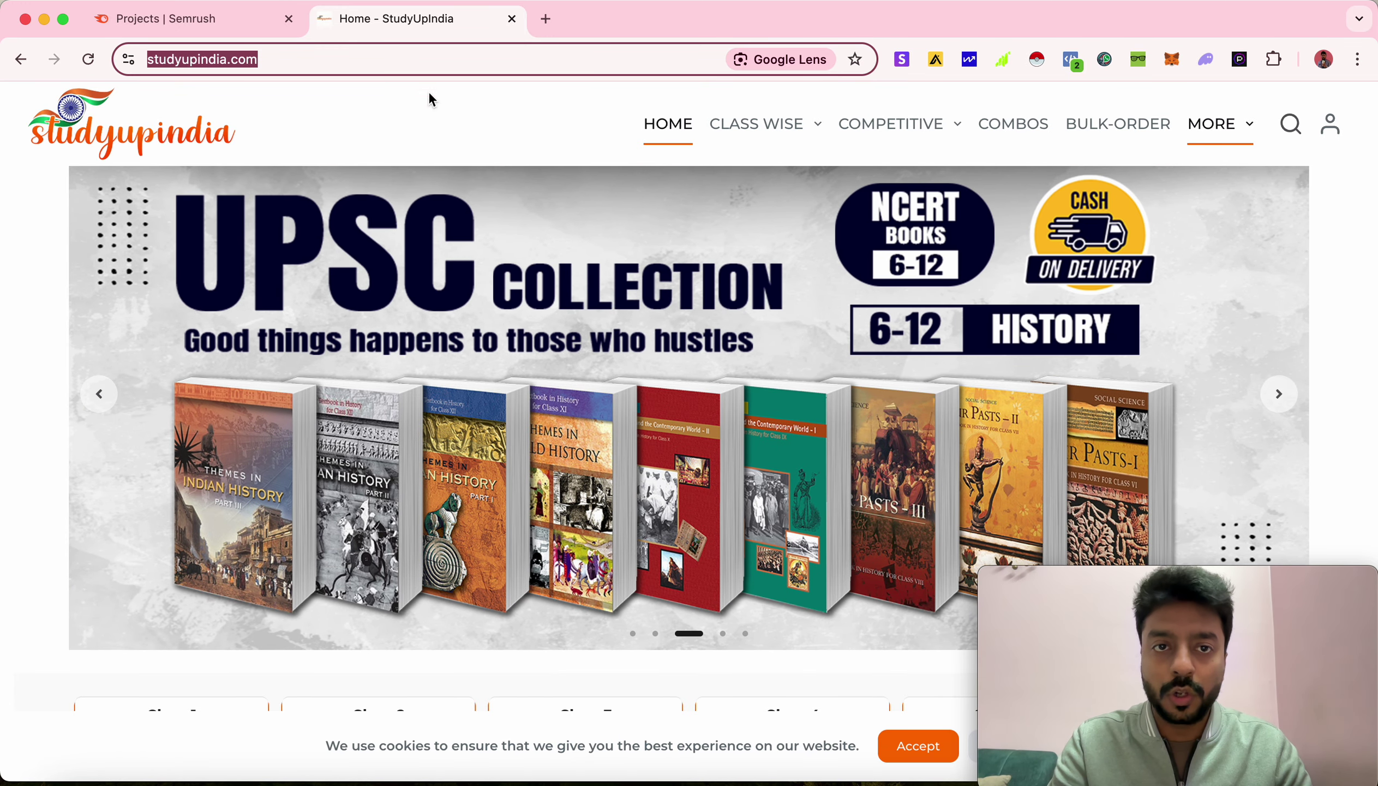
scroll(908, 296, down, 10)
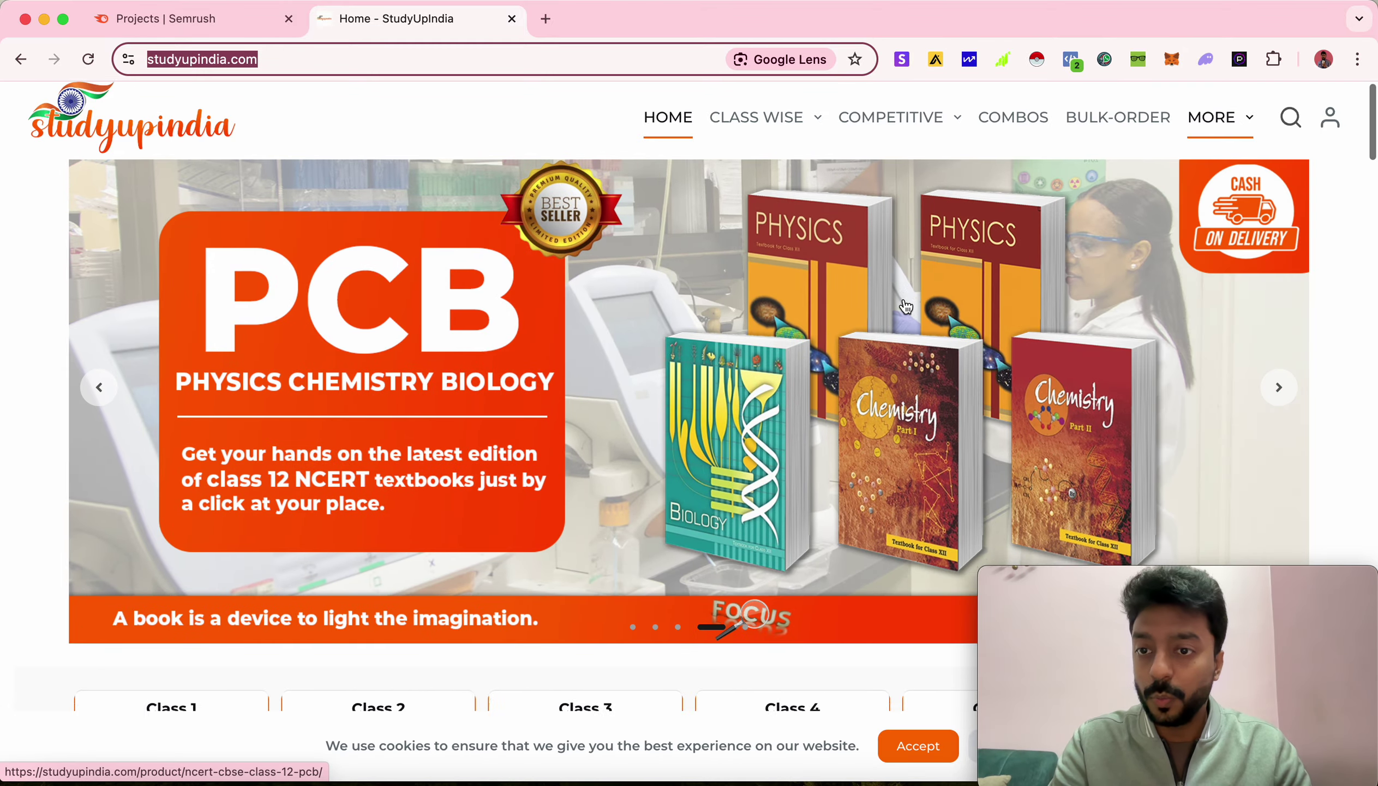
scroll(906, 306, down, 20)
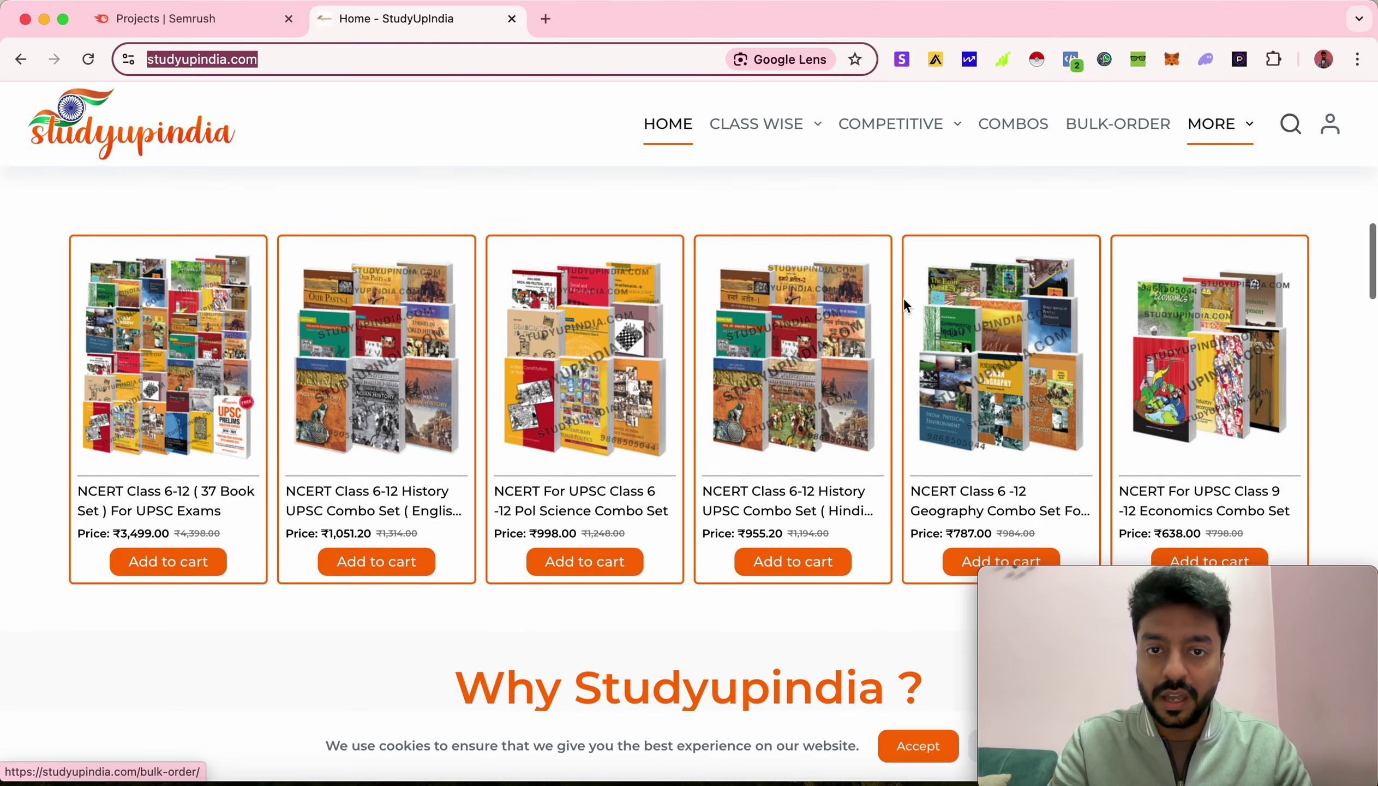
scroll(905, 305, down, 20)
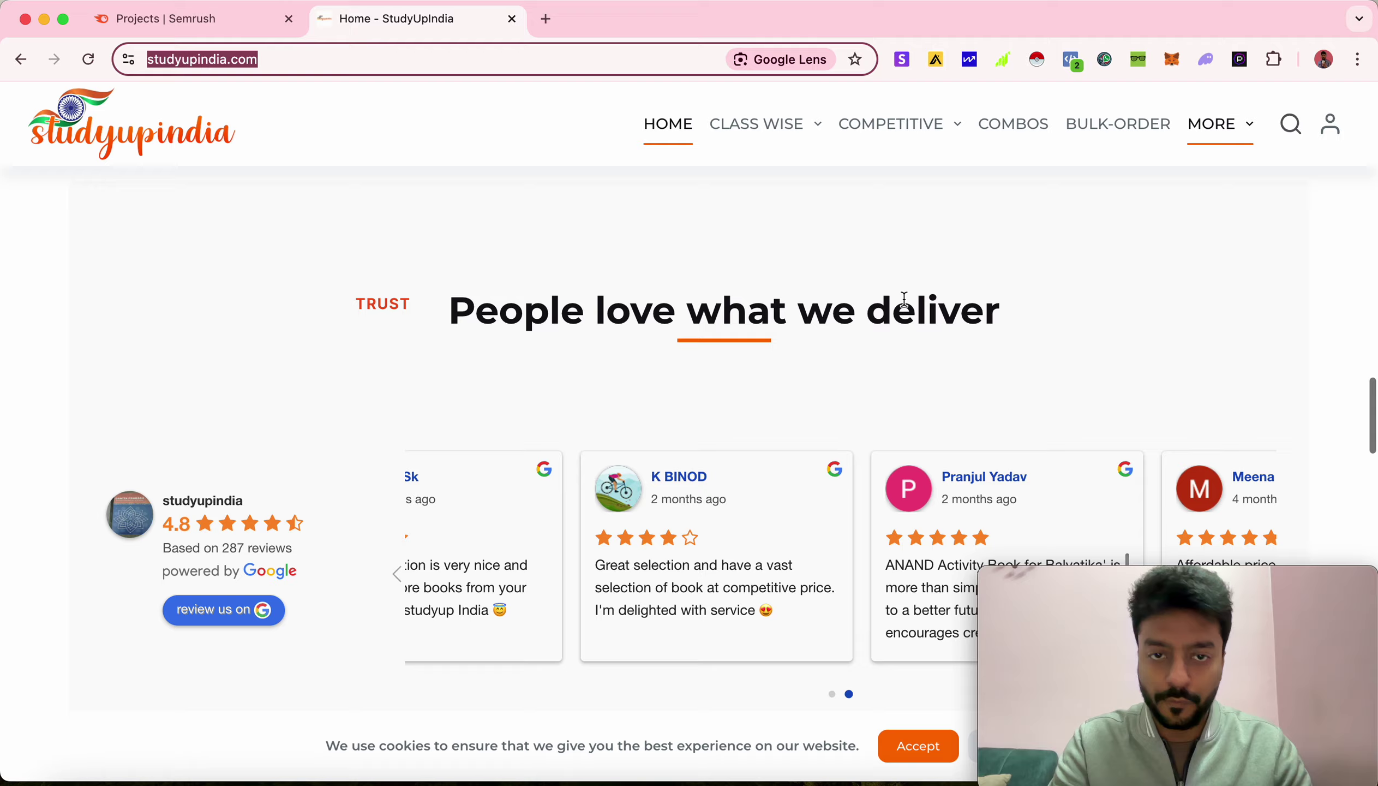
scroll(903, 297, down, 20)
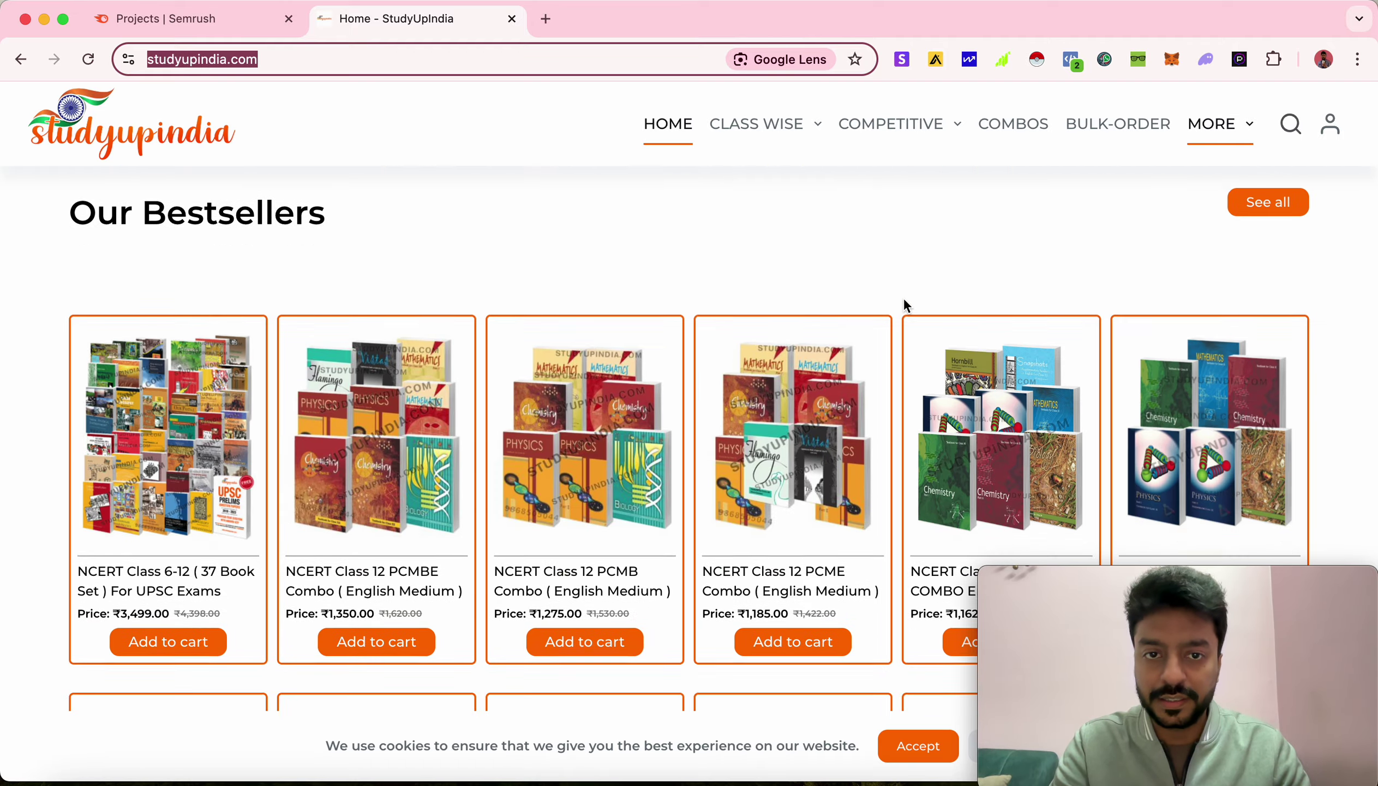
scroll(903, 298, up, 10)
scroll(903, 298, up, 20)
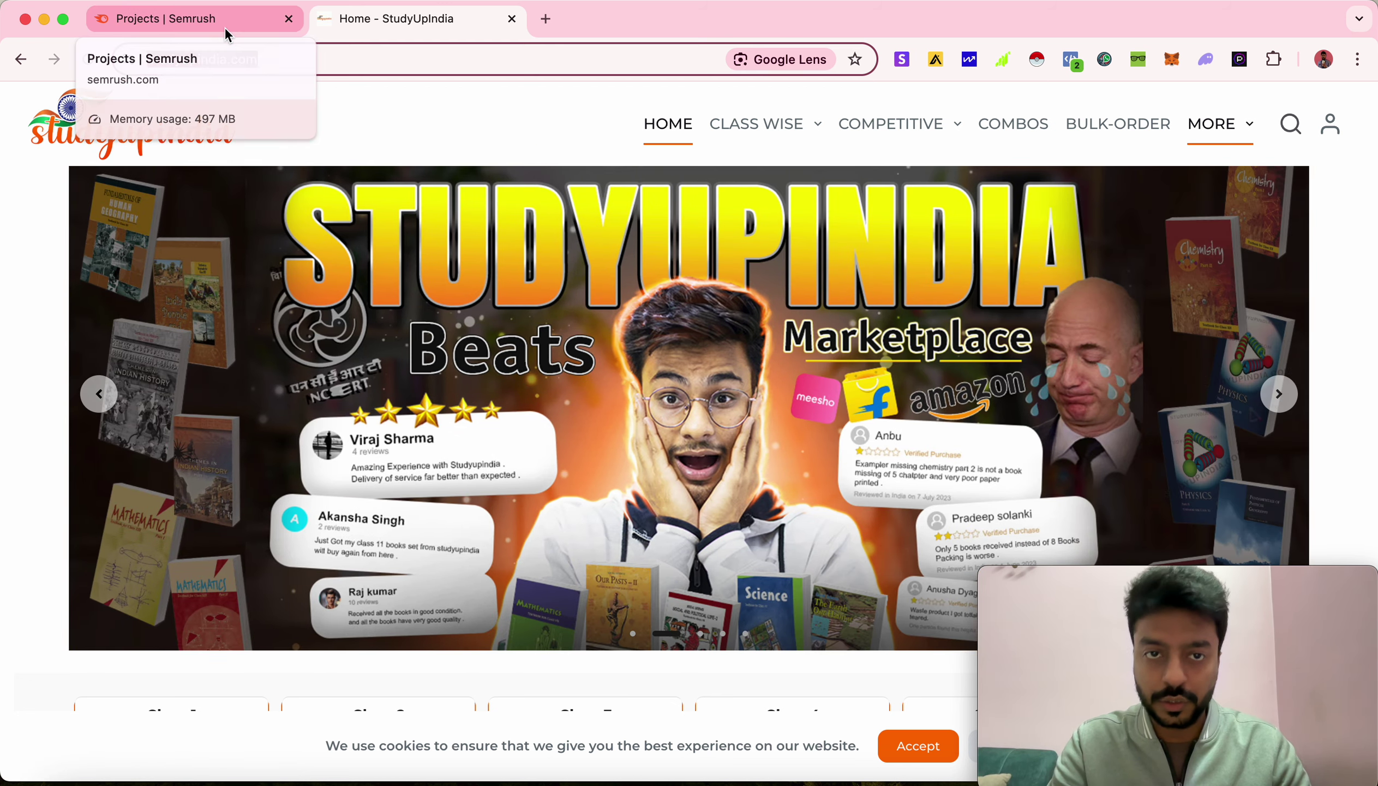
click(224, 27)
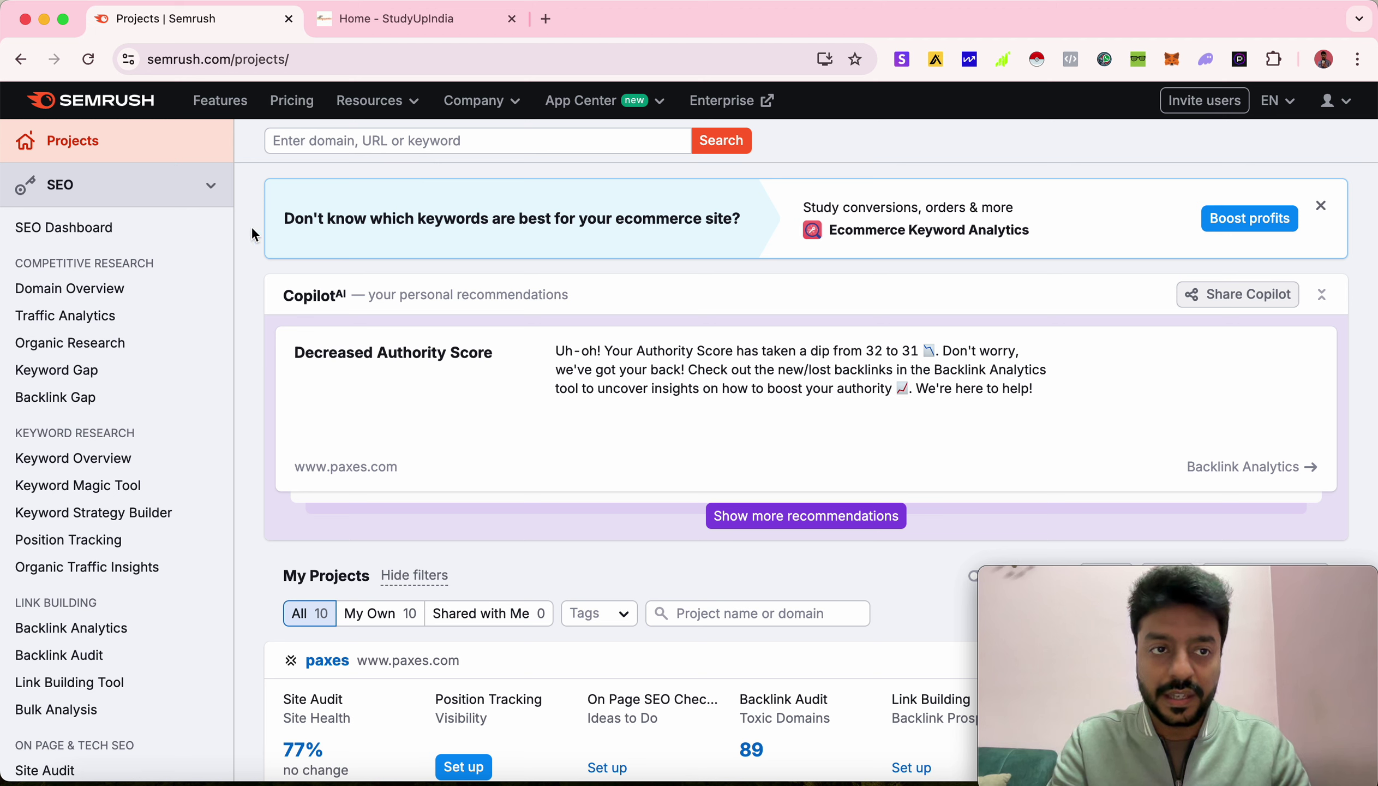
click(116, 292)
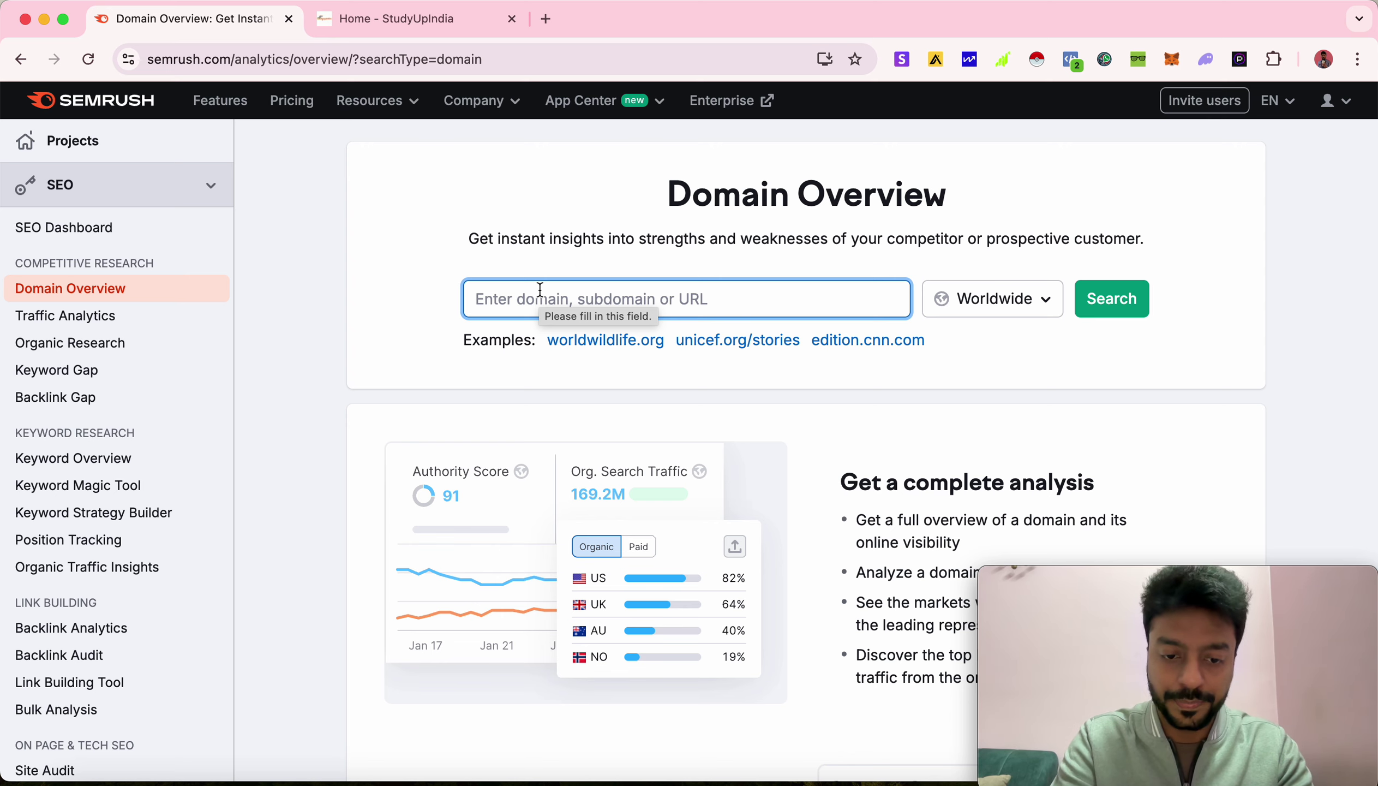
text(https://studyupindia.com/)
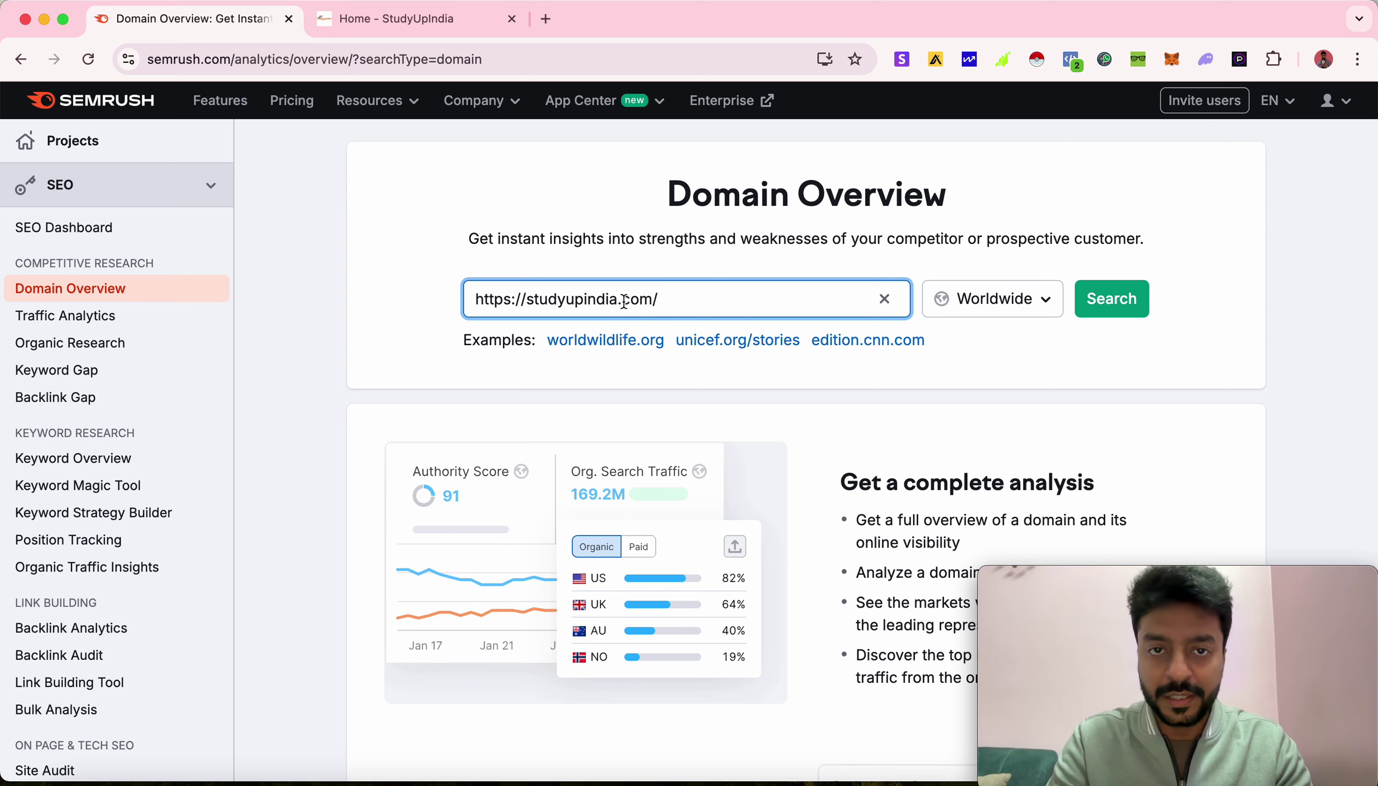
click(1137, 310)
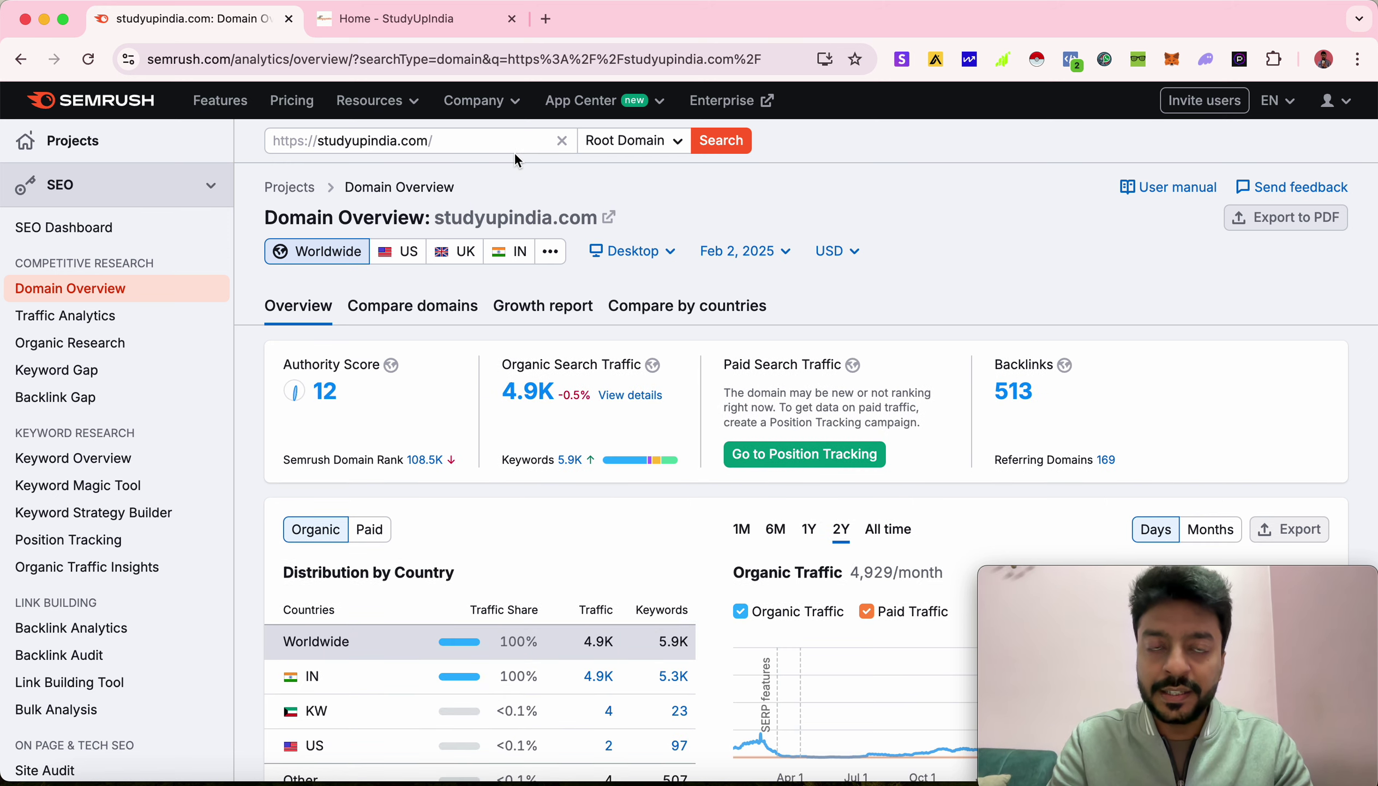
- Check the search scope options for the domain, and open the NCERT Class 6-12 (37 Book Set) product page on the StudyUpIndia site
click(645, 144)
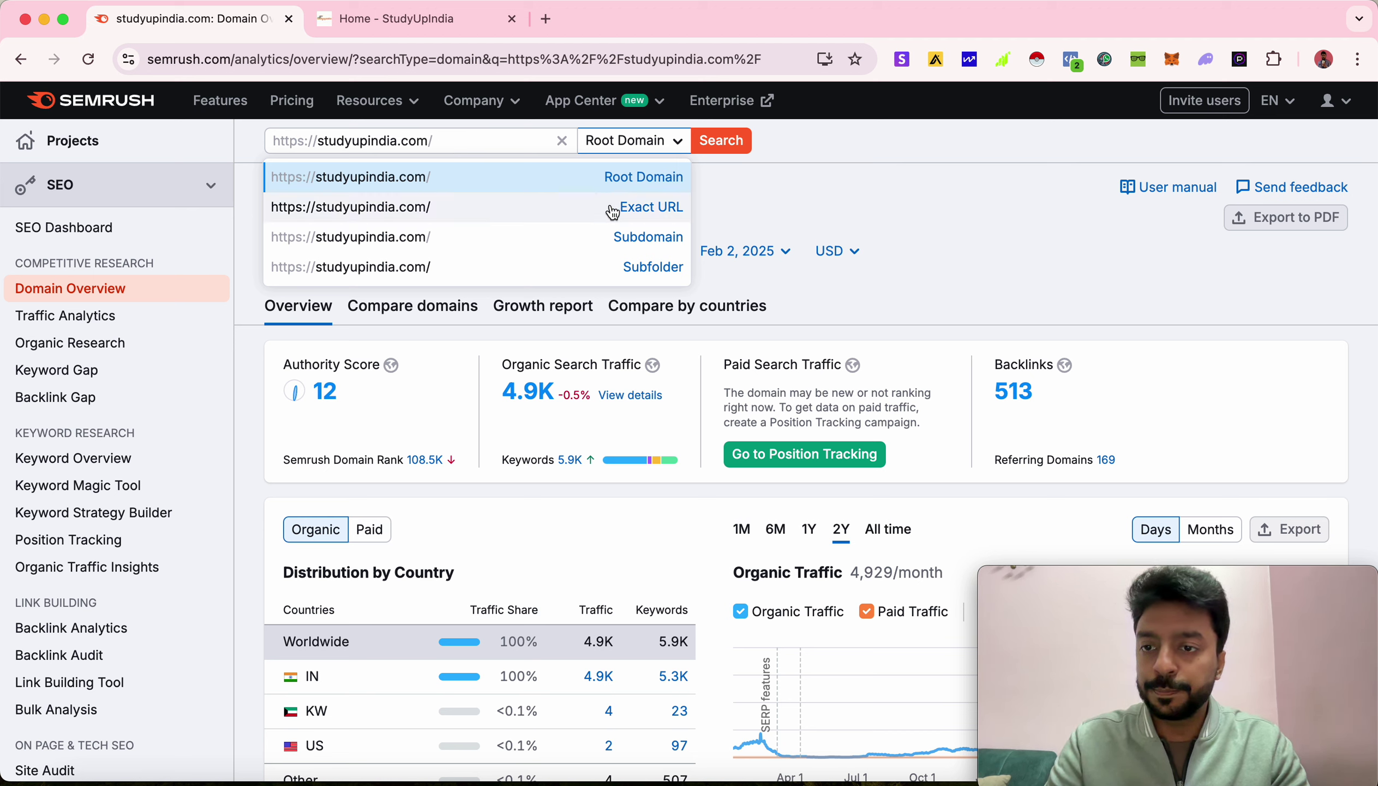
click(384, 19)
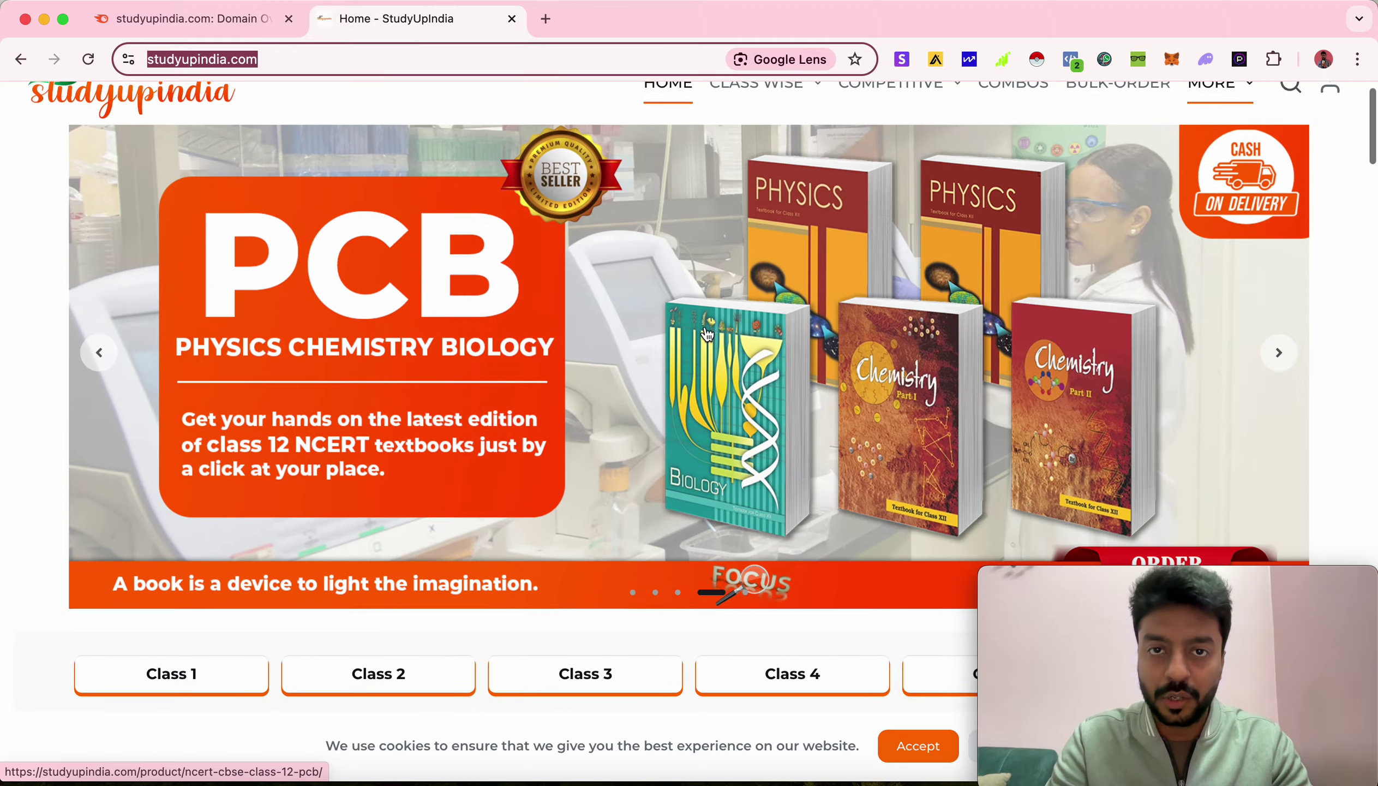
scroll(705, 331, down, 10)
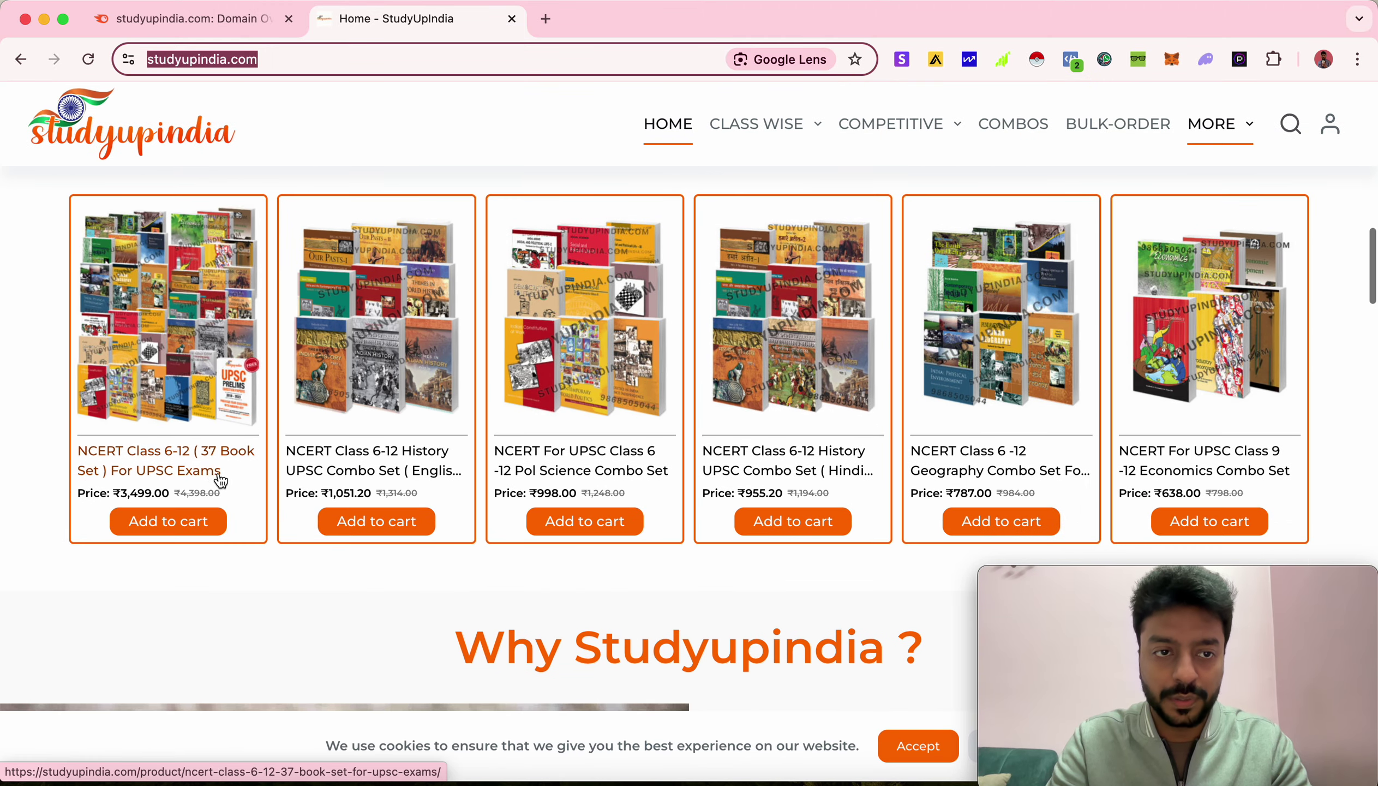
click(200, 470)
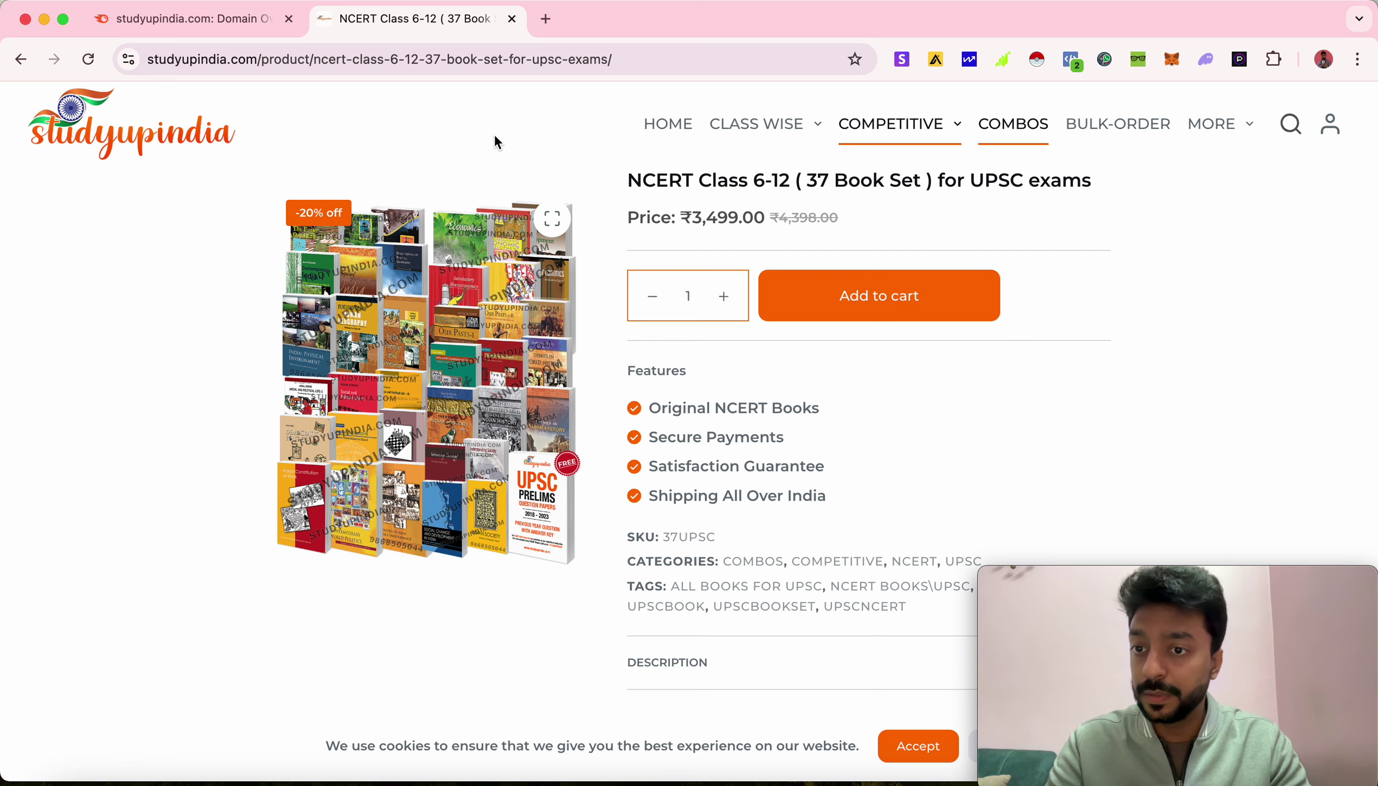
- Return to the Semrush report, select the Root Domain scope, and review the authority, backlink and country distribution figures
click(235, 24)
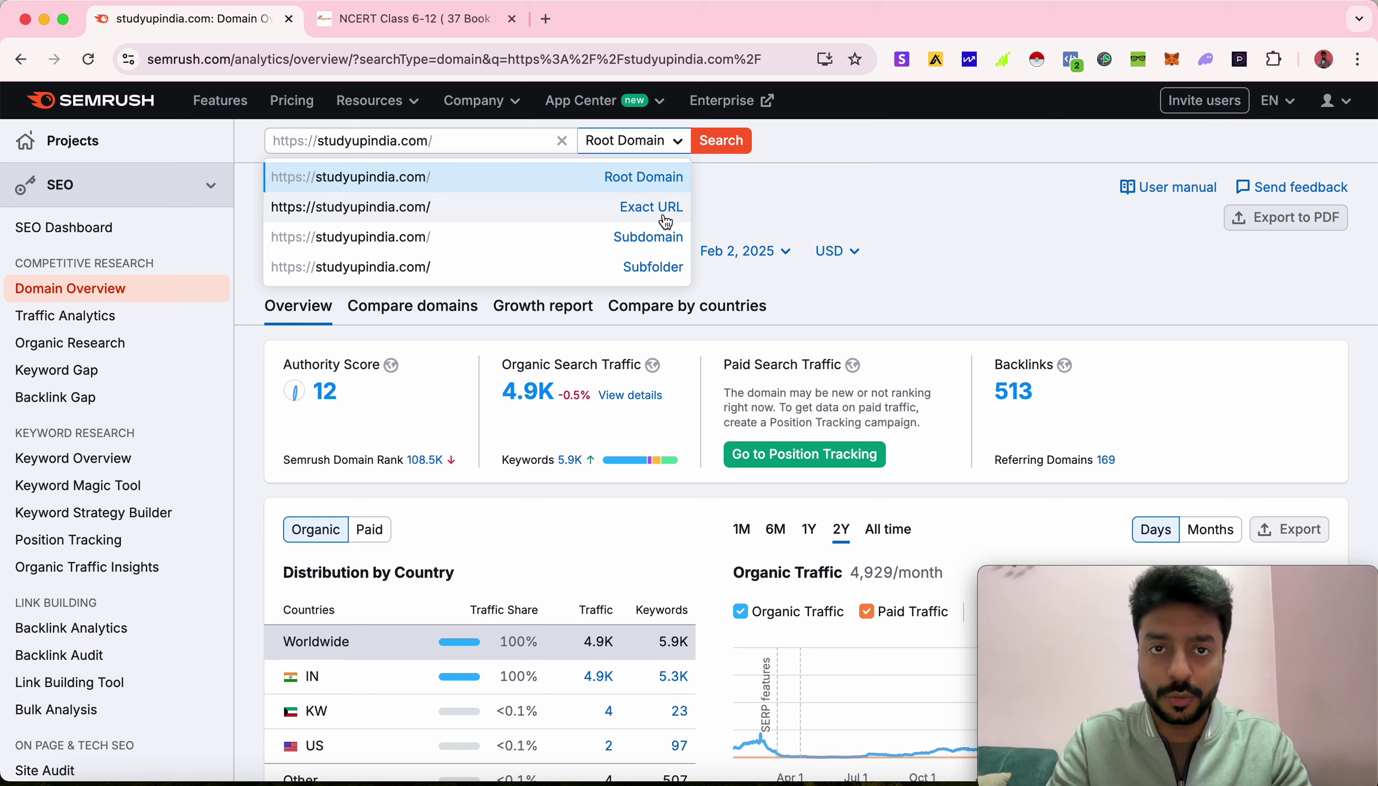
click(645, 179)
scroll(756, 192, down, 1)
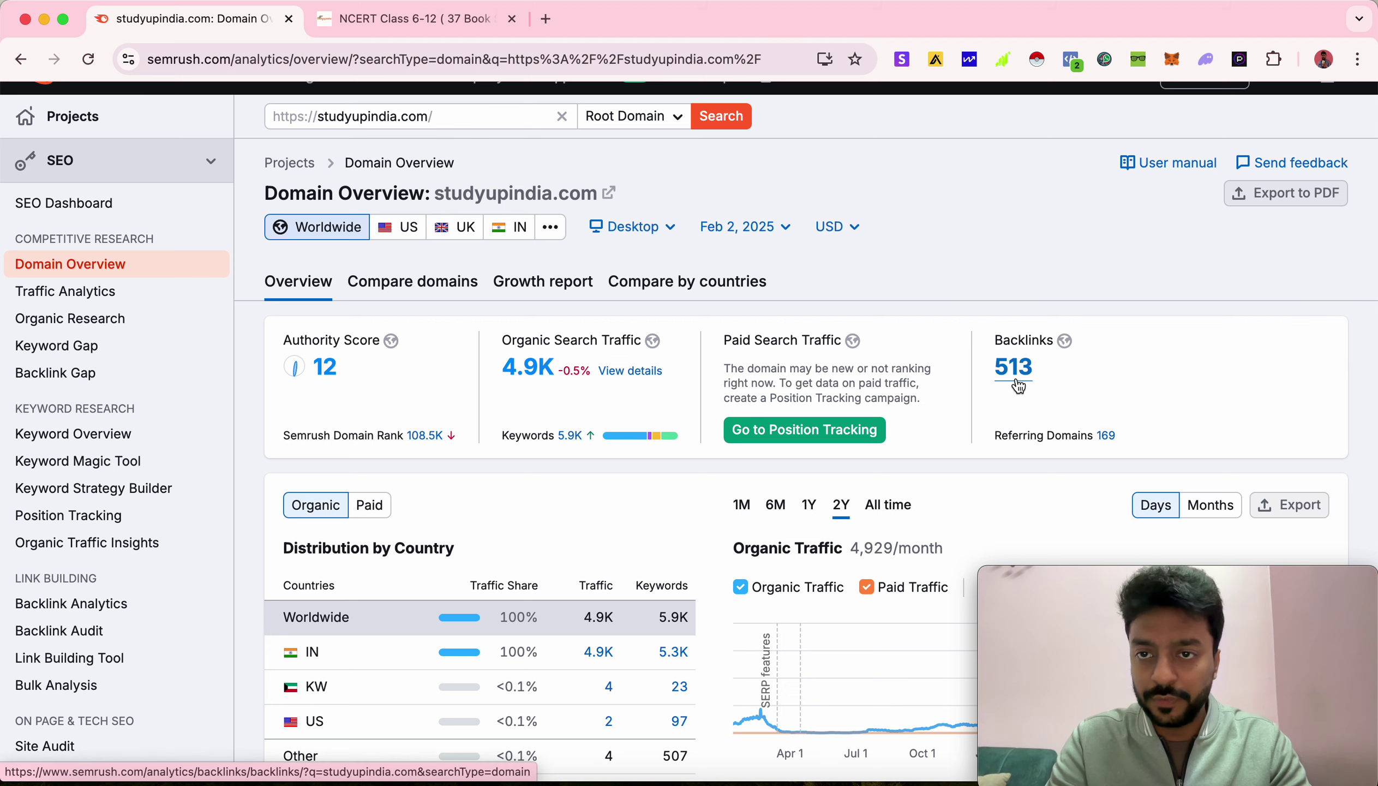
scroll(588, 433, down, 5)
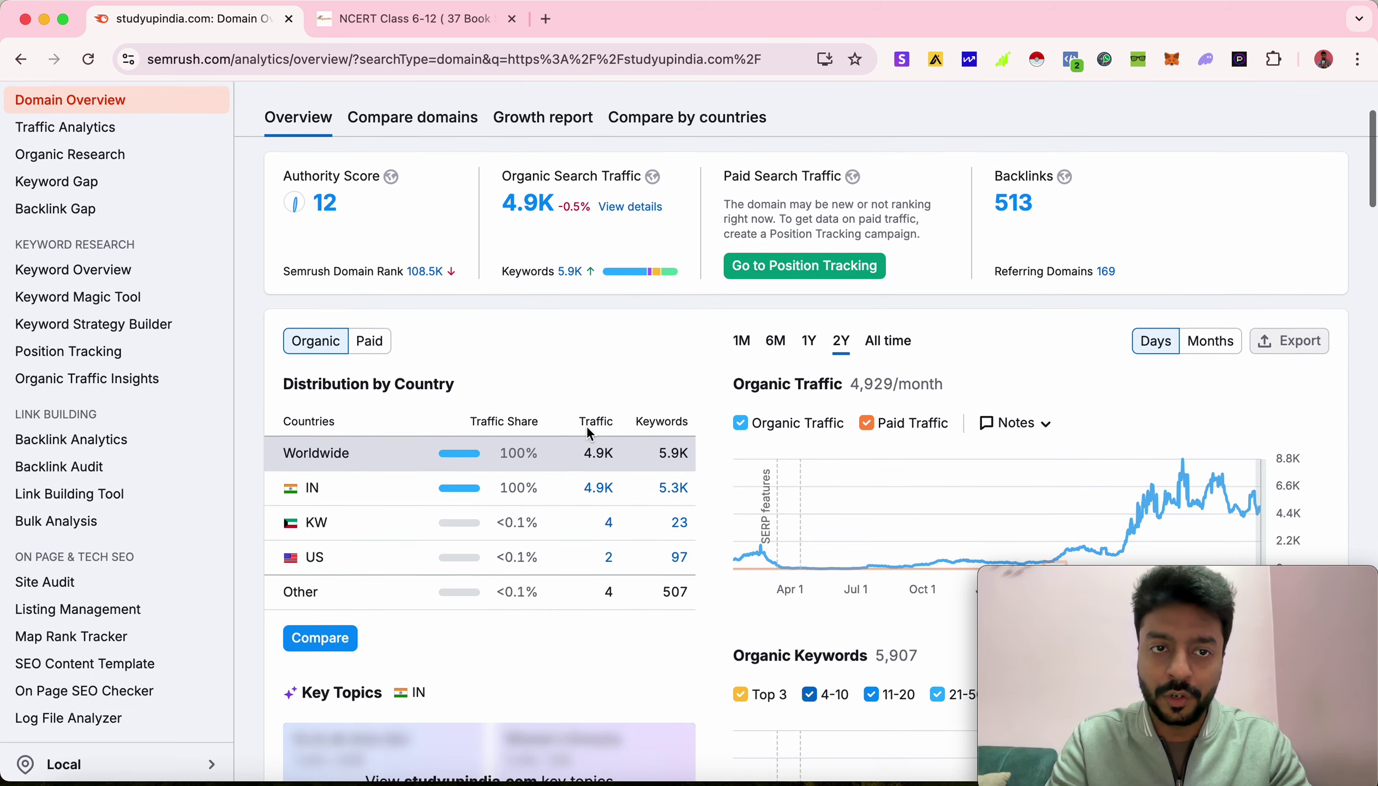
scroll(587, 425, down, 1)
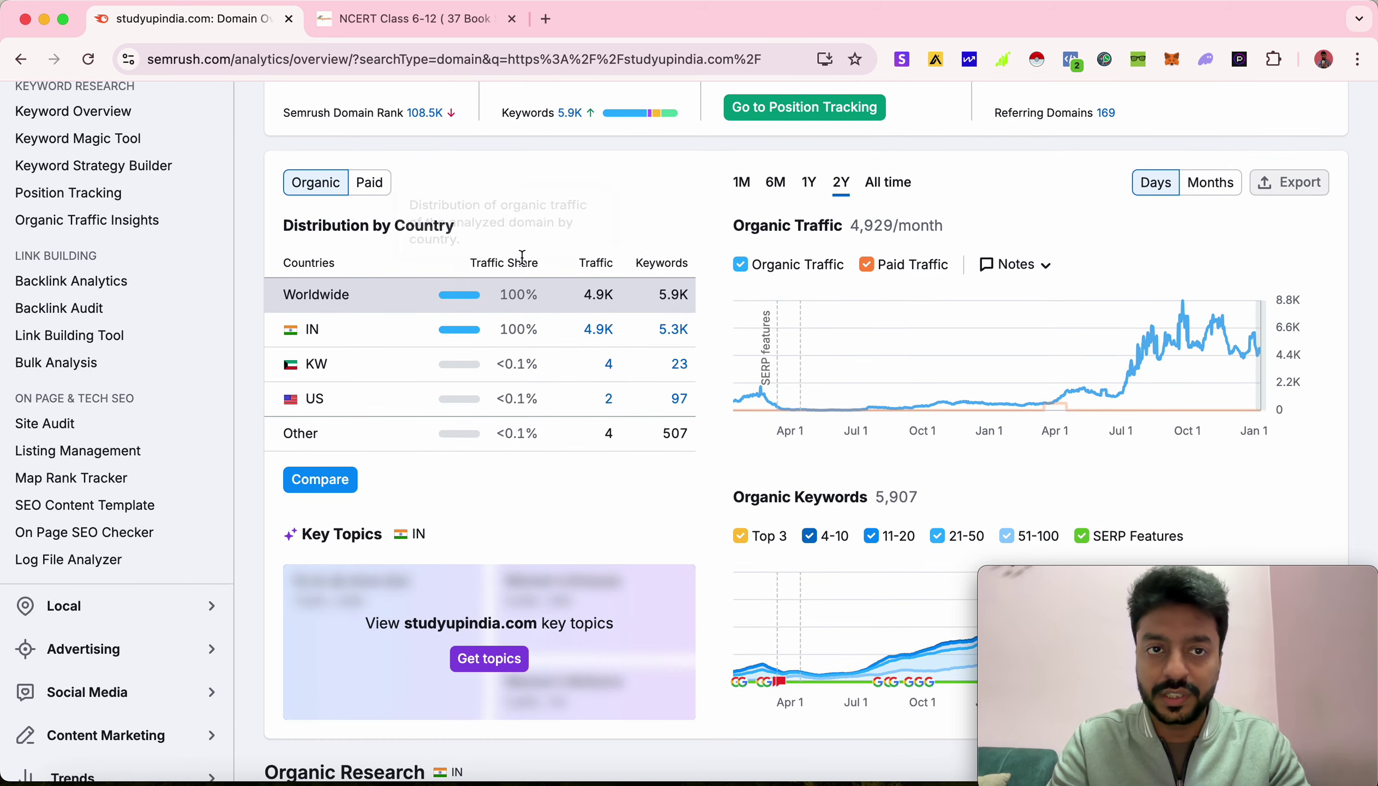
mouse_move(445, 262)
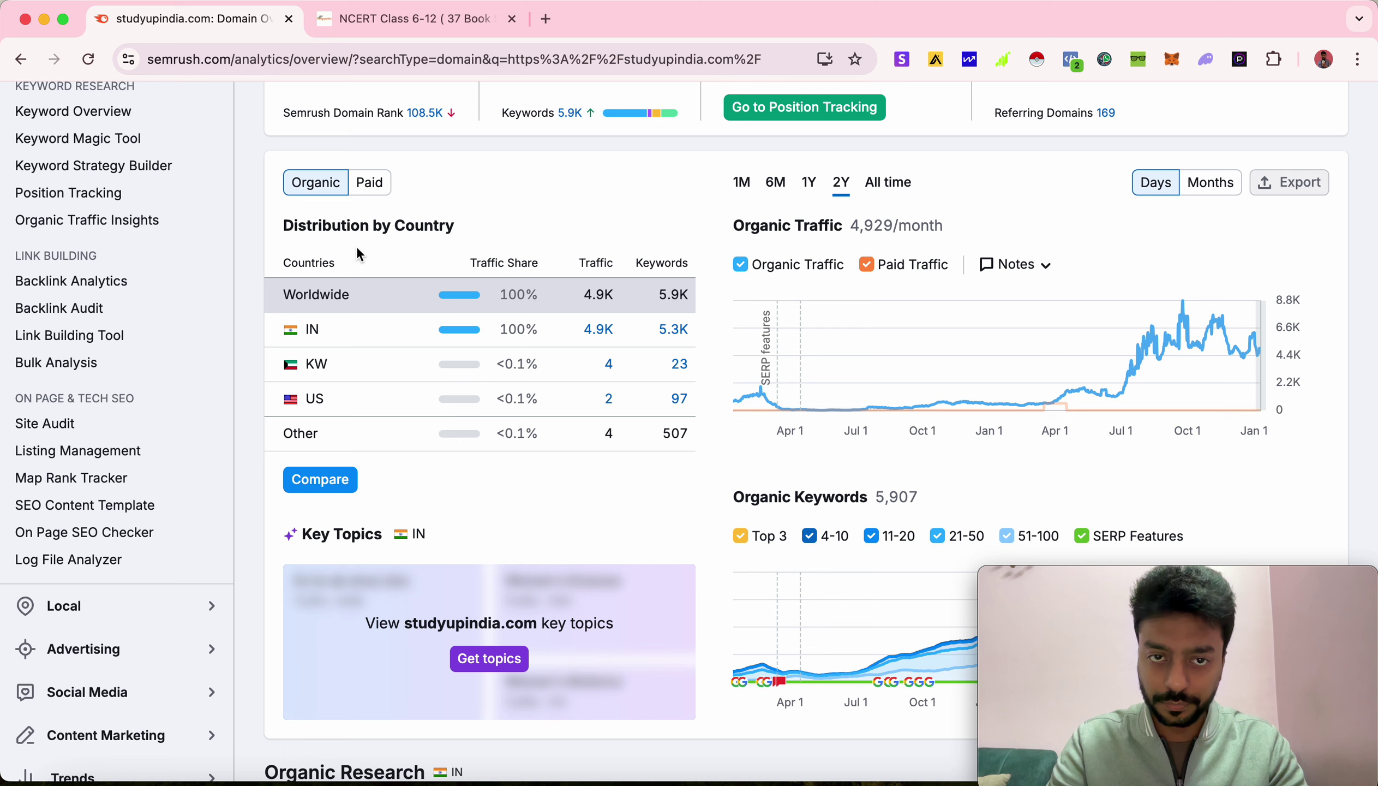
- Revisit the StudyUpIndia product page, and examine the Organic Traffic and Organic Keywords trend charts in Semrush
click(424, 21)
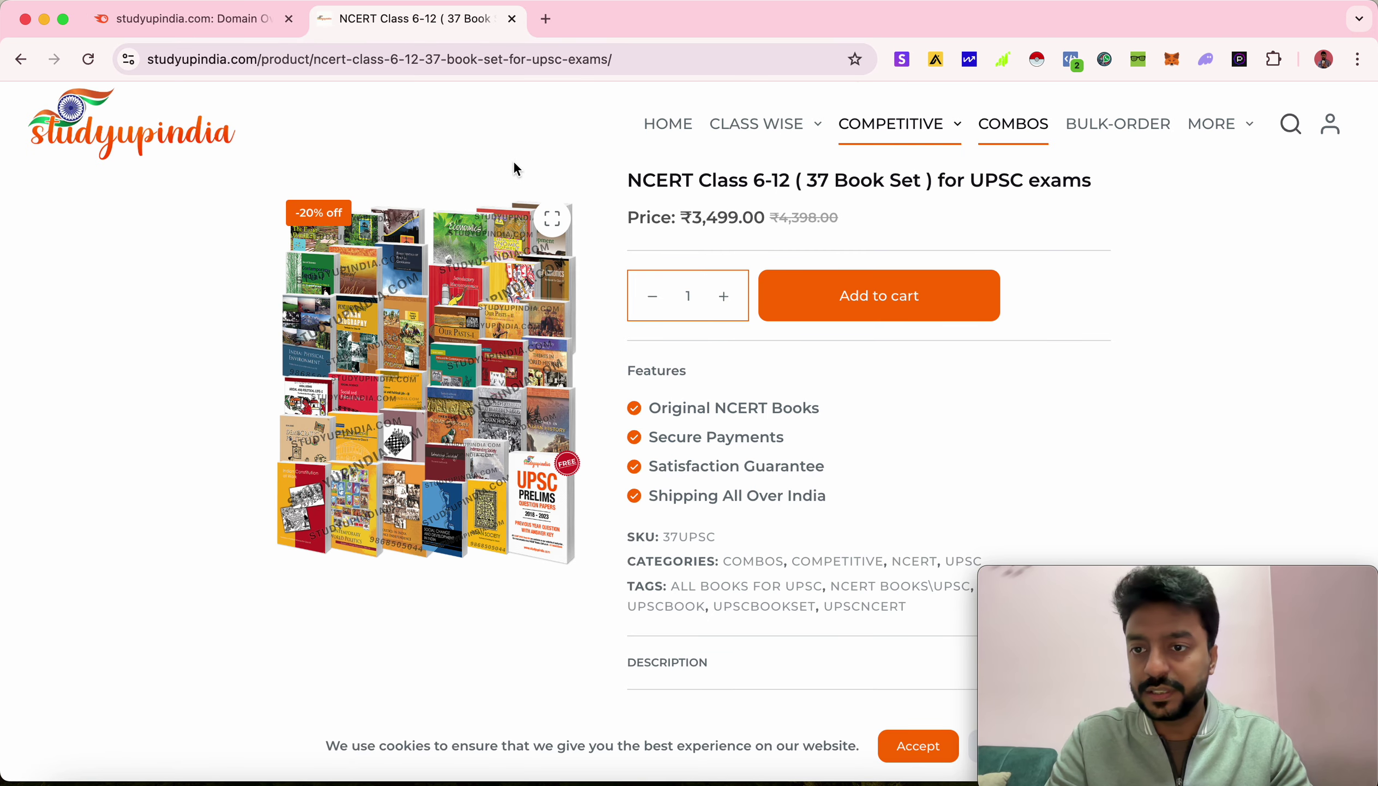
click(241, 21)
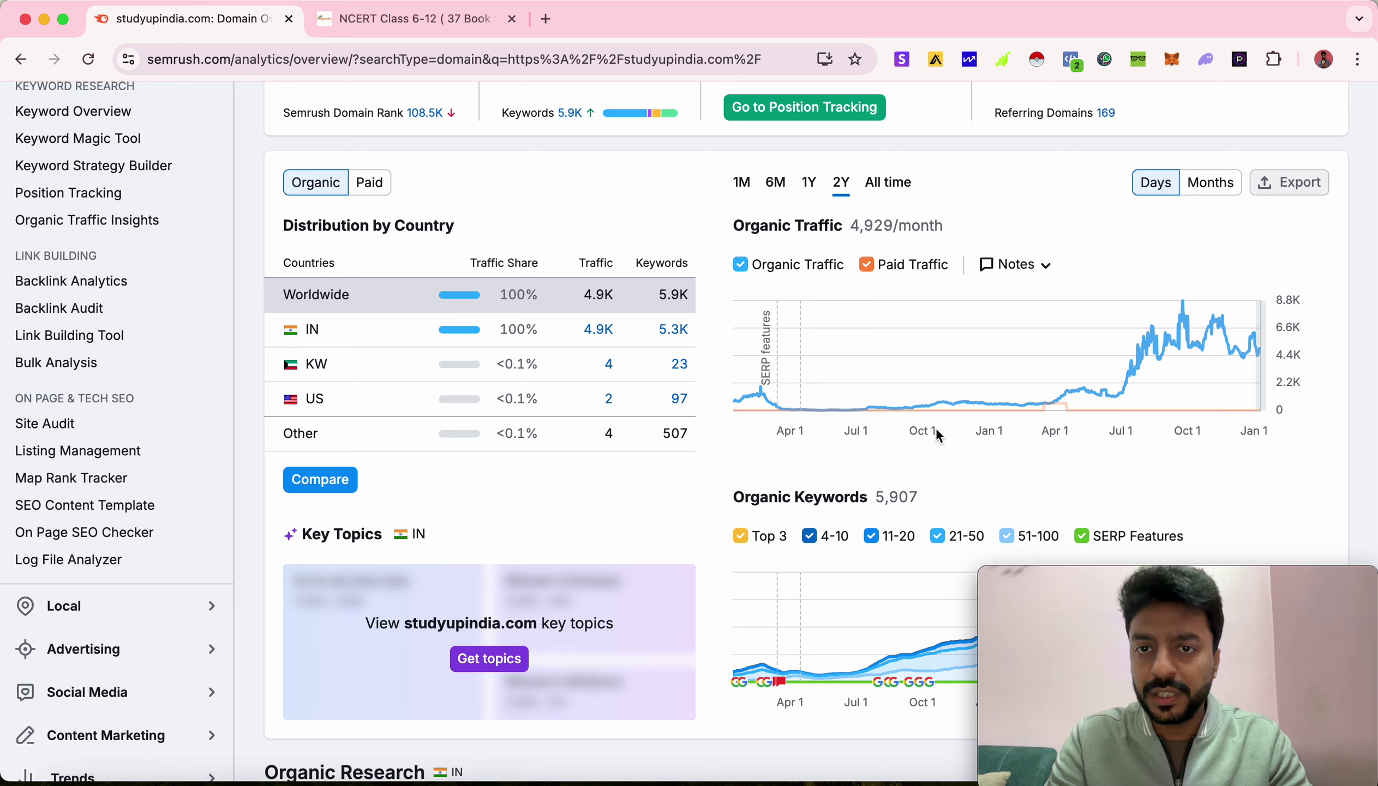
mouse_move(940, 414)
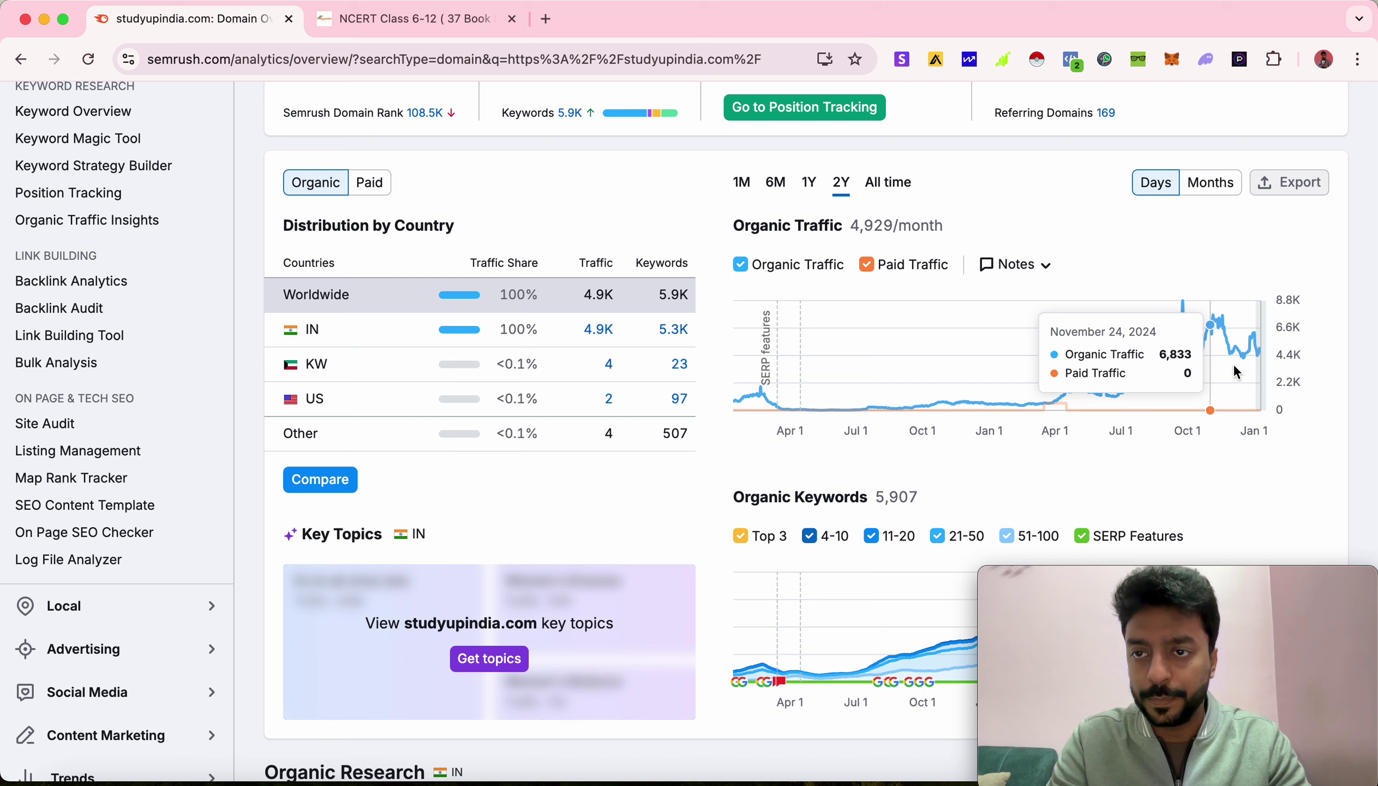
scroll(1005, 439, down, 5)
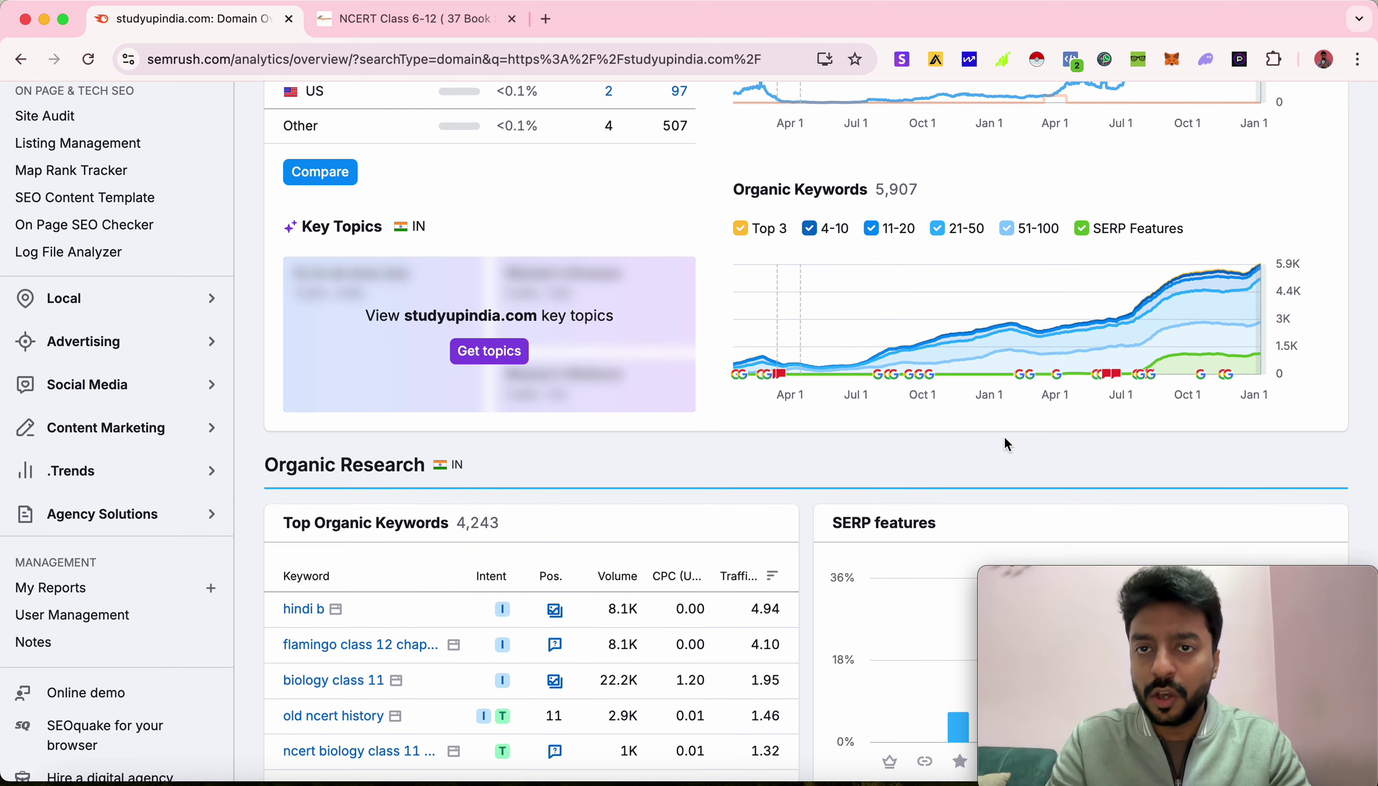
mouse_move(804, 371)
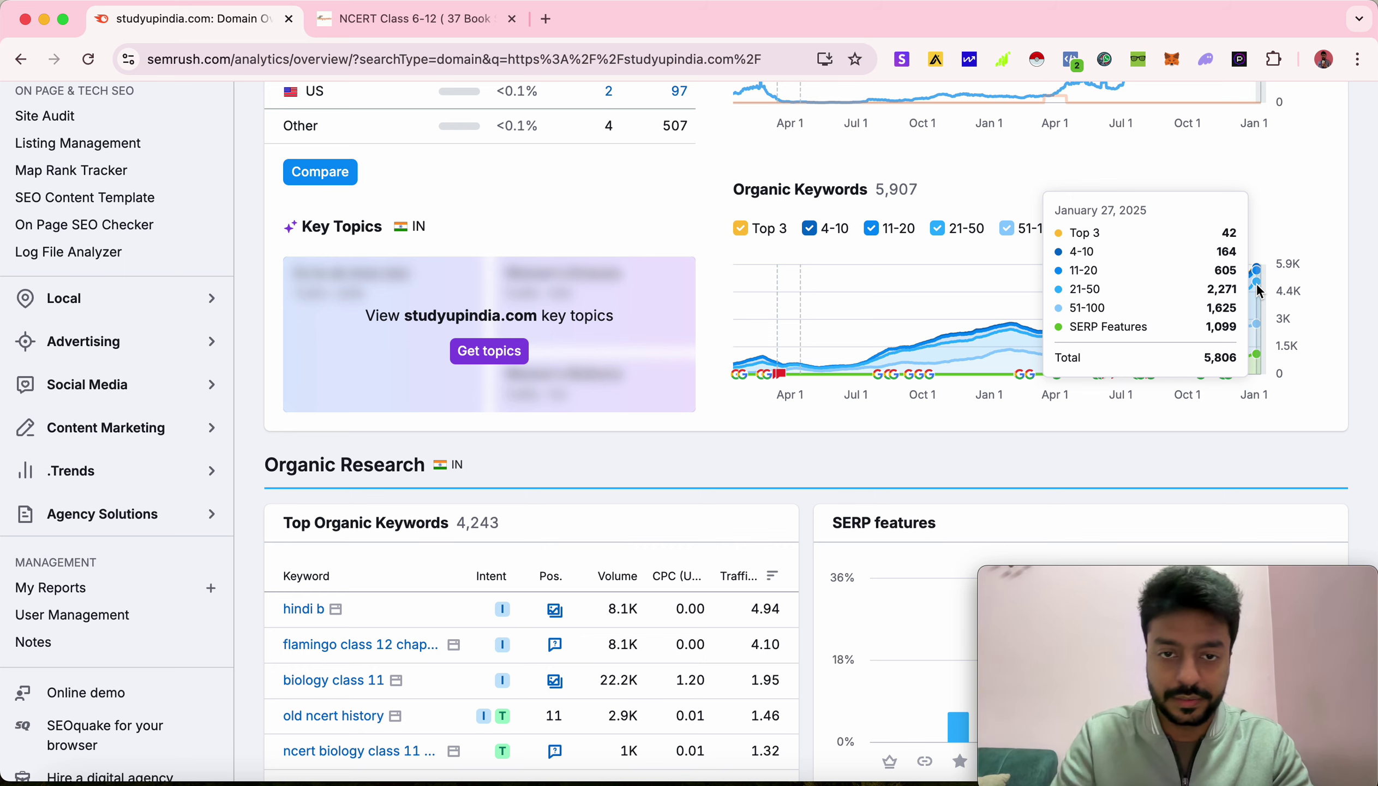
- Search Google in a new tab for "cbse ncert class 9 maths" using the suggested query
click(546, 20)
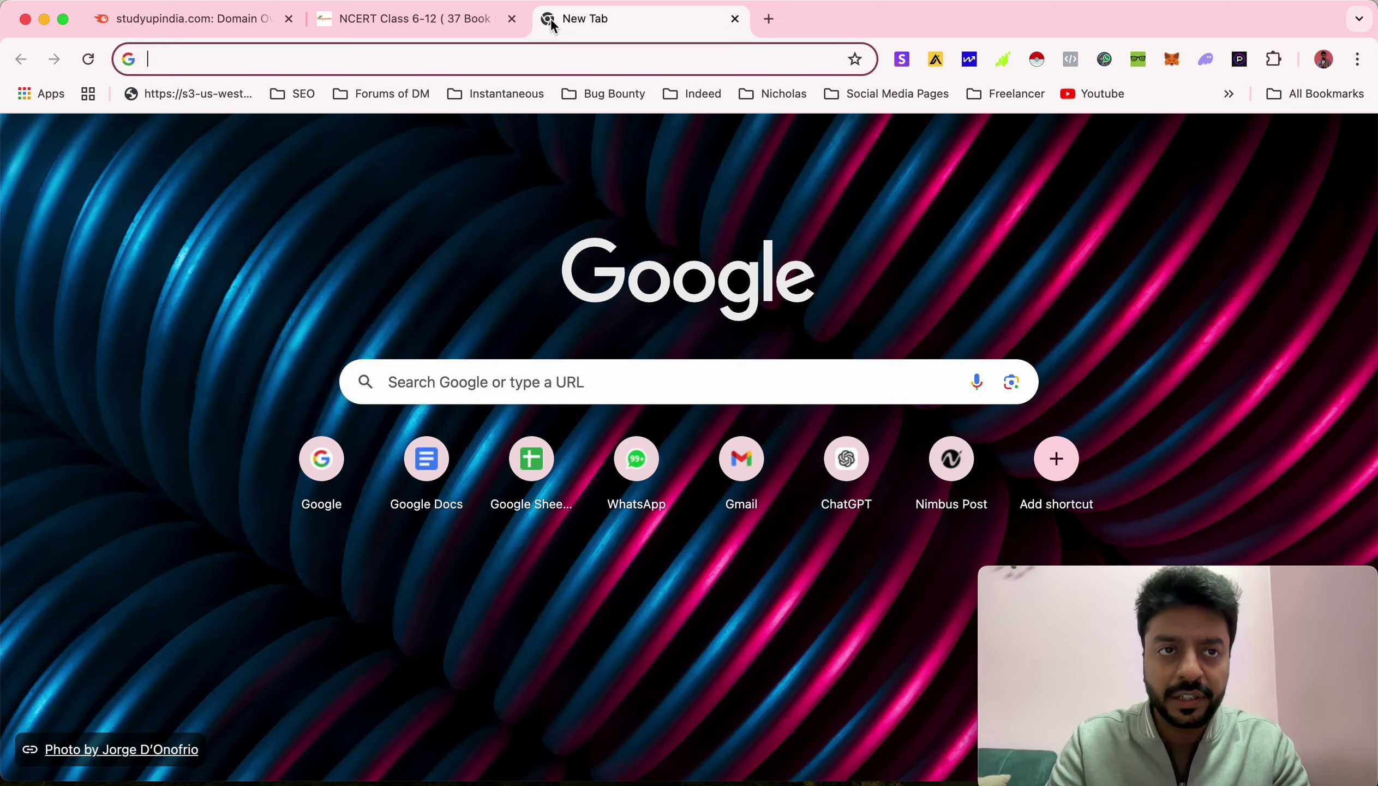
text(cbse n)
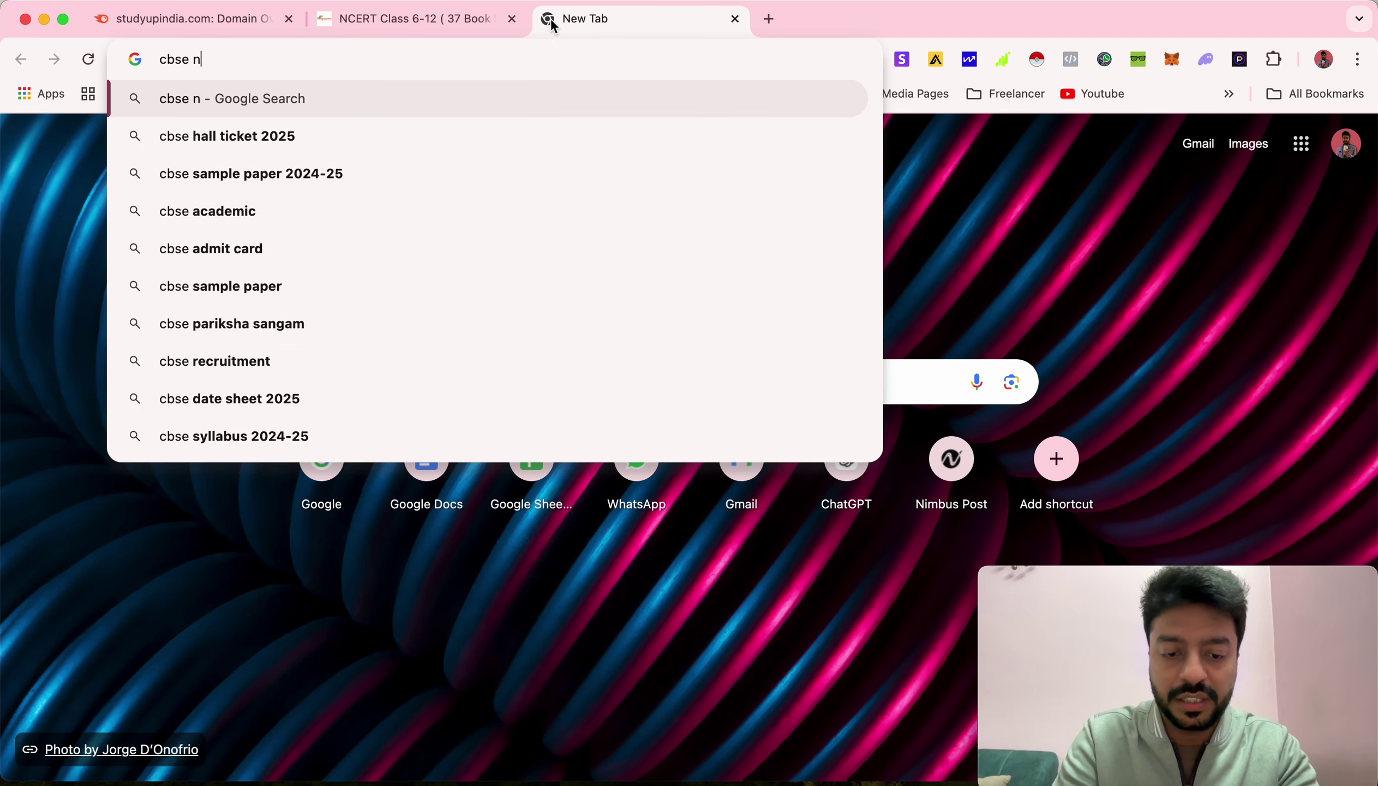
text(cert class)
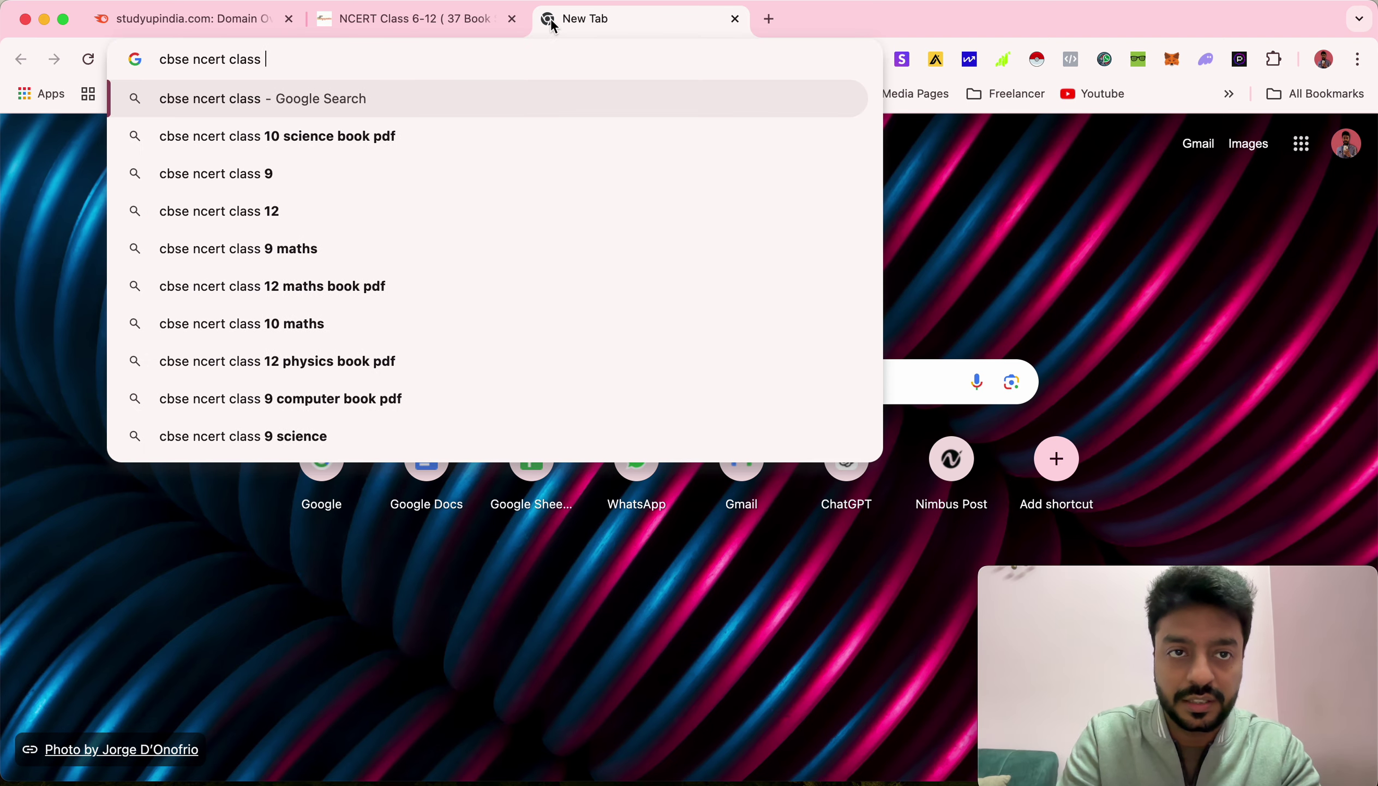
key(Down)
key(Down)
key(Down)
key(Down)
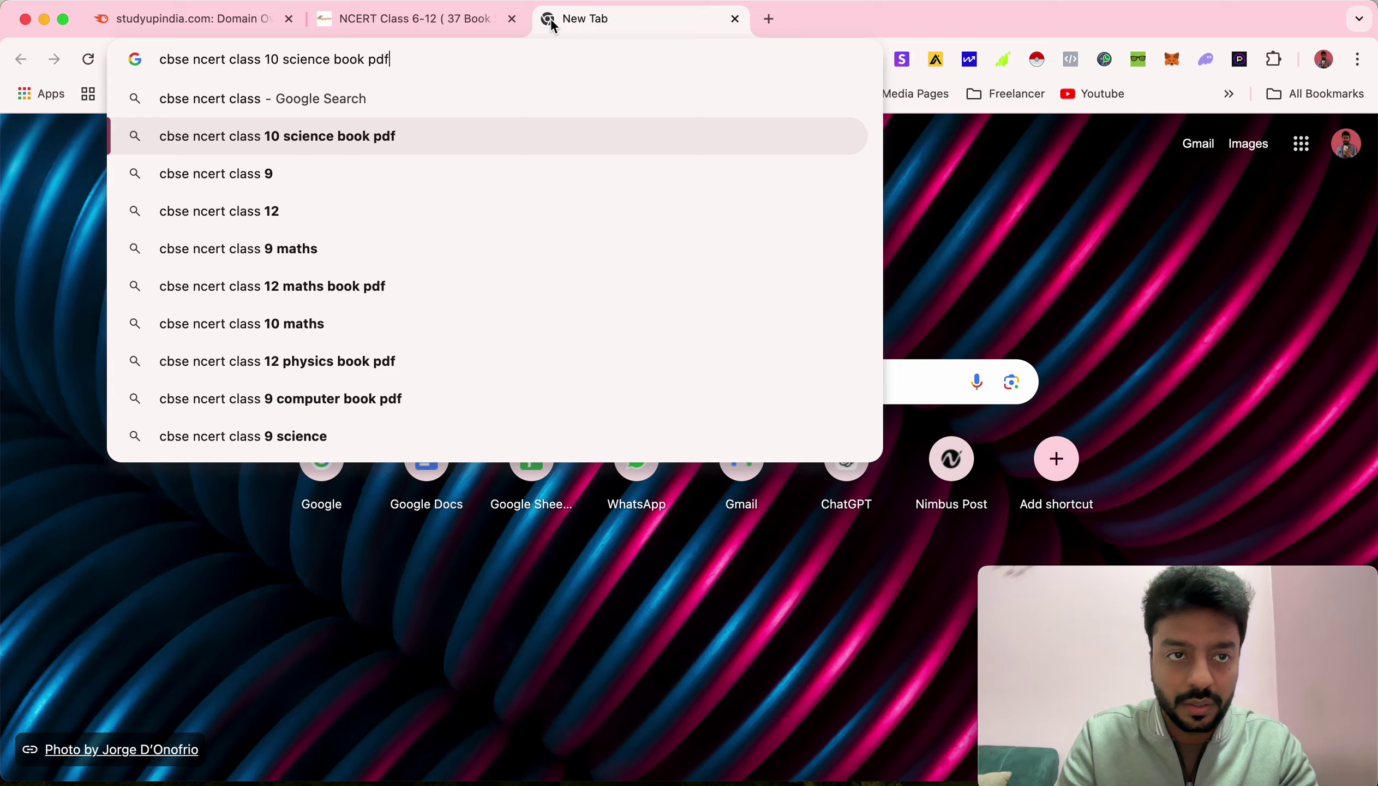
key(Return)
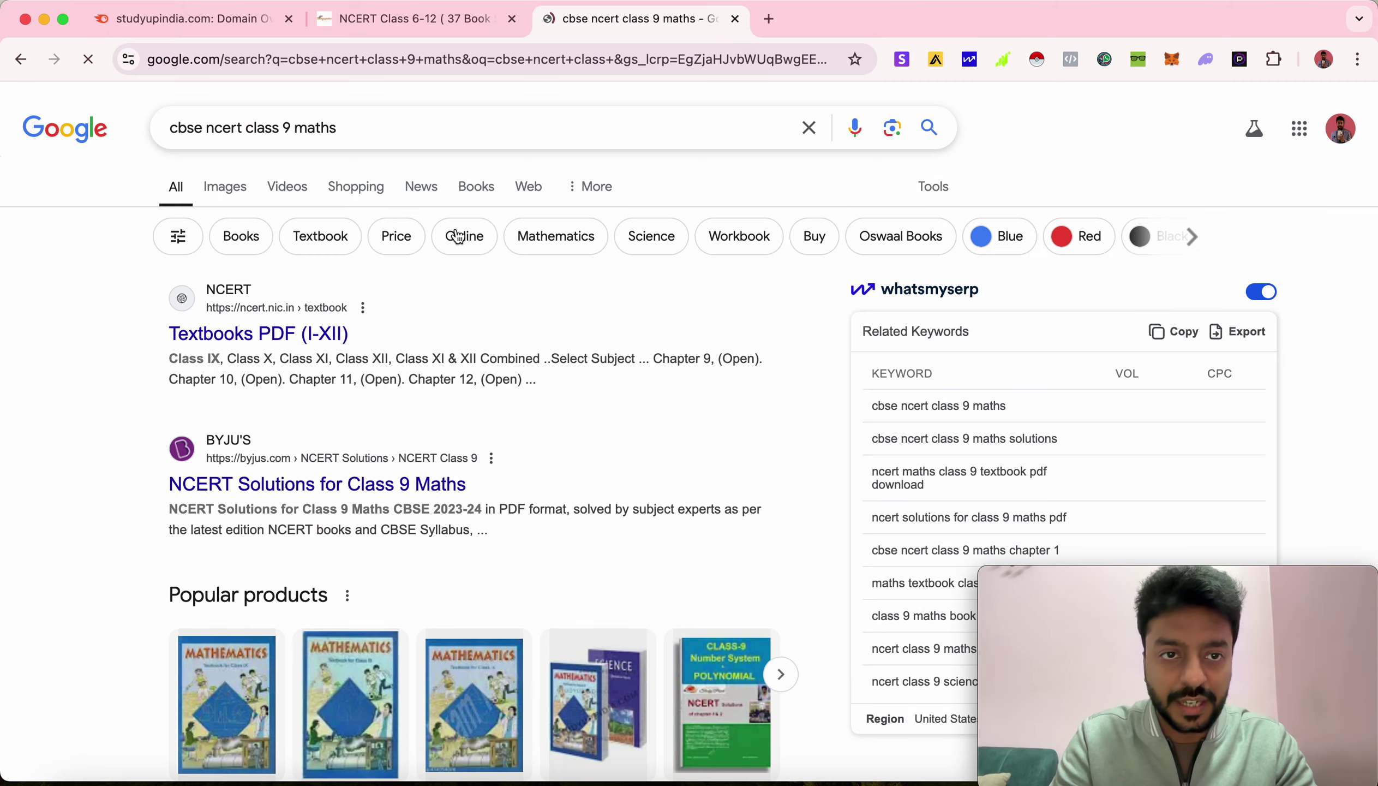
- Look through the Google results for the class 9 maths query to see which sites and products rank
scroll(613, 321, down, 2)
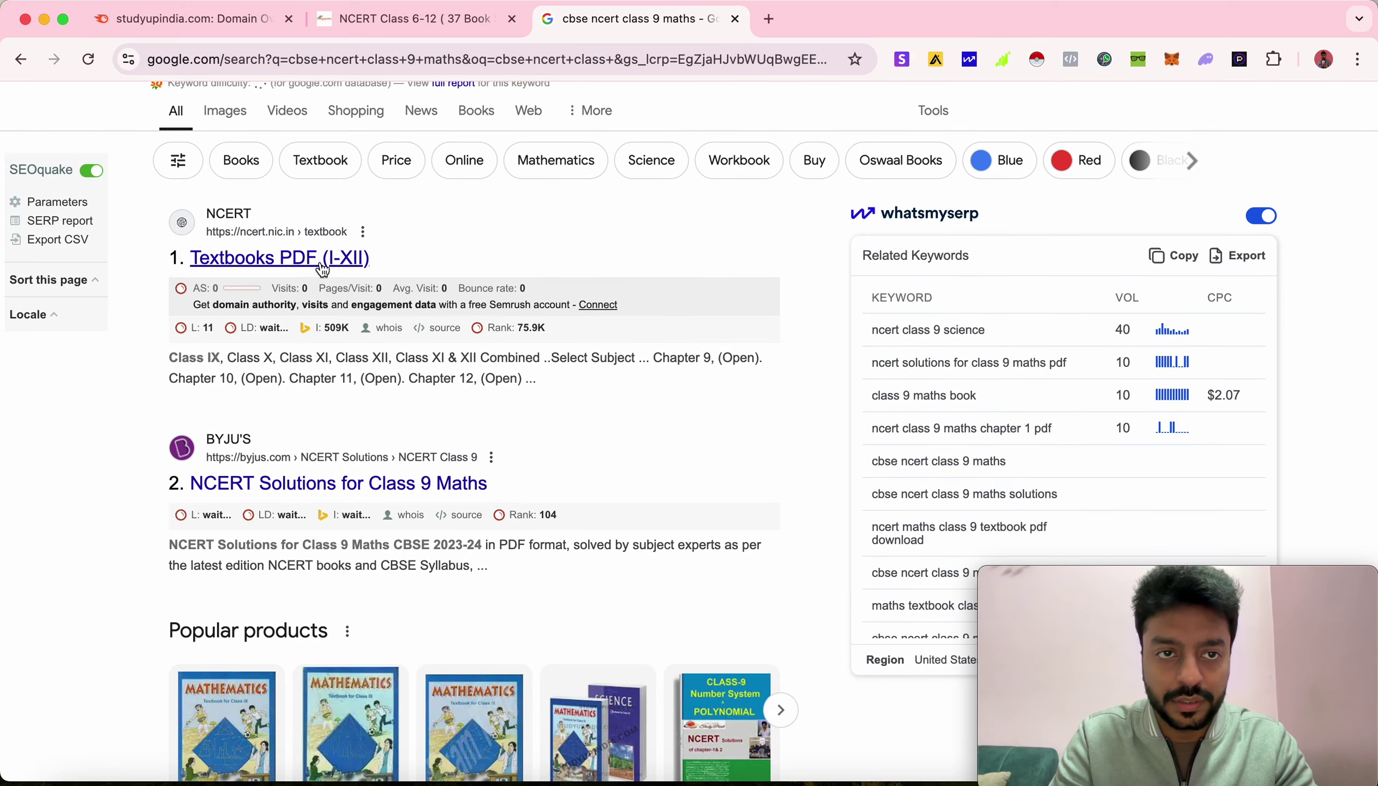
scroll(473, 251, down, 10)
scroll(476, 256, down, 15)
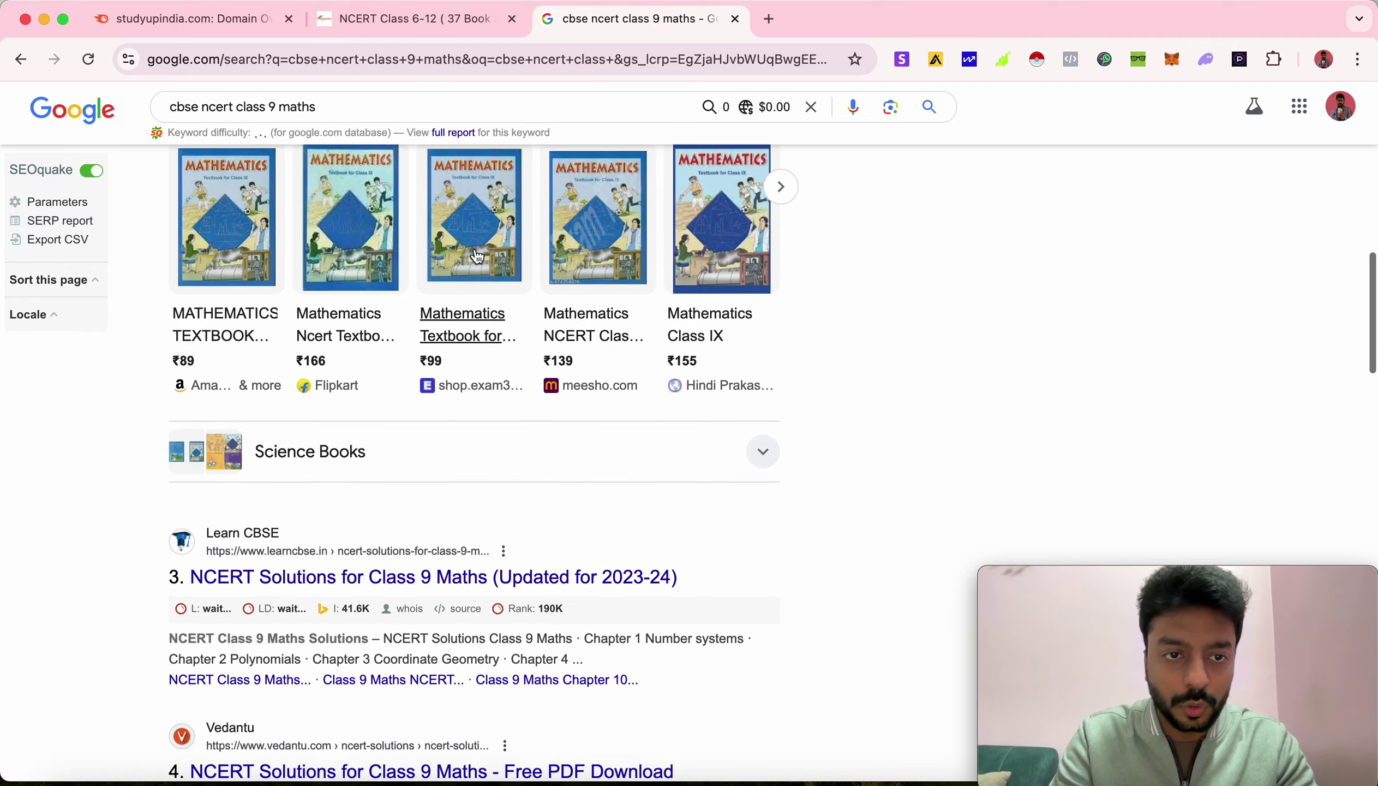
scroll(476, 255, down, 15)
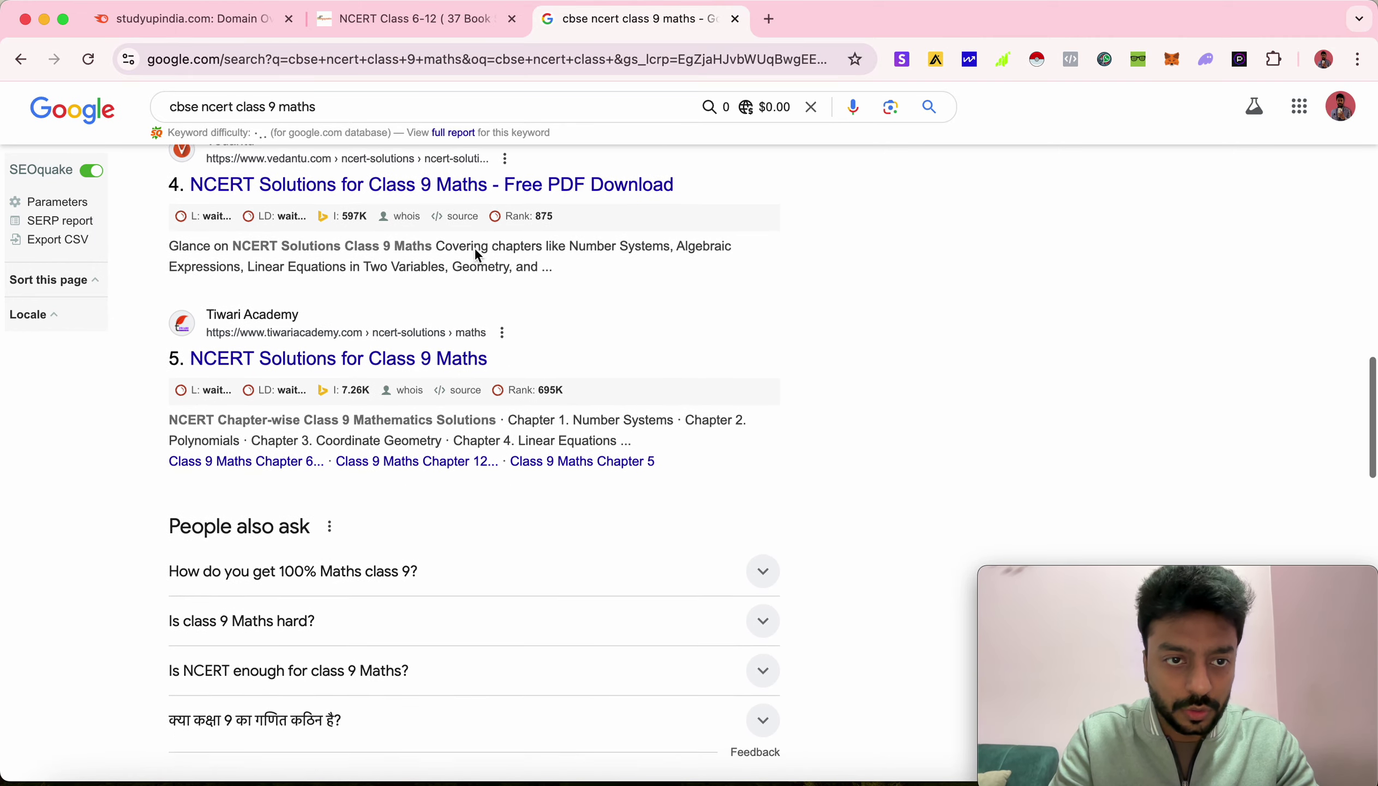
scroll(477, 254, down, 15)
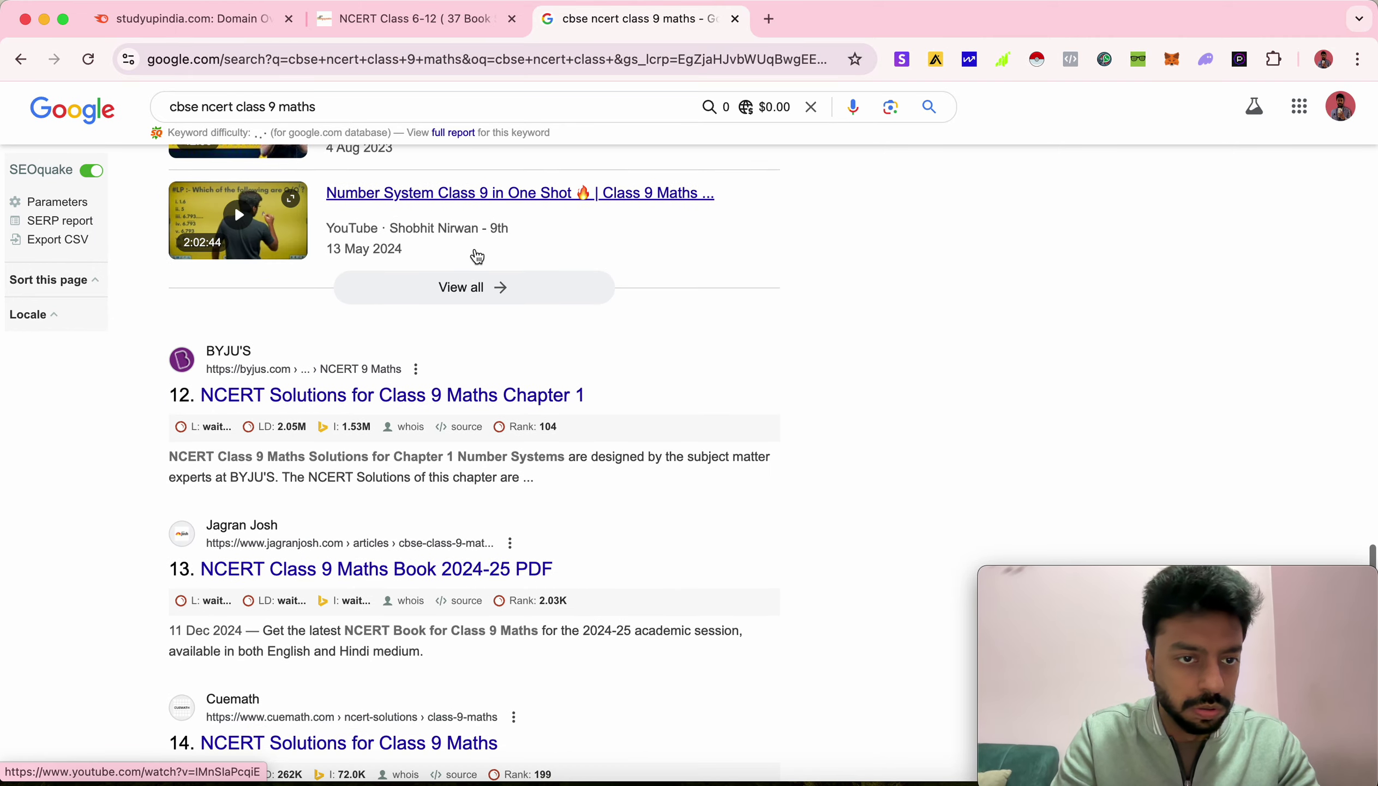
scroll(476, 255, up, 20)
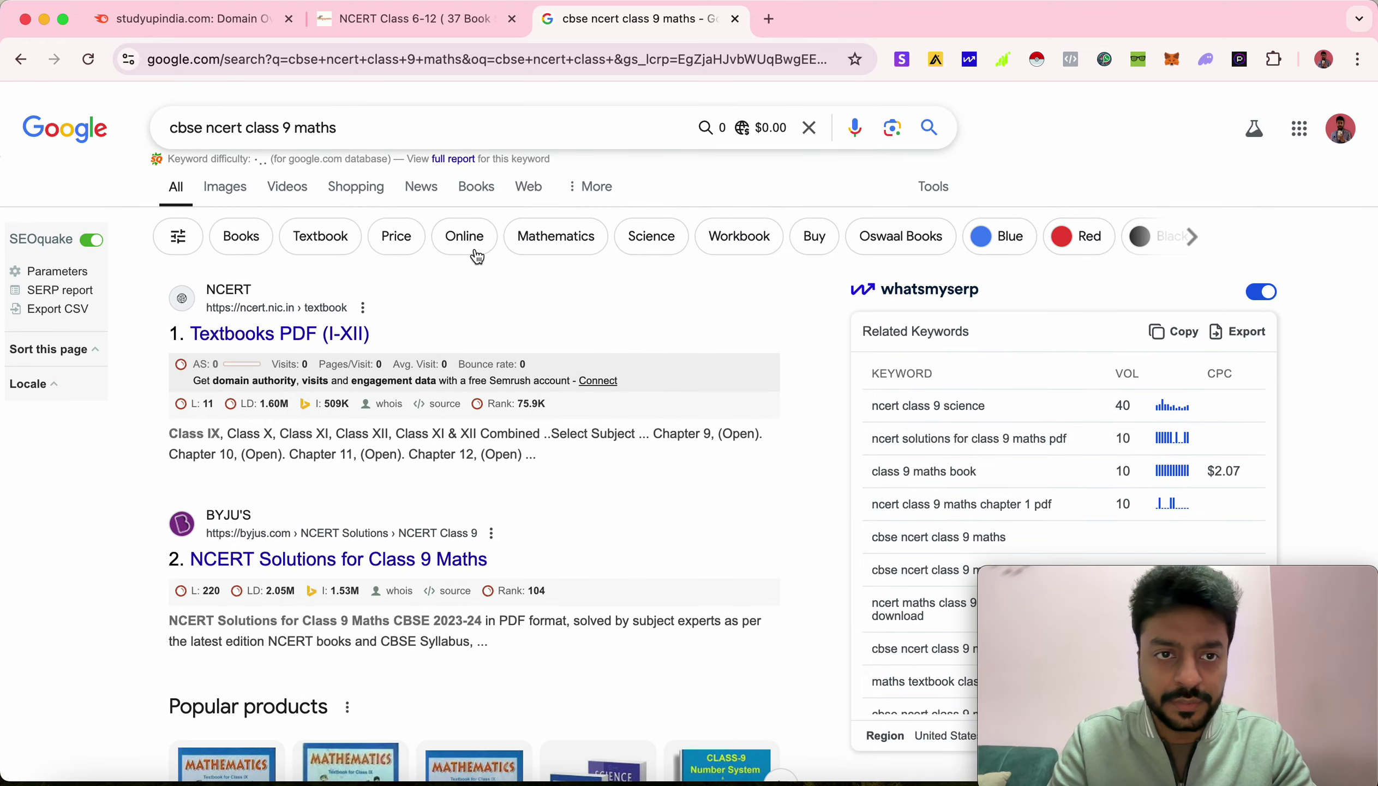
- Refine the Google search to "cbse ncert class 9 maths book"
click(408, 129)
text(book)
key(Return)
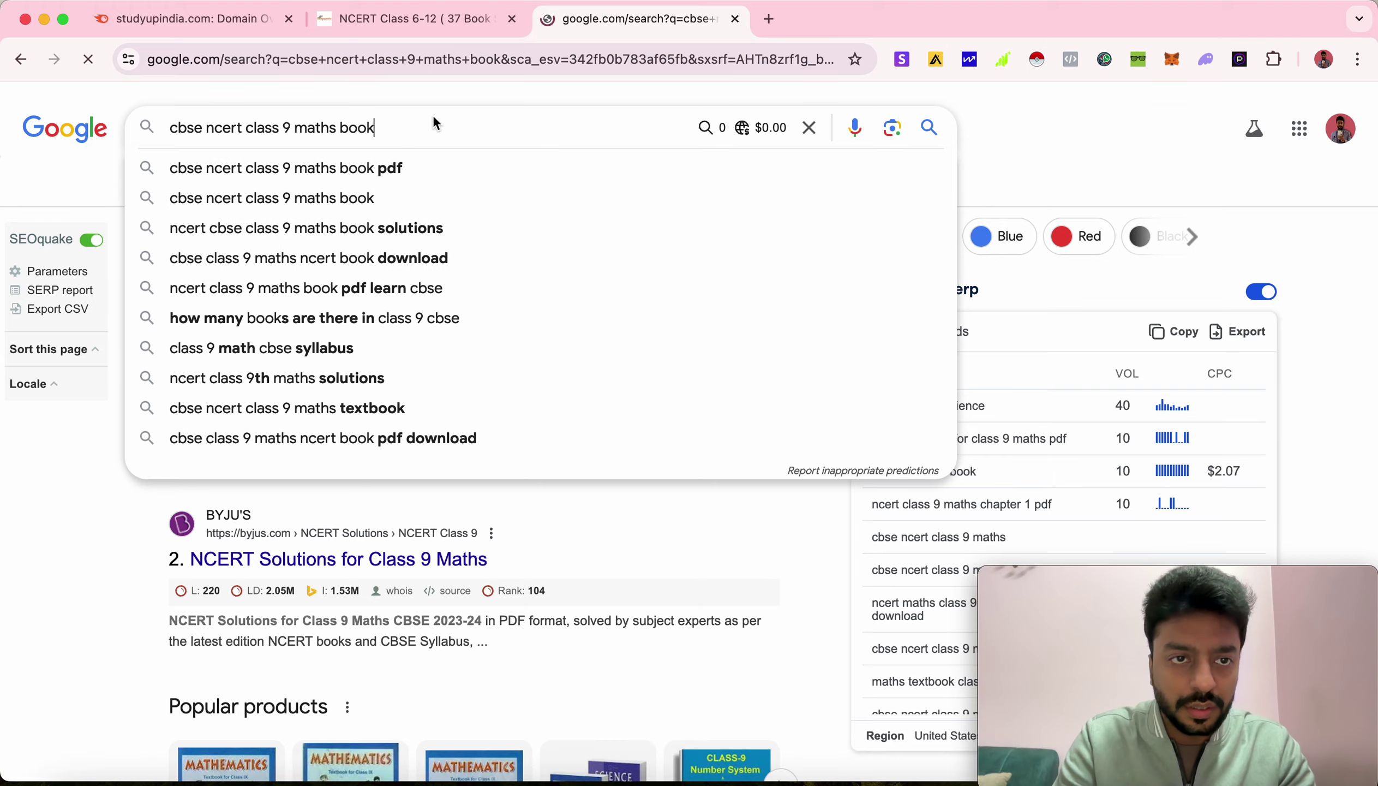
- Look through the Google results for "cbse ncert class 9 maths book" to see which sites and product listings rank
scroll(671, 363, down, 10)
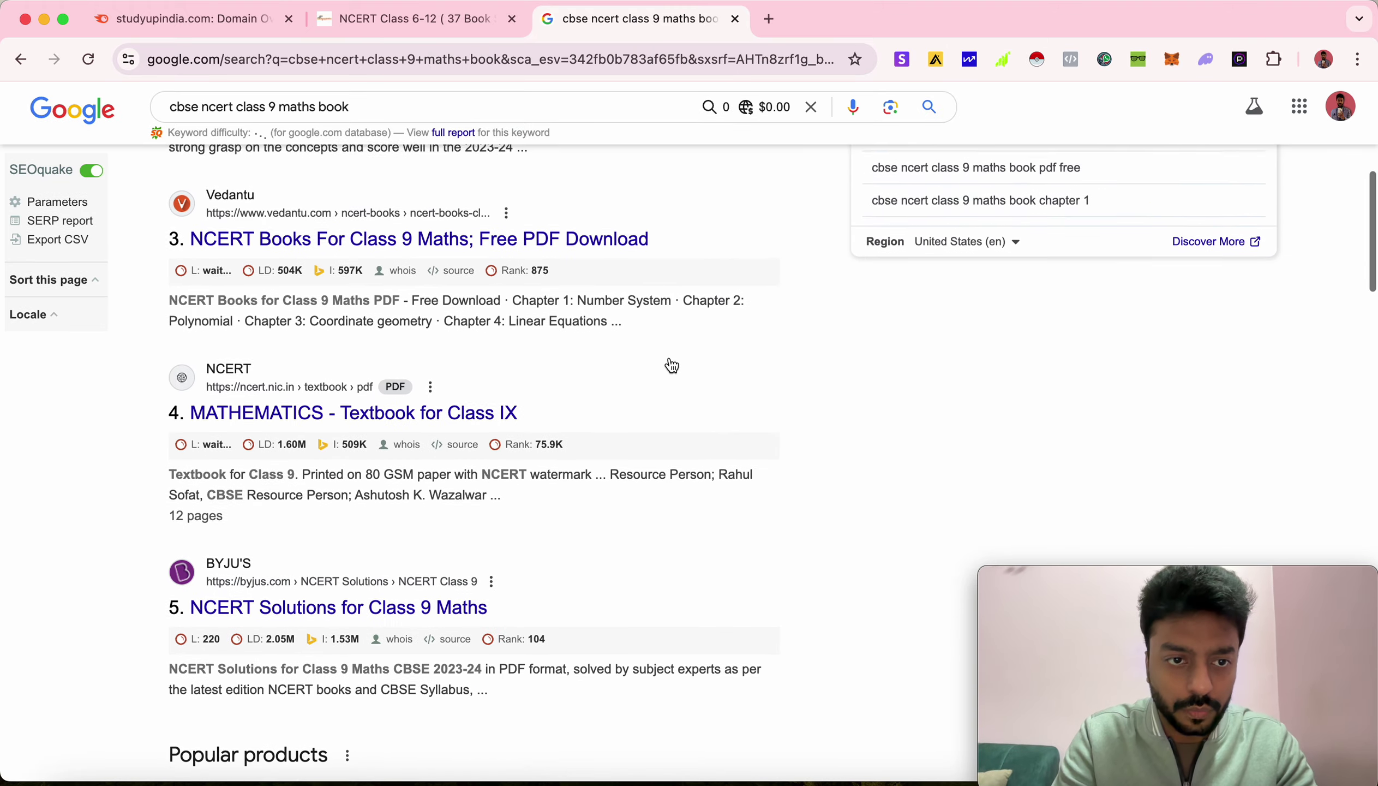
scroll(672, 365, down, 15)
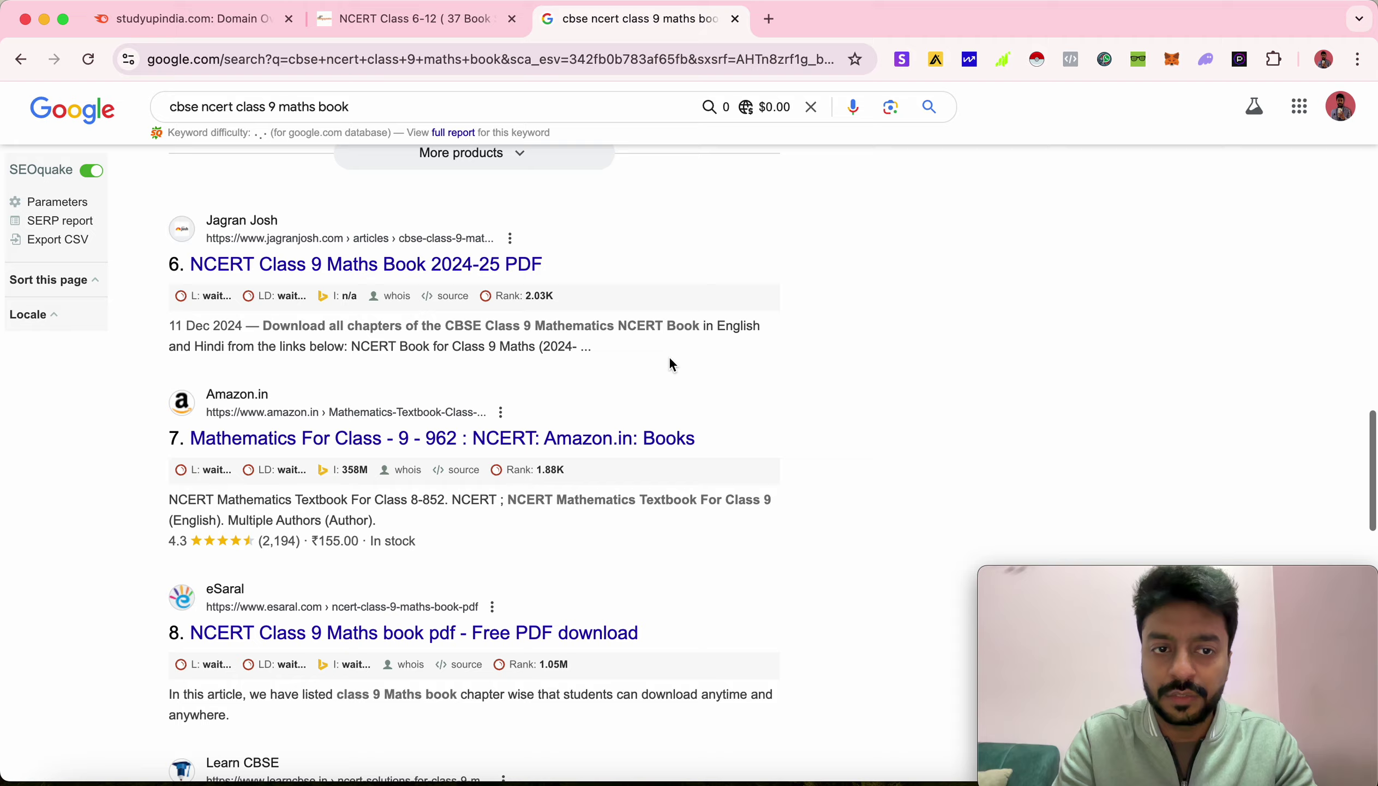
scroll(671, 365, down, 15)
scroll(672, 364, up, 20)
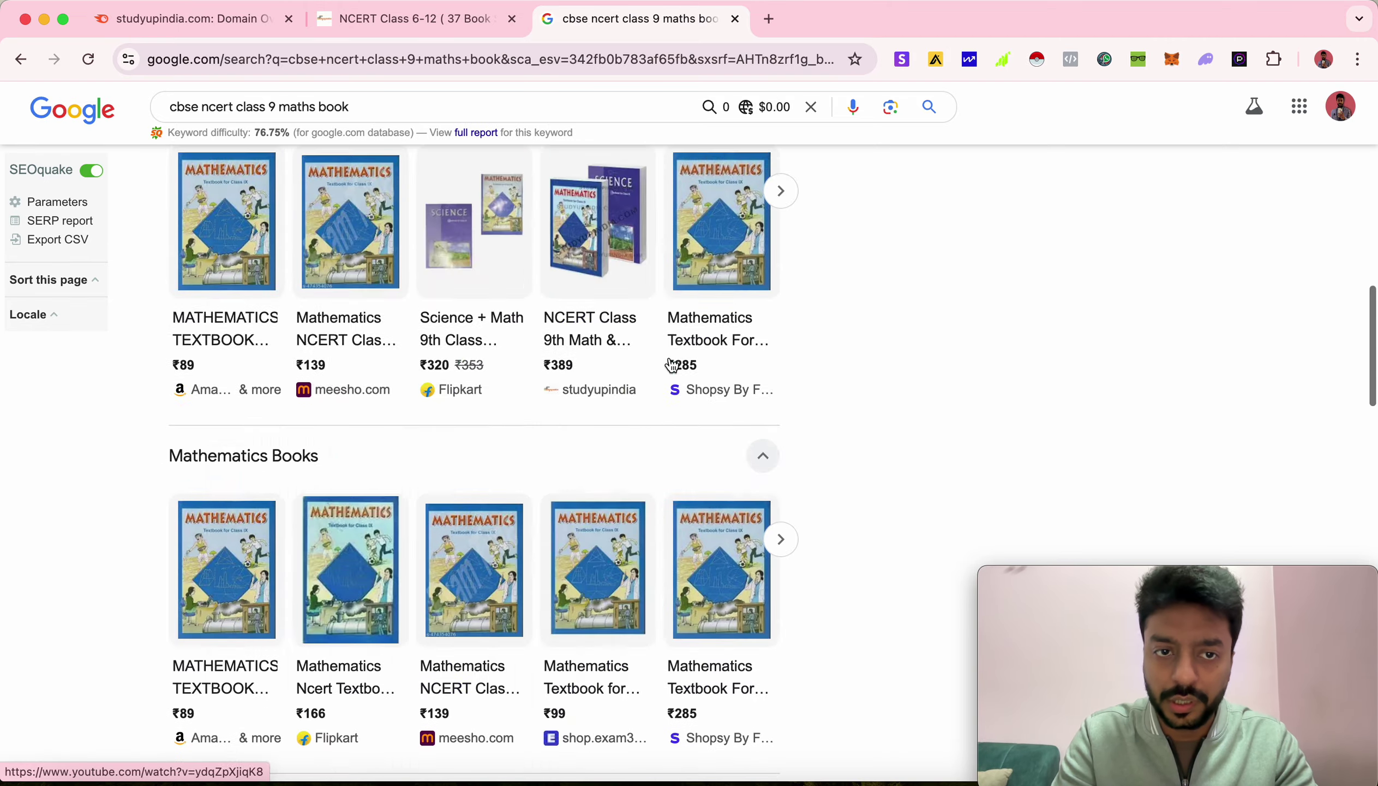
scroll(672, 364, up, 15)
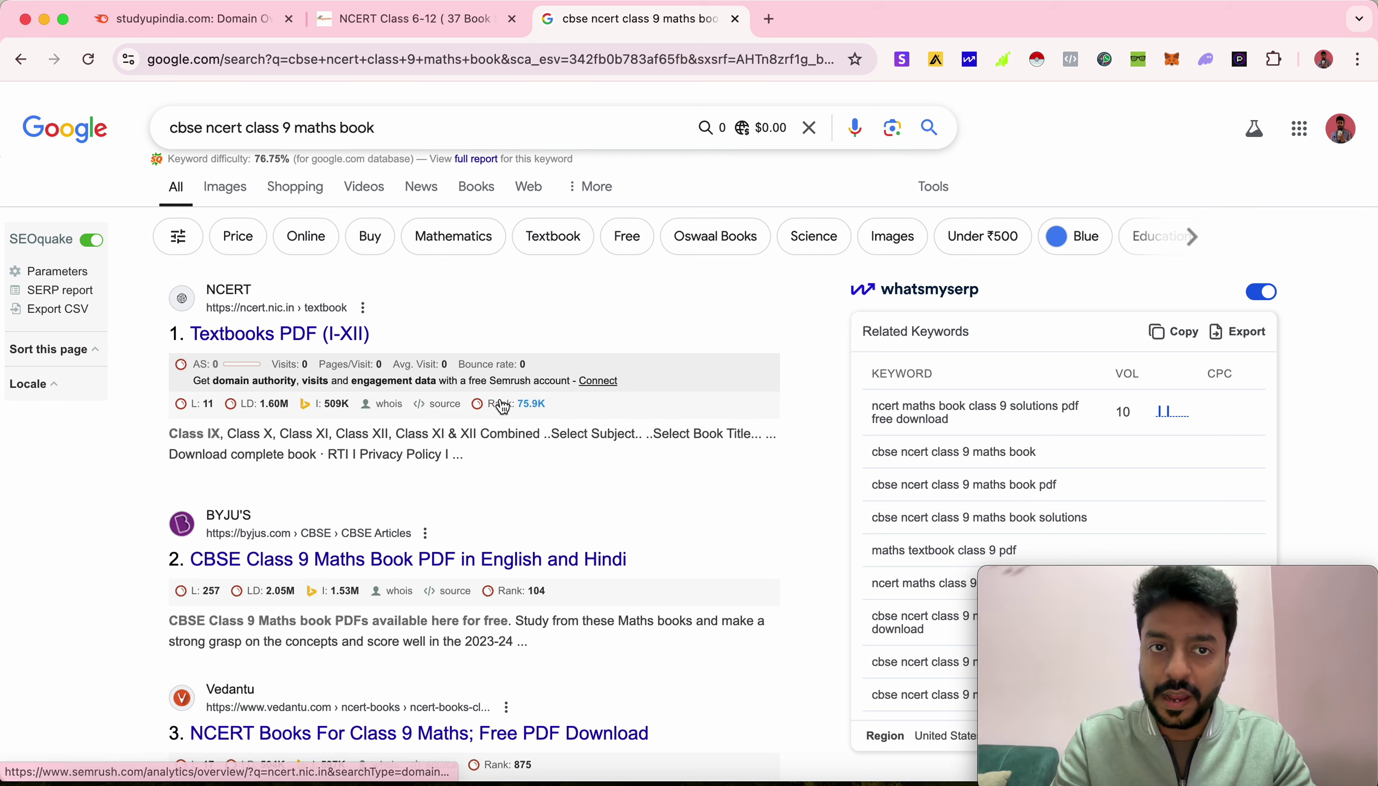
- Return to Semrush and examine studyupindia.com's top organic keywords and the Keywords by Intent breakdown
click(217, 21)
scroll(796, 437, down, 7)
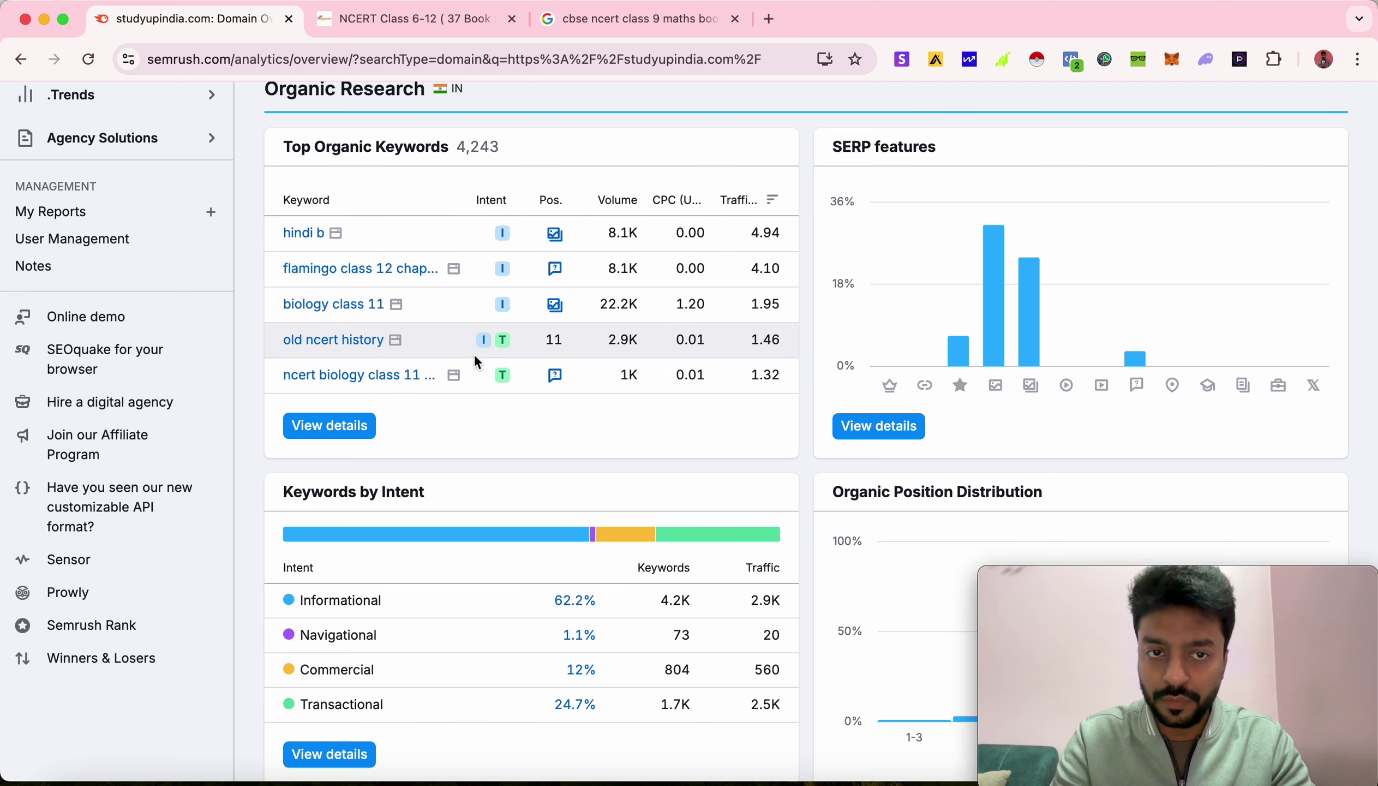
scroll(477, 362, down, 4)
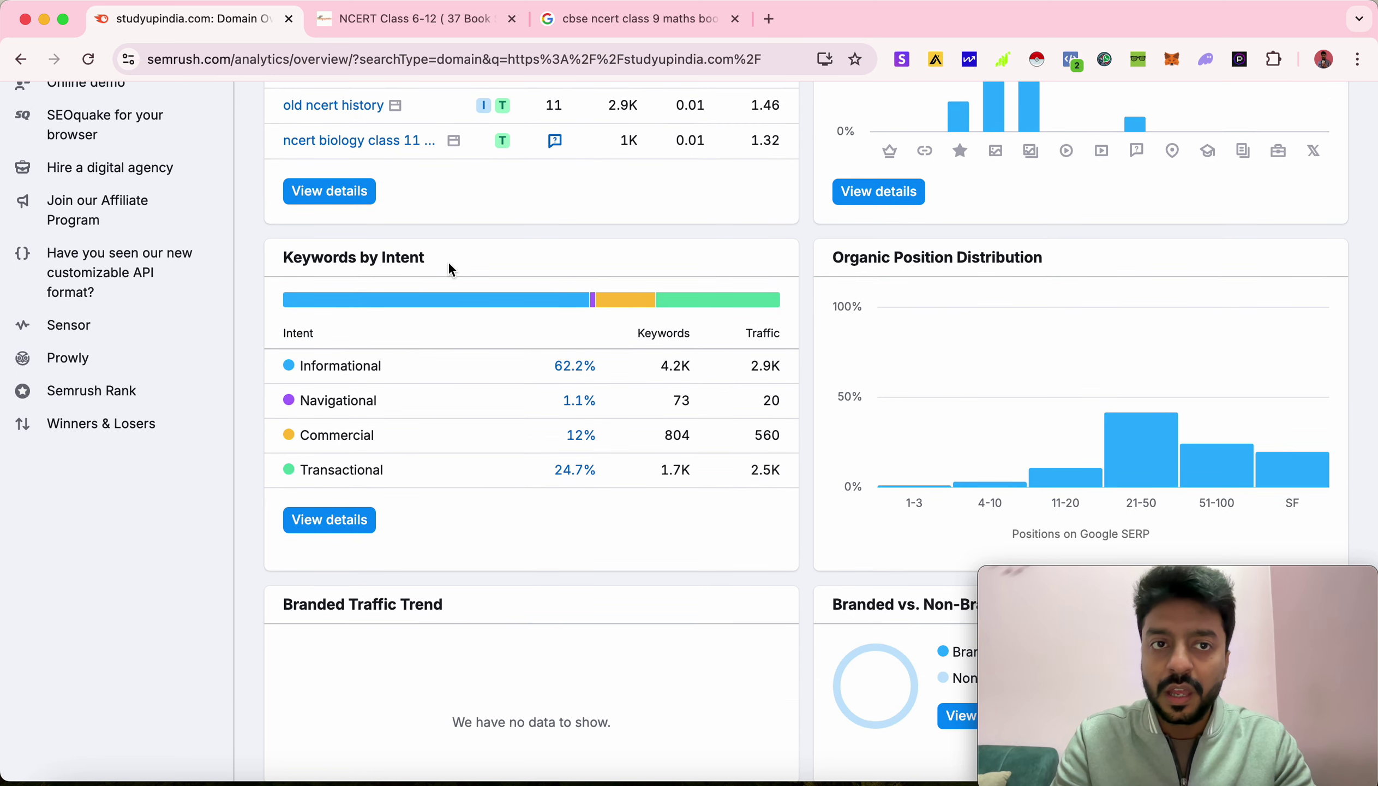
scroll(449, 262, up, 20)
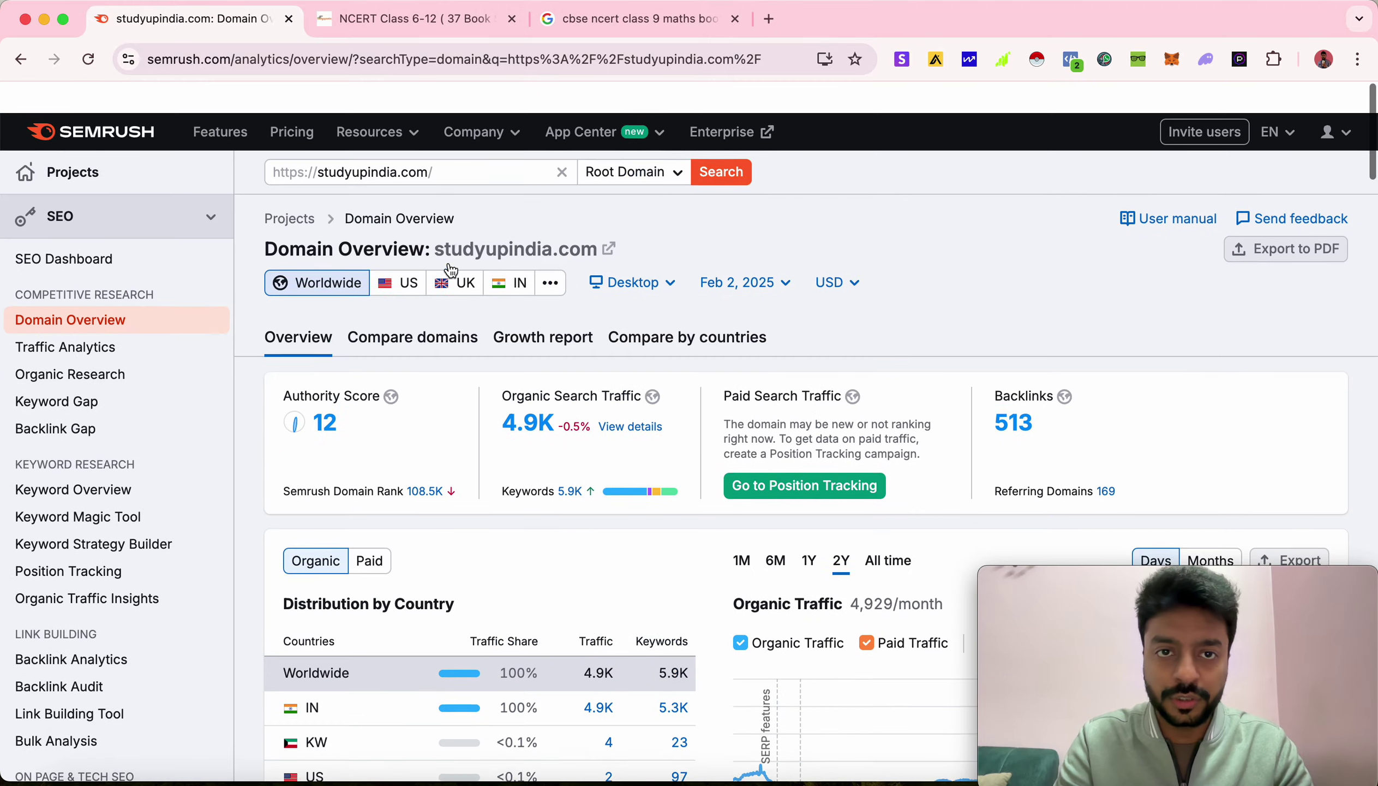
scroll(674, 459, down, 12)
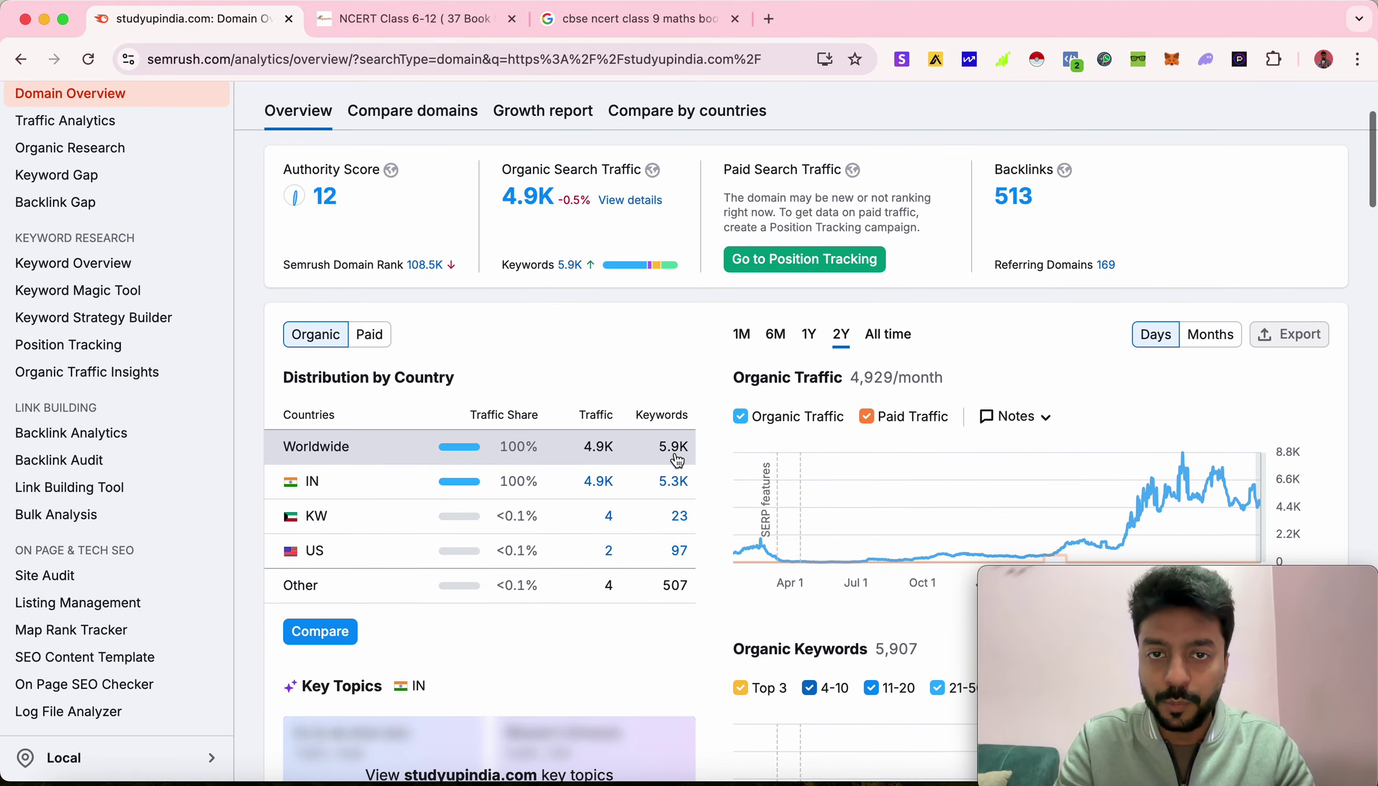
scroll(674, 452, down, 10)
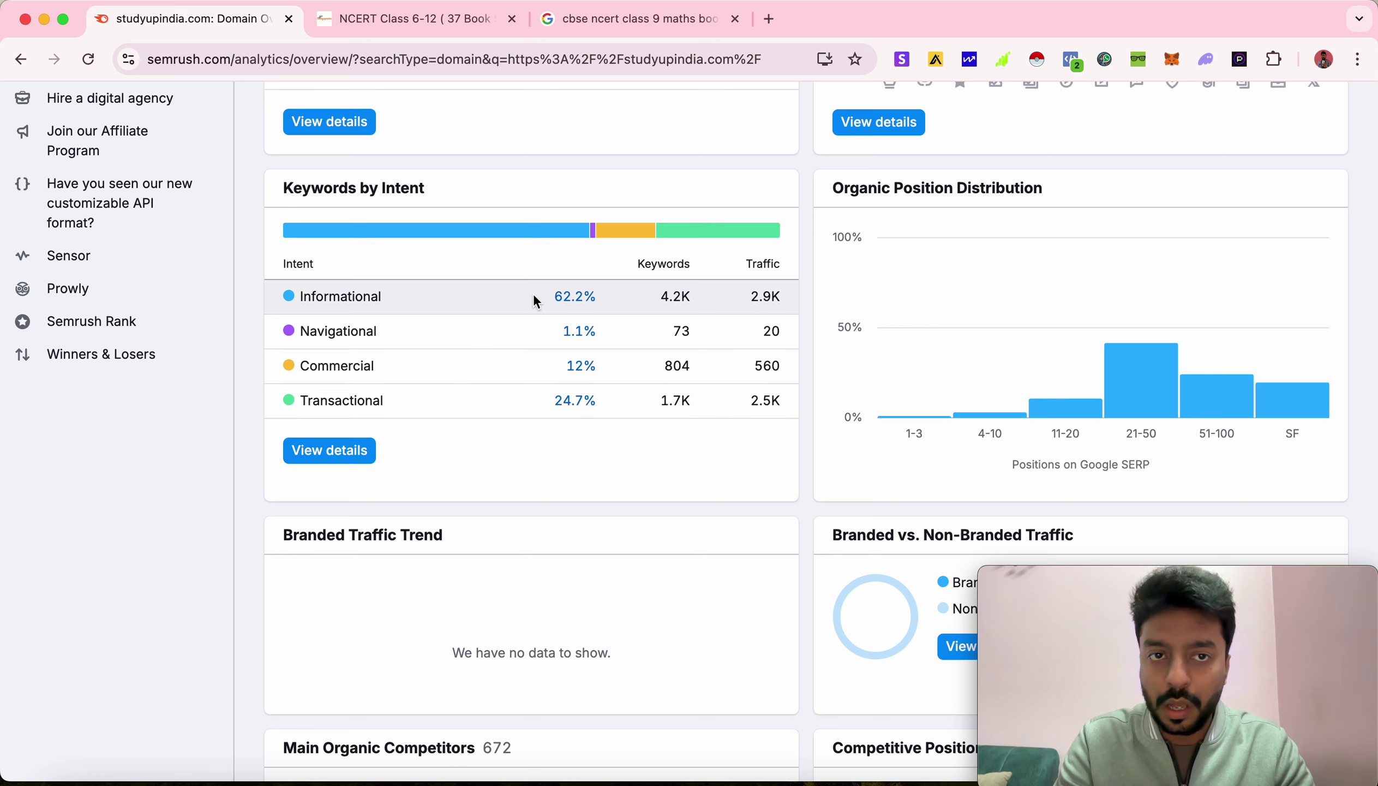
scroll(533, 293, up, 2)
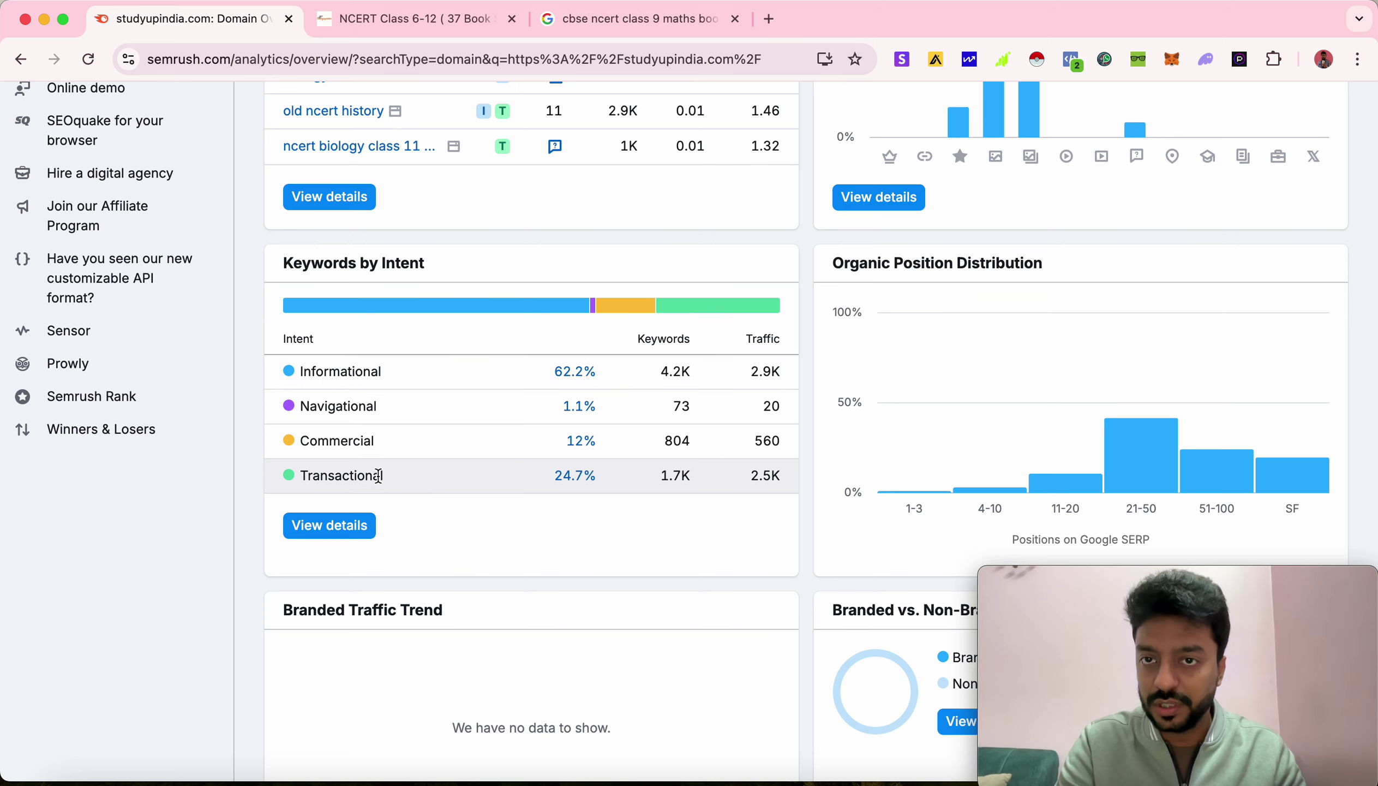
- Inspect the Organic Position Distribution chart to compare how many keywords fall into each Google ranking range
scroll(377, 474, down, 3)
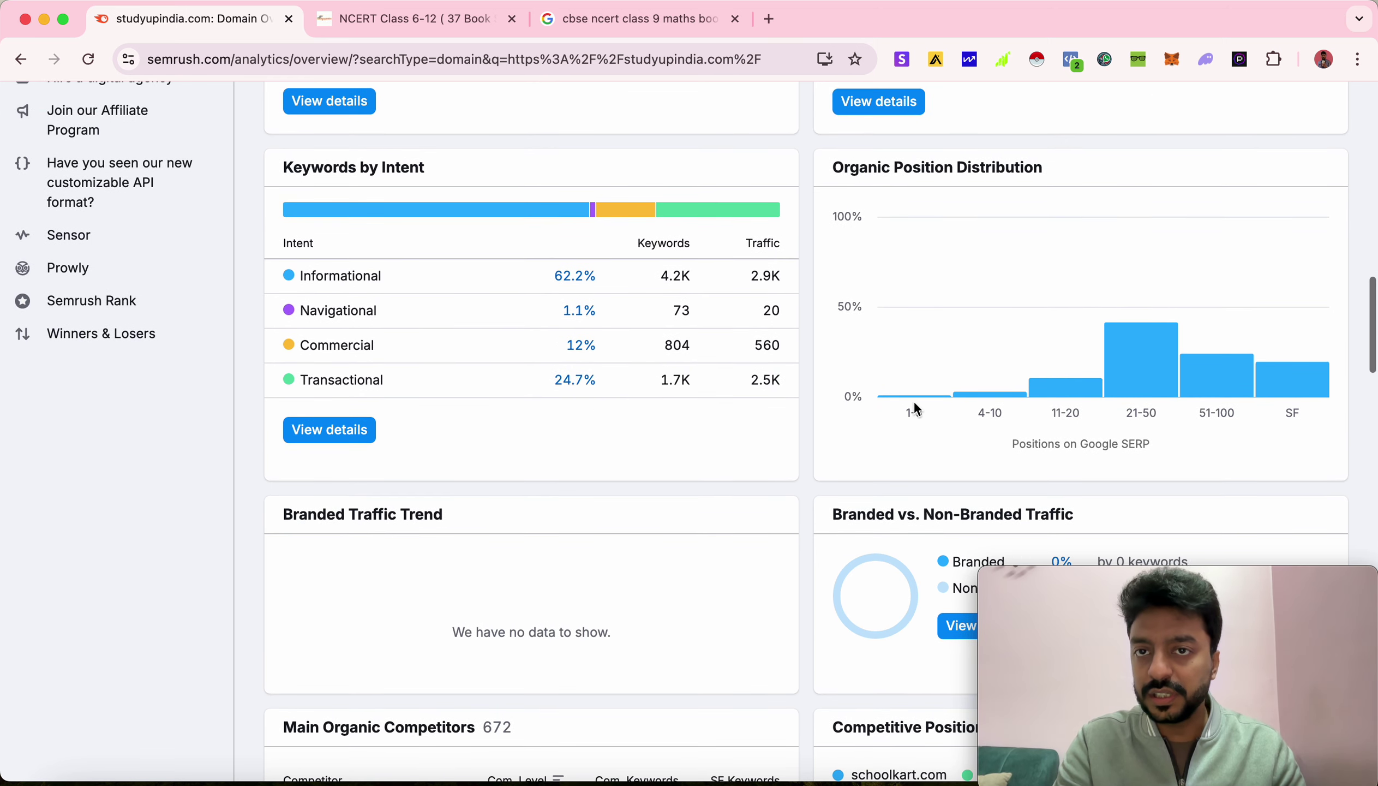
mouse_move(1150, 396)
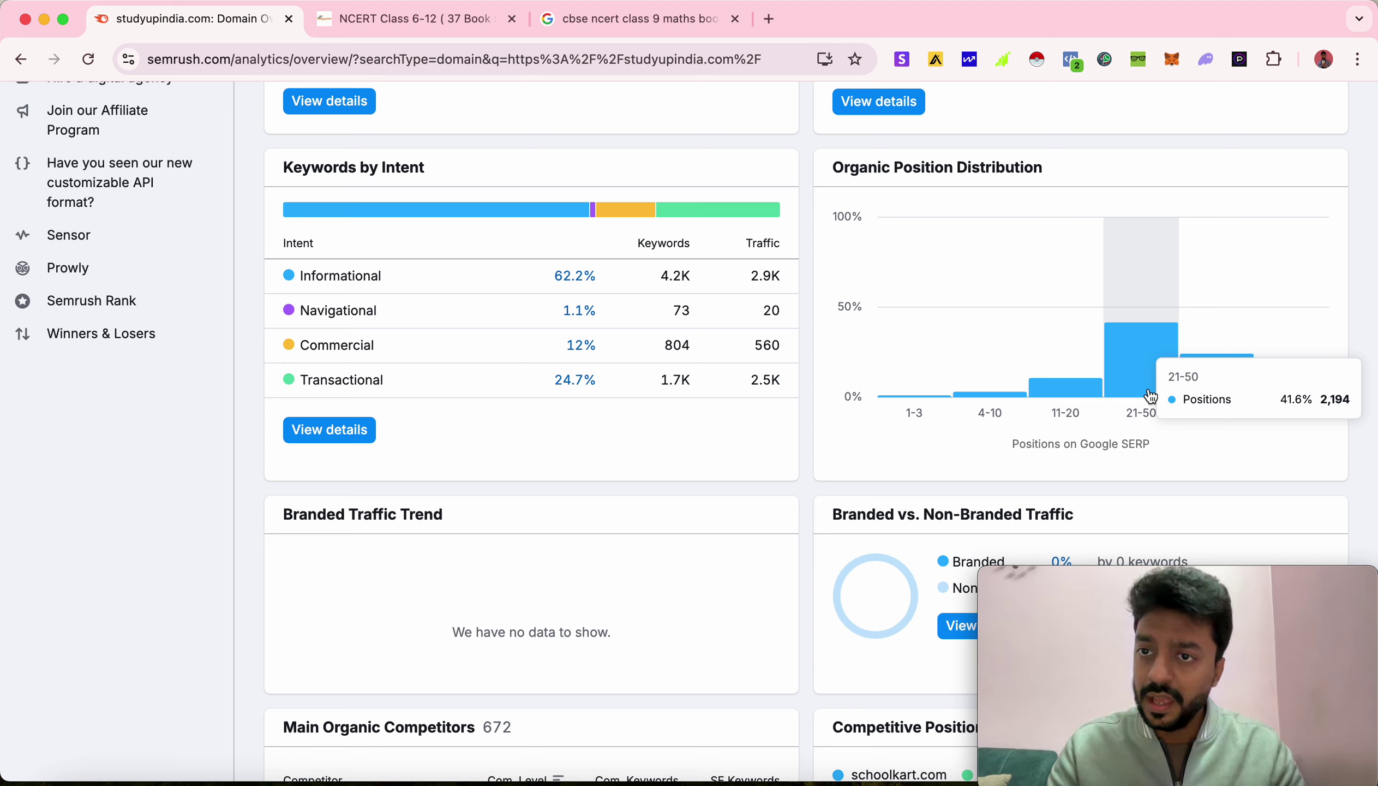
mouse_move(1225, 386)
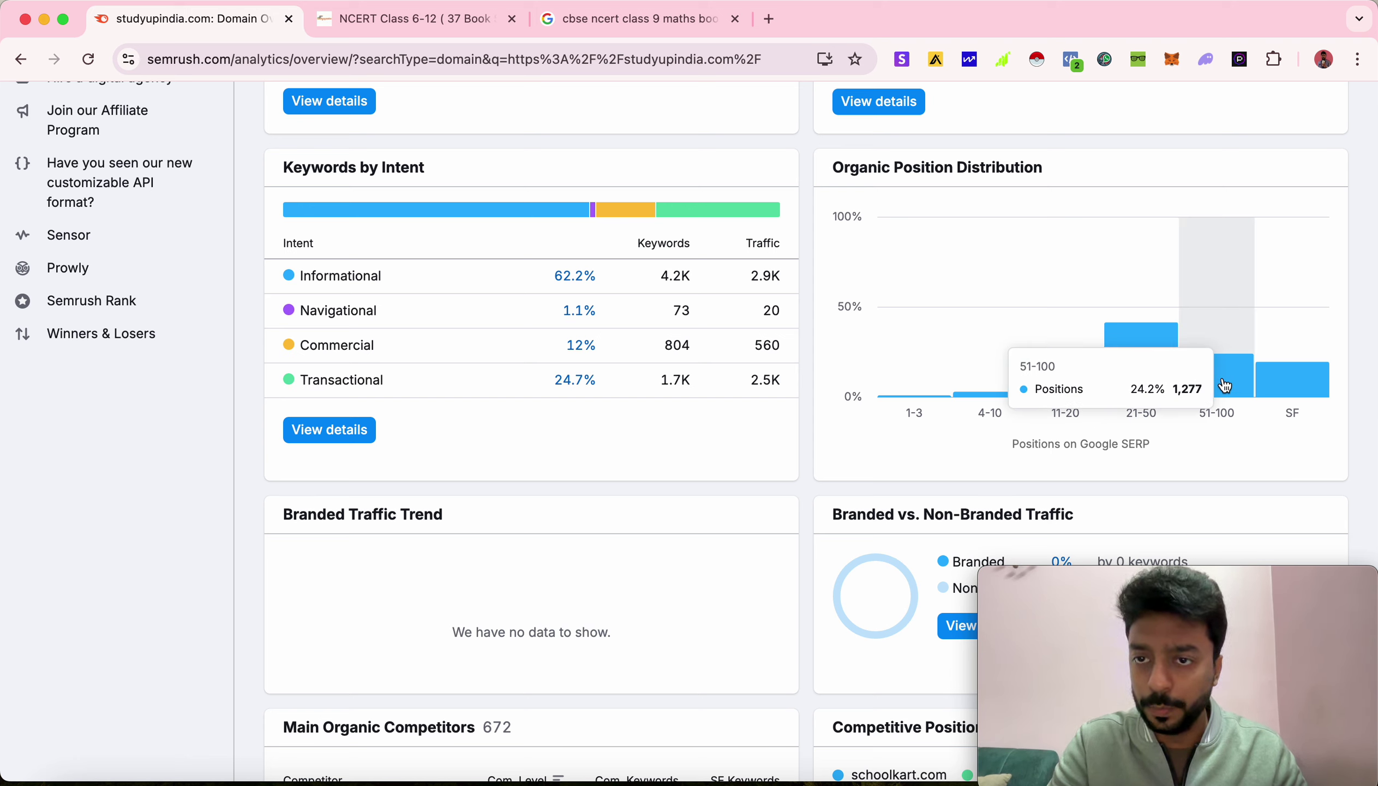
mouse_move(906, 392)
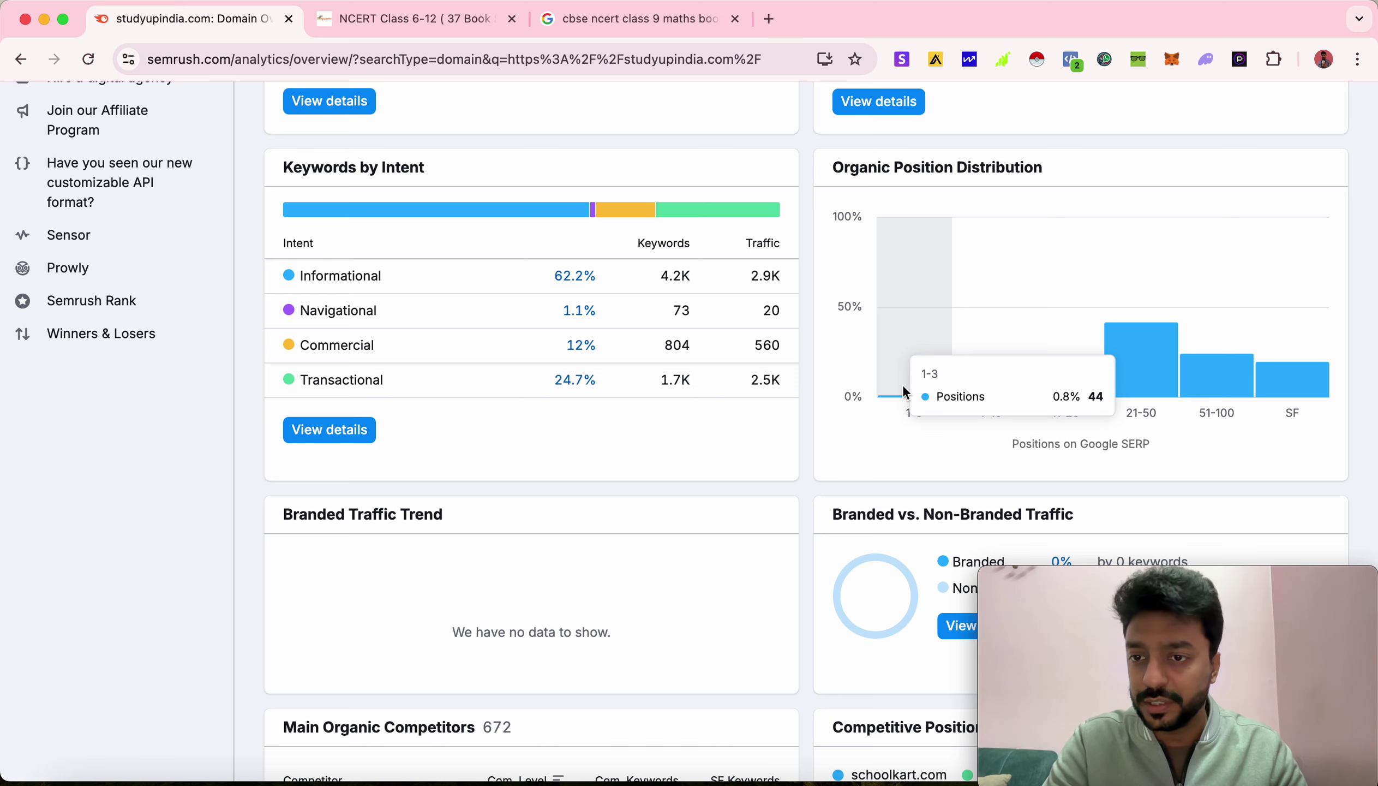
scroll(852, 482, down, 5)
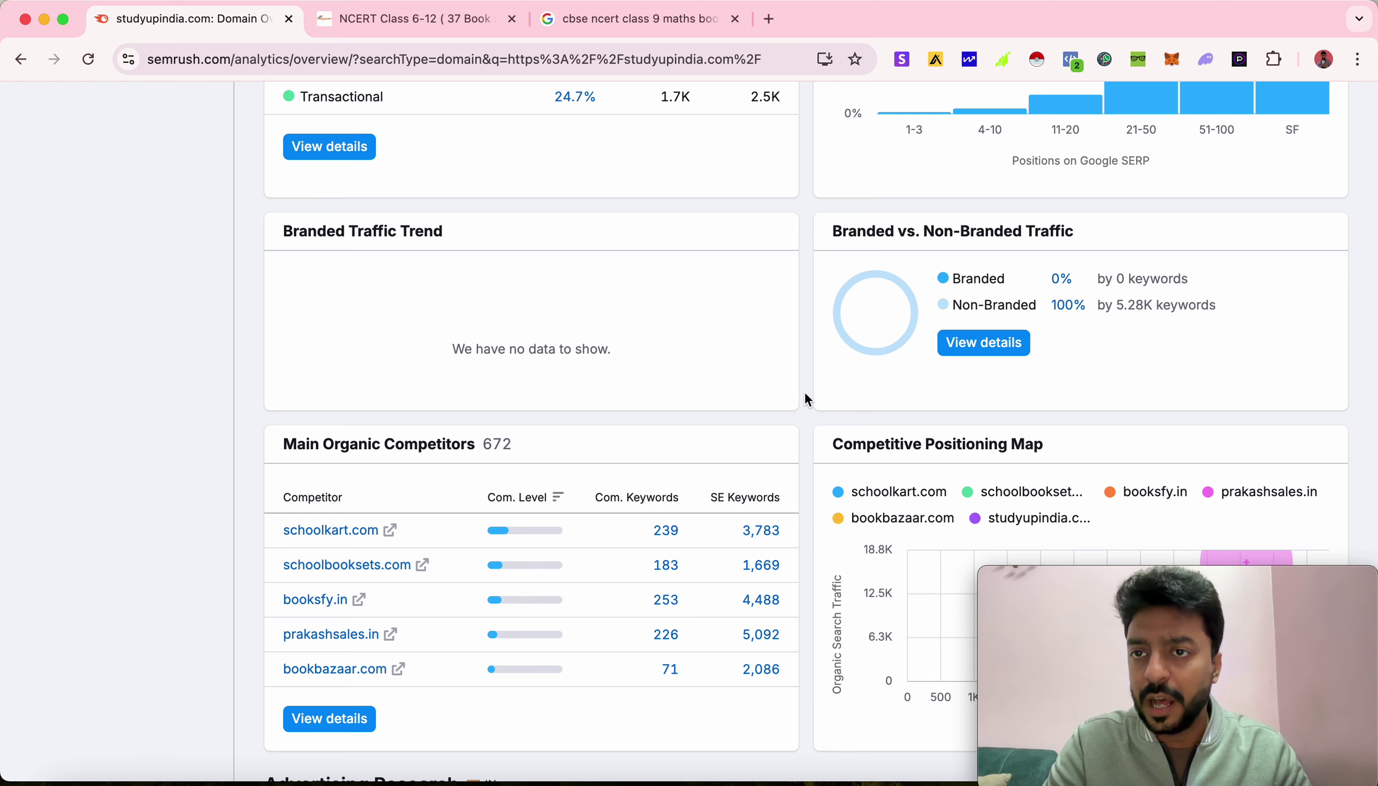
scroll(805, 391, up, 5)
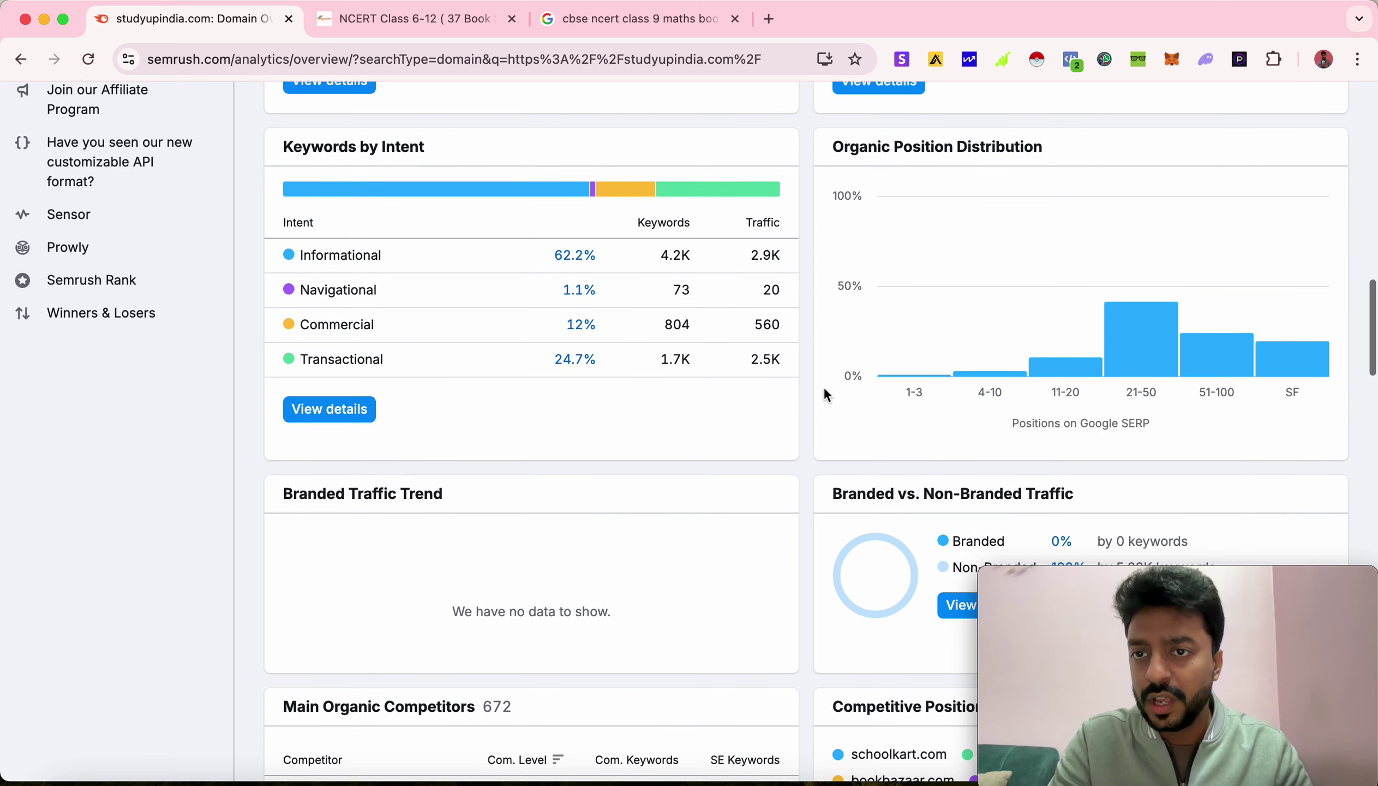
mouse_move(1160, 360)
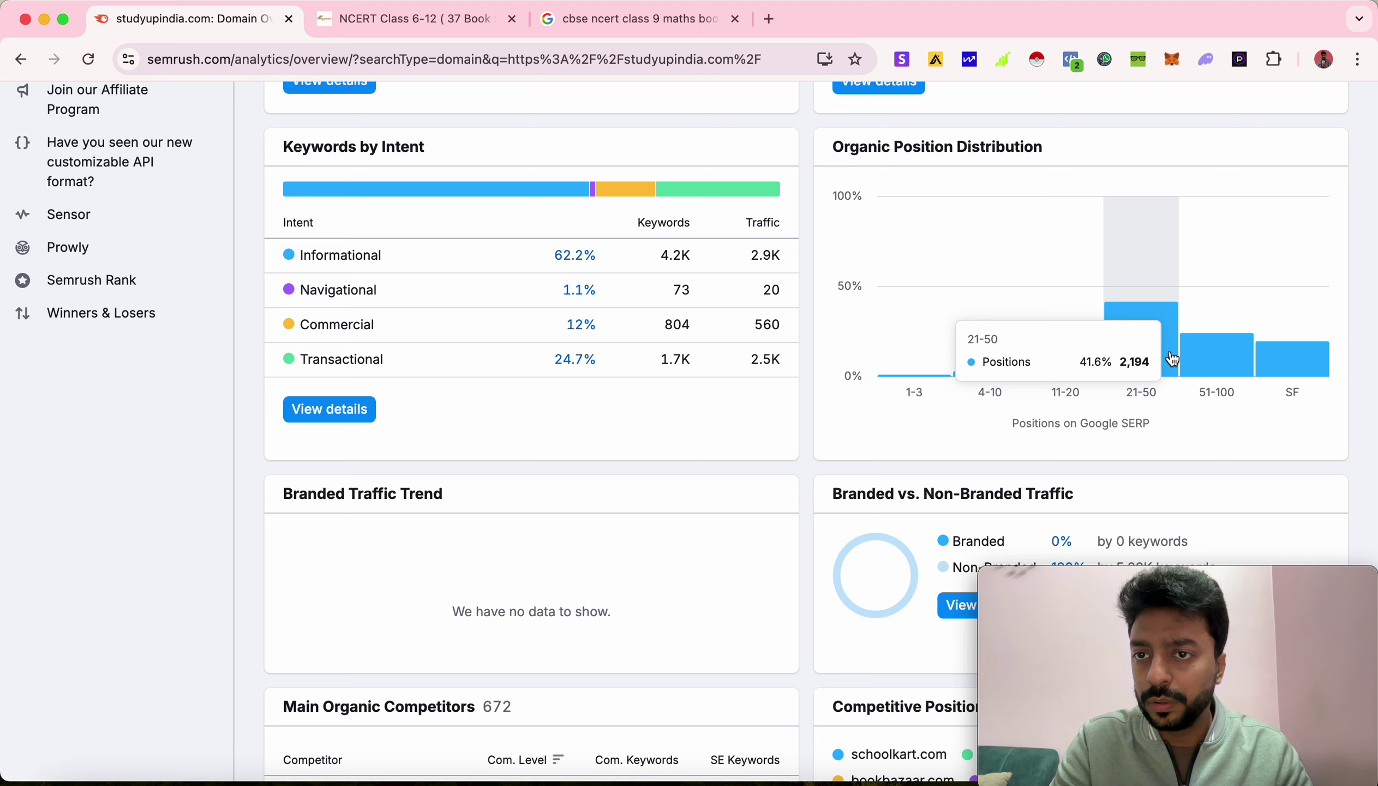
mouse_move(1083, 317)
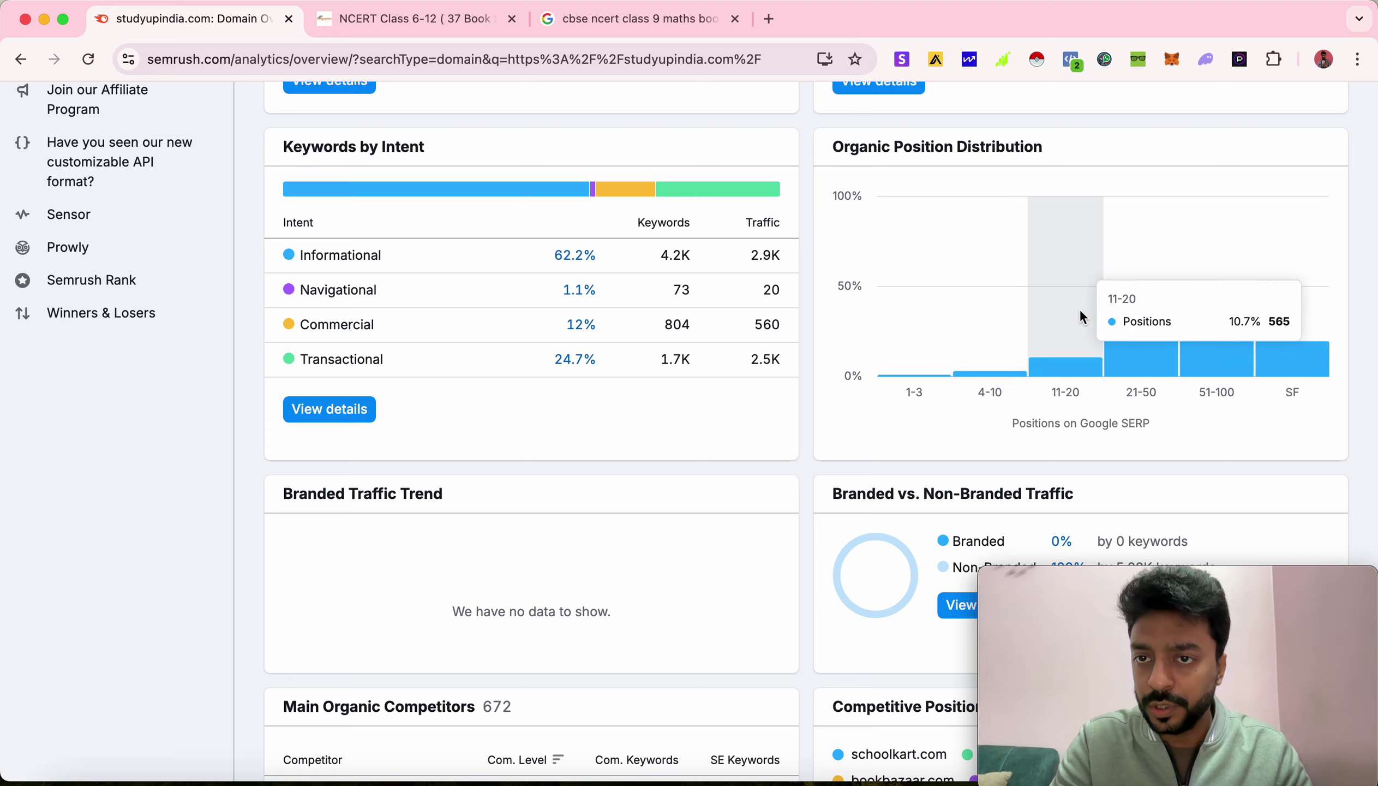
mouse_move(968, 318)
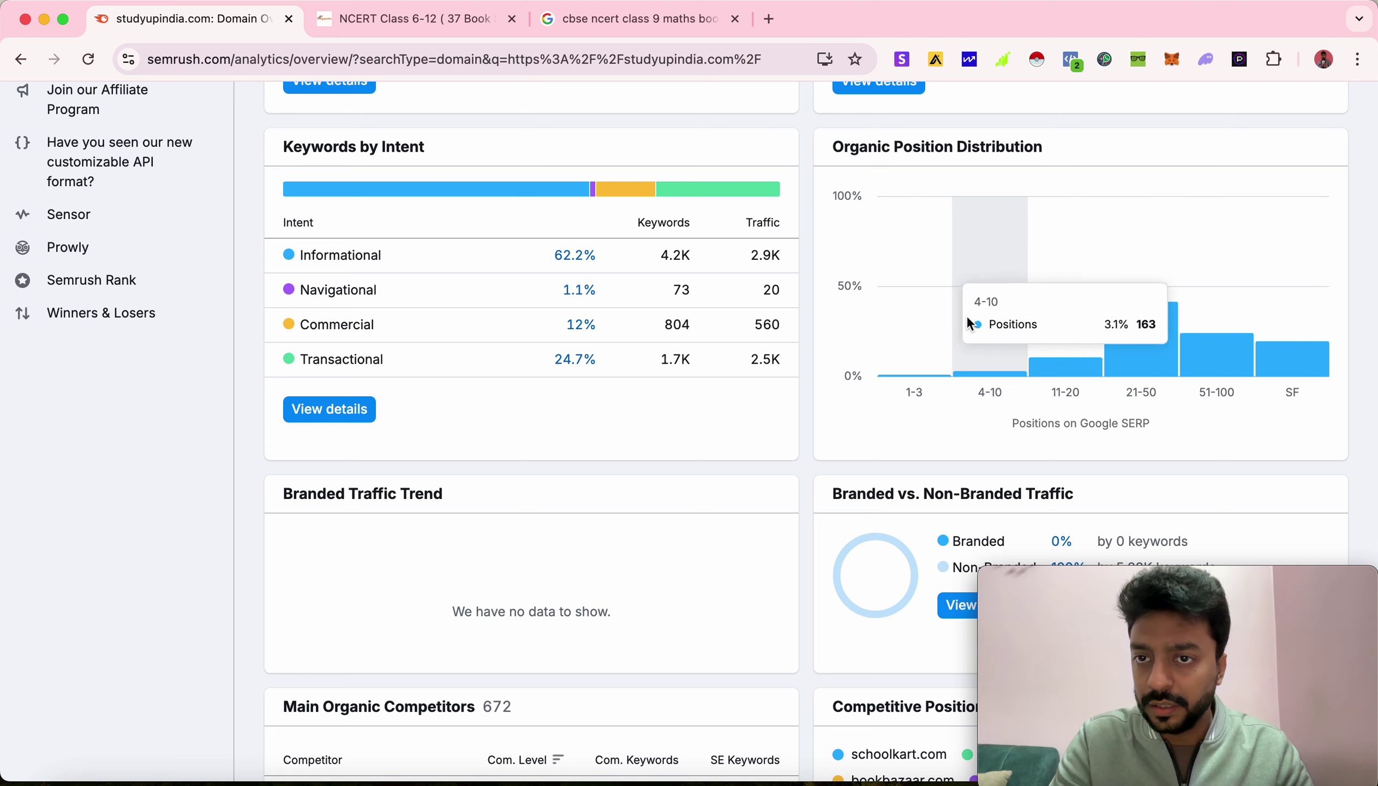
mouse_move(910, 332)
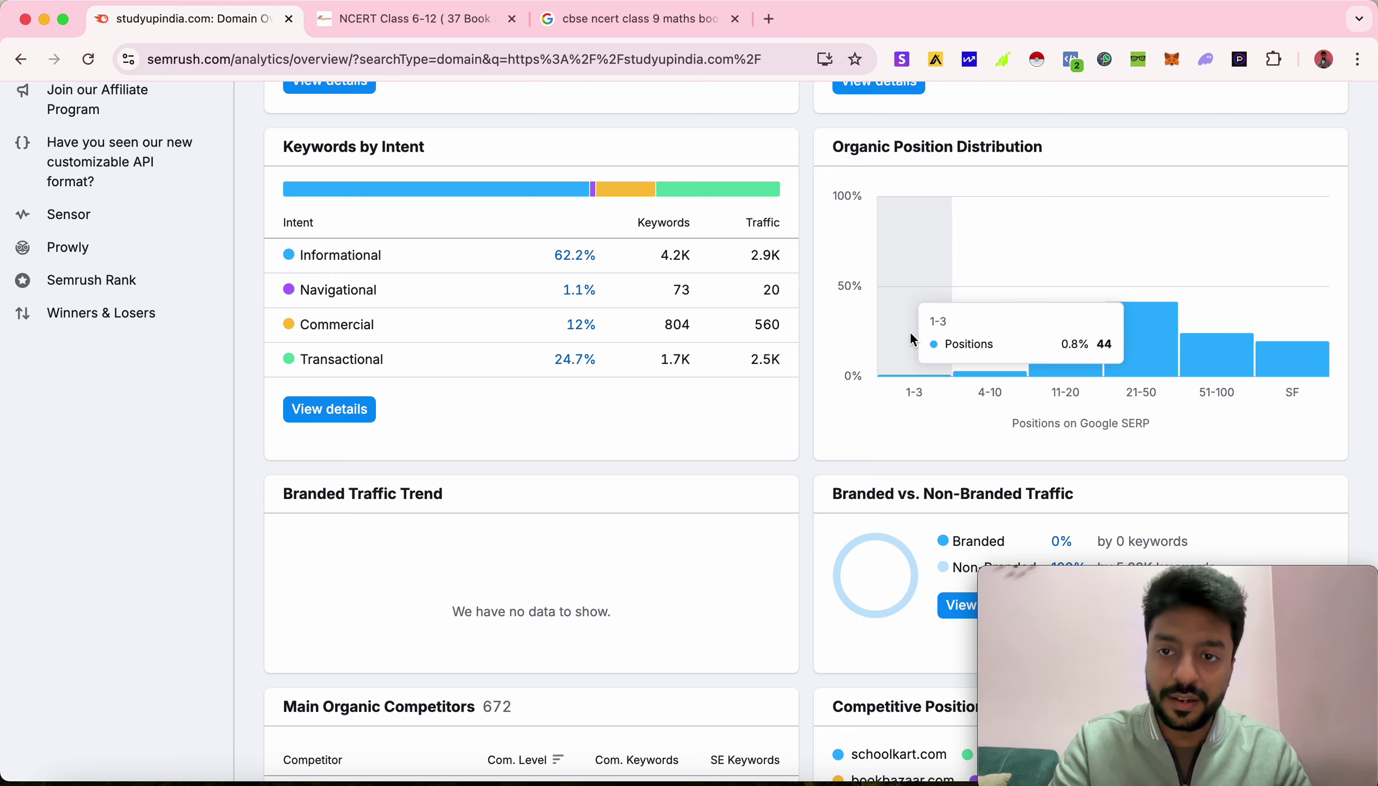
- Review the branded versus non-branded traffic, the main organic competitors and the competitive positioning map for studyupindia.com
scroll(910, 331, down, 3)
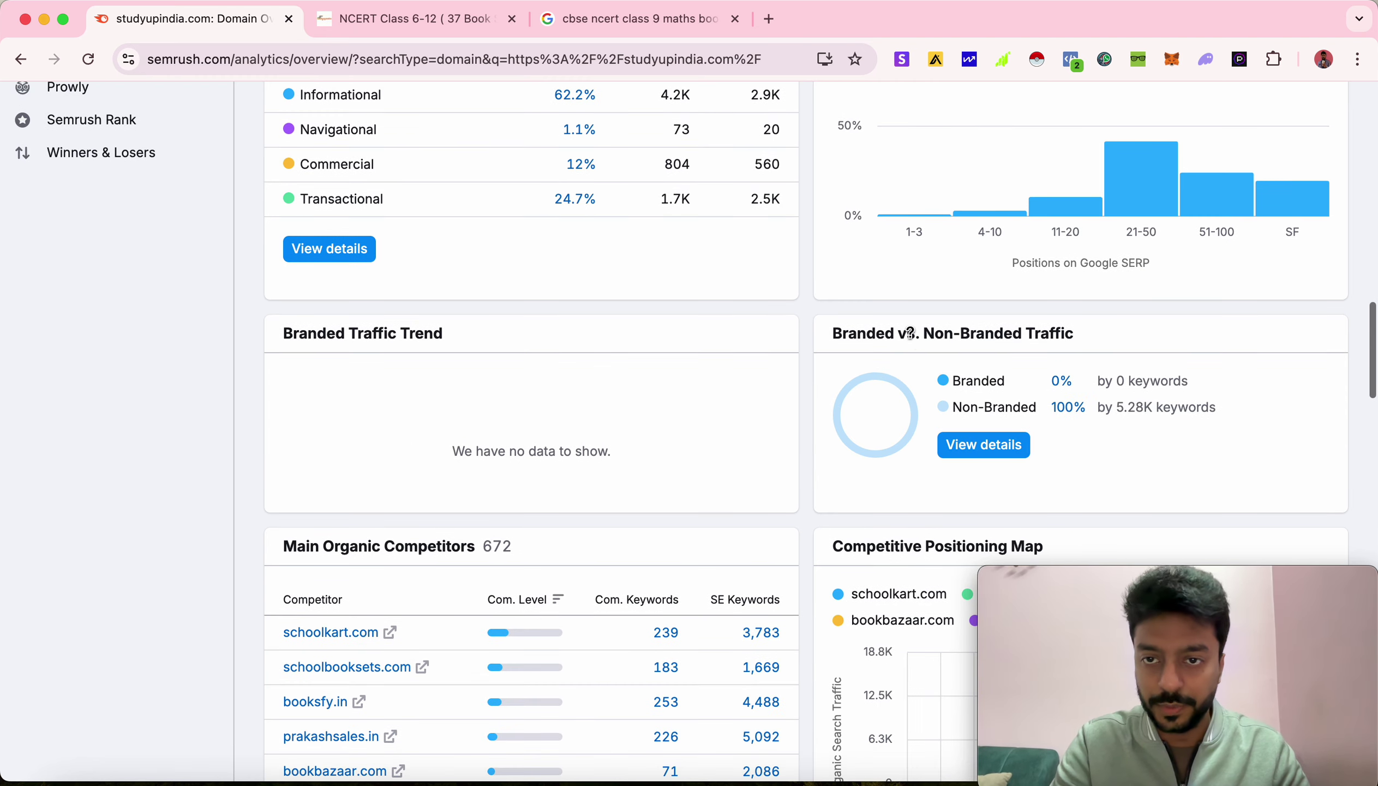
scroll(910, 332, down, 6)
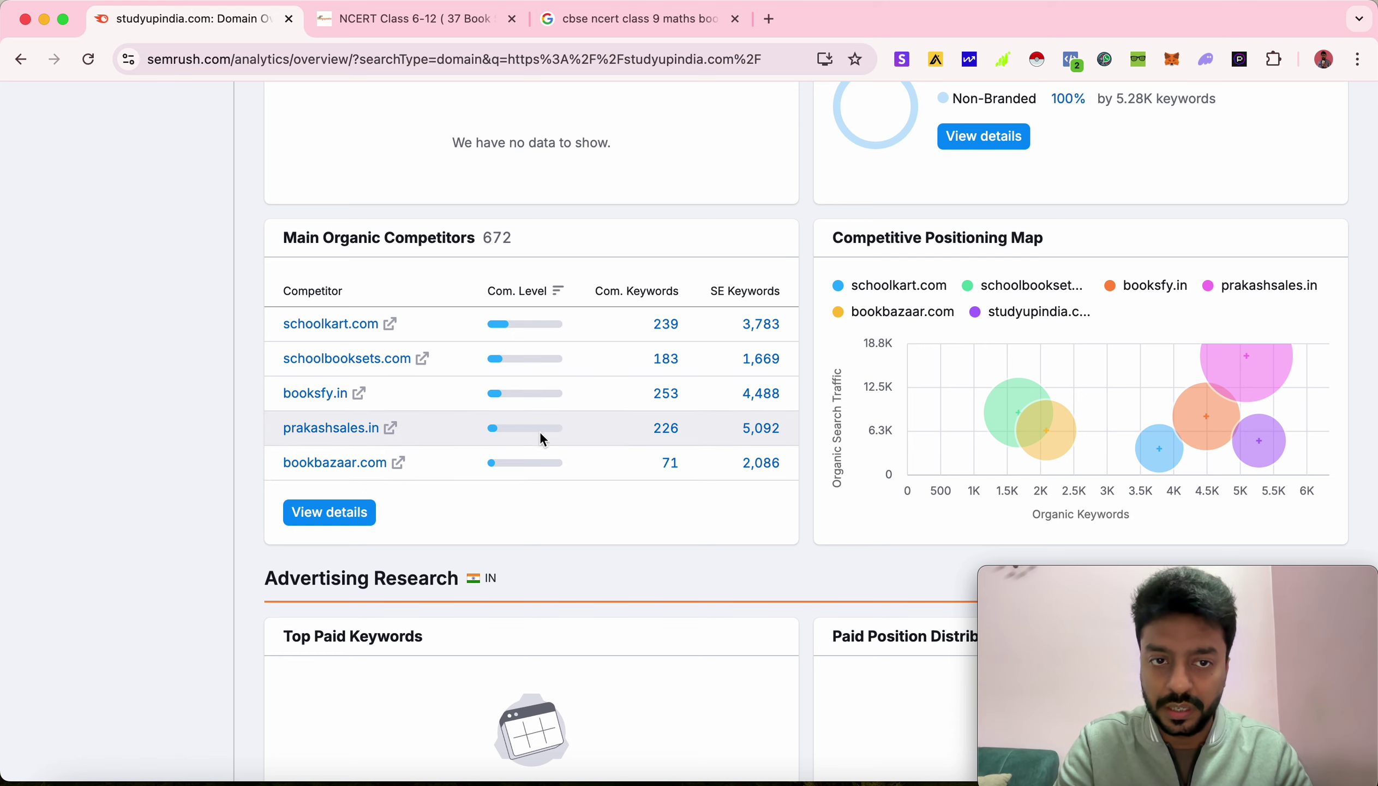
scroll(478, 467, up, 15)
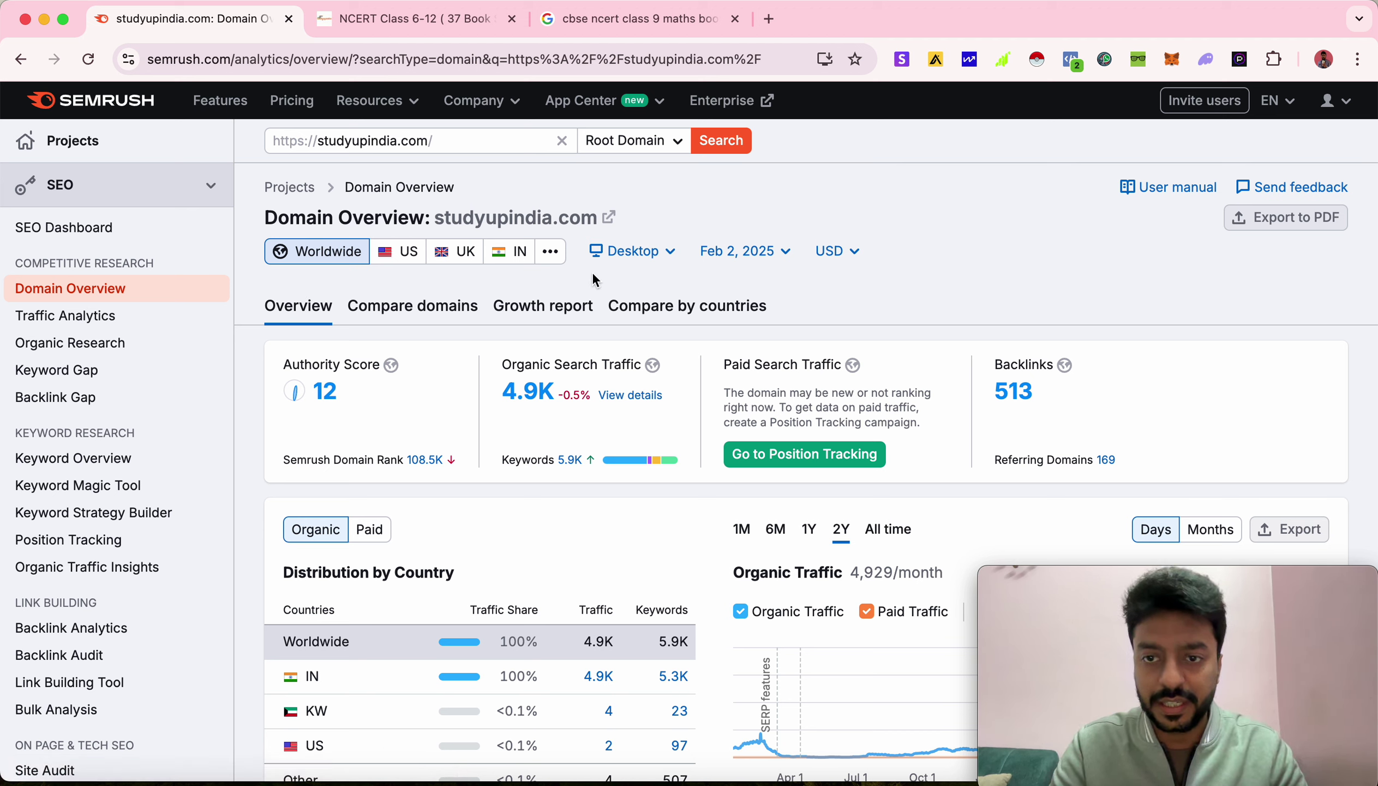
- Open the Keyword Overview tool and look over its introduction and the other available SEO tools
click(121, 460)
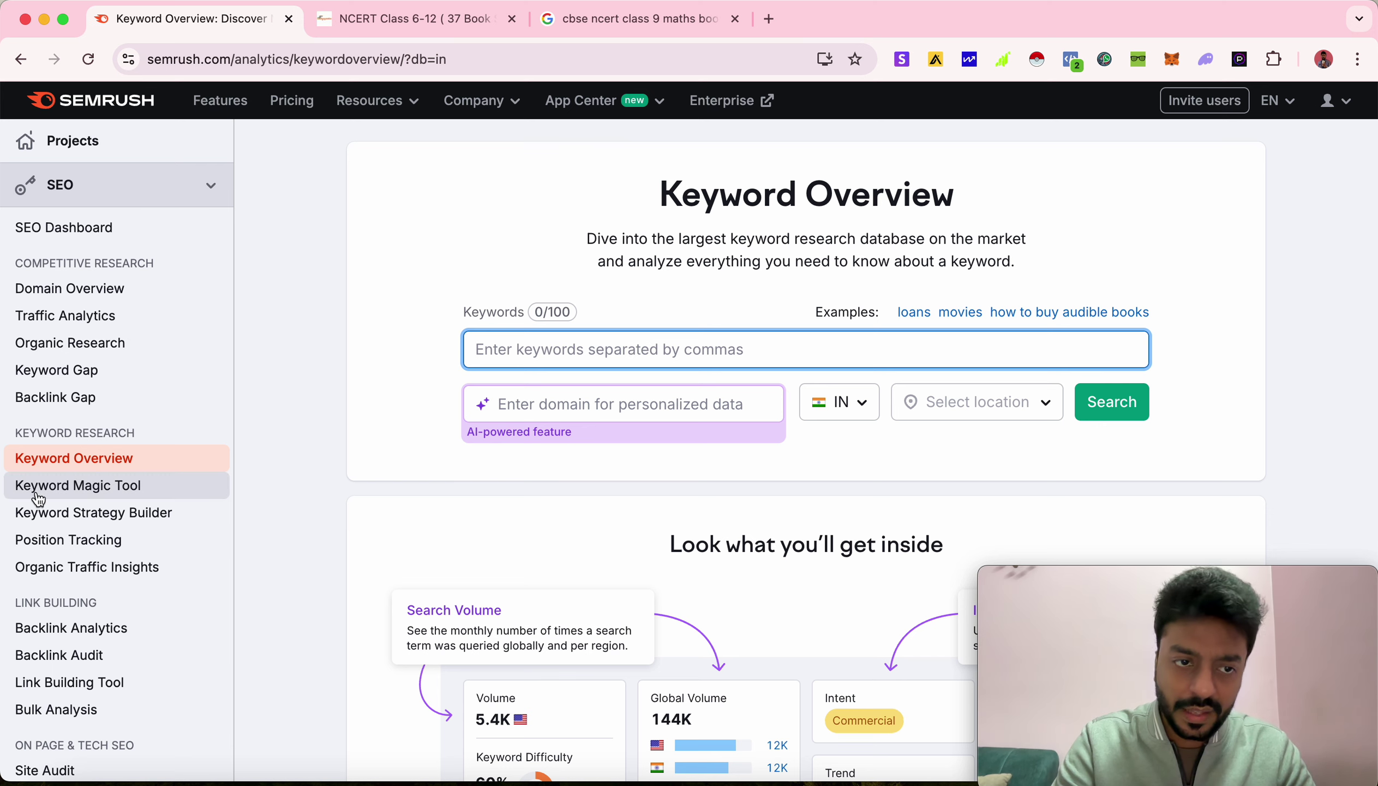
scroll(32, 490, down, 5)
scroll(37, 496, down, 2)
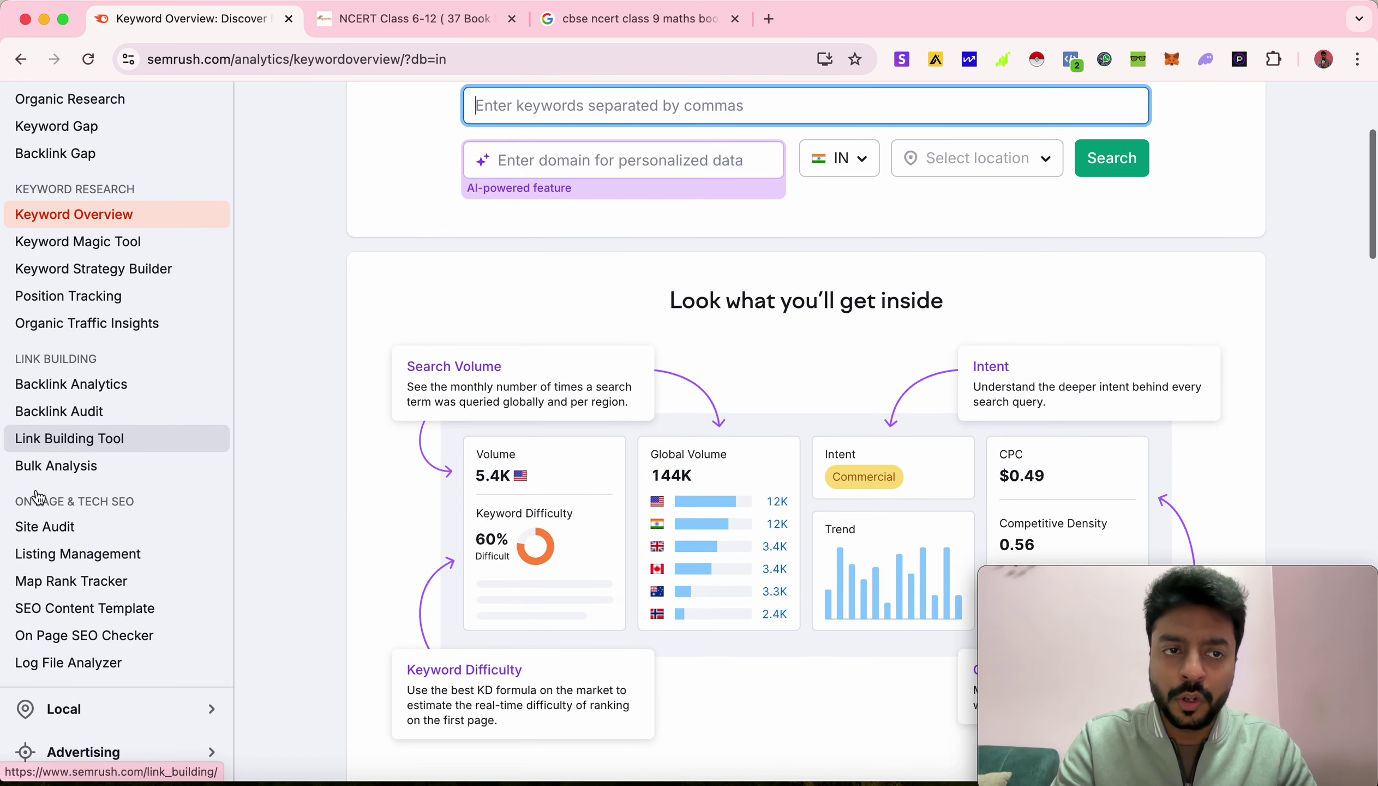
click(105, 398)
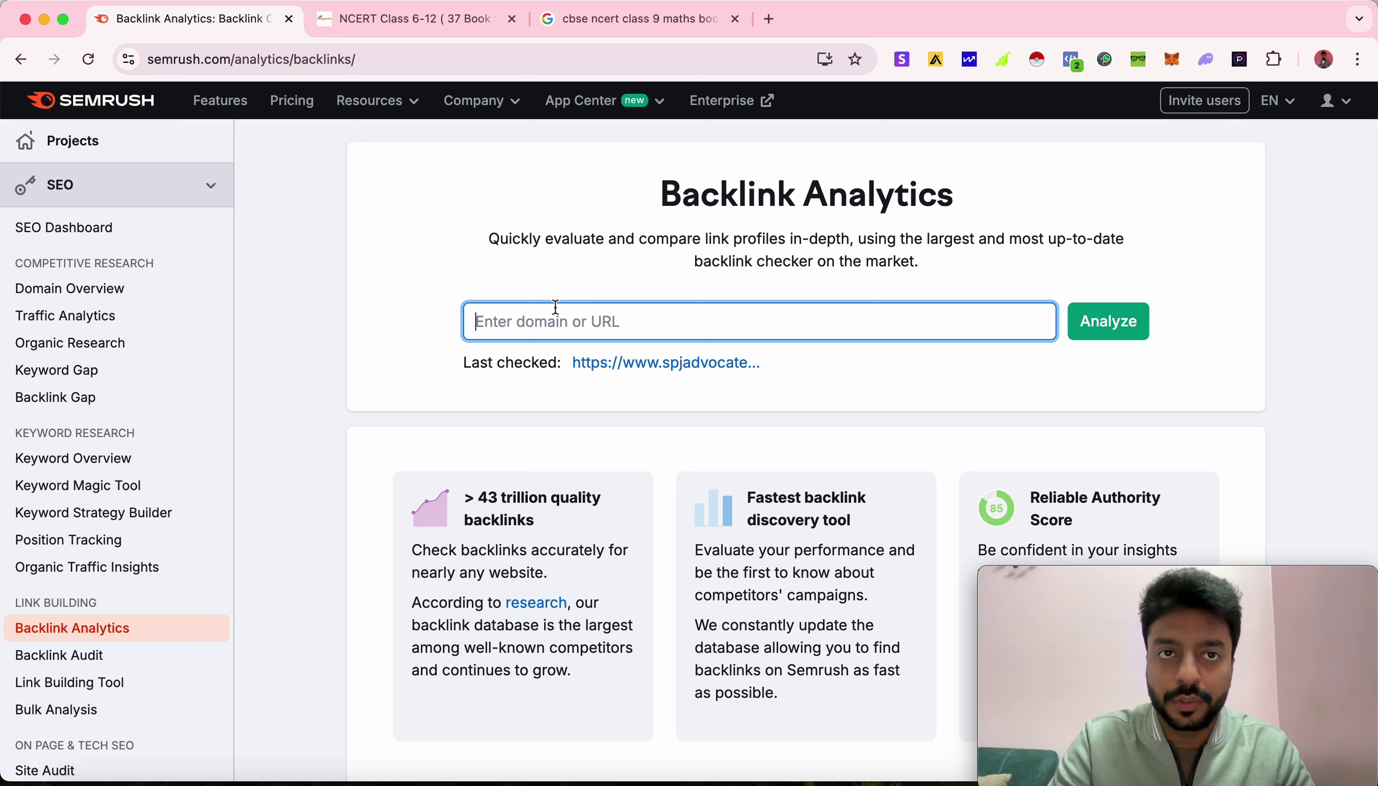
click(399, 18)
click(254, 53)
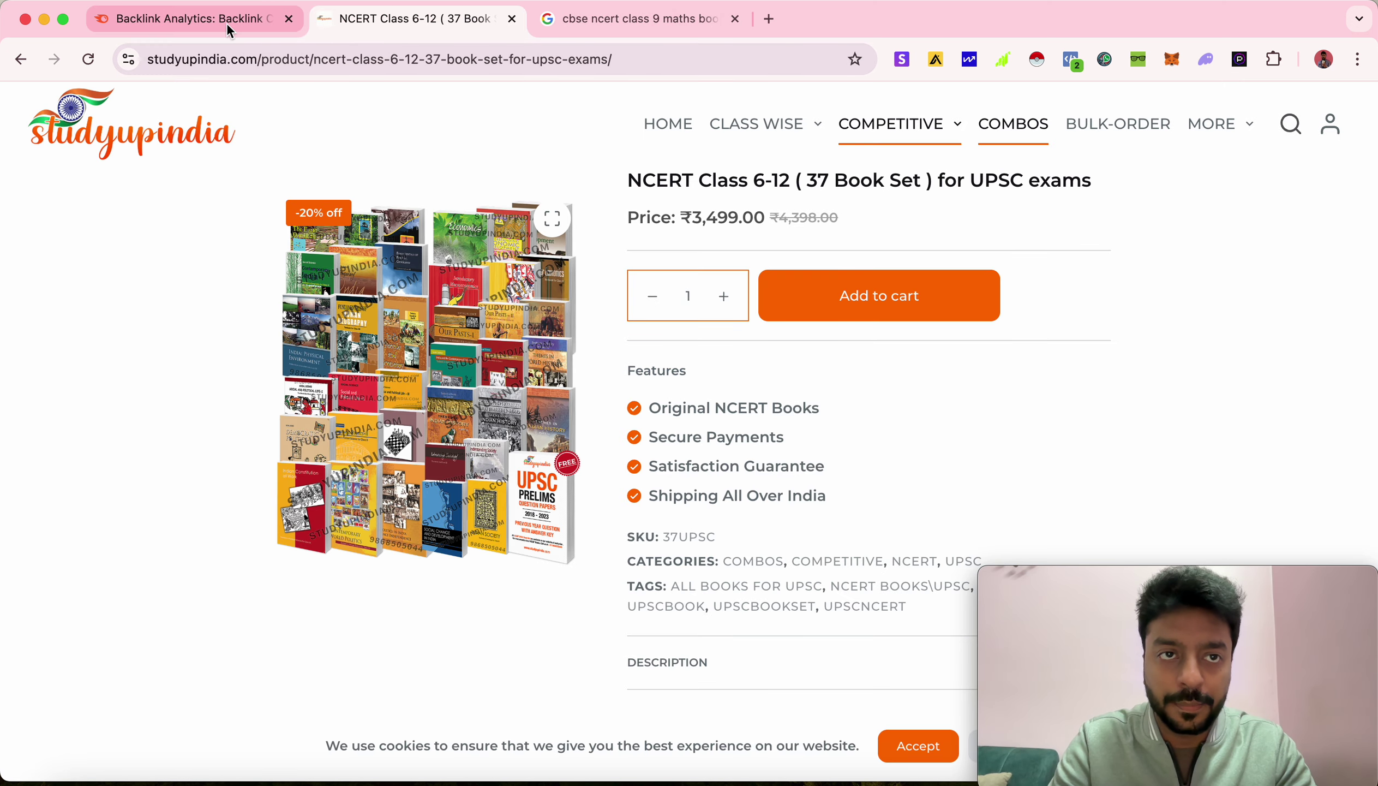
key(super+c)
click(219, 20)
key(super+v)
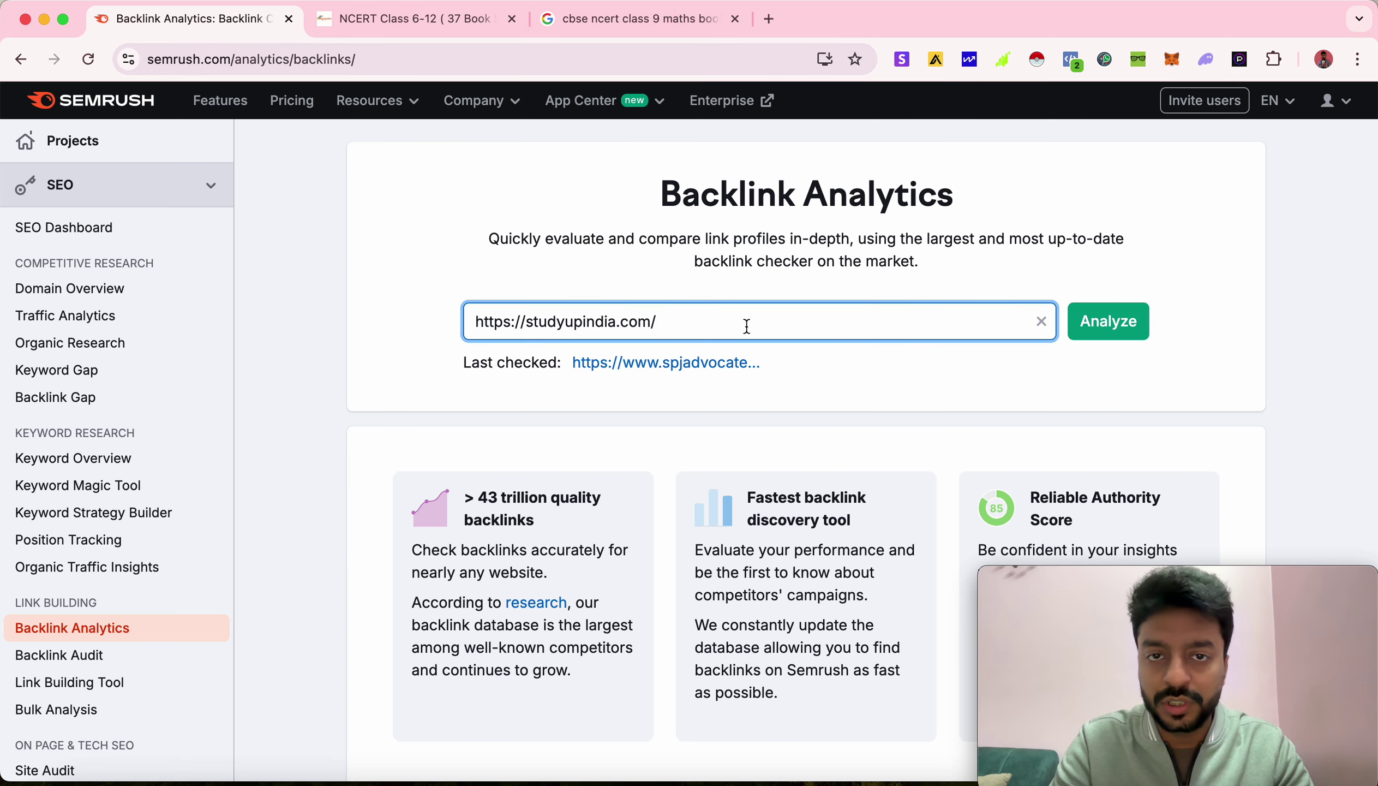
click(1115, 324)
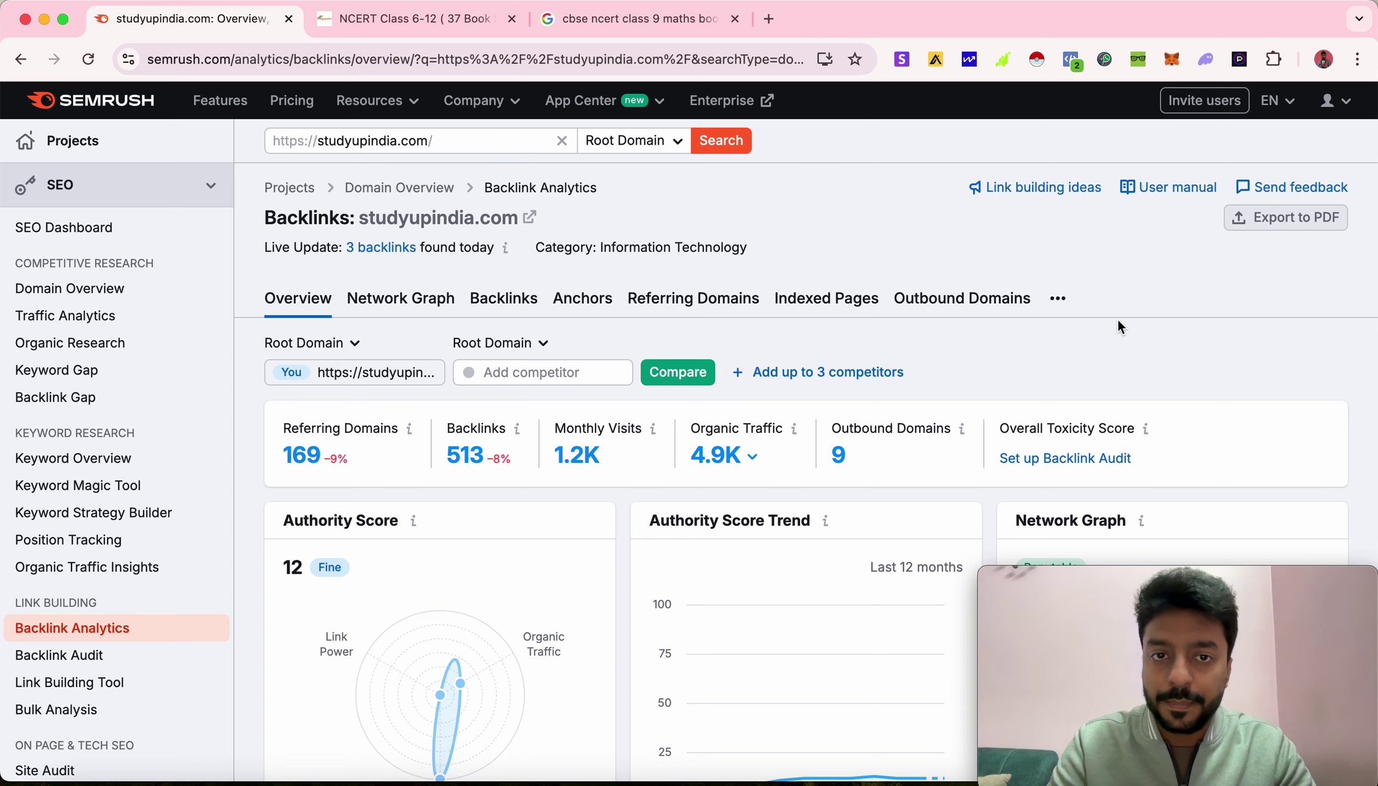
- Examine the backlink report's authority score, new and lost referring domains and backlinks, domain categories, top anchors, backlink types and link attributes
scroll(1118, 327, down, 3)
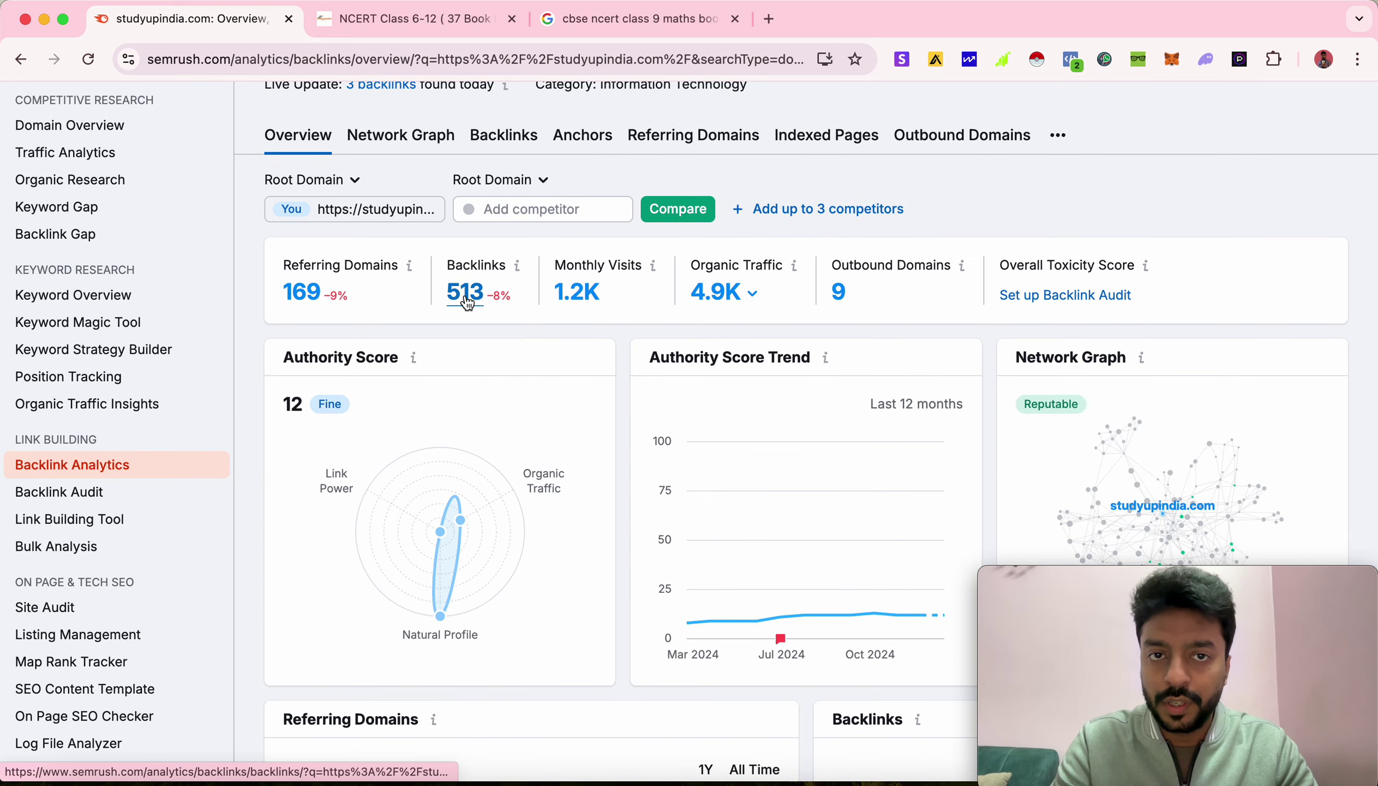
scroll(468, 303, down, 20)
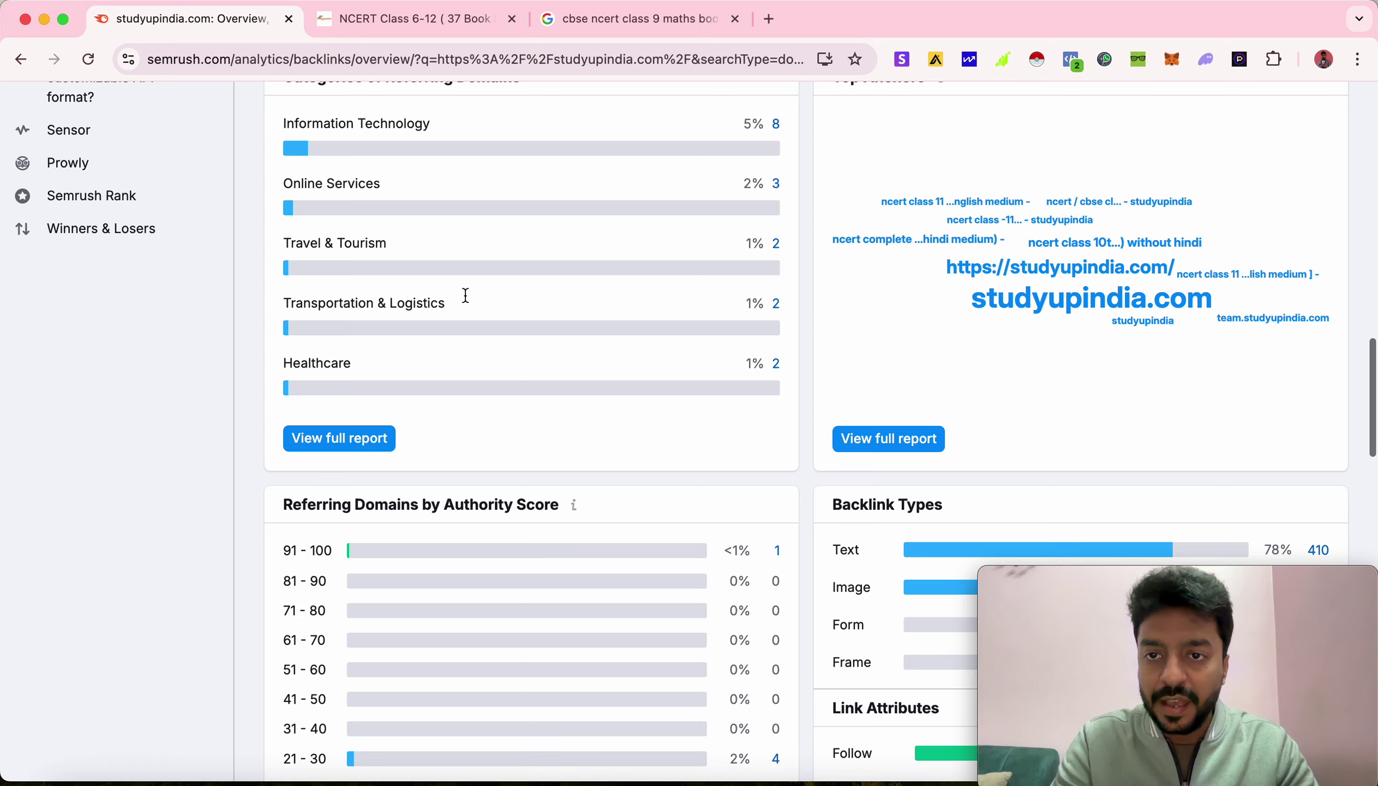
scroll(464, 301, up, 10)
scroll(1006, 360, down, 2)
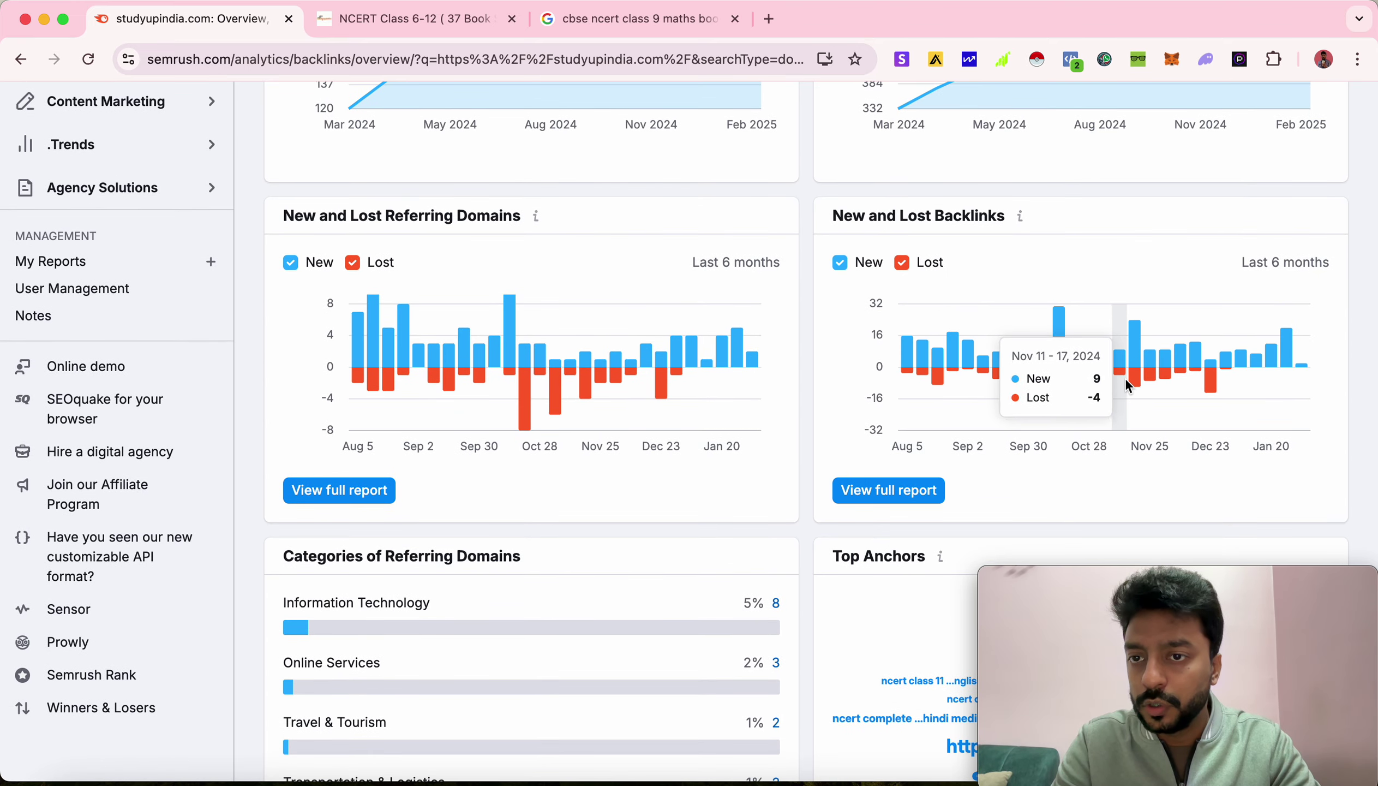
mouse_move(1043, 384)
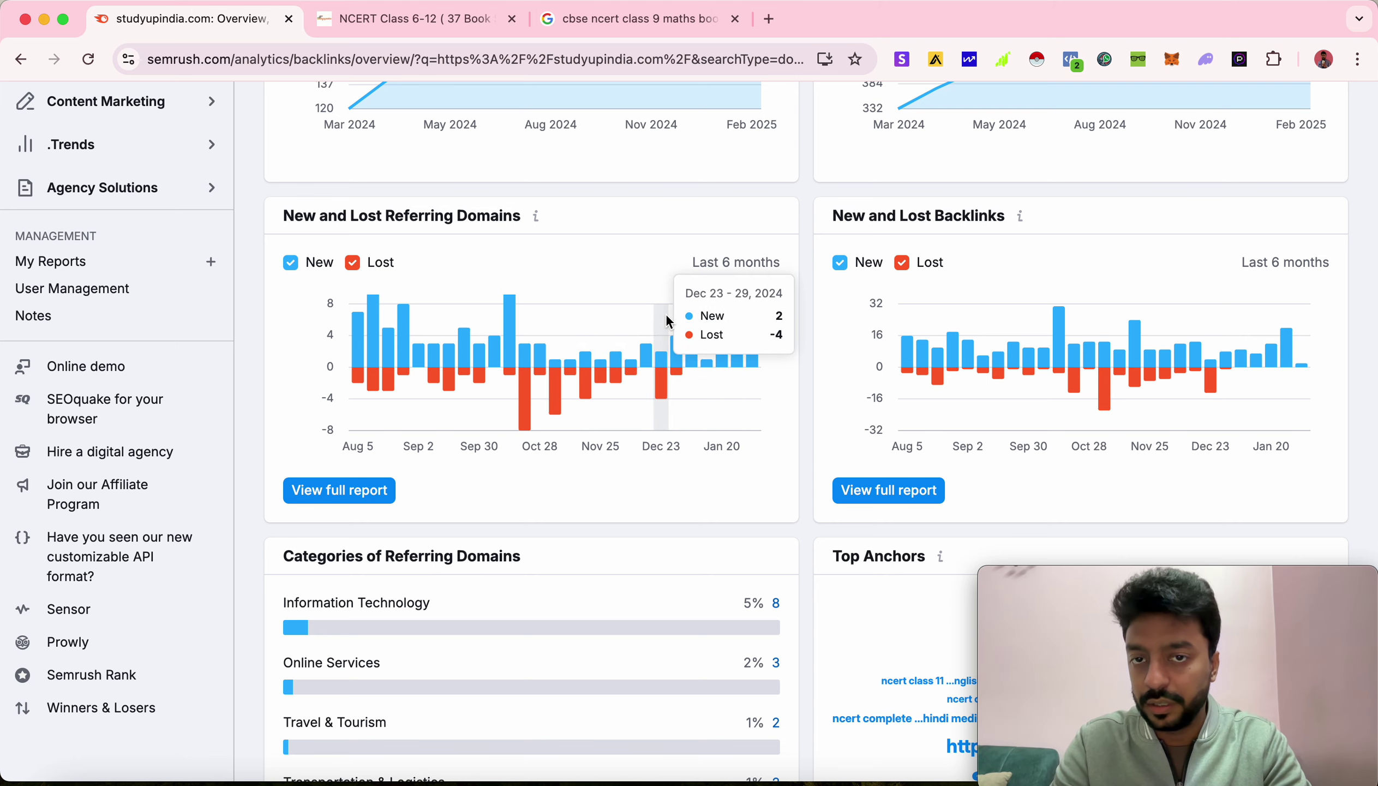
scroll(667, 317, down, 8)
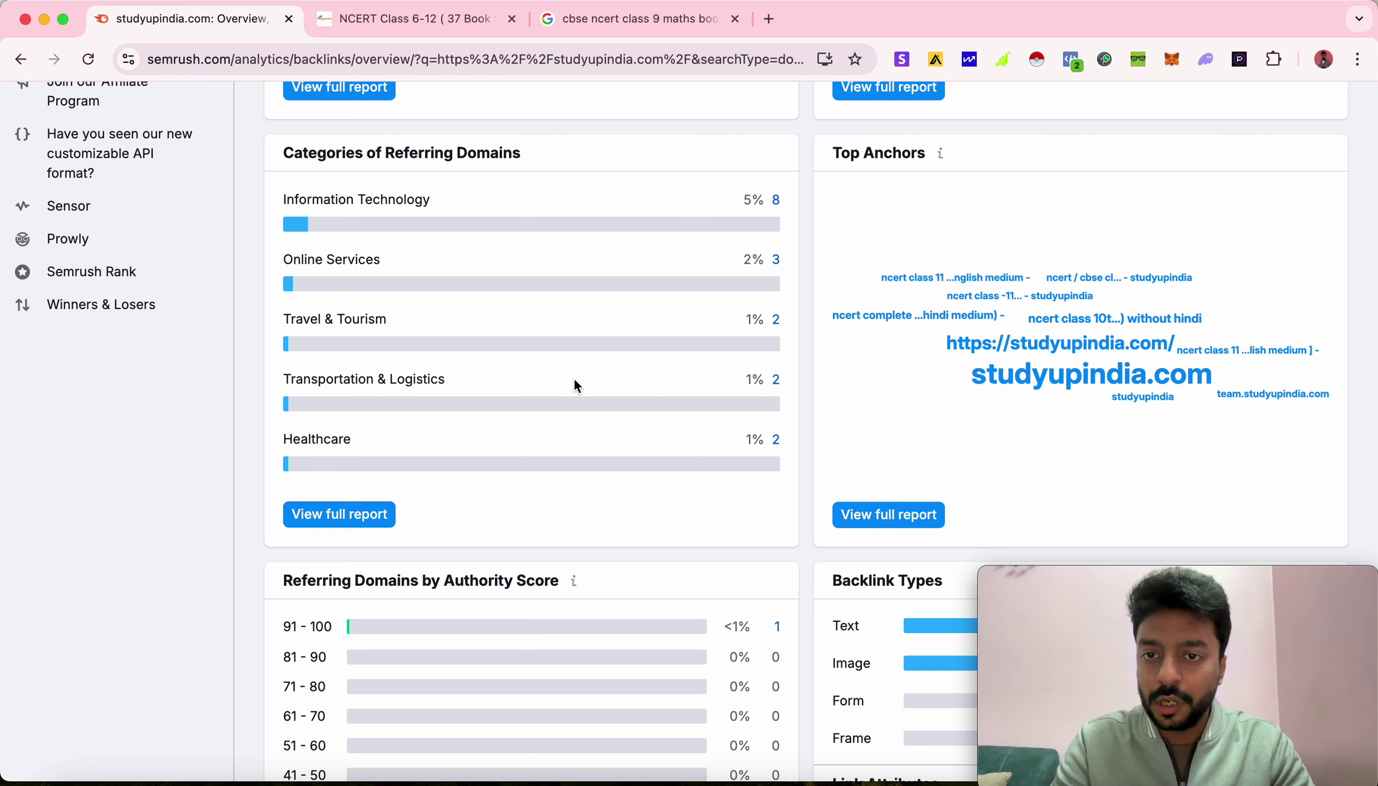
scroll(574, 382, down, 7)
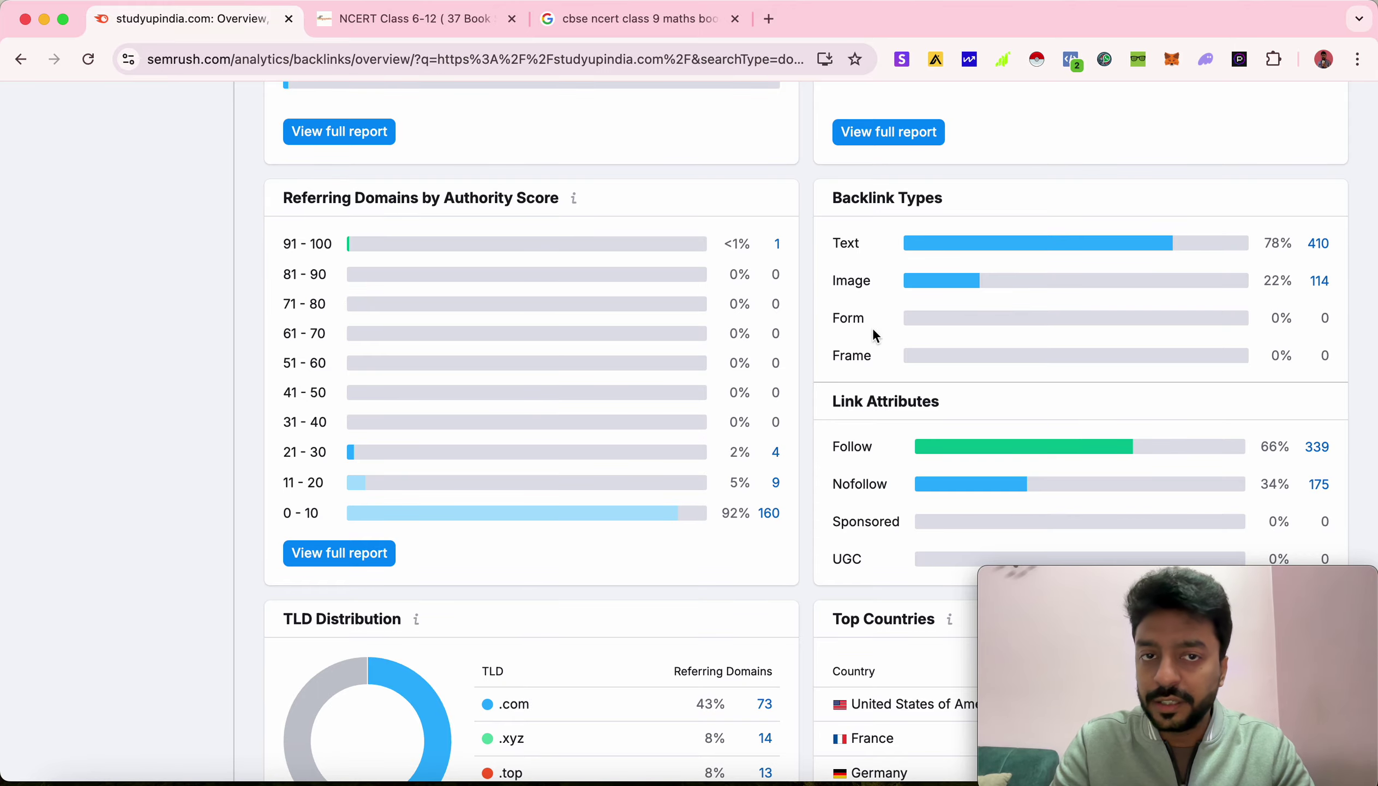
- Examine the backlink report's TLD distribution, top countries and link profile distribution for studyupindia.com
scroll(672, 440, down, 10)
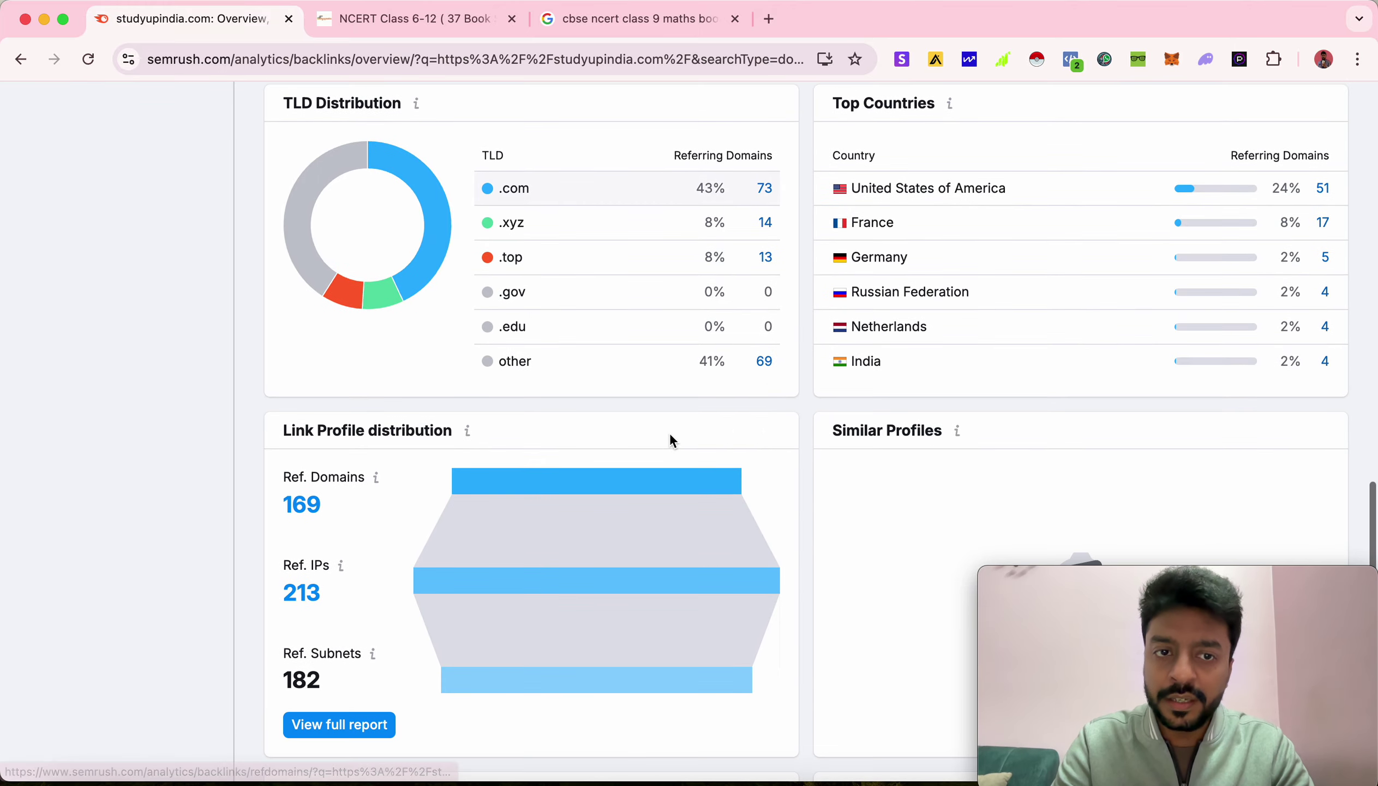
scroll(736, 425, down, 13)
scroll(736, 425, up, 20)
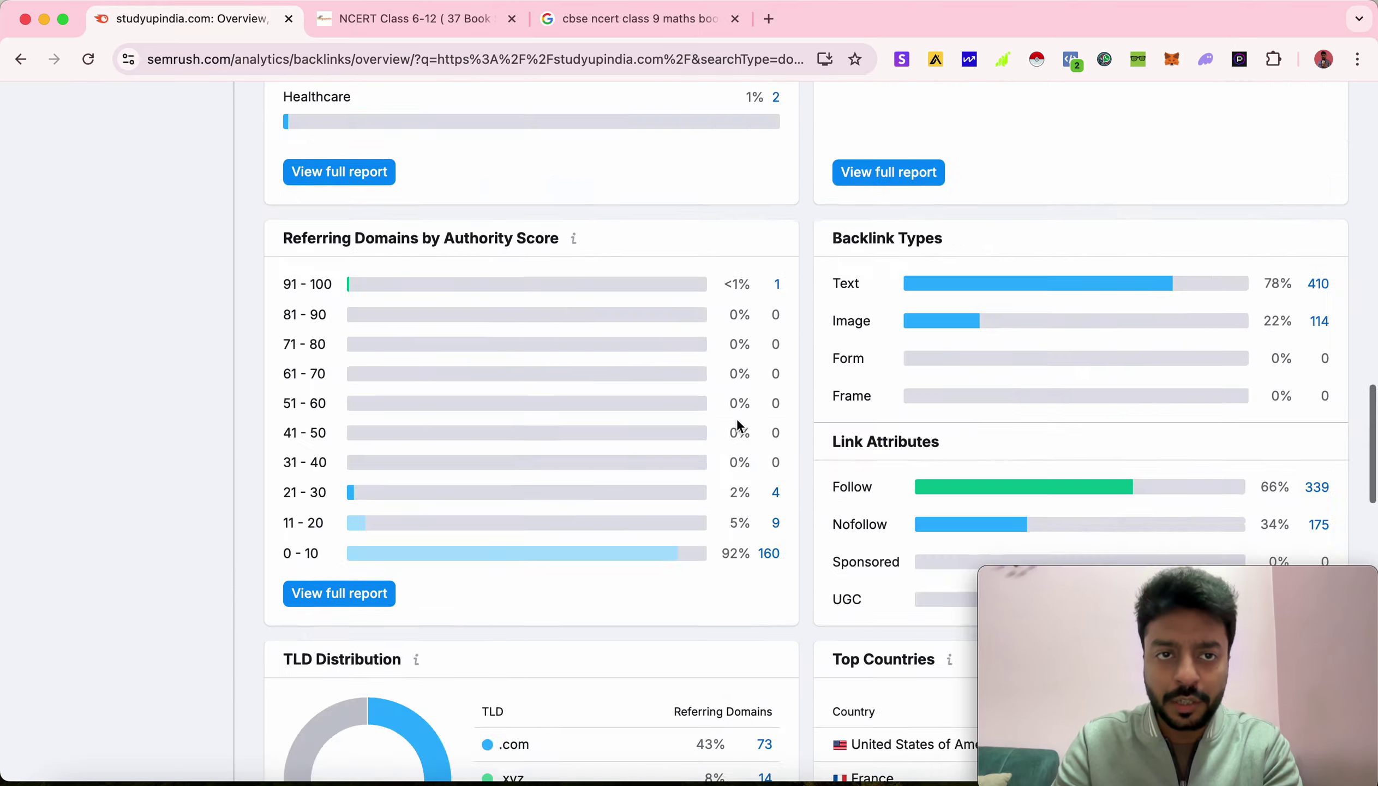
scroll(736, 418, up, 15)
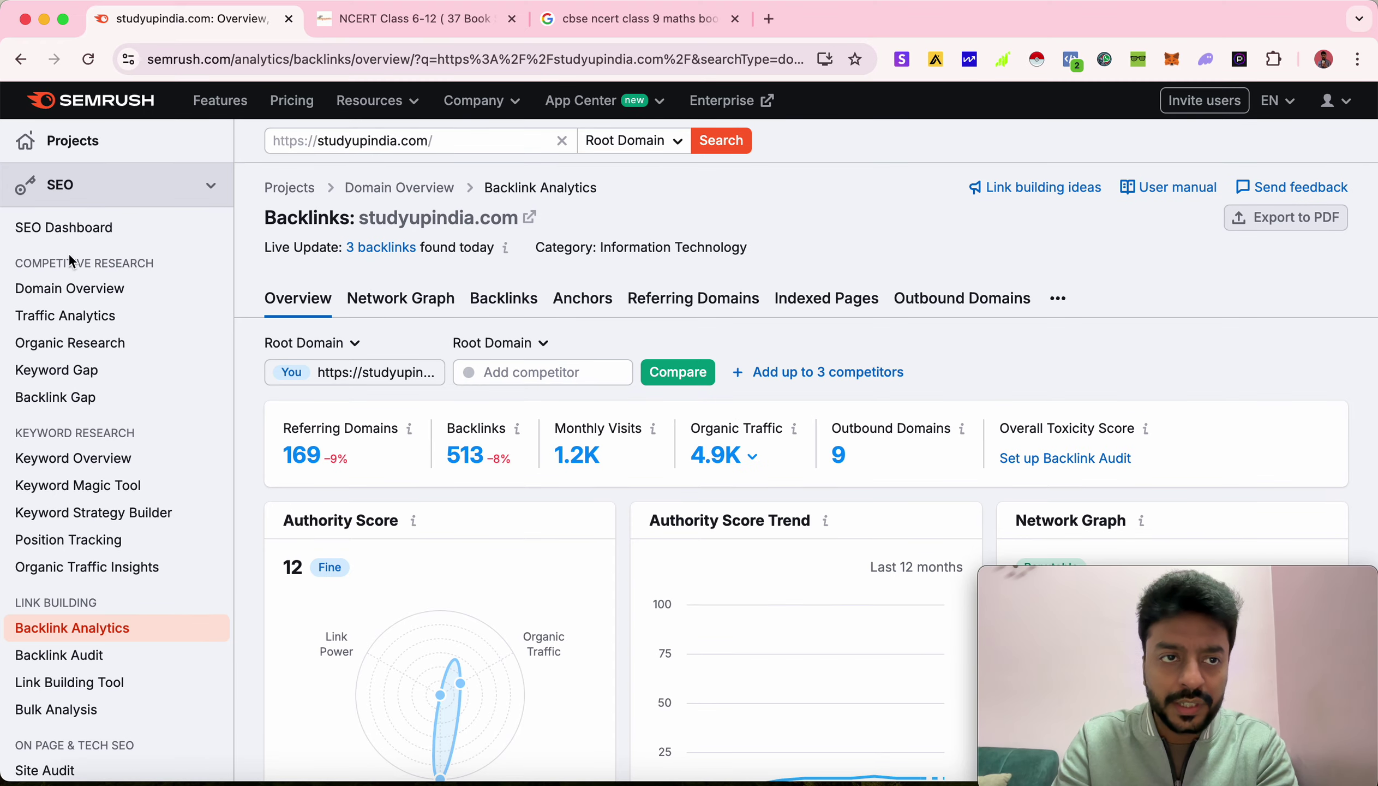
- Open the site's Domain Overview, follow its organic search traffic figure to the keyword positions report and dismiss the Topics tip
click(98, 288)
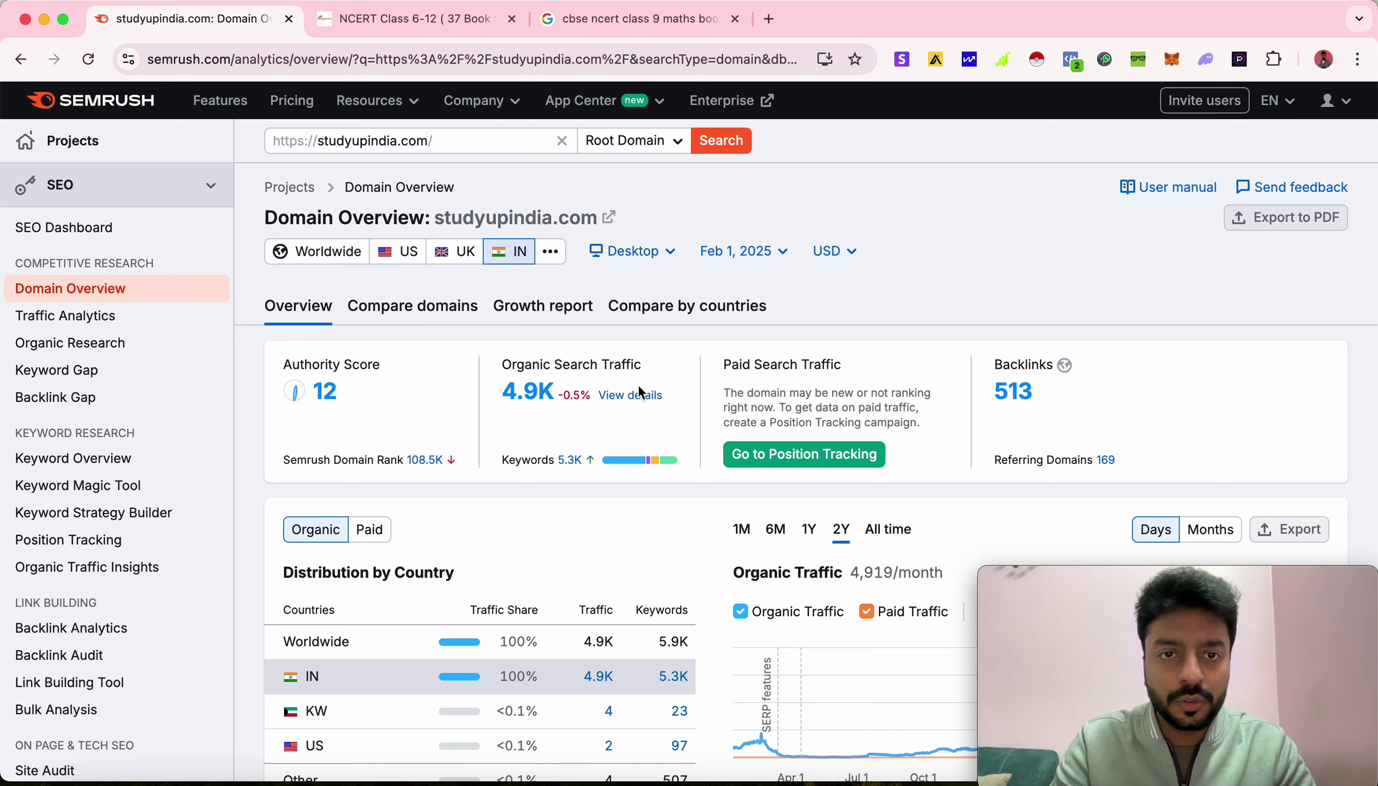
mouse_move(553, 399)
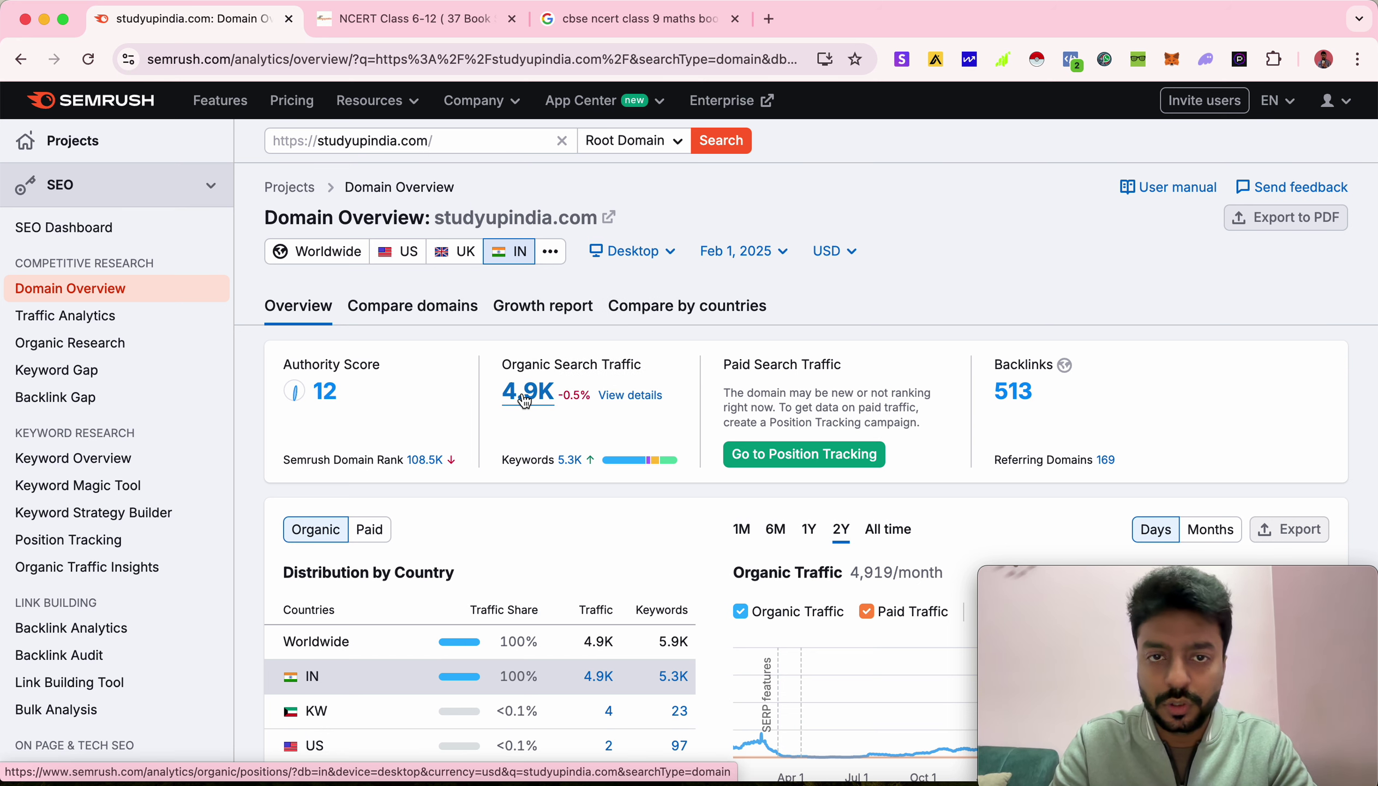
click(523, 400)
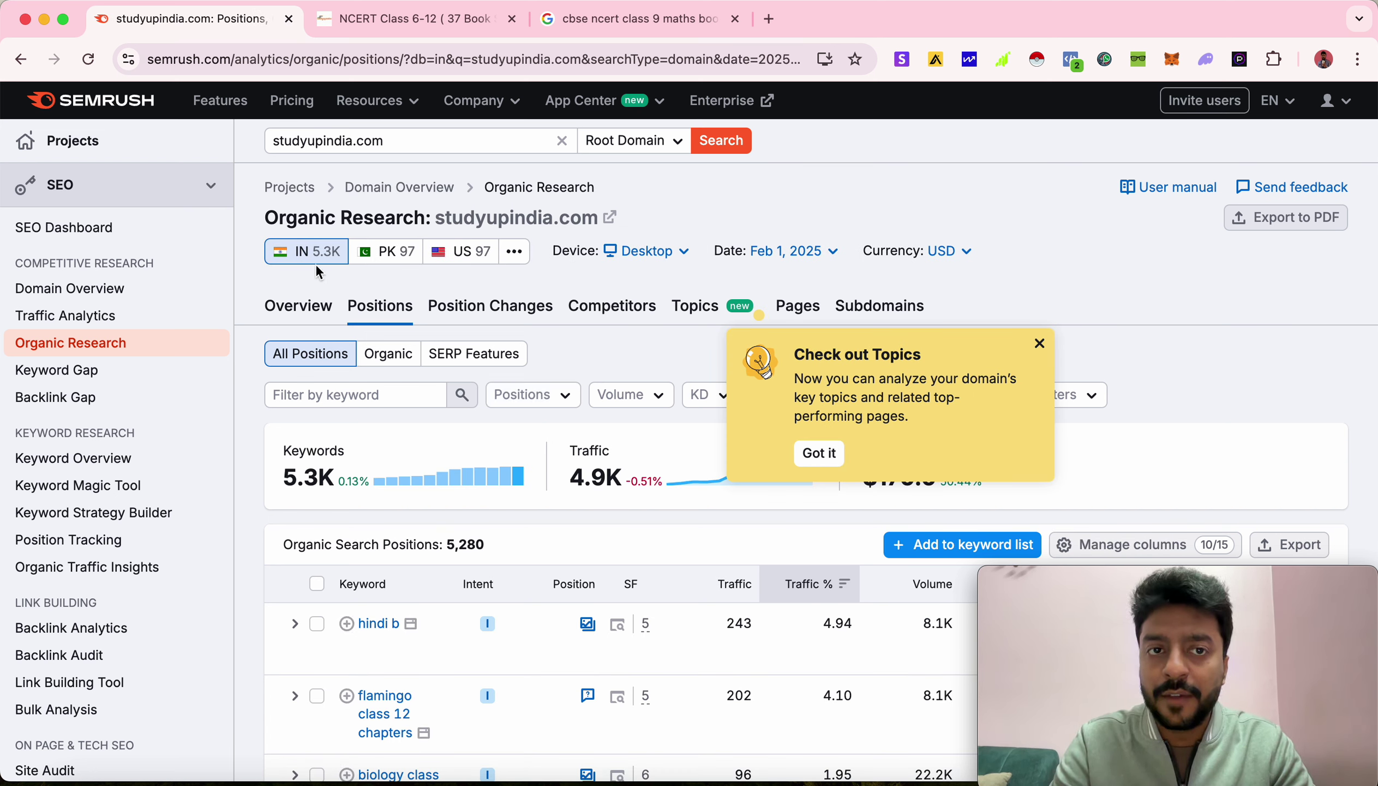
click(1038, 343)
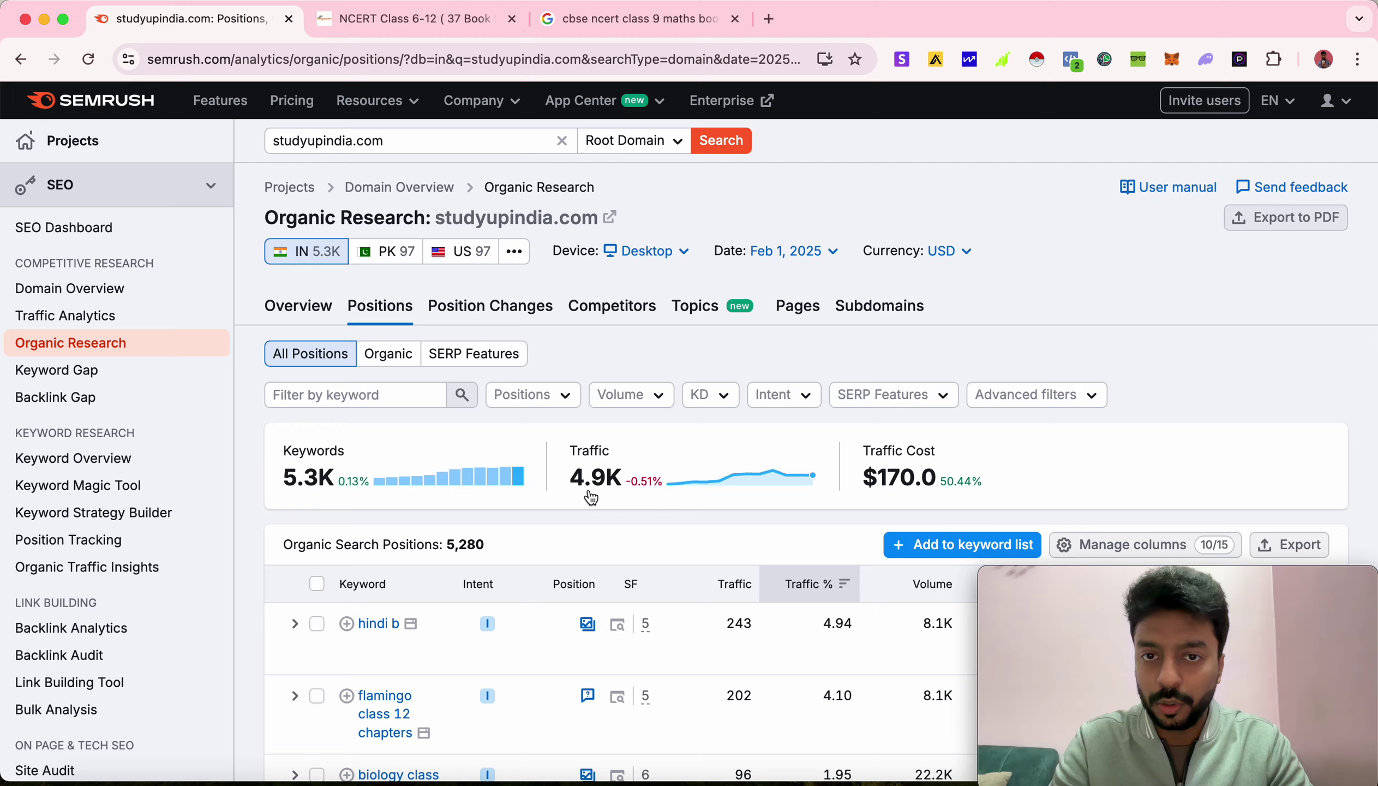
scroll(591, 497, down, 7)
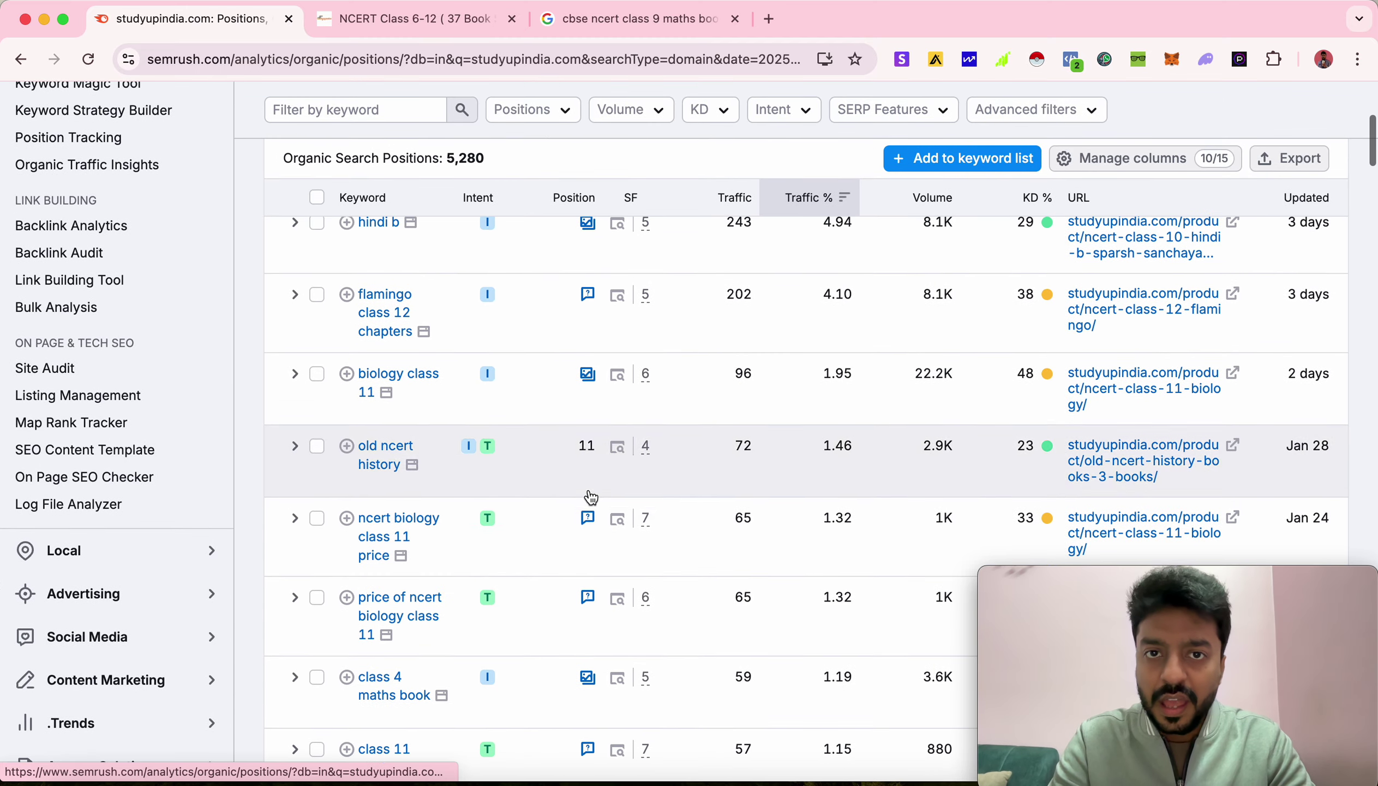
scroll(714, 357, up, 1)
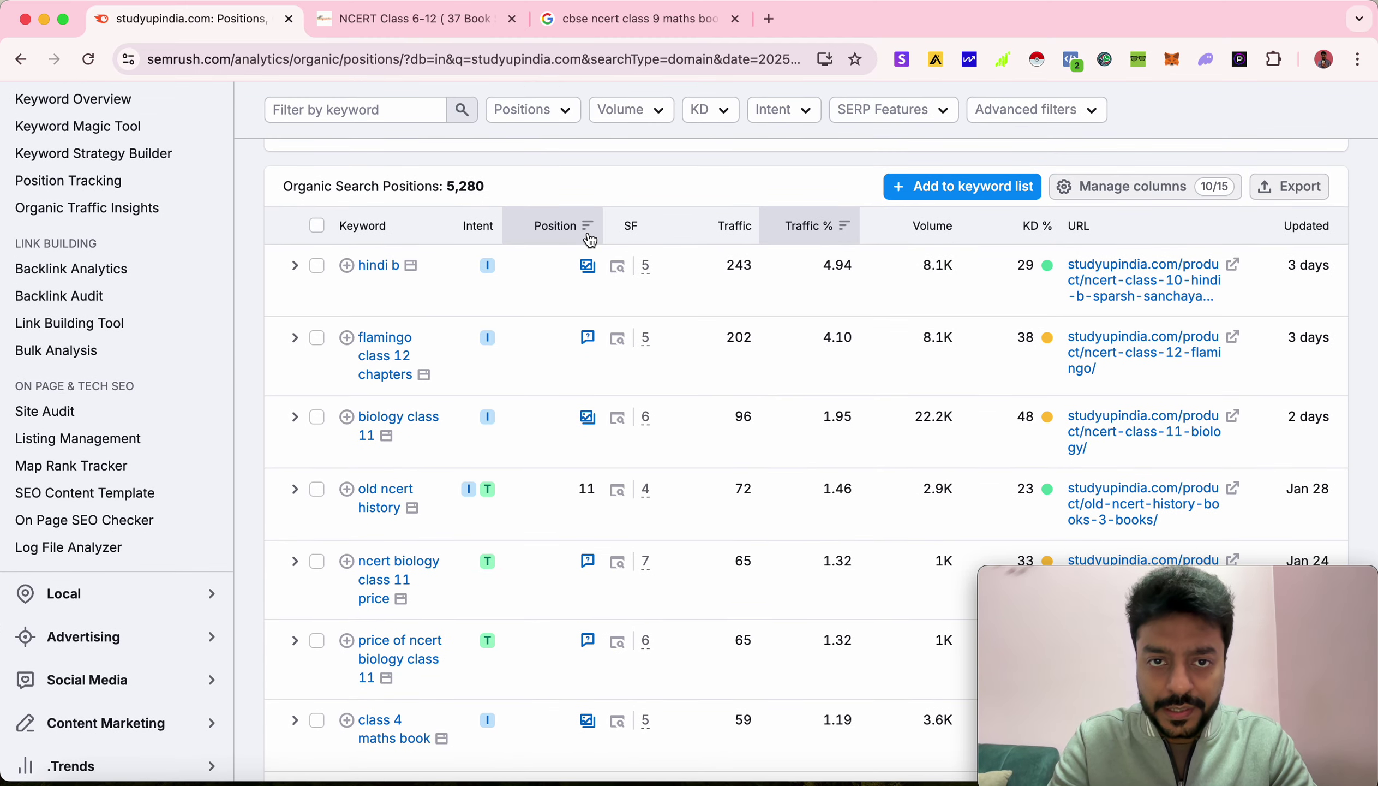
- Sort the organic search positions by ranking position from best to worst
click(559, 235)
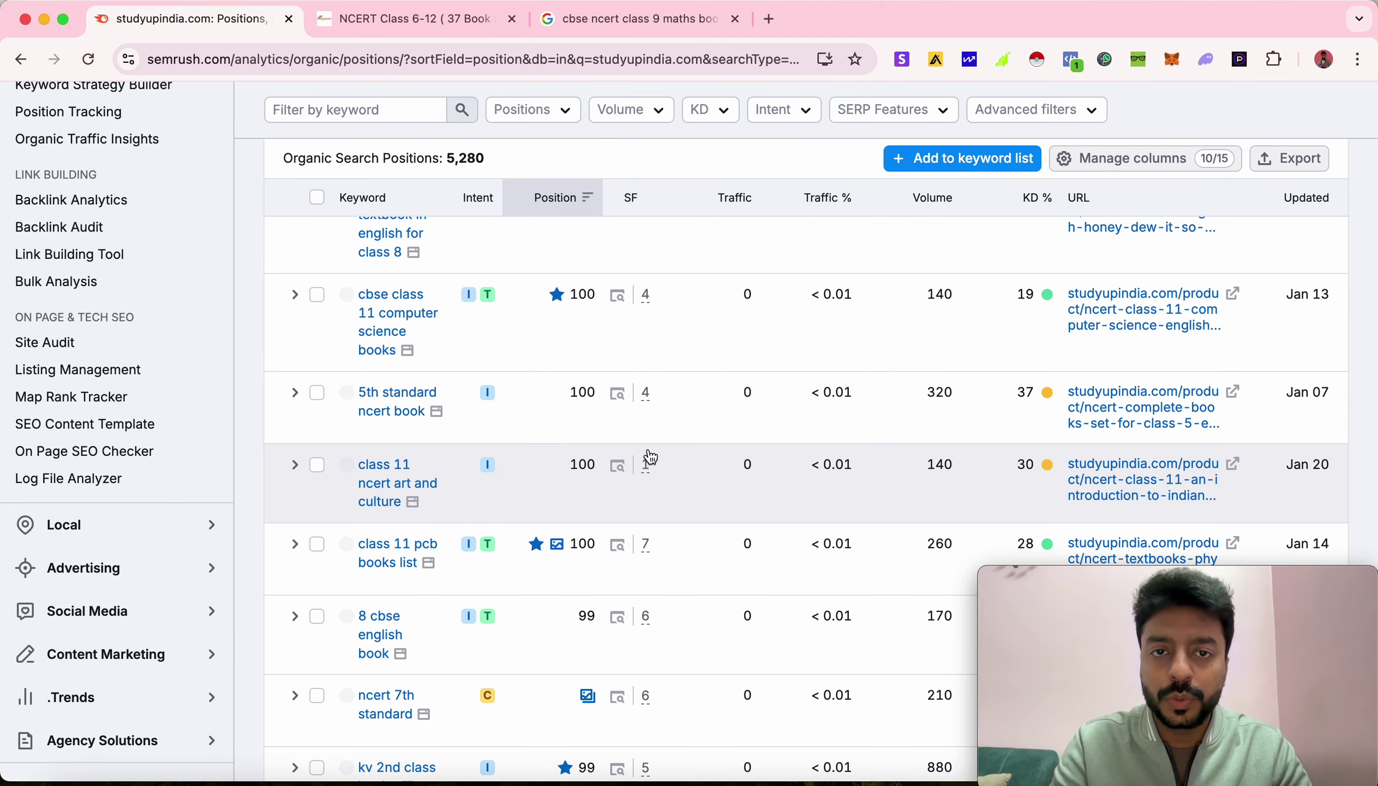
scroll(597, 384, up, 3)
click(566, 317)
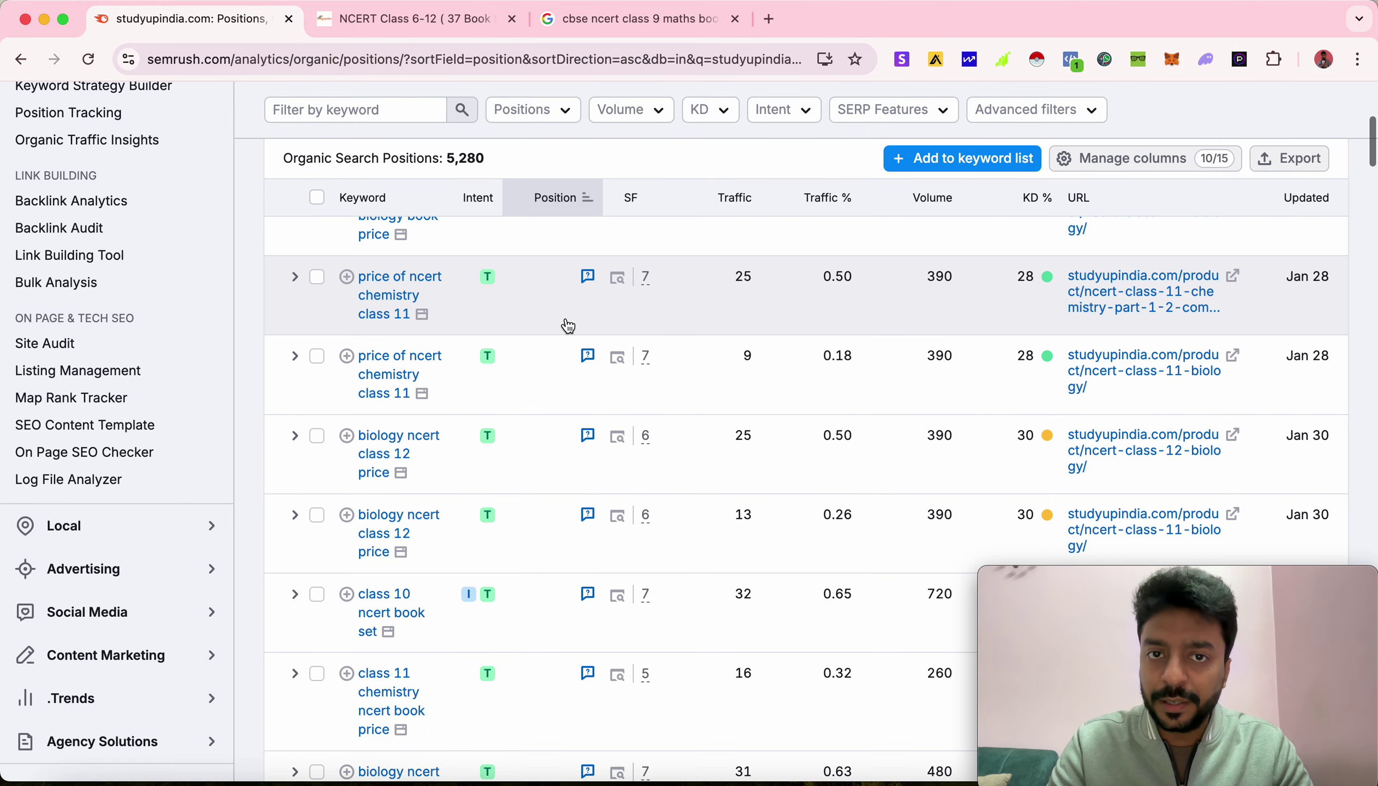
scroll(679, 470, up, 3)
scroll(685, 479, up, 3)
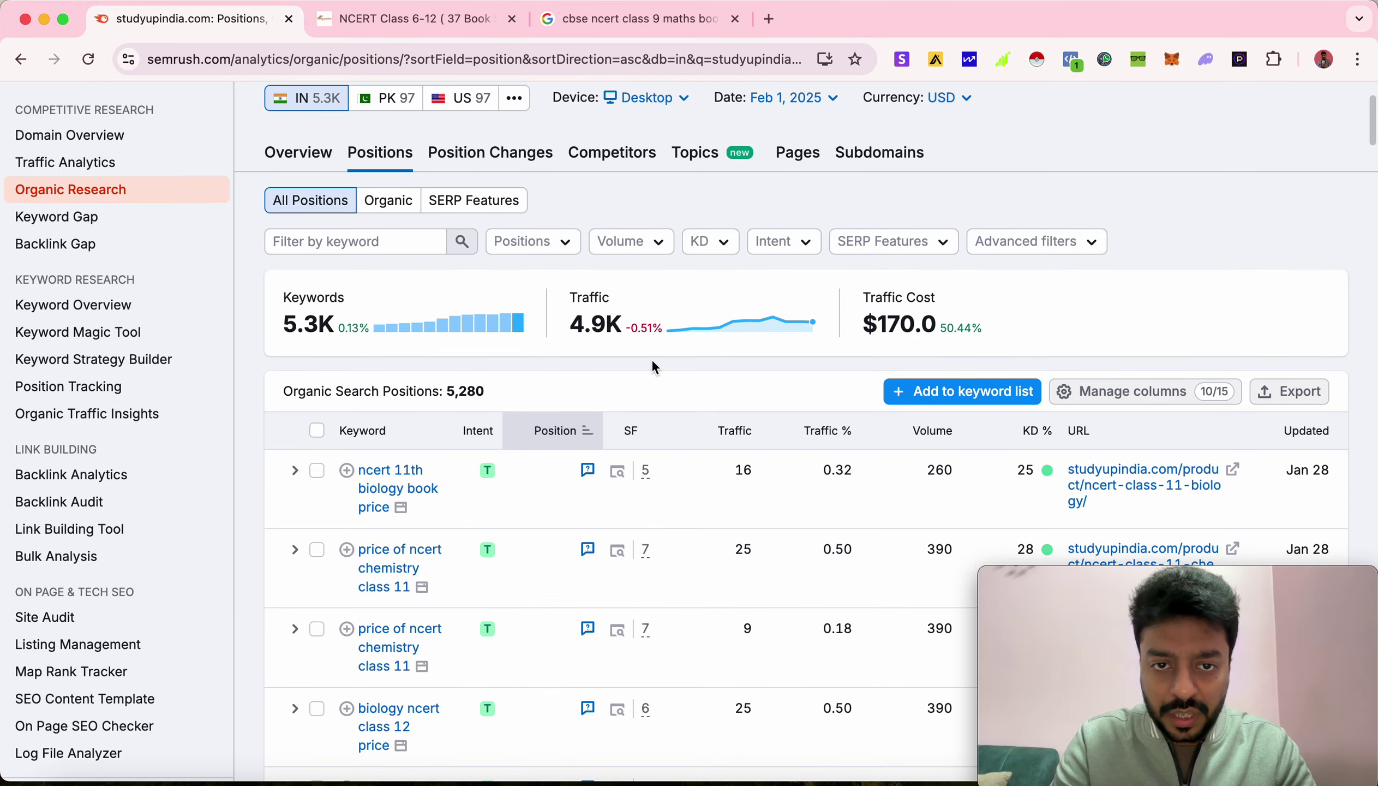
- Browse the top-ranking keywords and copy "ncert 11th biology book price" from the rows in third position
scroll(650, 365, down, 6)
scroll(588, 527, down, 15)
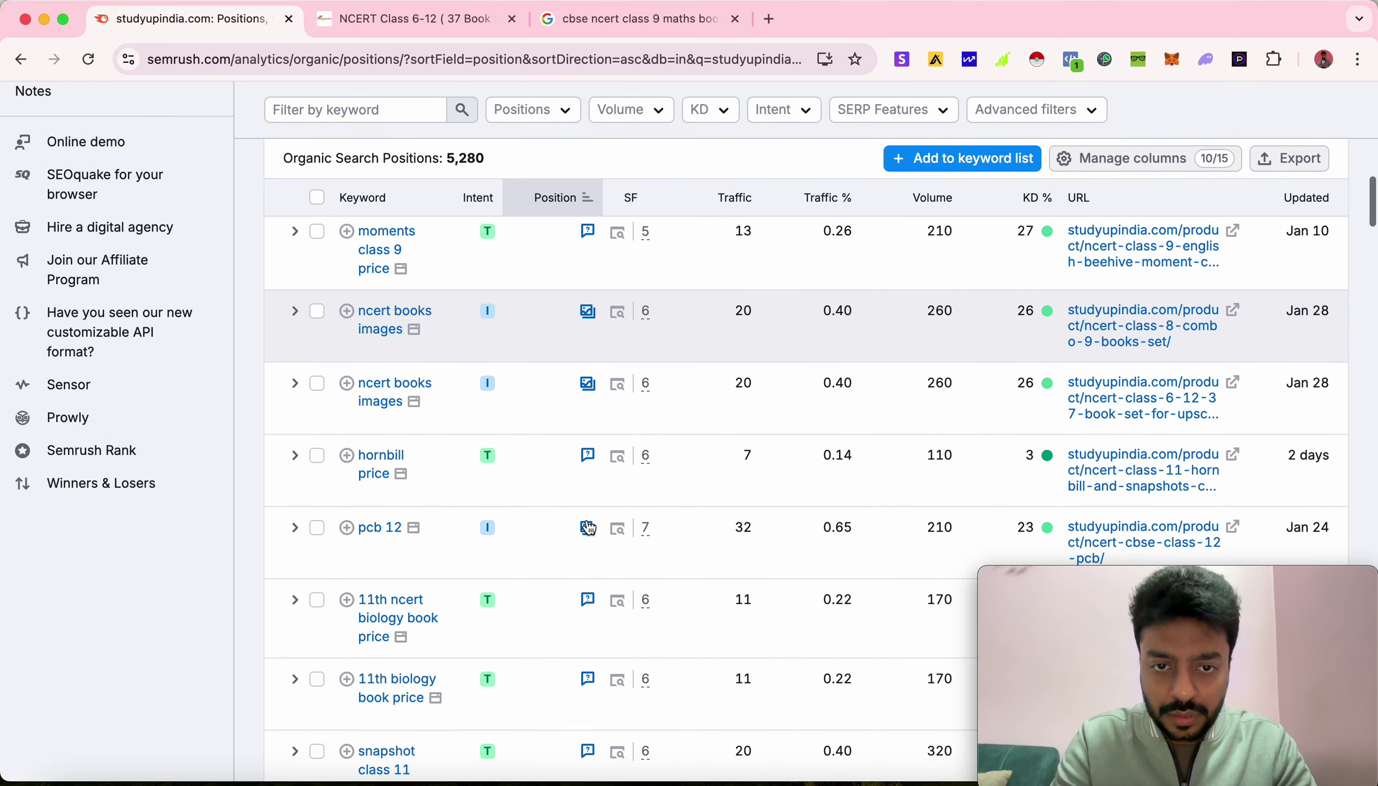
scroll(588, 526, down, 15)
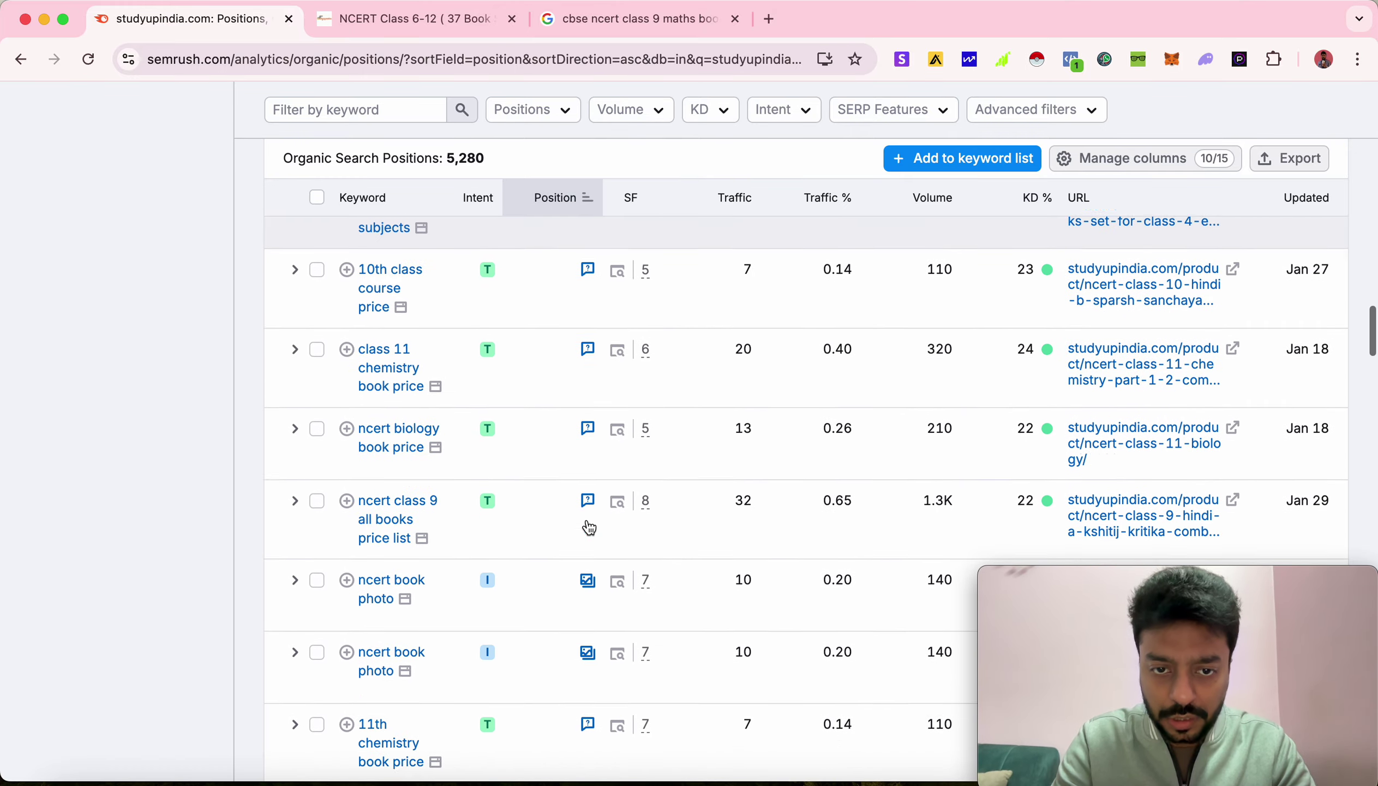
scroll(588, 526, down, 15)
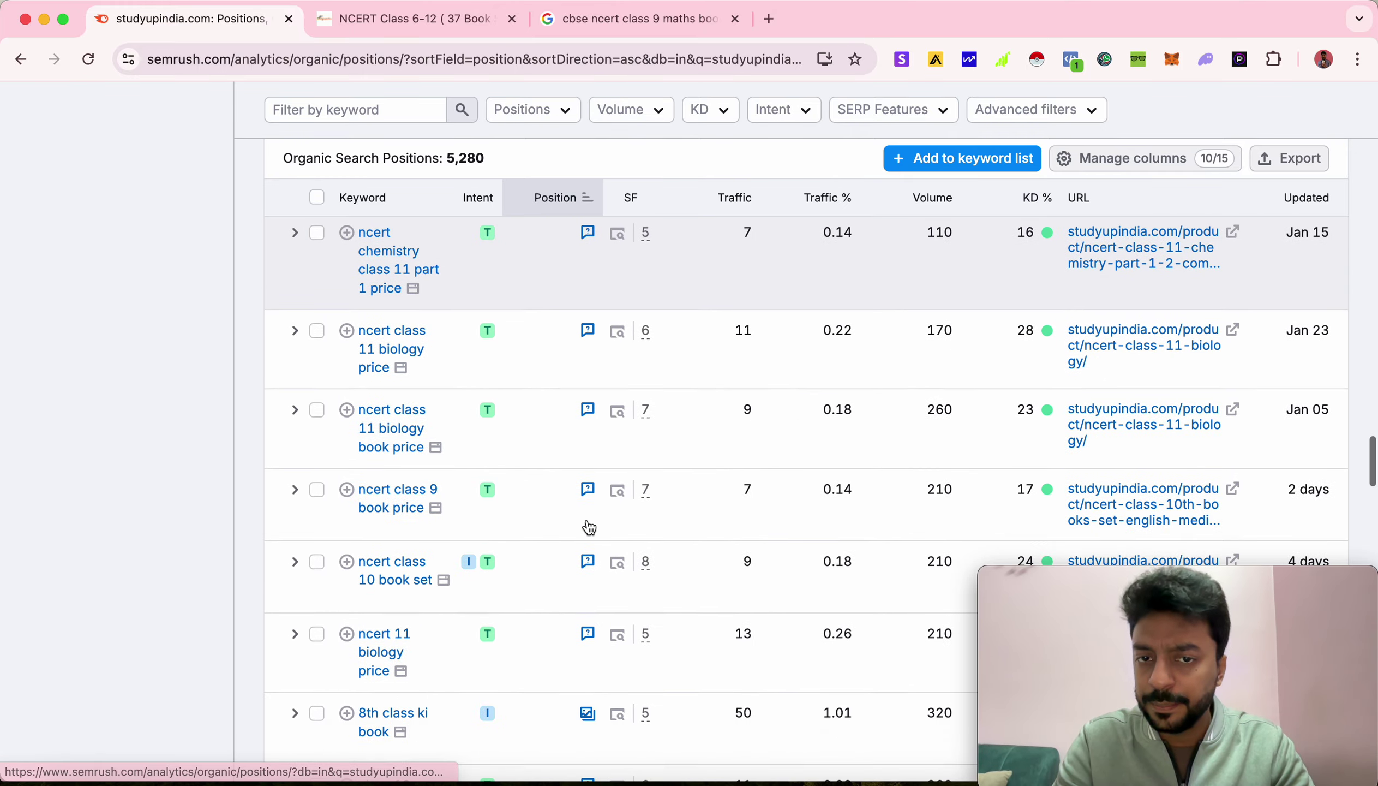
scroll(590, 526, down, 5)
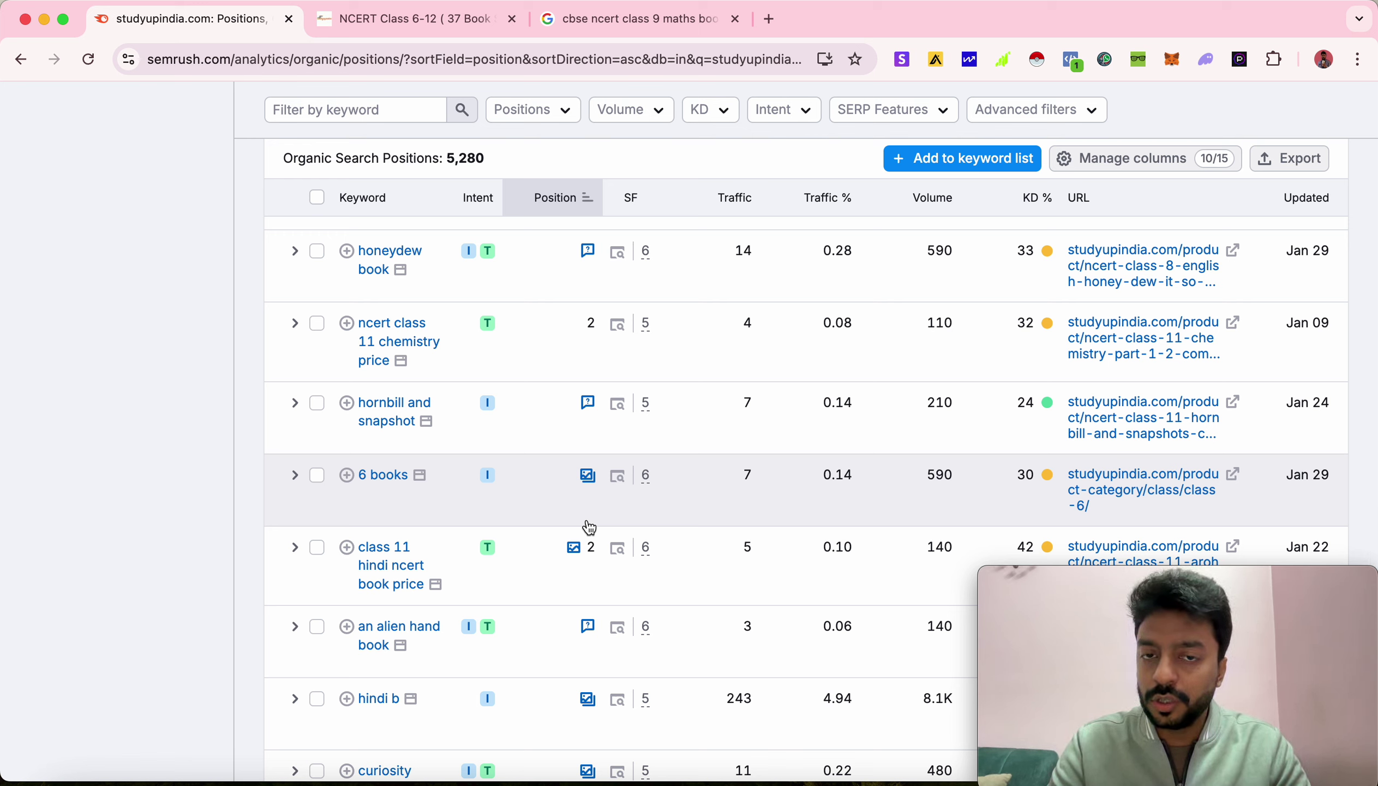
scroll(589, 527, down, 15)
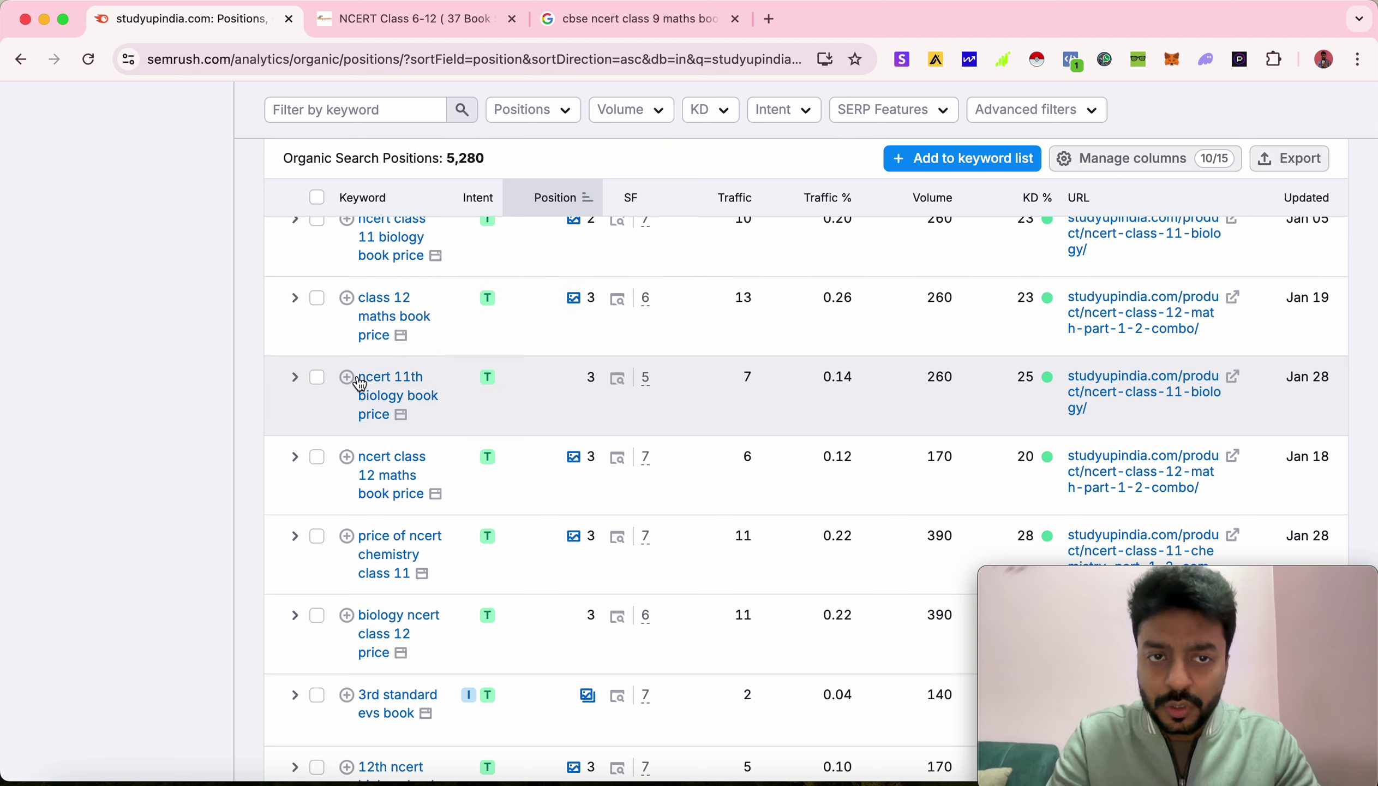
drag(360, 381, 393, 422)
key(super+c)
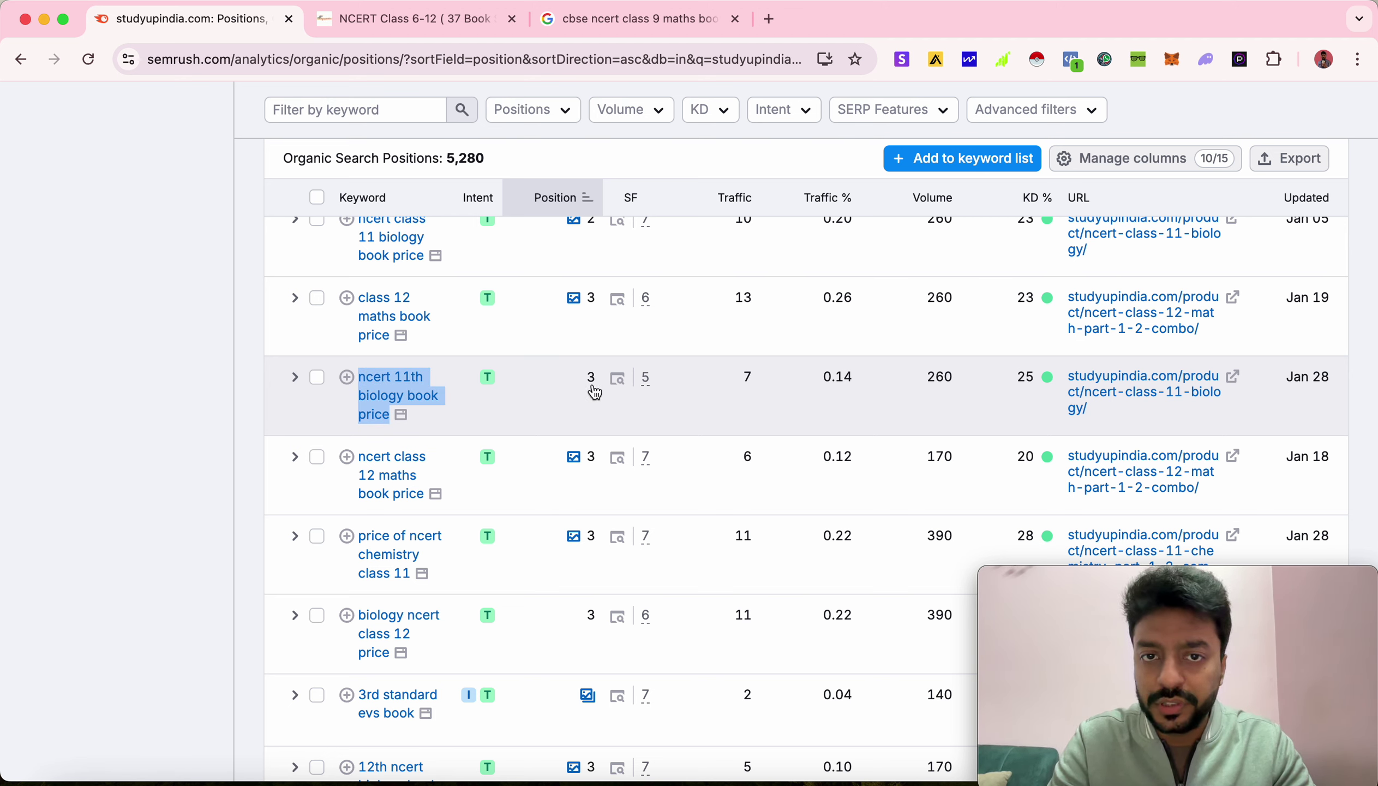
- Search Google for "ncert 11th biology book price" and locate the StudyUpIndia listing in the results
click(661, 18)
triple_click(328, 121)
key(super+v)
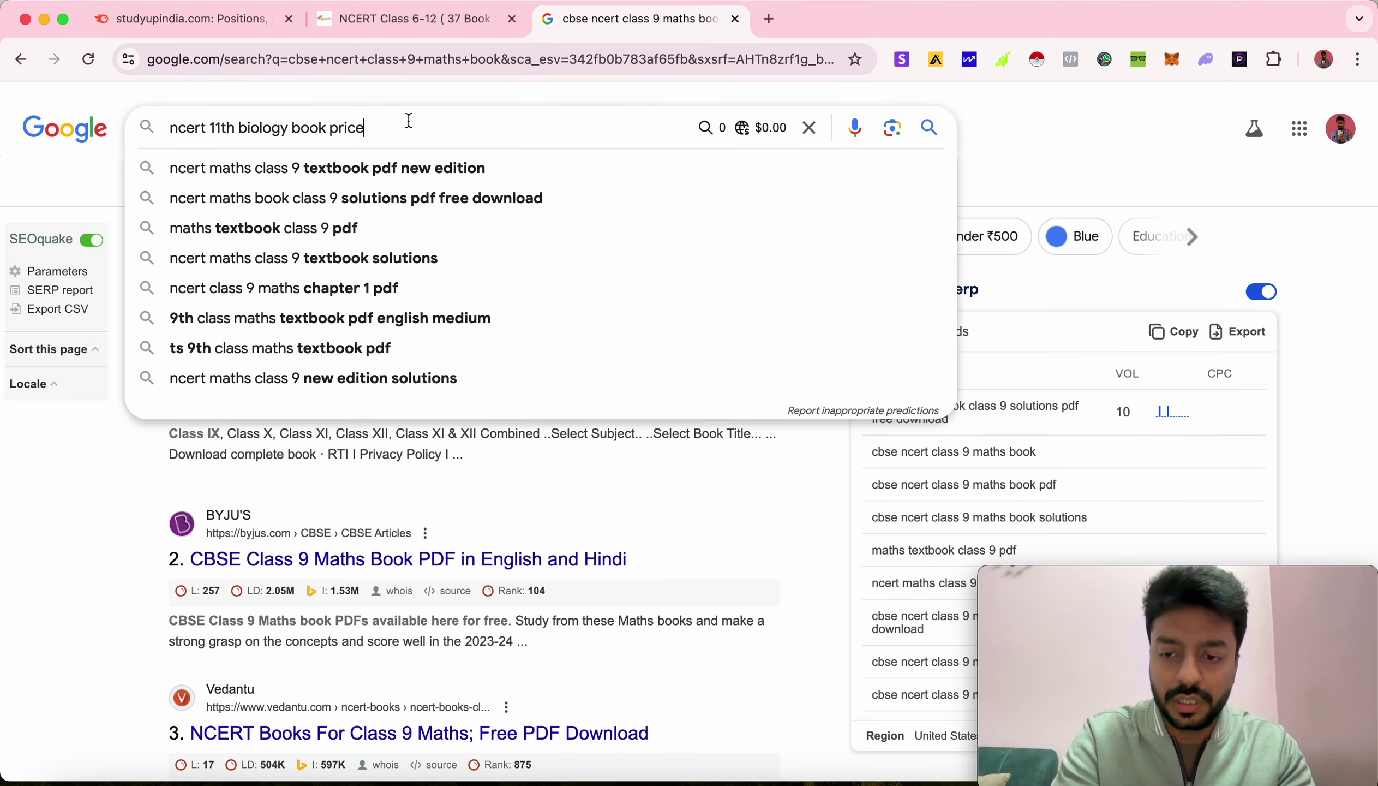
key(Return)
scroll(511, 377, down, 5)
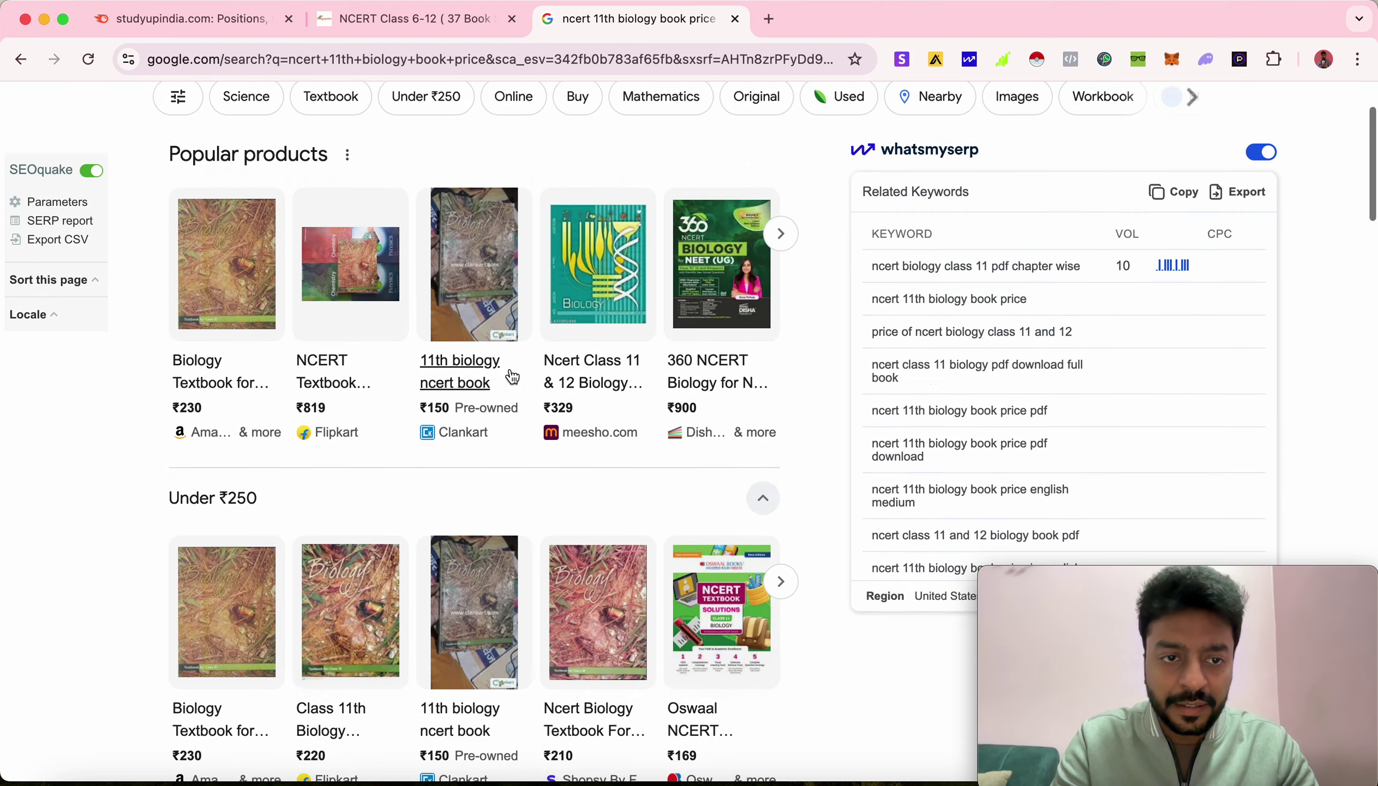
scroll(512, 376, down, 13)
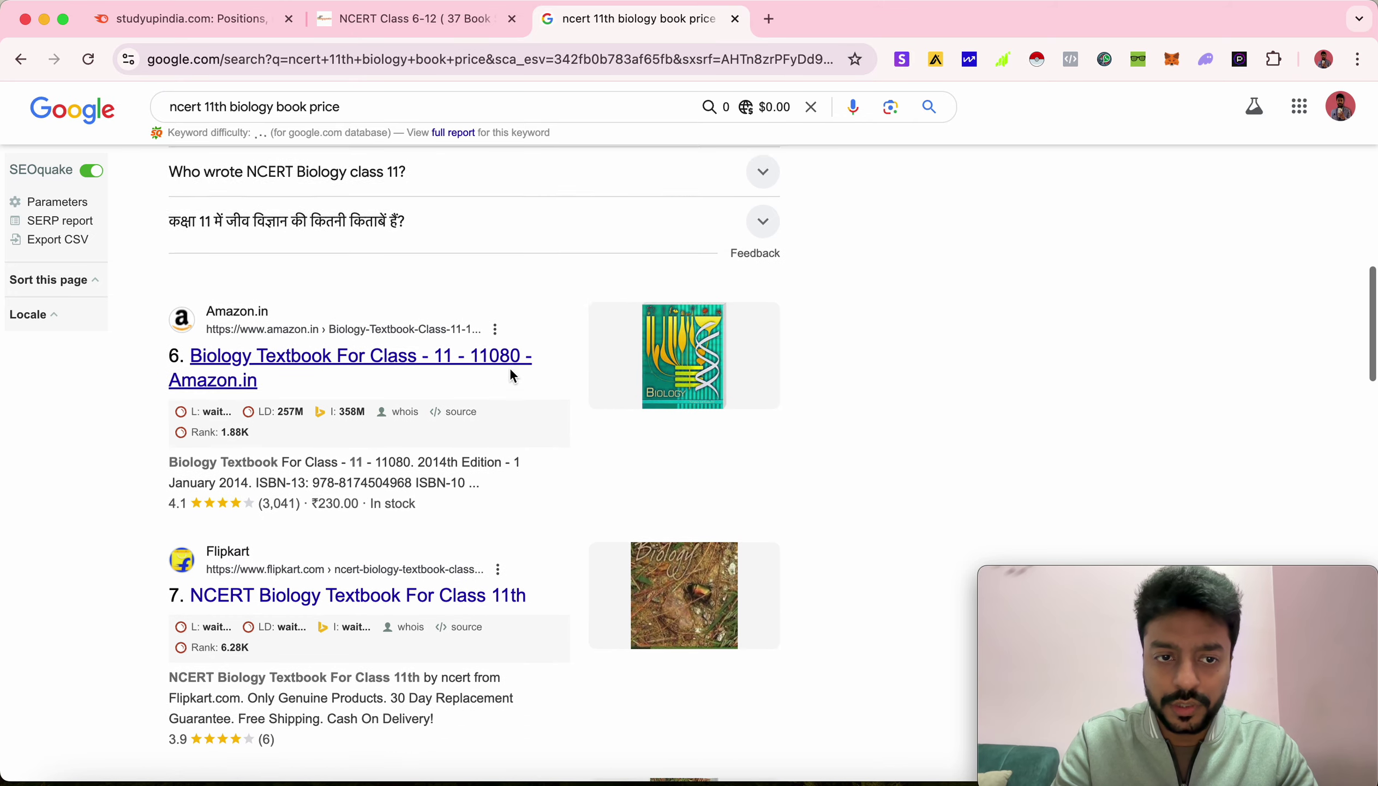
scroll(511, 376, down, 3)
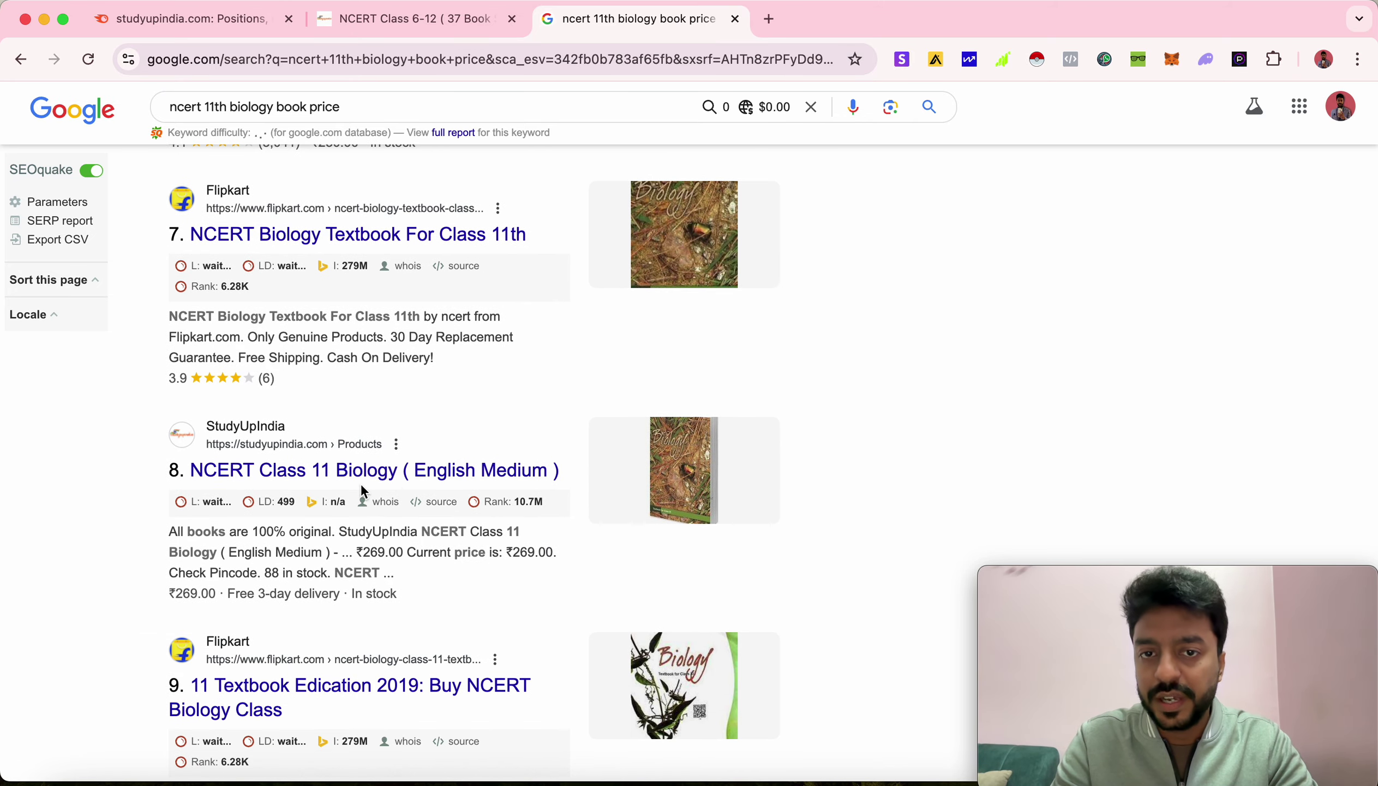
scroll(351, 473, down, 1)
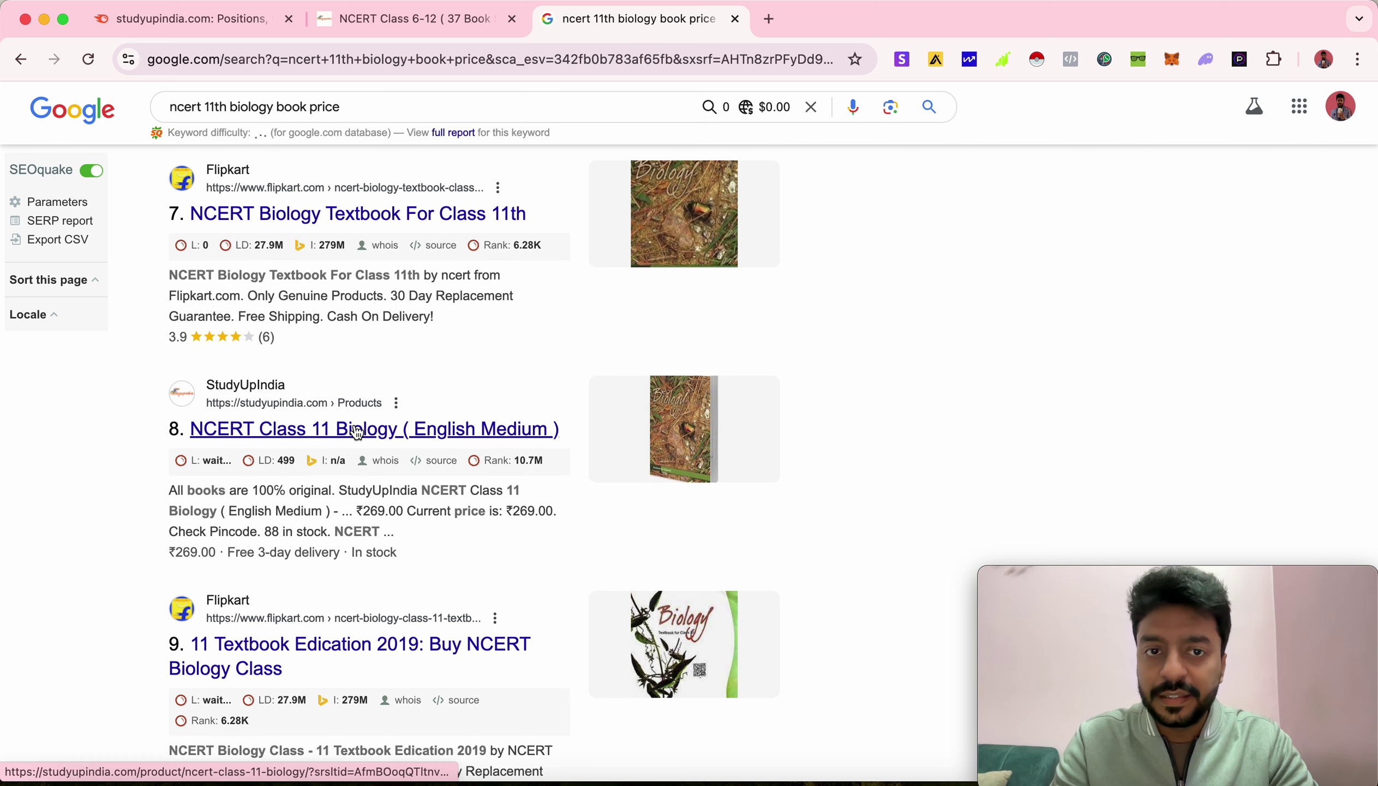
- Return to the Semrush positions report and check the search volume and keyword difficulty of the biology book keyword and "hindi b"
click(206, 20)
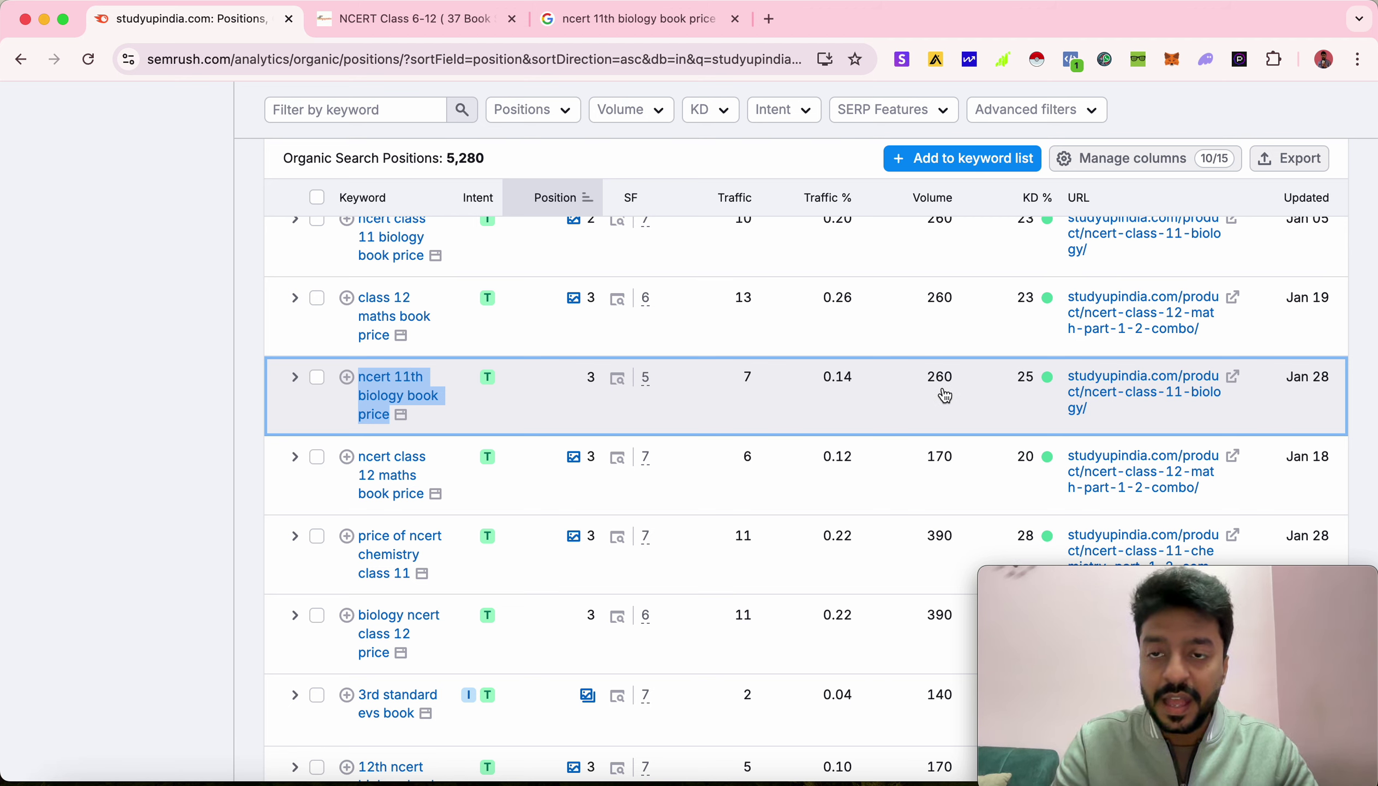
mouse_move(1031, 381)
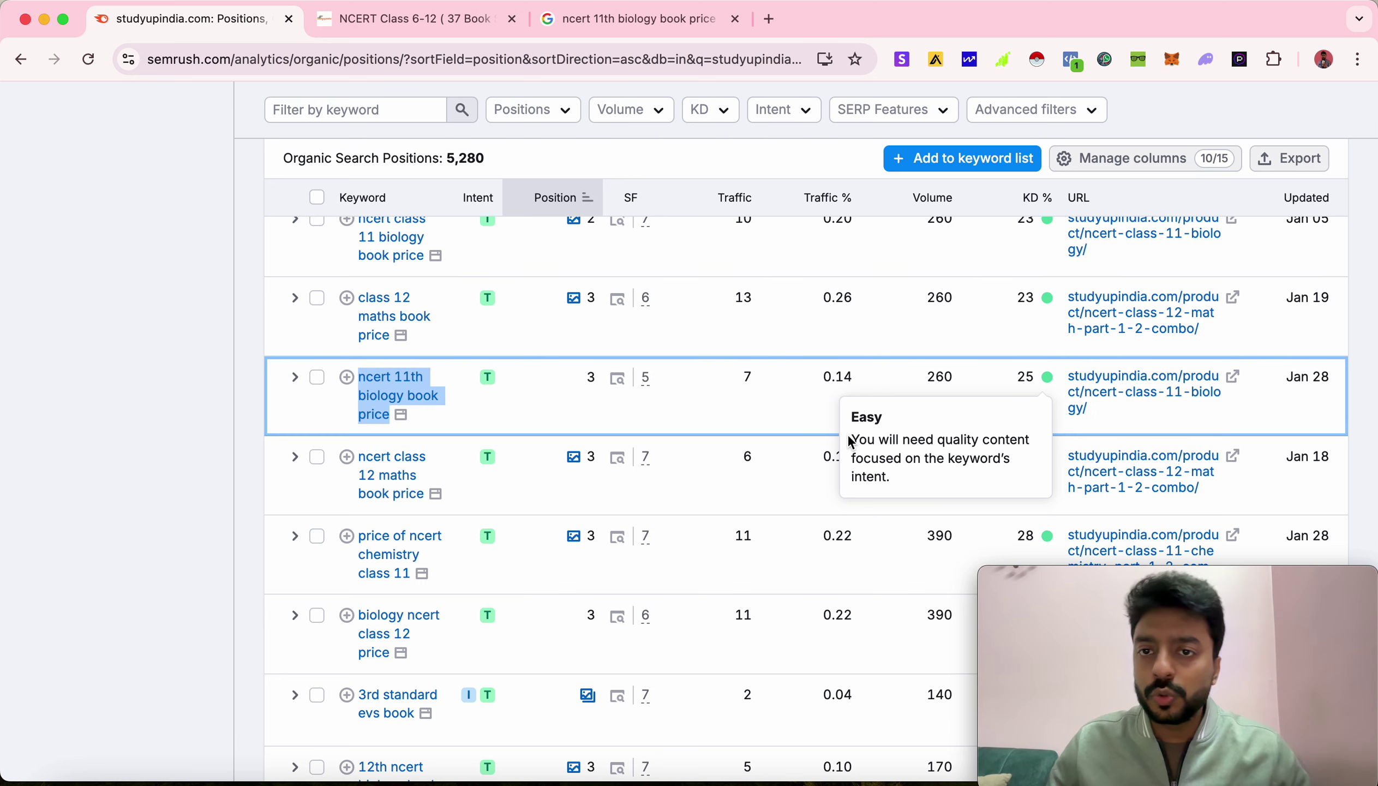
scroll(824, 403, up, 4)
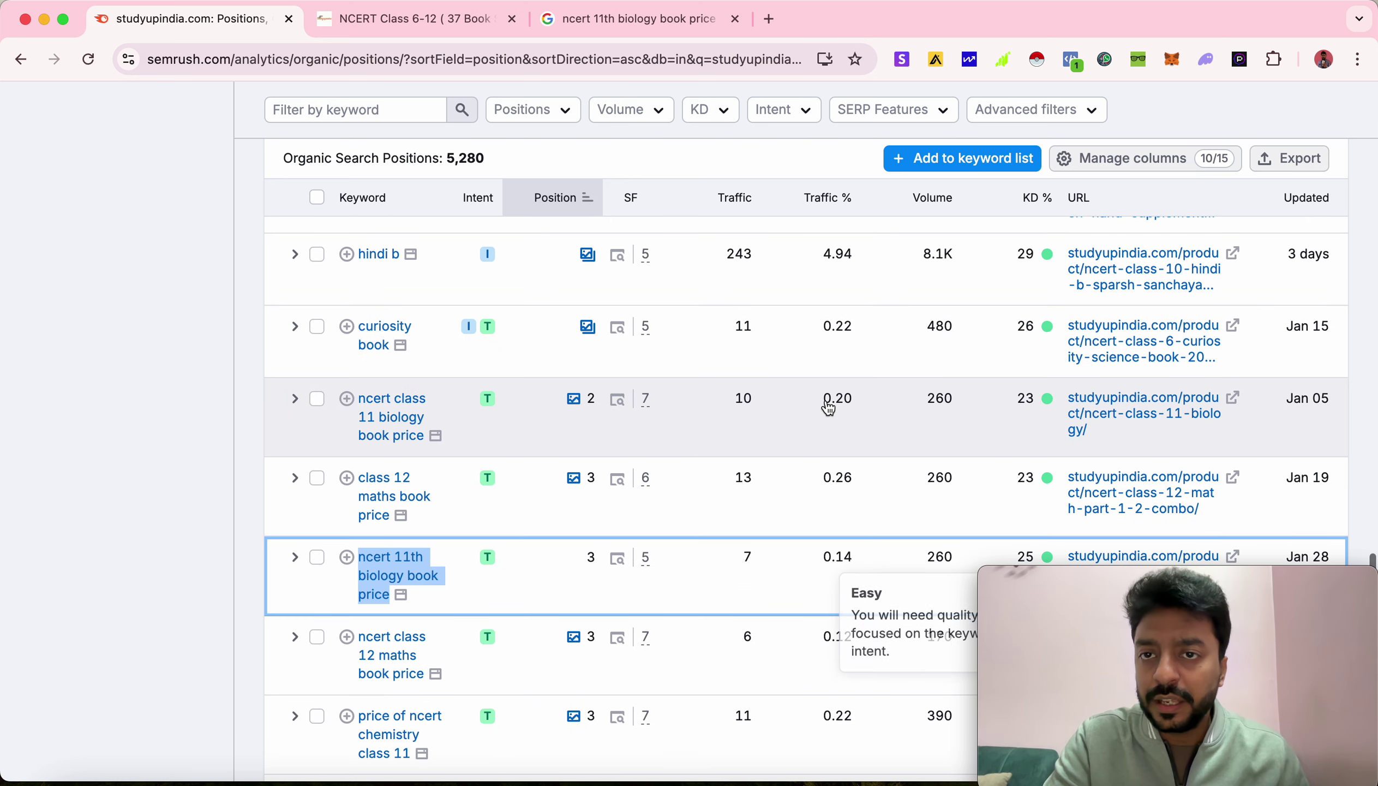
scroll(892, 292, up, 1)
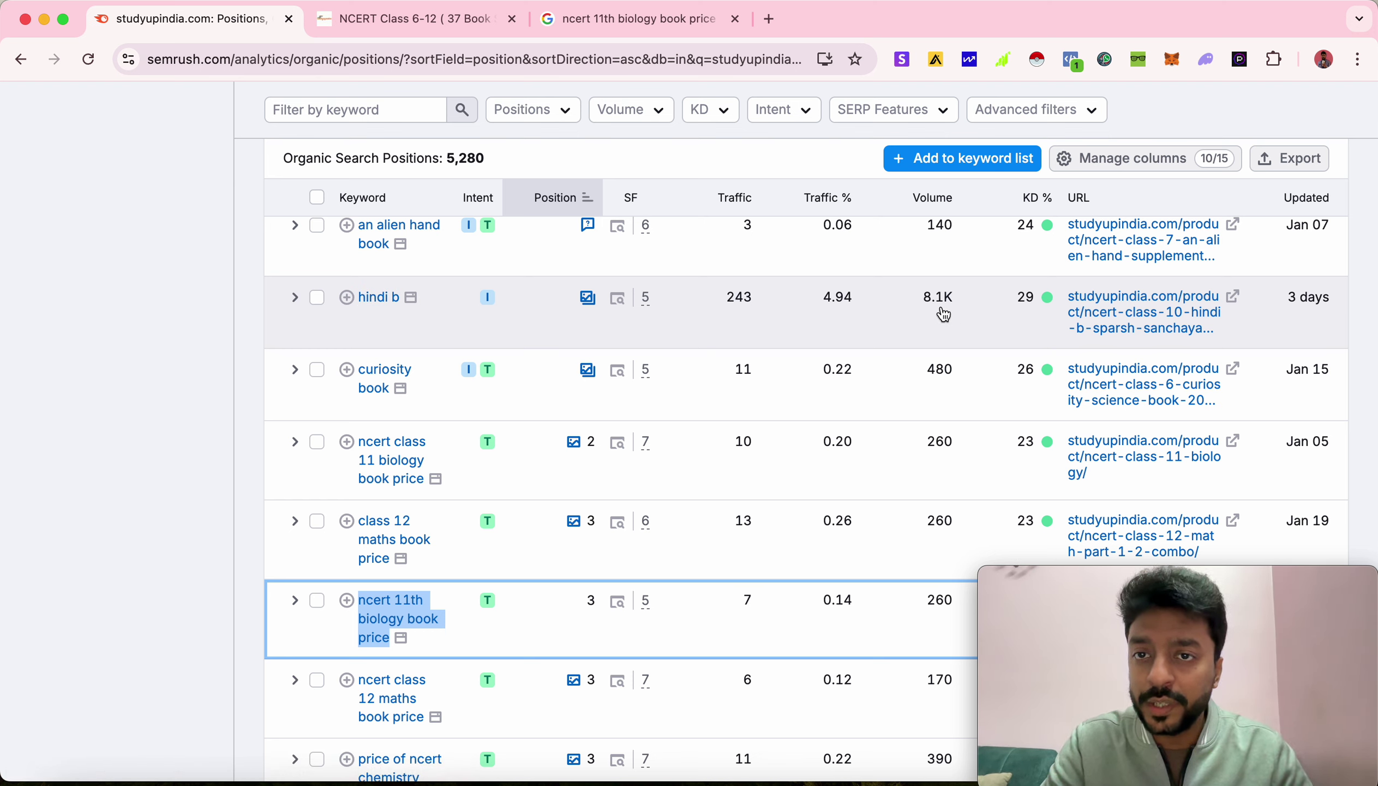
mouse_move(1031, 304)
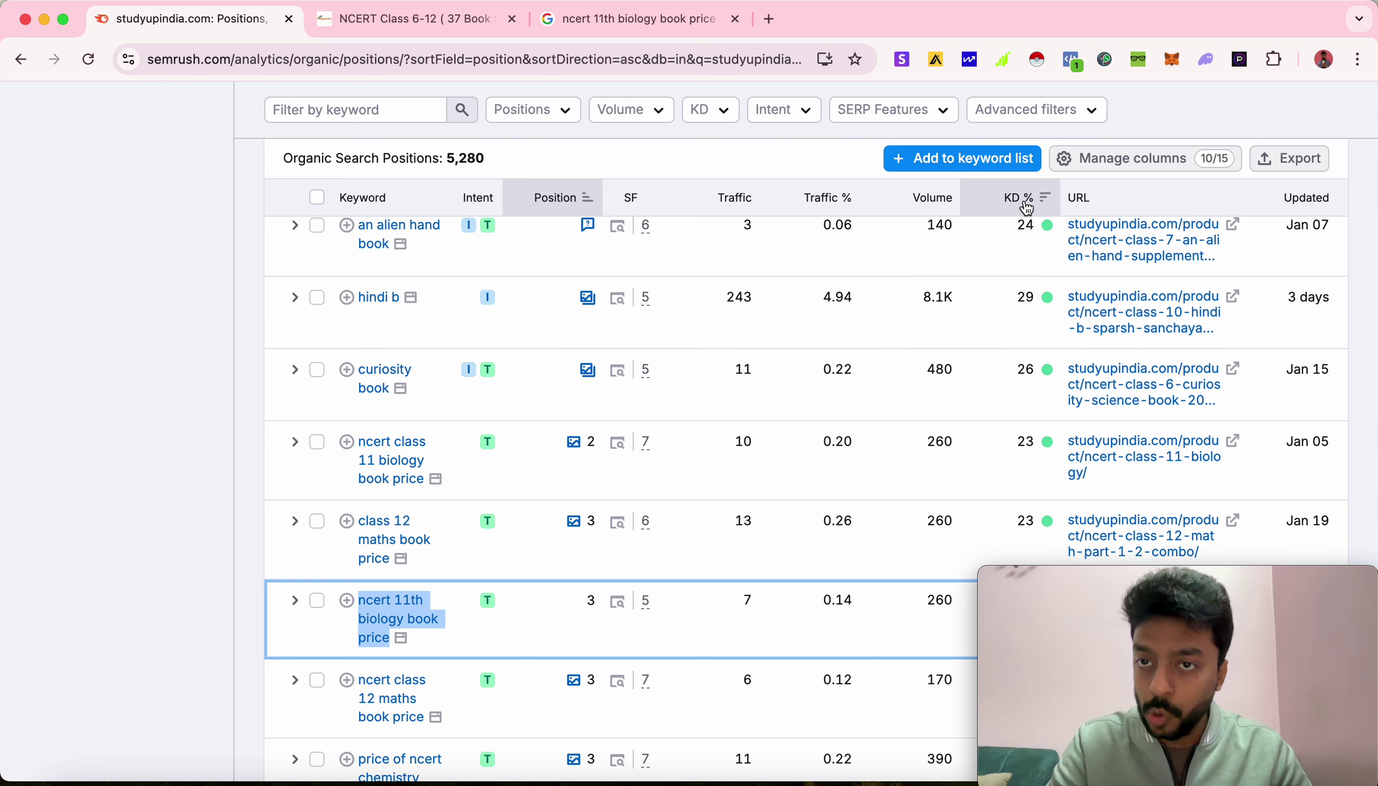
- Sort the organic keywords by keyword difficulty from lowest to highest and review the easiest ones
scroll(806, 462, down, 10)
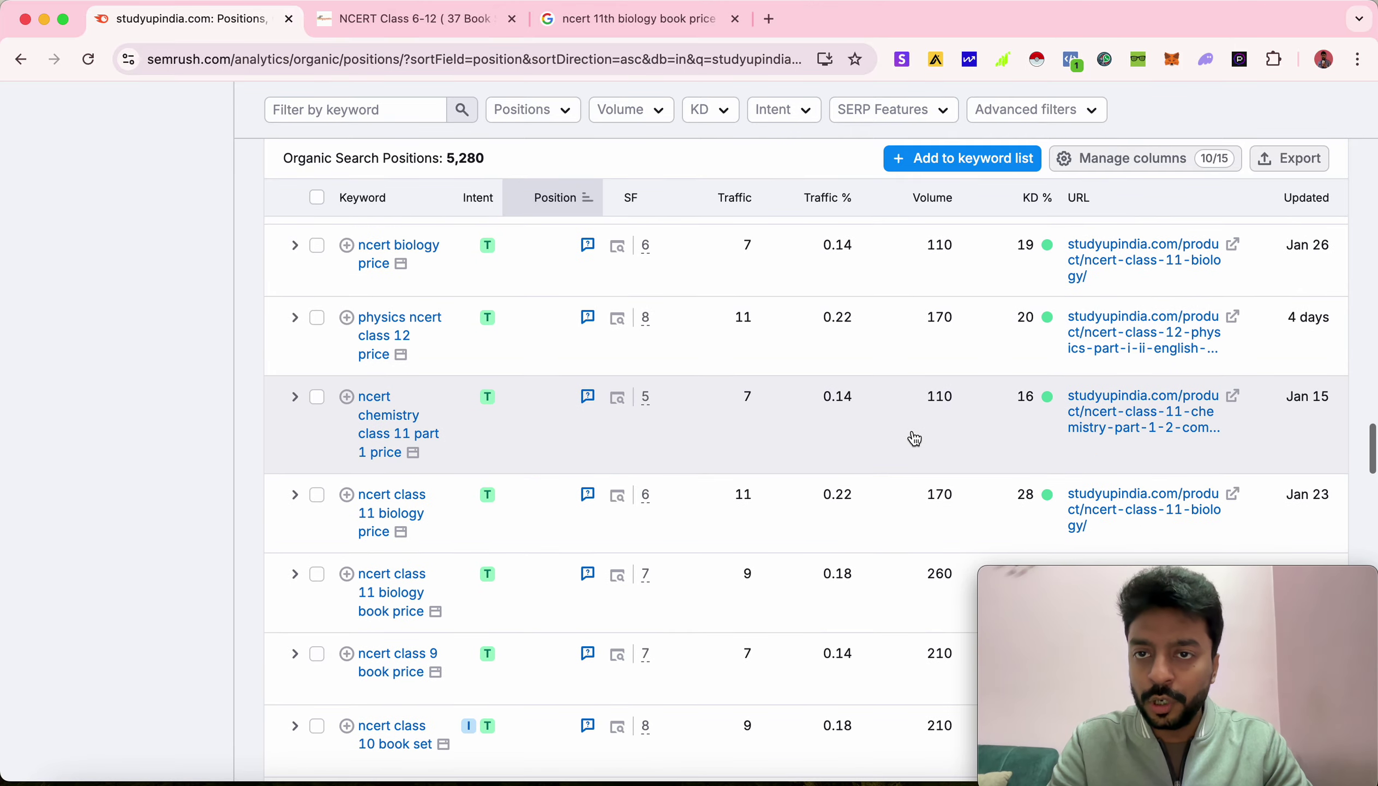
scroll(914, 438, up, 15)
scroll(914, 438, down, 5)
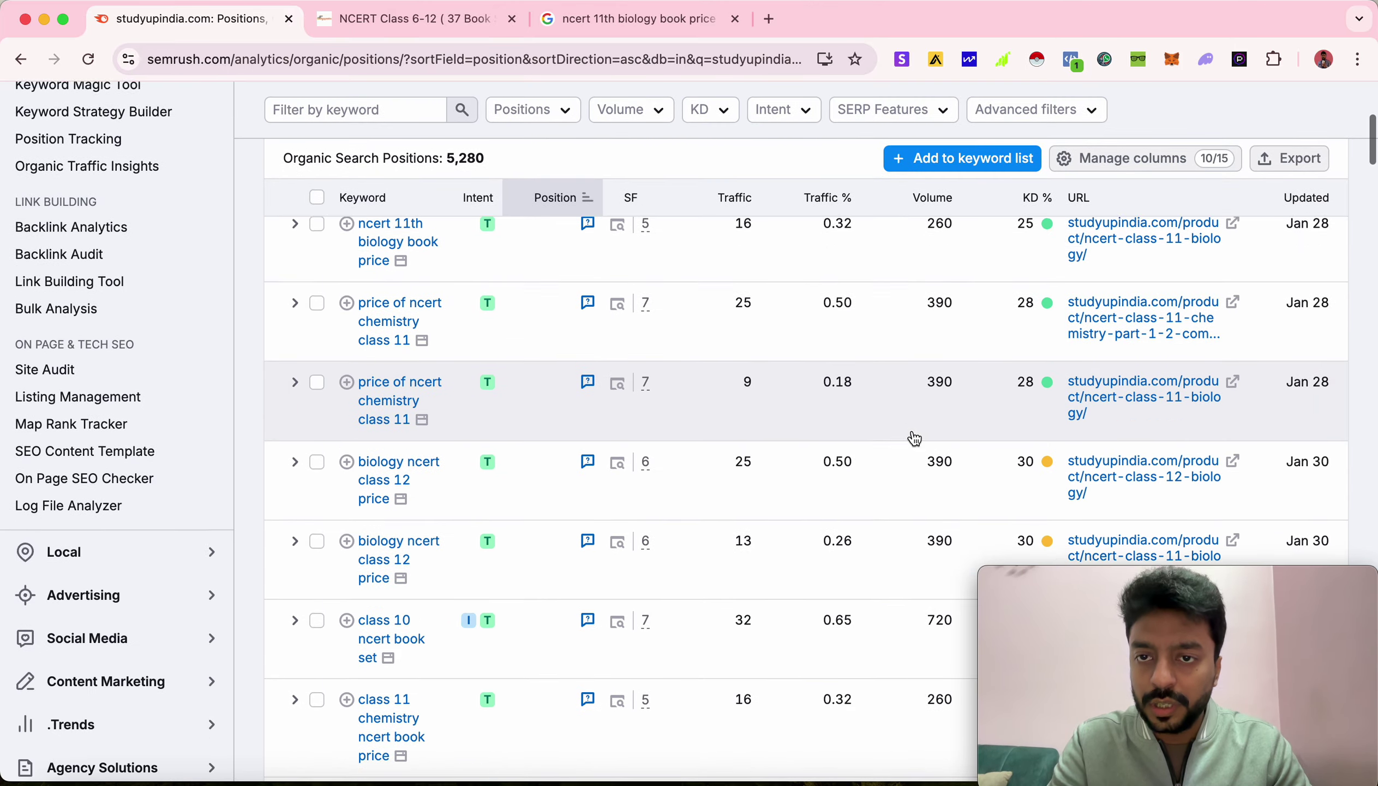
scroll(915, 437, down, 2)
scroll(897, 383, up, 2)
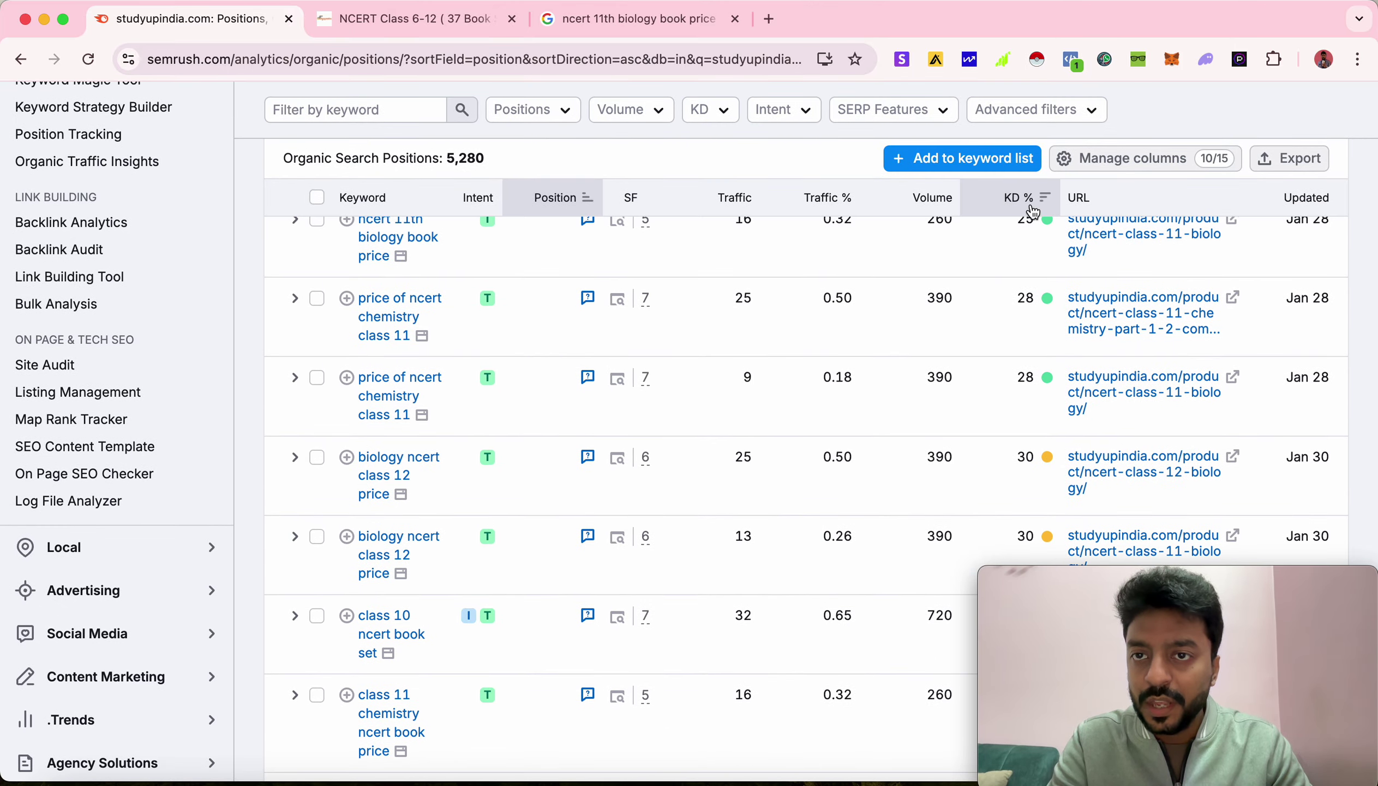
click(1032, 211)
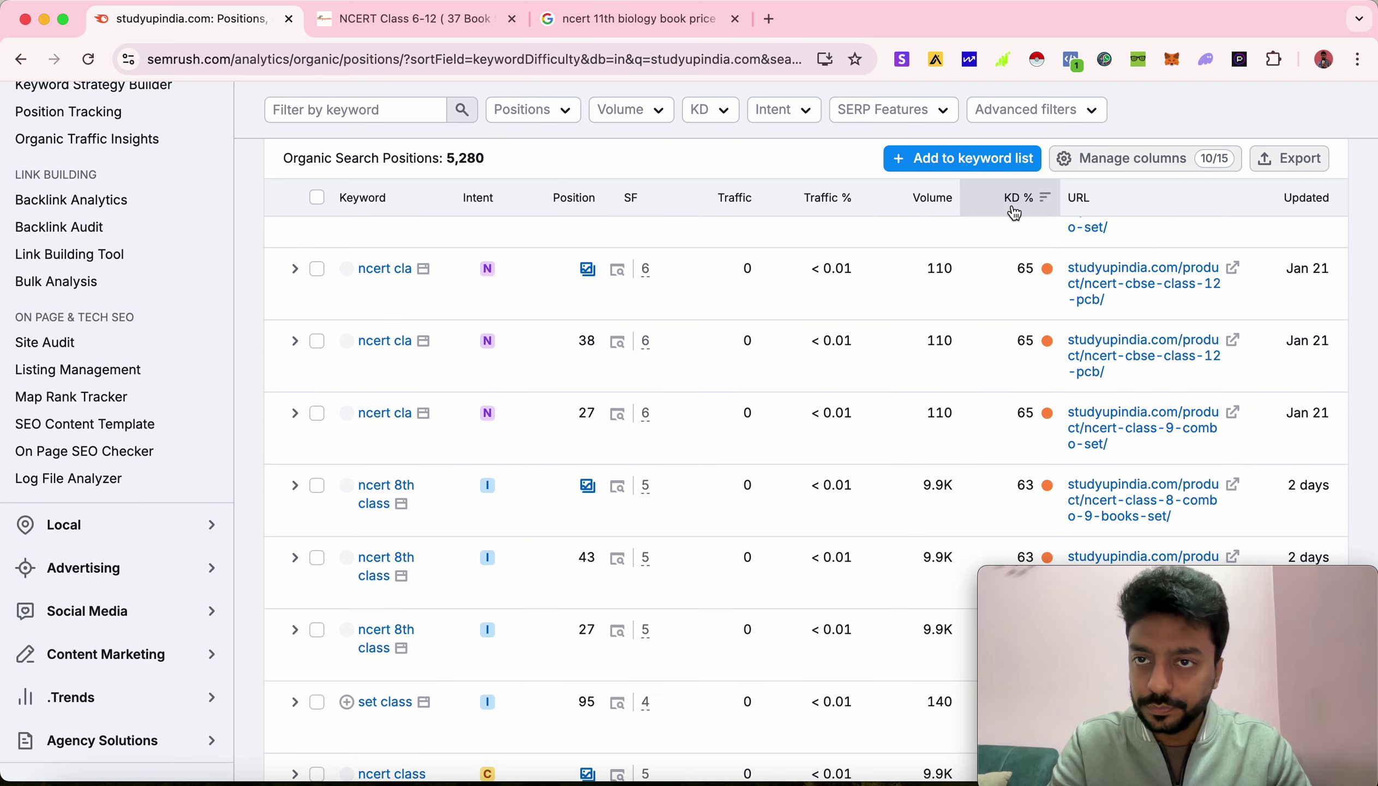
click(1014, 212)
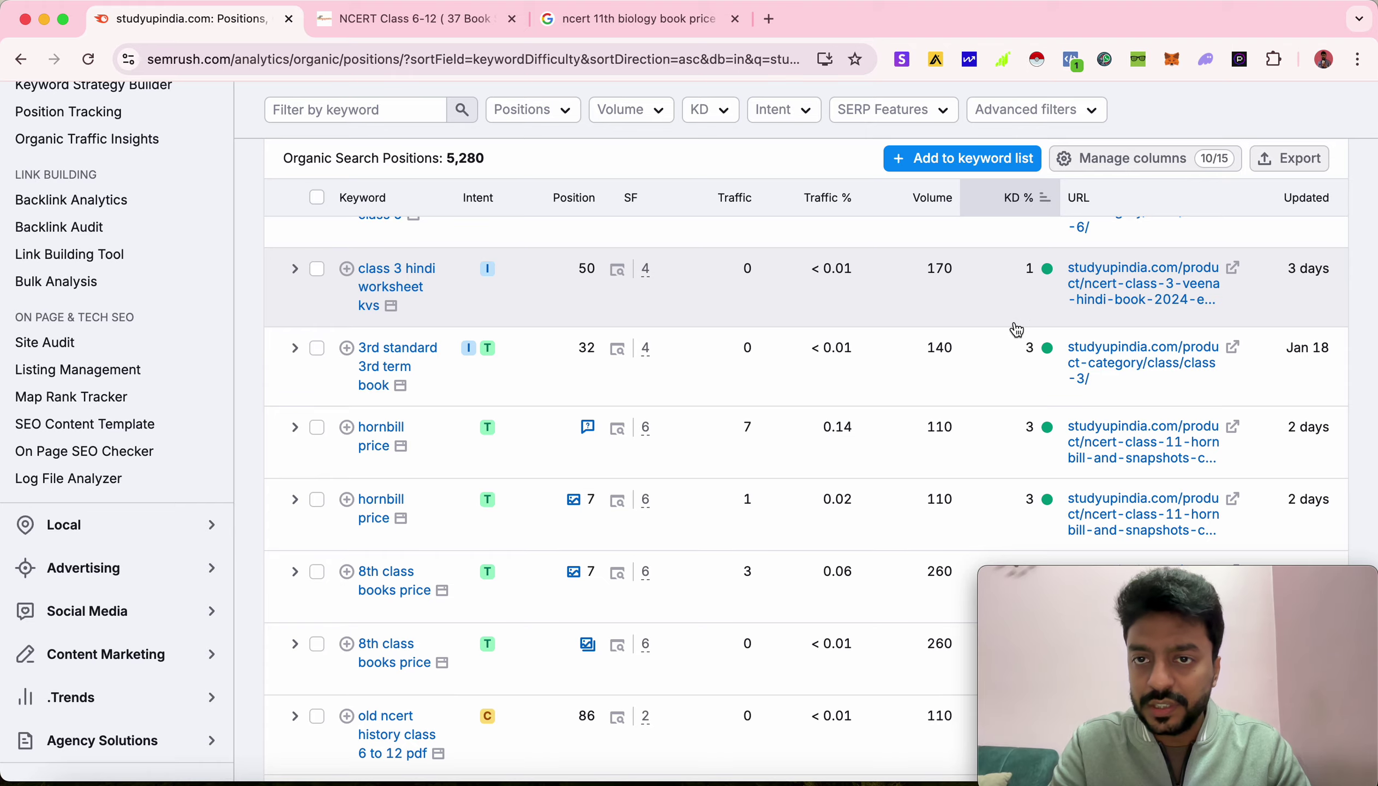
scroll(1016, 328, down, 4)
scroll(1015, 328, up, 15)
scroll(1015, 328, down, 6)
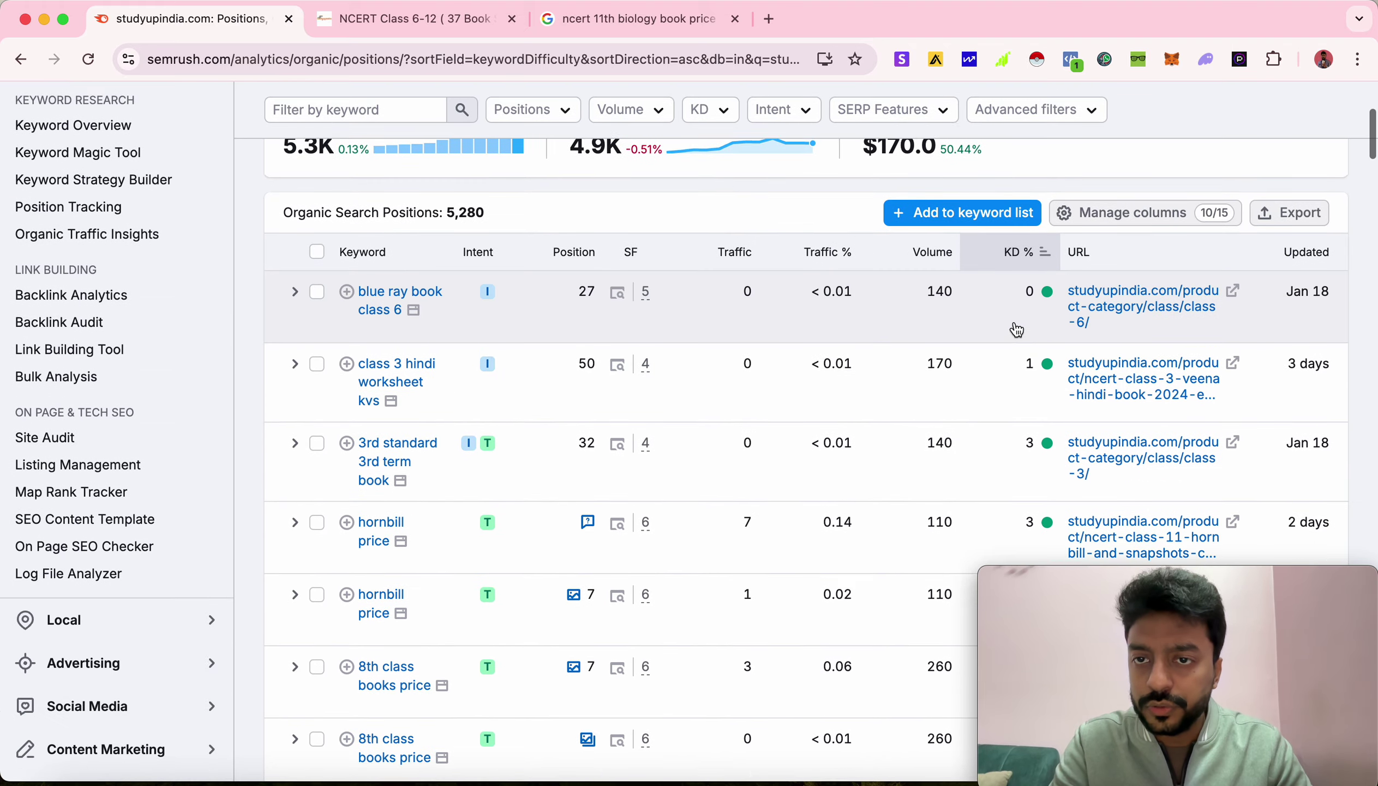
scroll(1016, 328, down, 2)
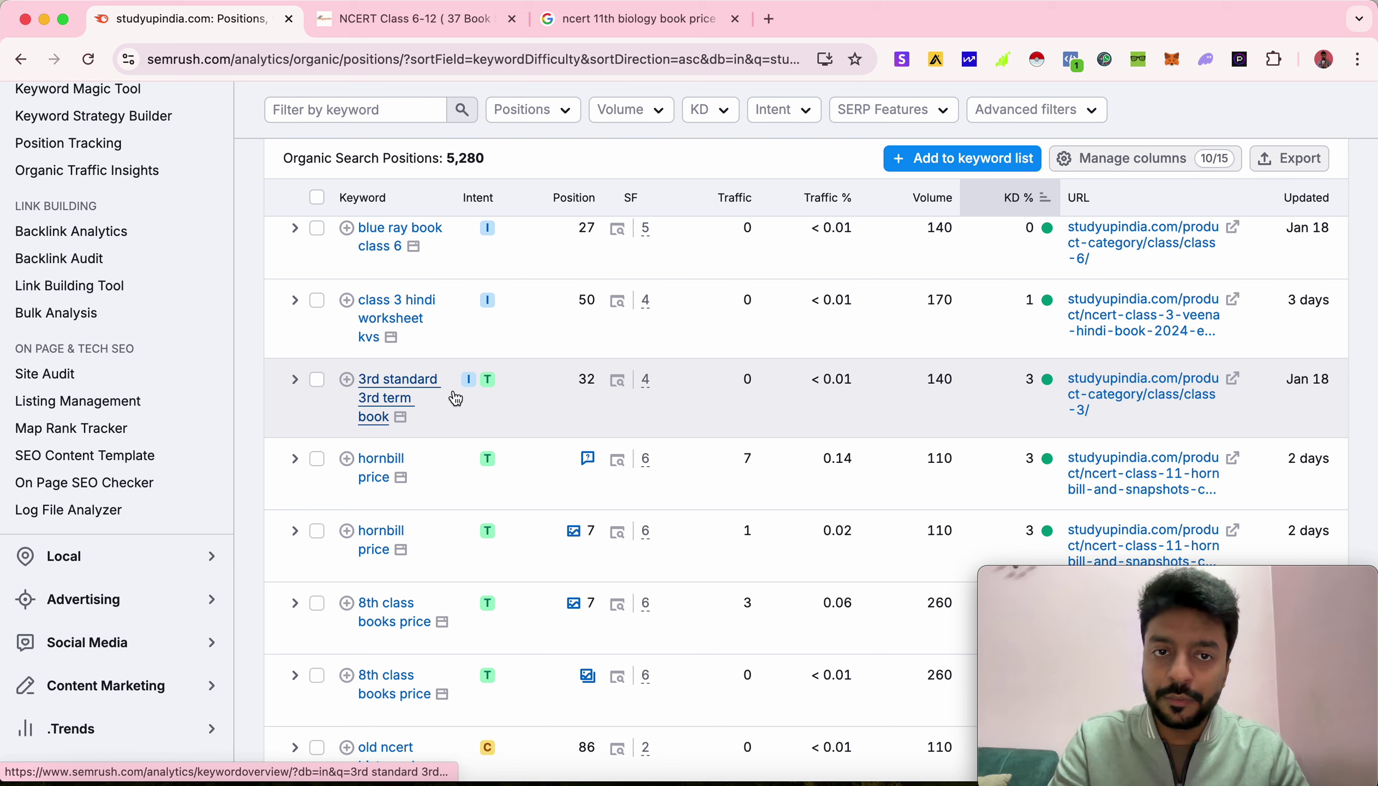
- Open the organic research overview for studyupindia.com and review its top keywords, keyword intent, position changes and SERP features
mouse_move(492, 386)
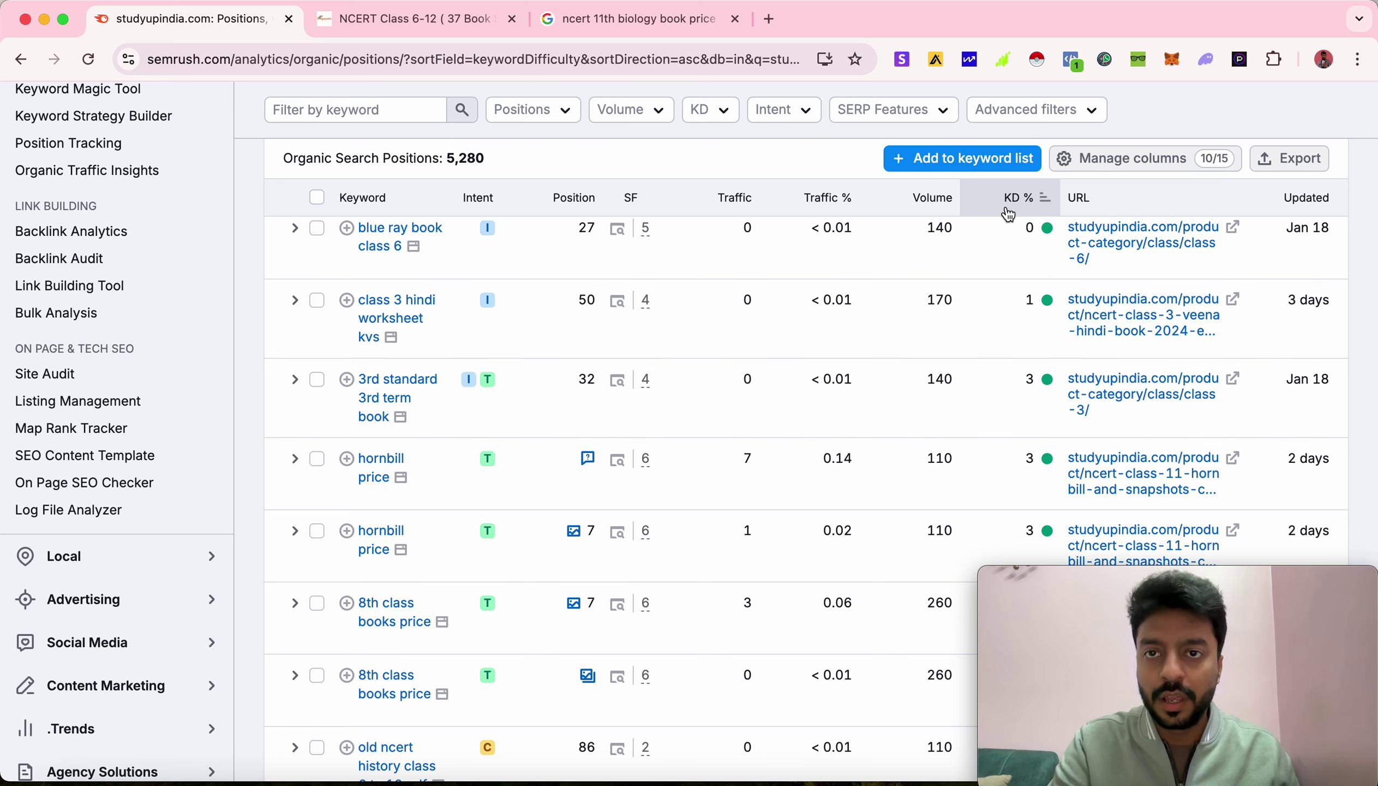
mouse_move(1009, 214)
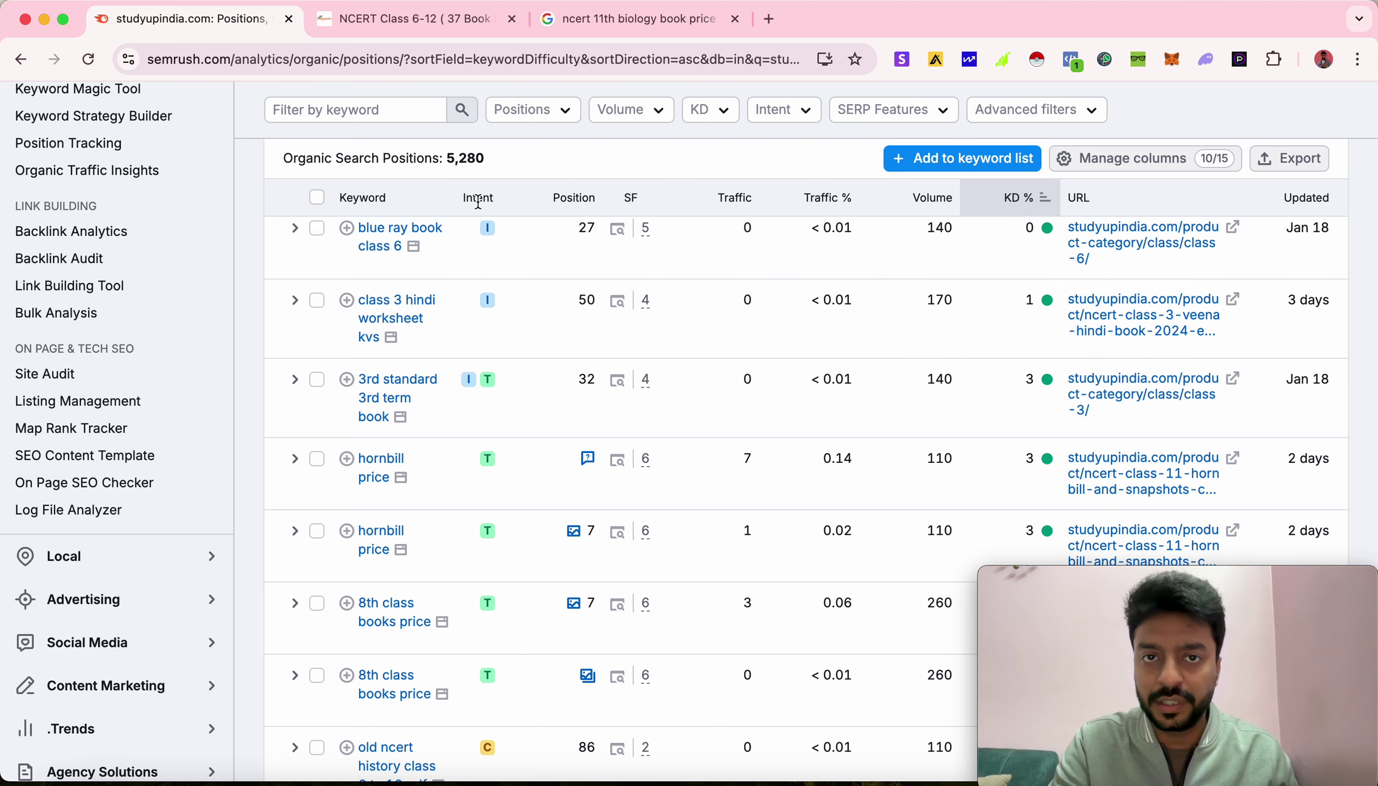
mouse_move(740, 197)
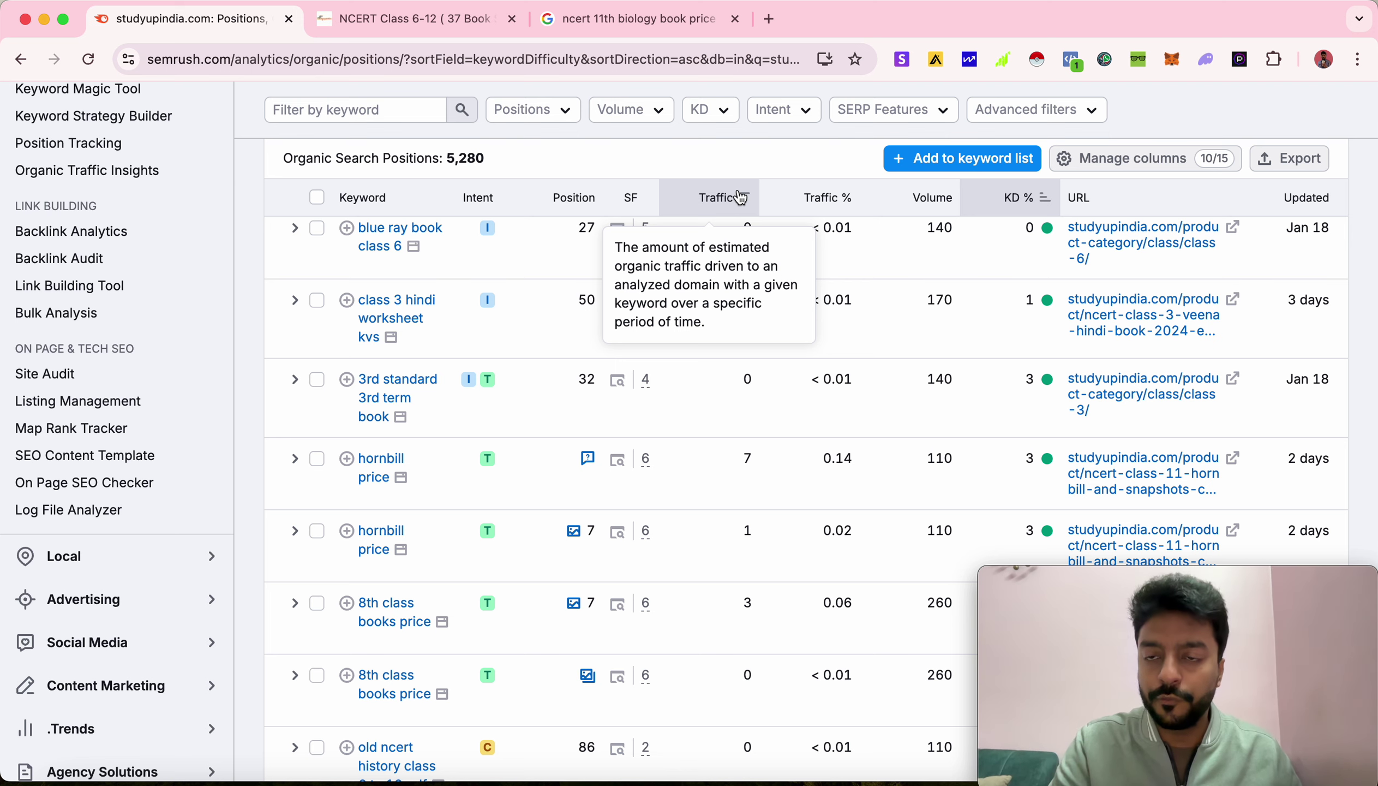
scroll(194, 369, up, 5)
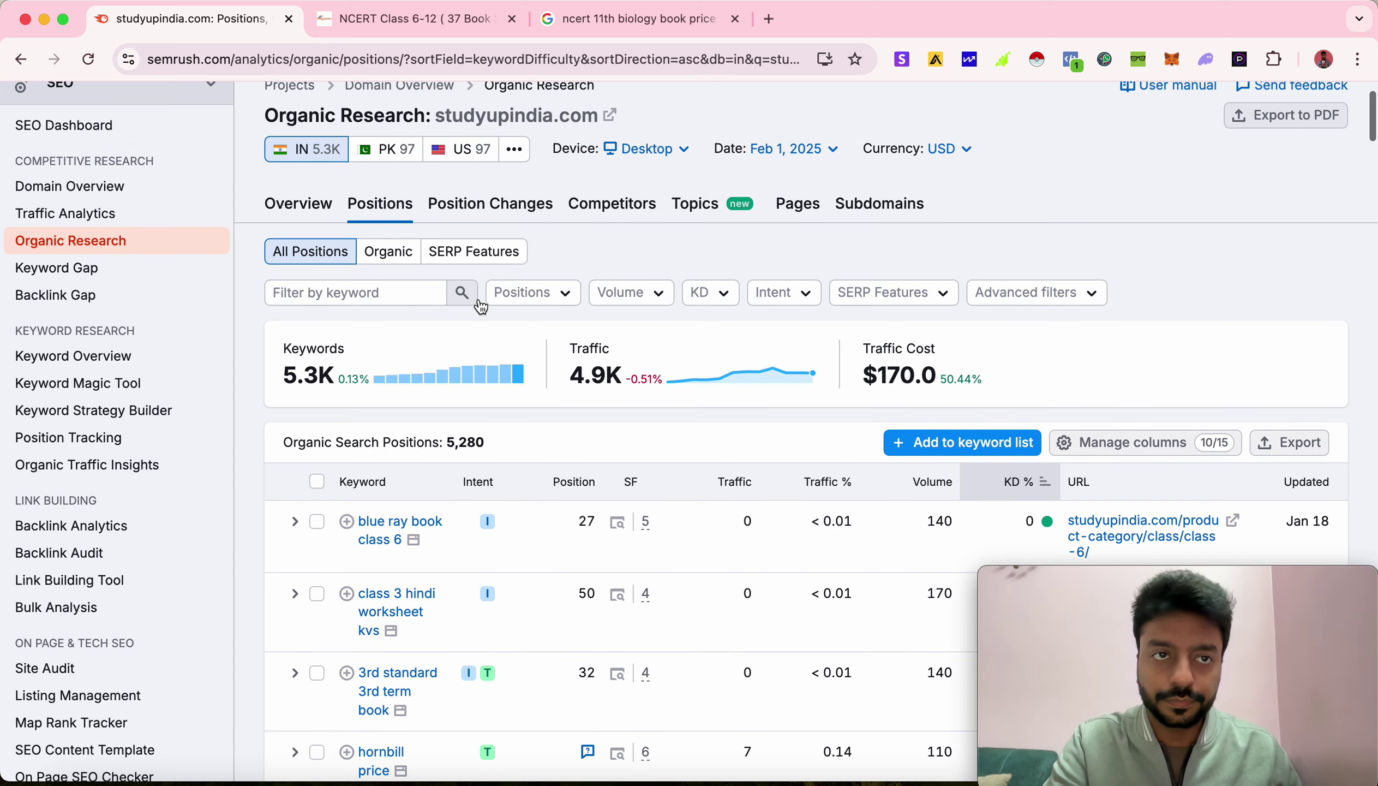
scroll(309, 144, up, 2)
click(327, 211)
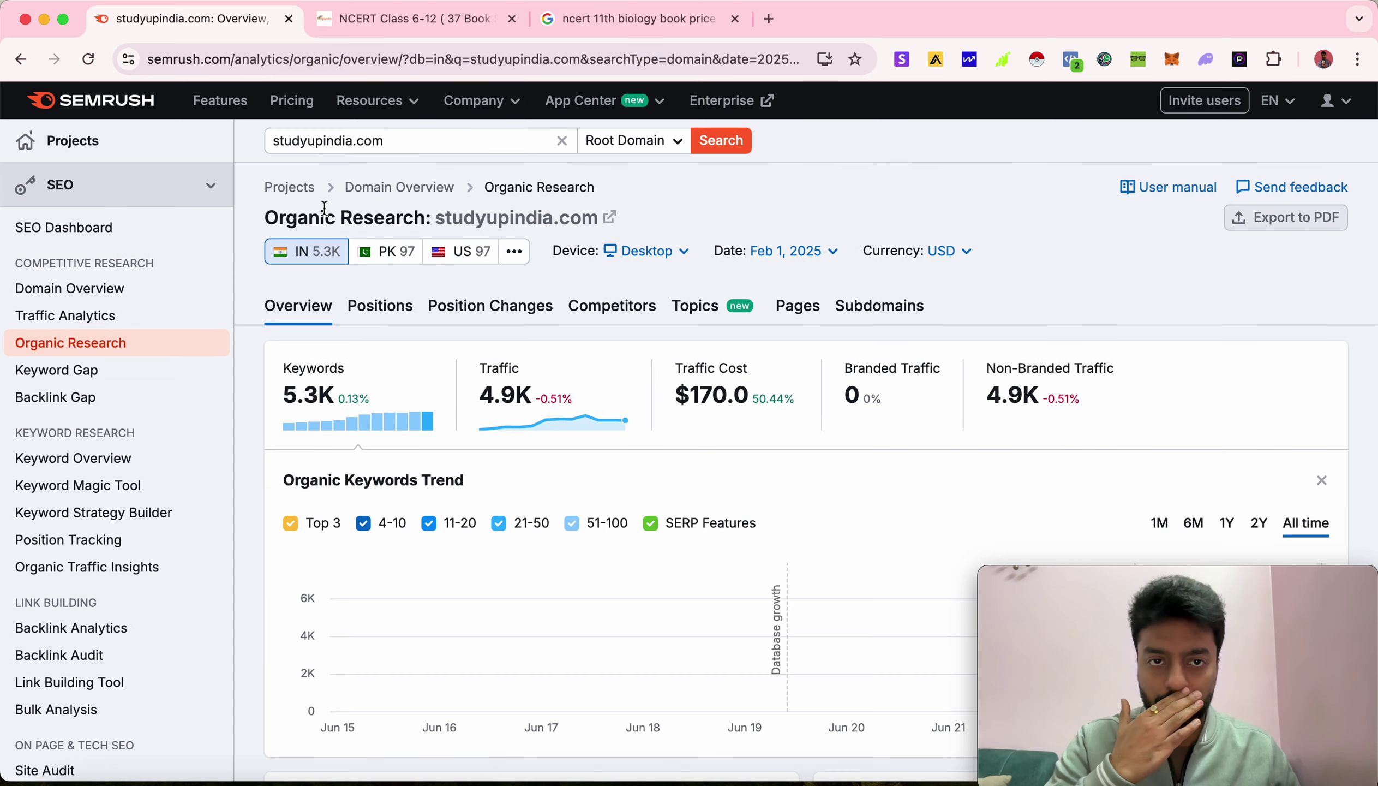
scroll(830, 394, down, 12)
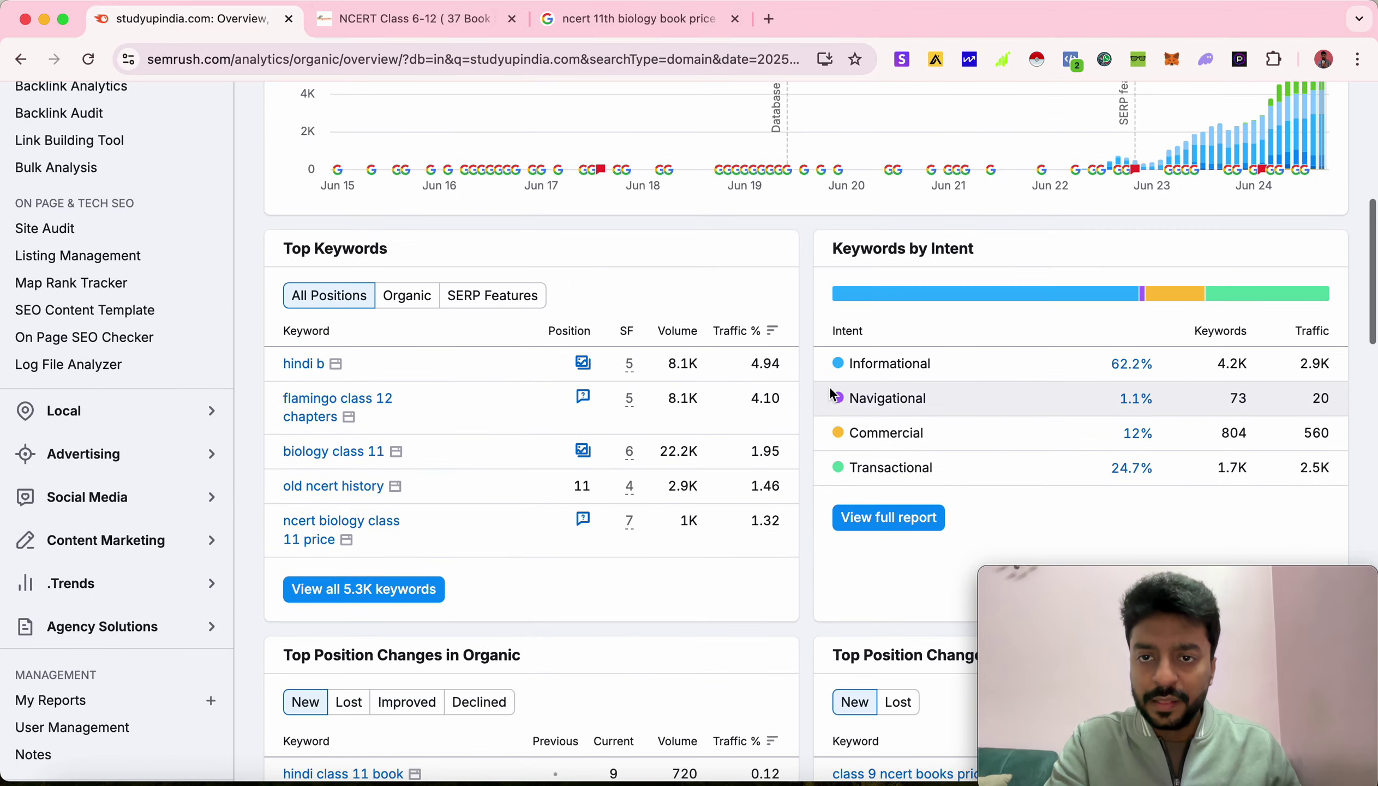
scroll(821, 445, down, 5)
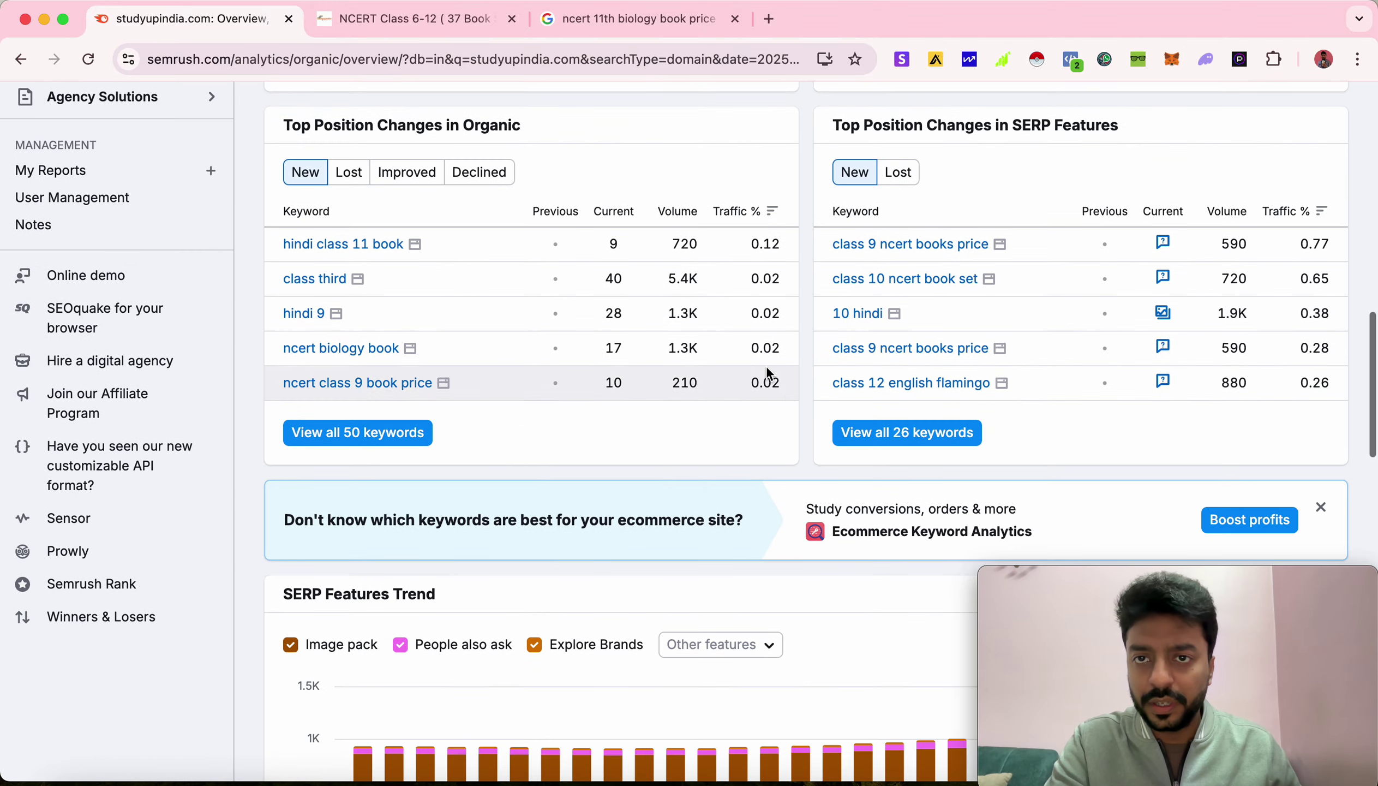
scroll(786, 359, down, 18)
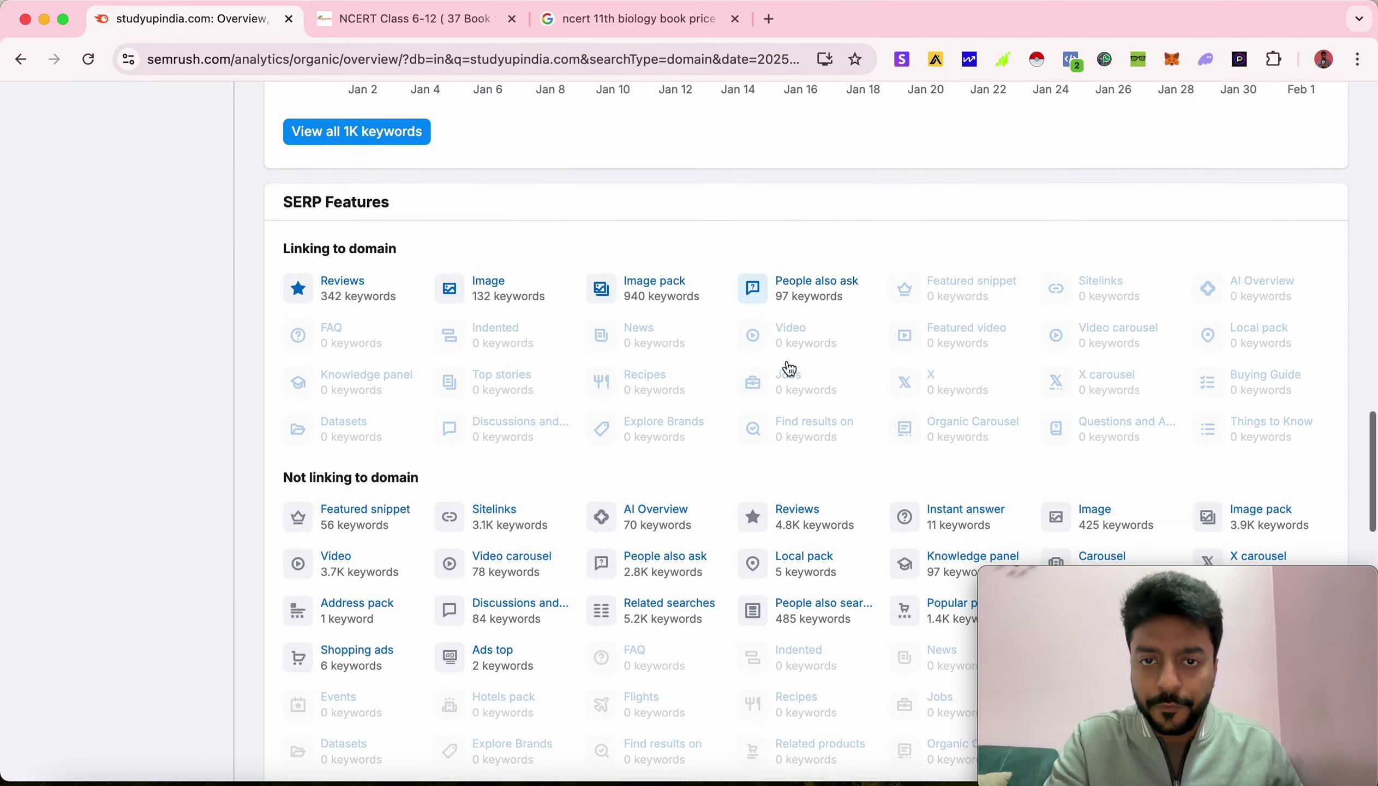
scroll(694, 311, up, 20)
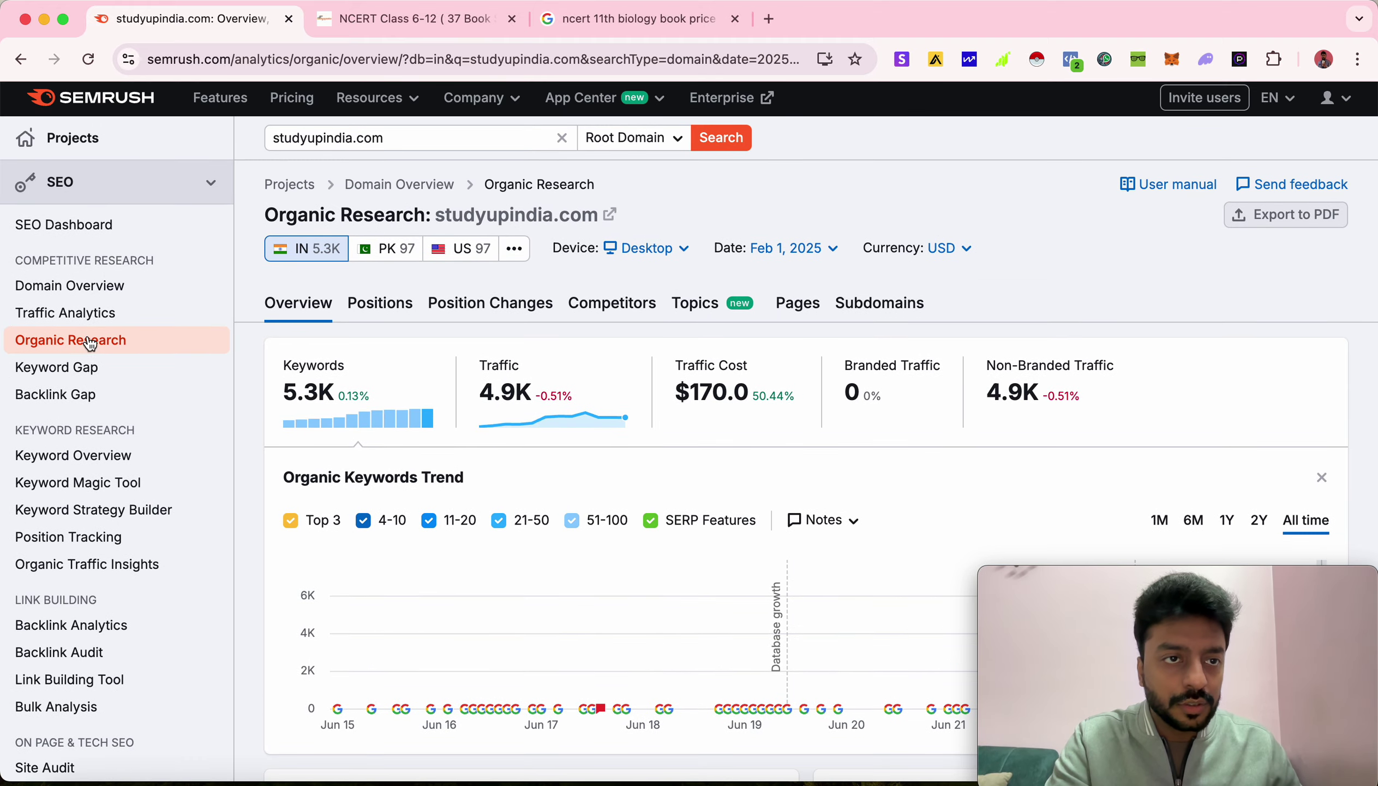
- Open the Traffic Analytics report for studyupindia.com and dismiss the tip about analyzing USA traffic by state
click(94, 294)
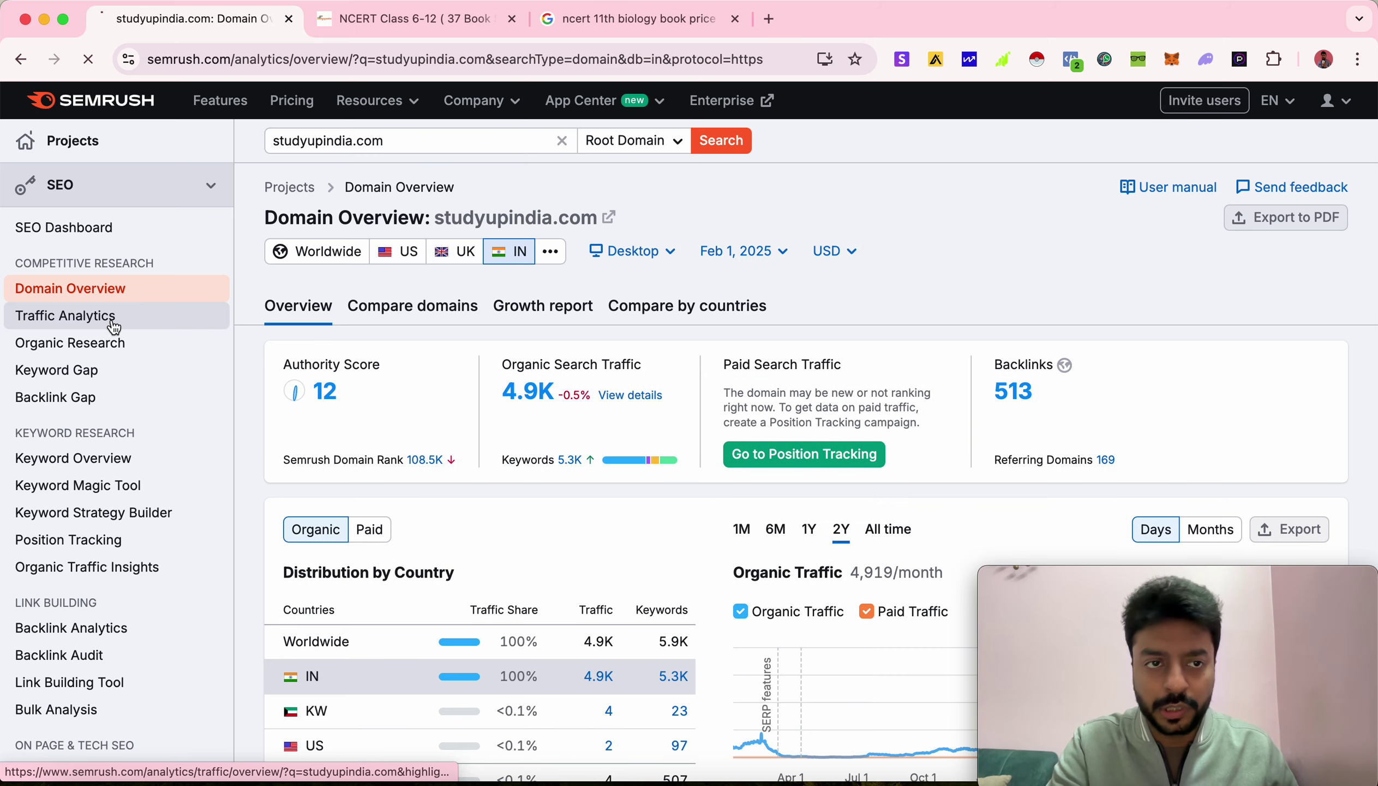
click(113, 323)
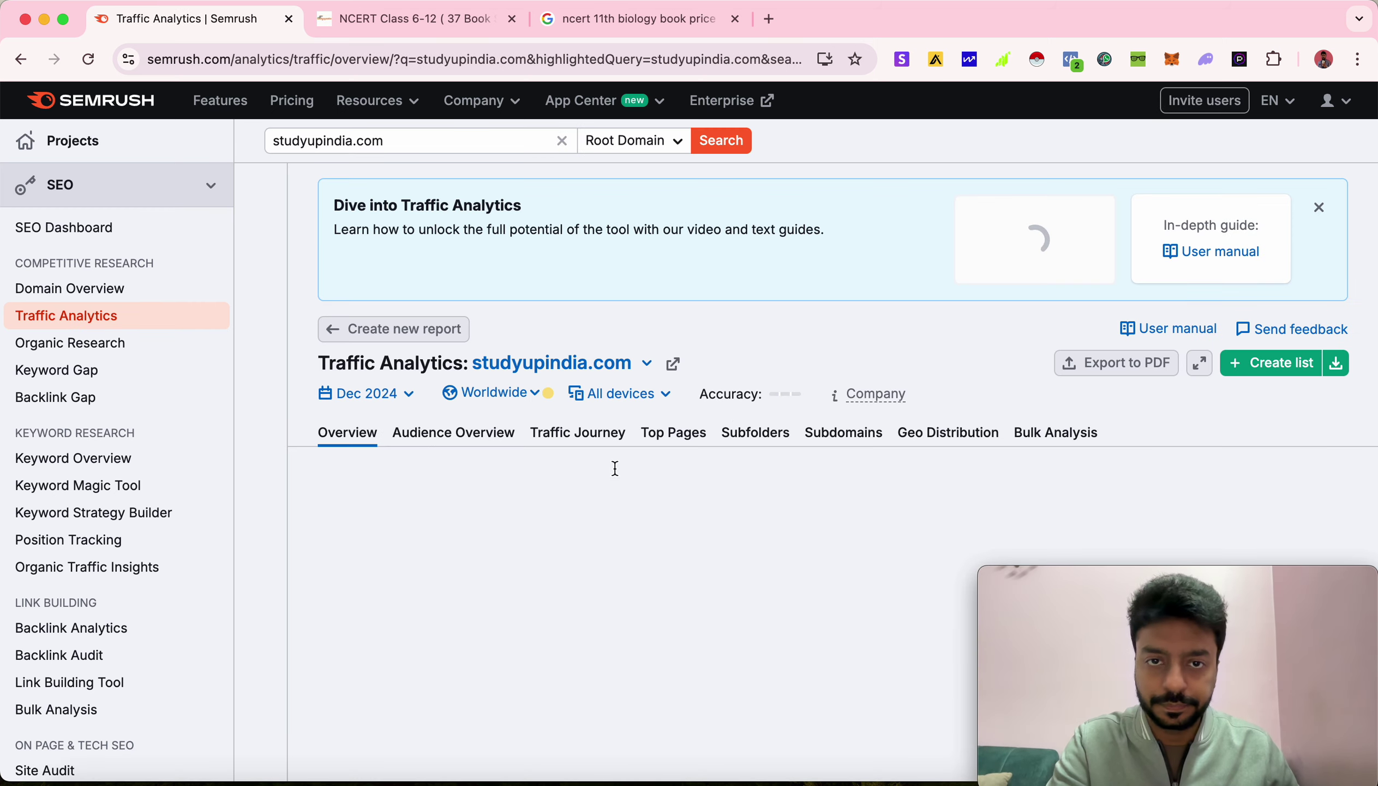
scroll(779, 318, down, 8)
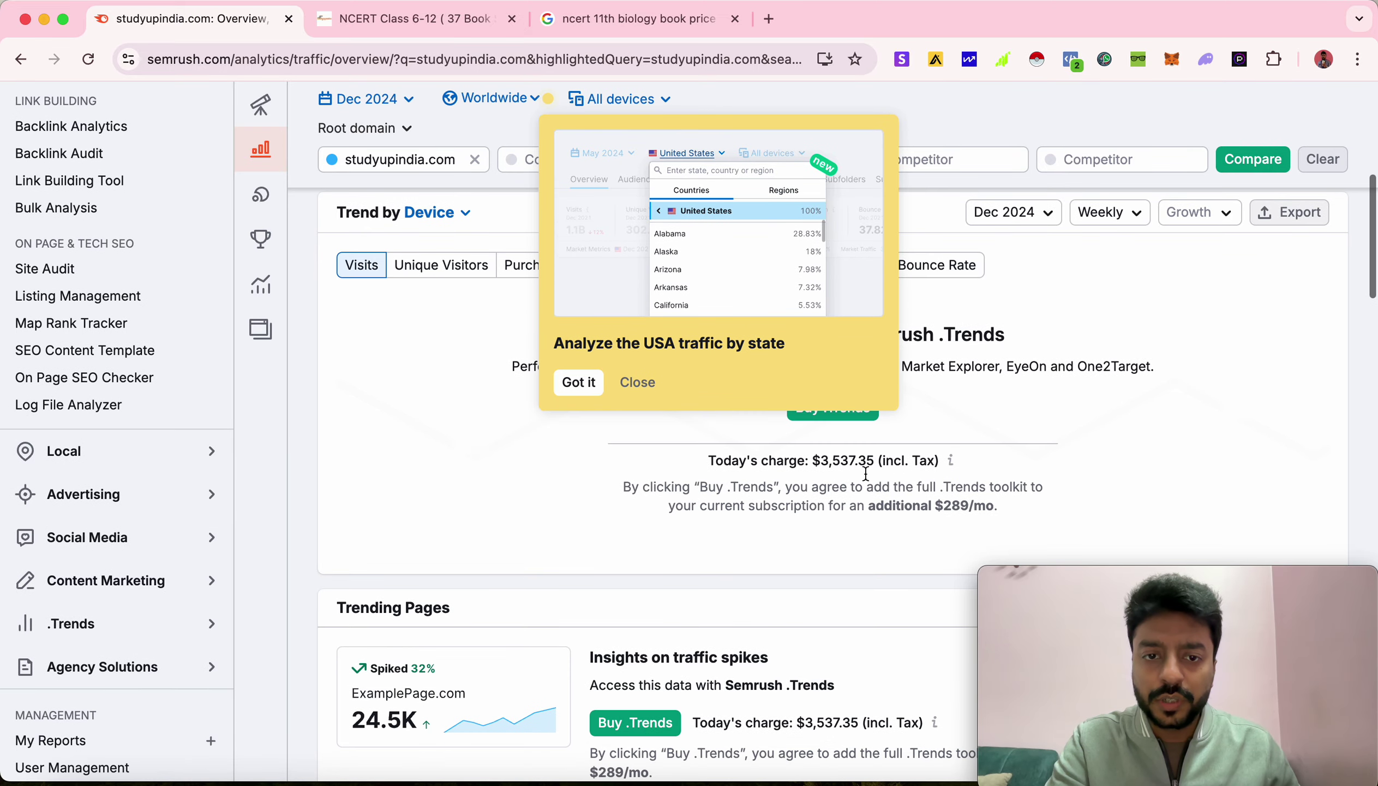
scroll(476, 416, up, 8)
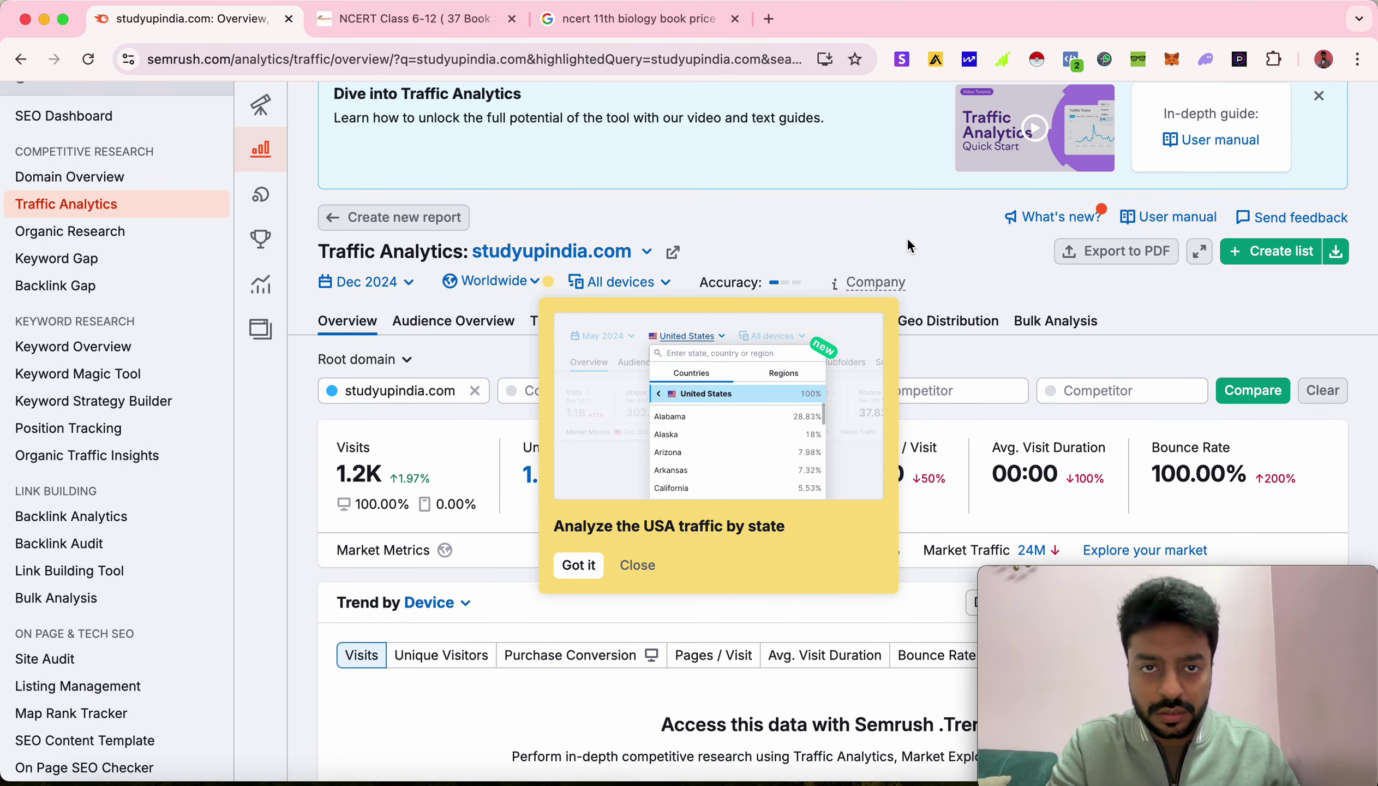
scroll(864, 219, down, 3)
click(626, 390)
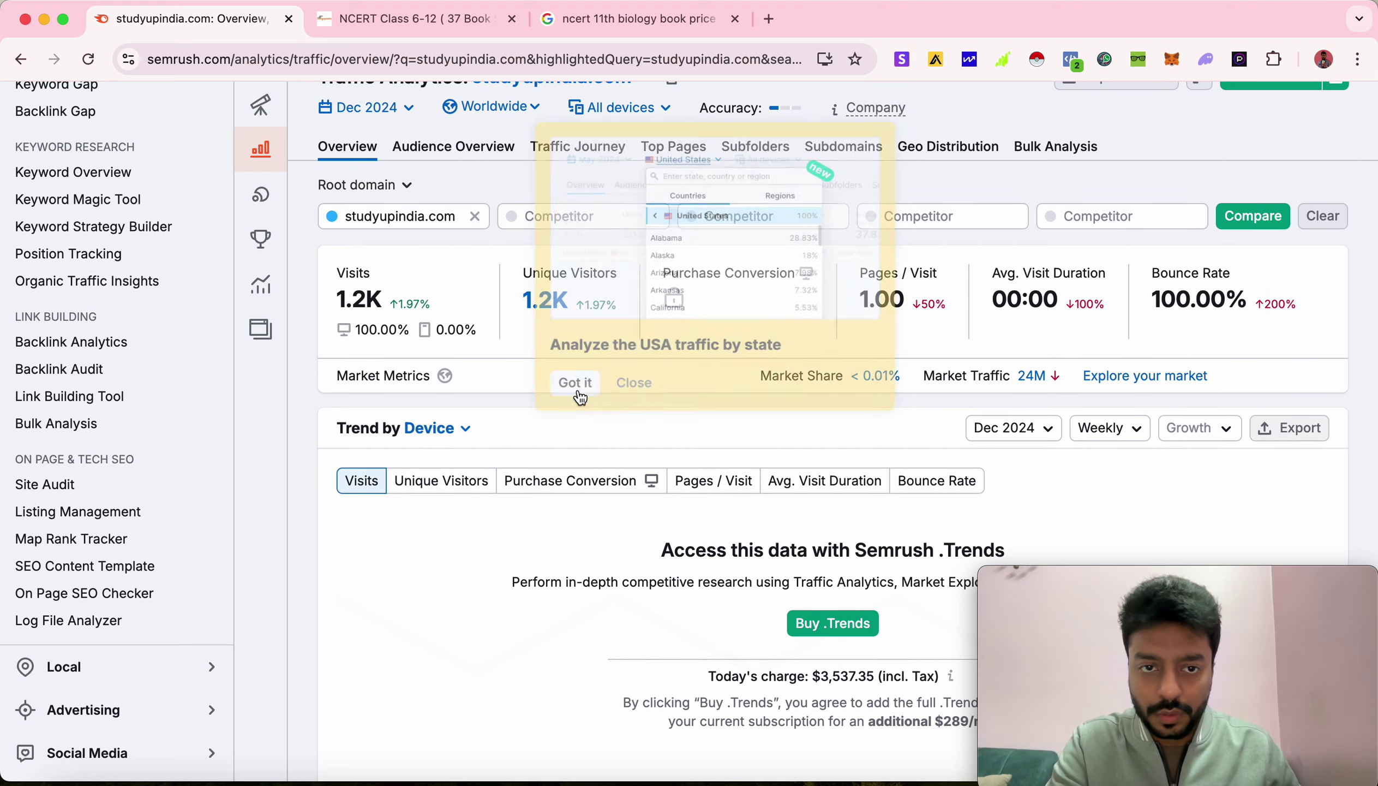
- Review the traffic overview for studyupindia.com, including traffic sources, country distribution and company info
scroll(708, 411, down, 4)
scroll(709, 413, down, 15)
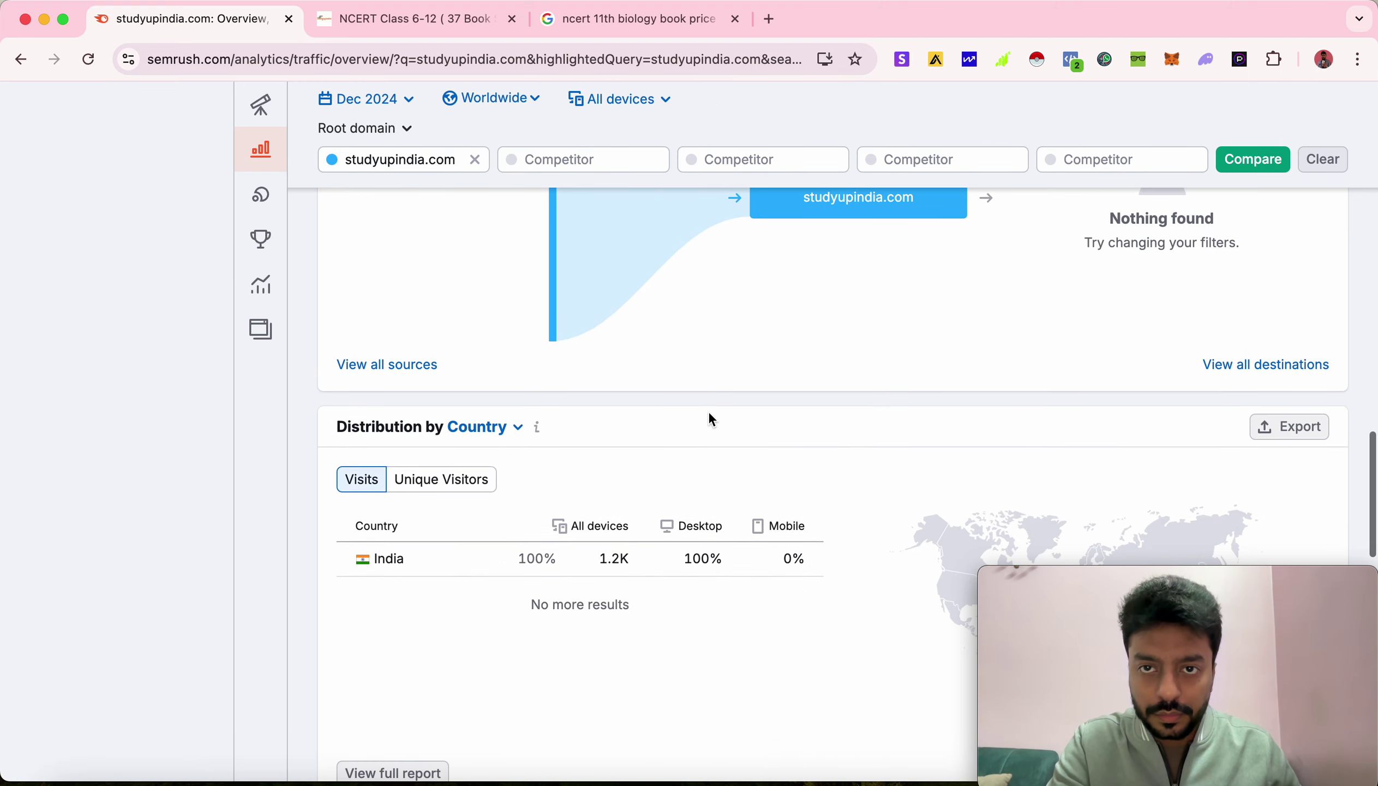
scroll(708, 411, up, 3)
scroll(708, 412, down, 20)
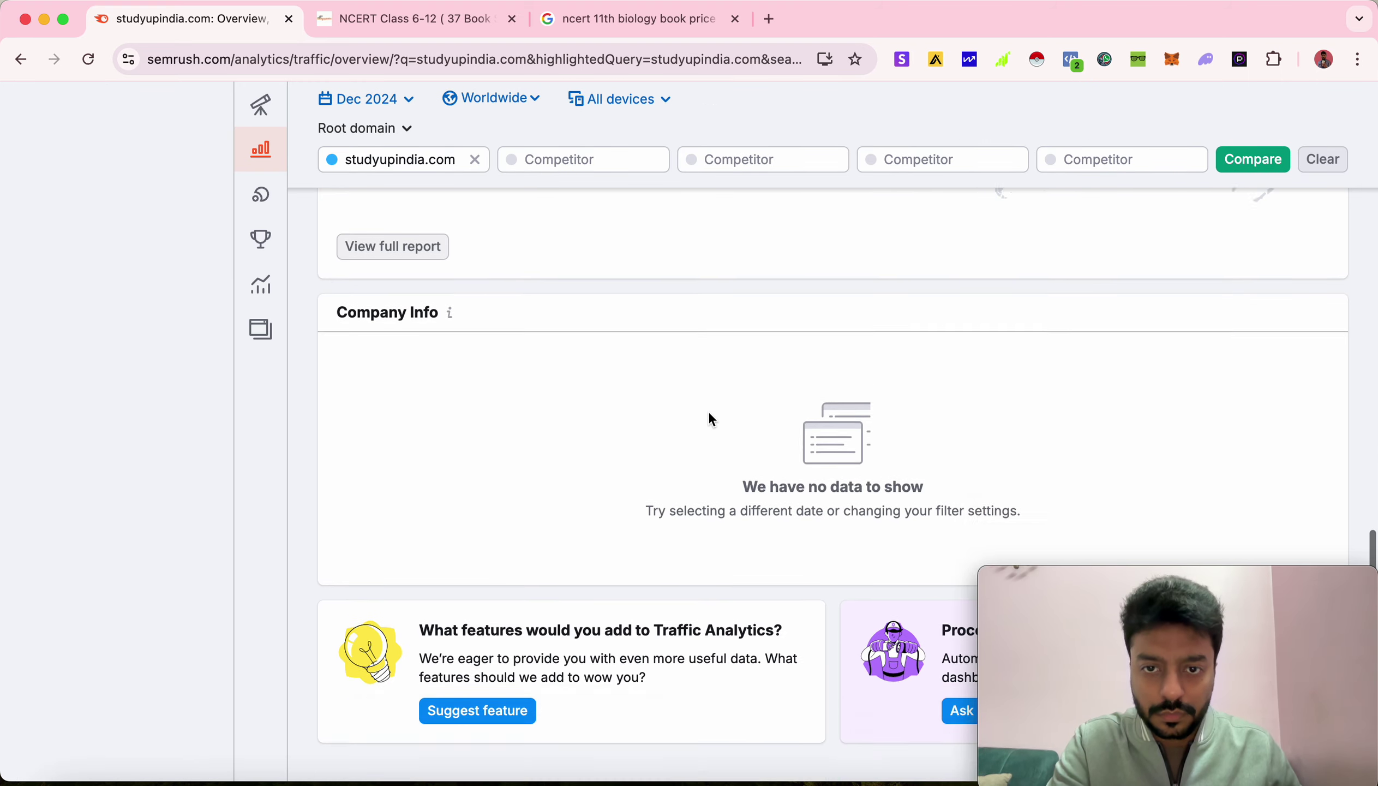
scroll(708, 413, up, 20)
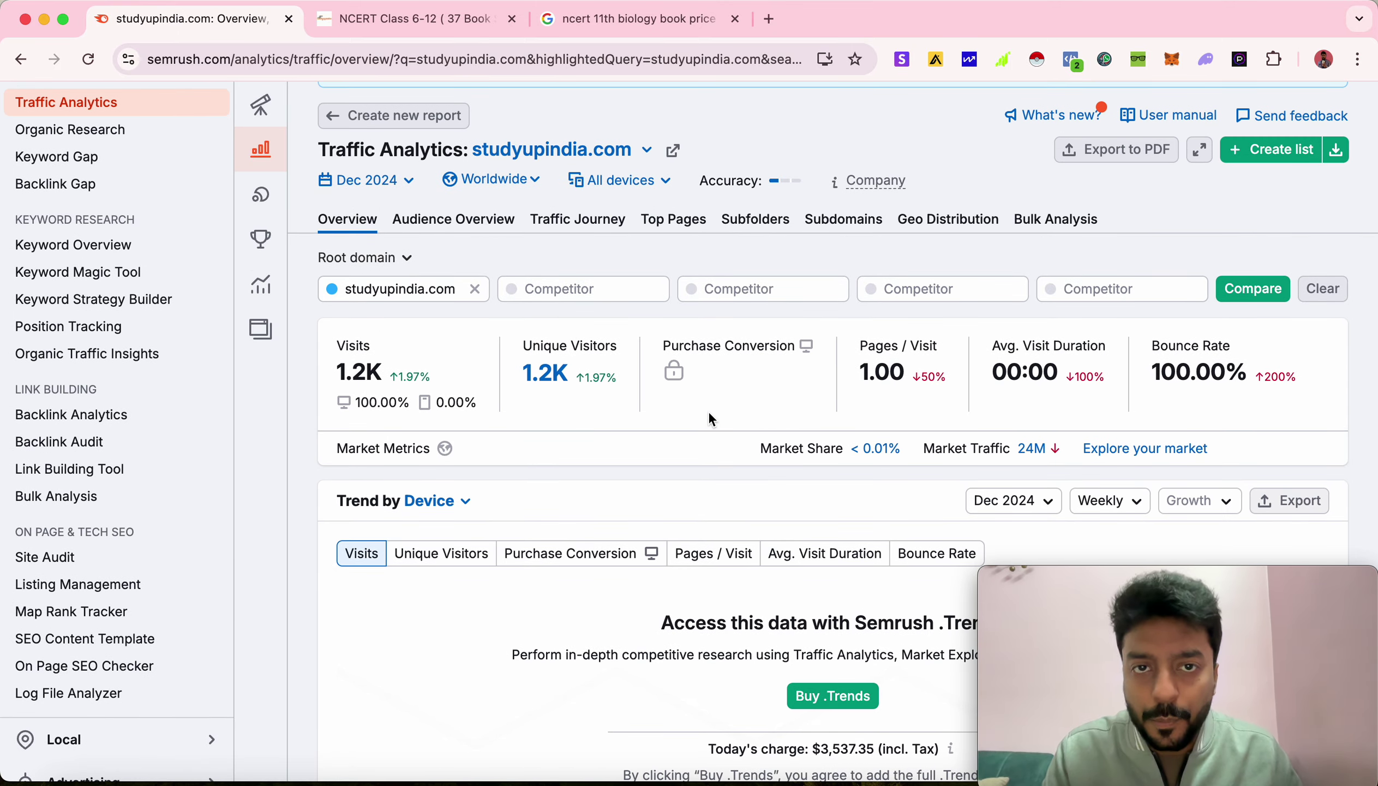
- Open the Top Pages report of Traffic Analytics for studyupindia.com and examine what it offers
click(683, 234)
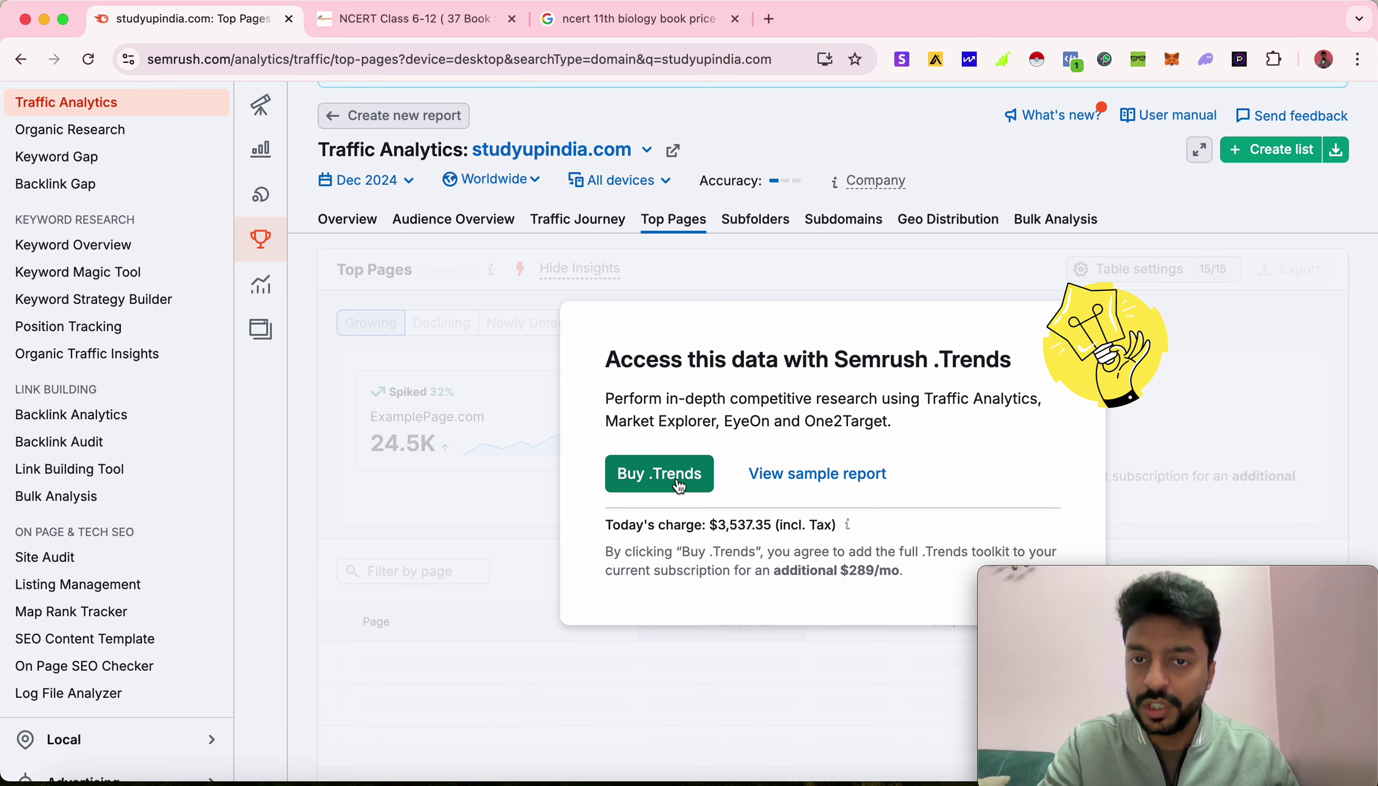
scroll(678, 483, down, 10)
scroll(678, 484, up, 15)
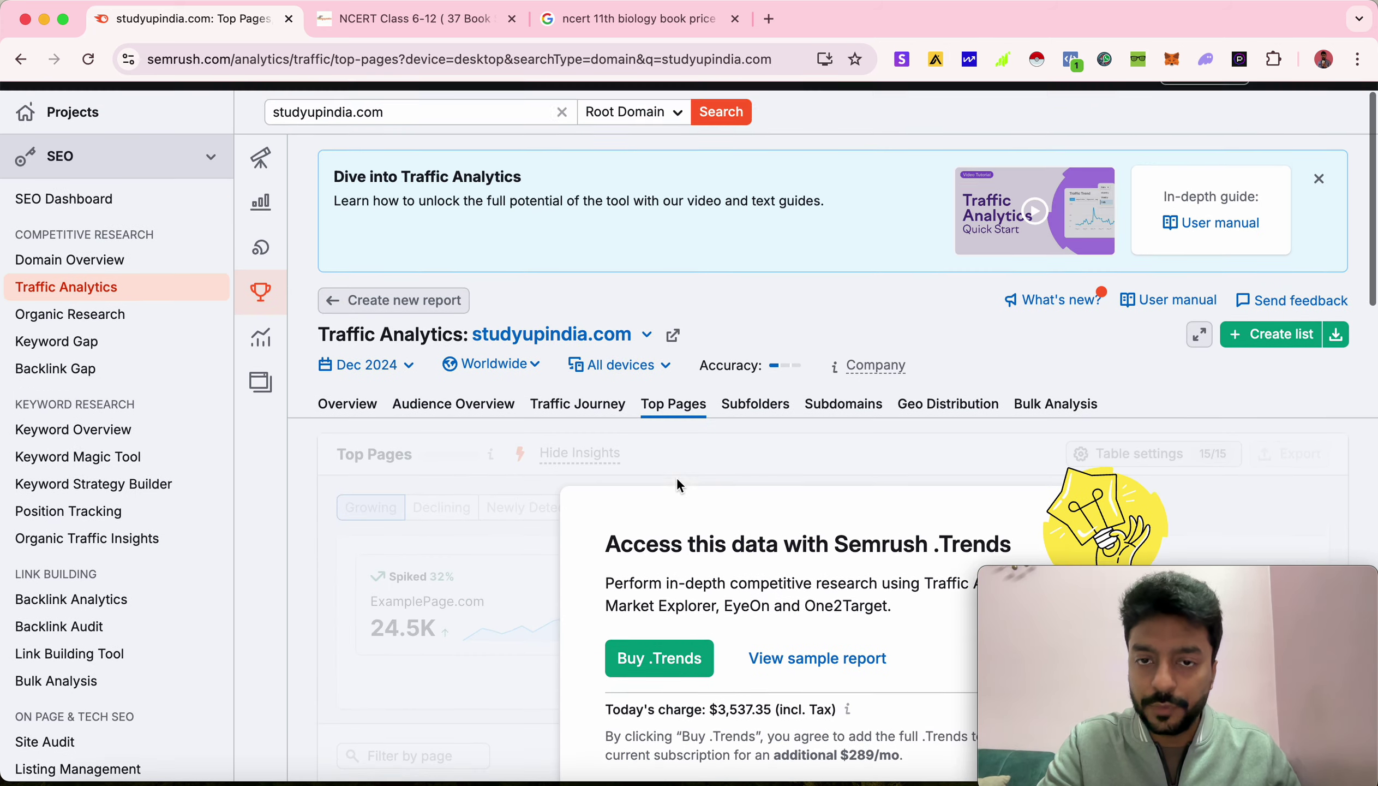
scroll(742, 448, down, 3)
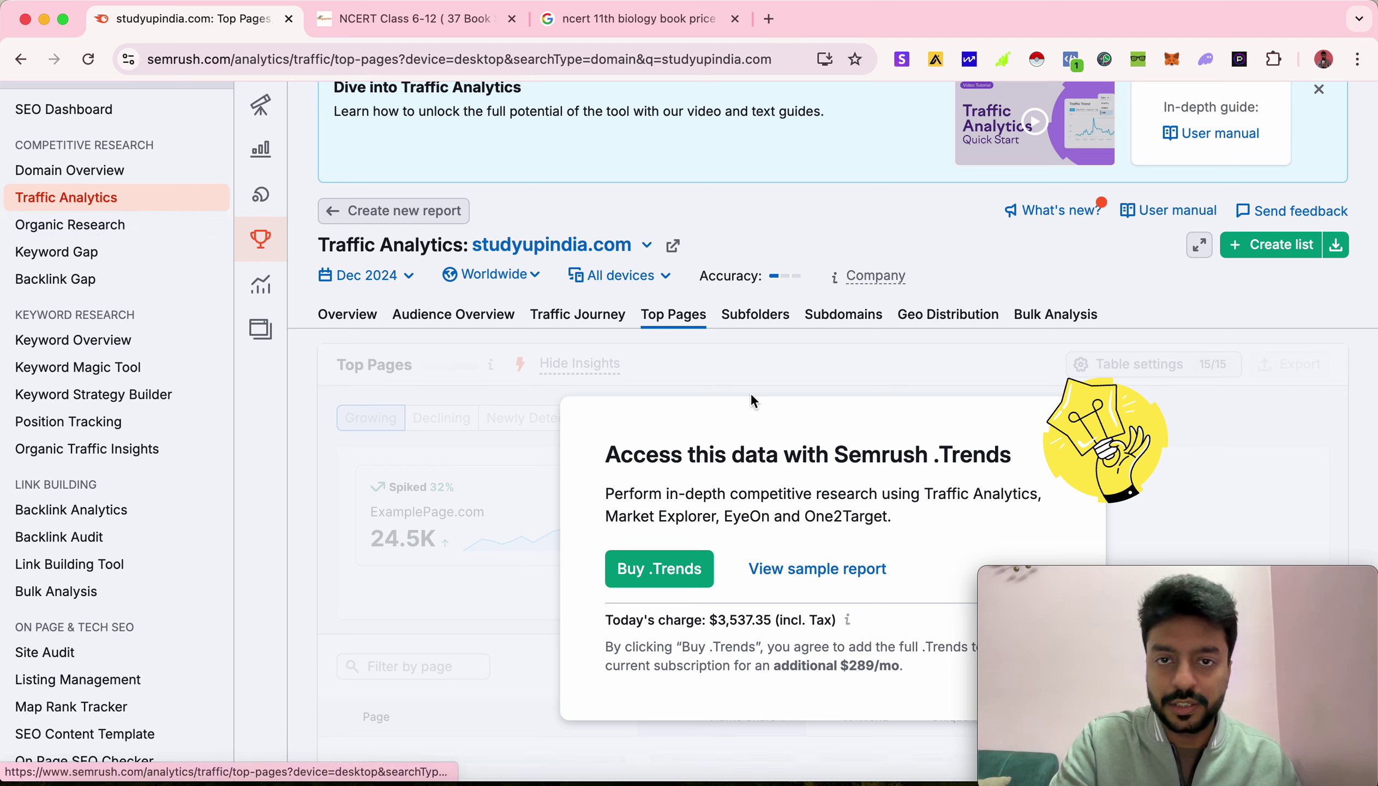
scroll(1161, 424, down, 3)
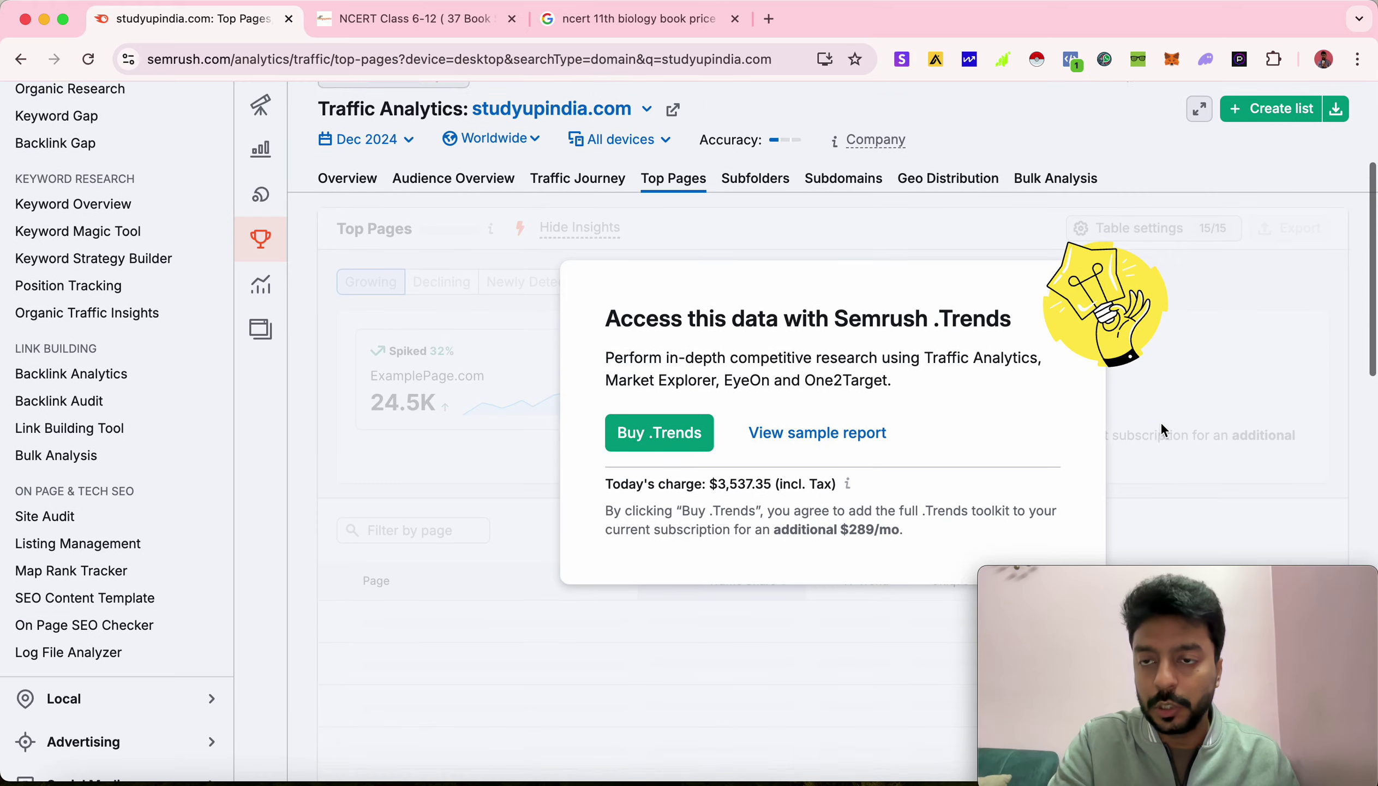
scroll(1161, 421, down, 5)
scroll(1160, 422, up, 6)
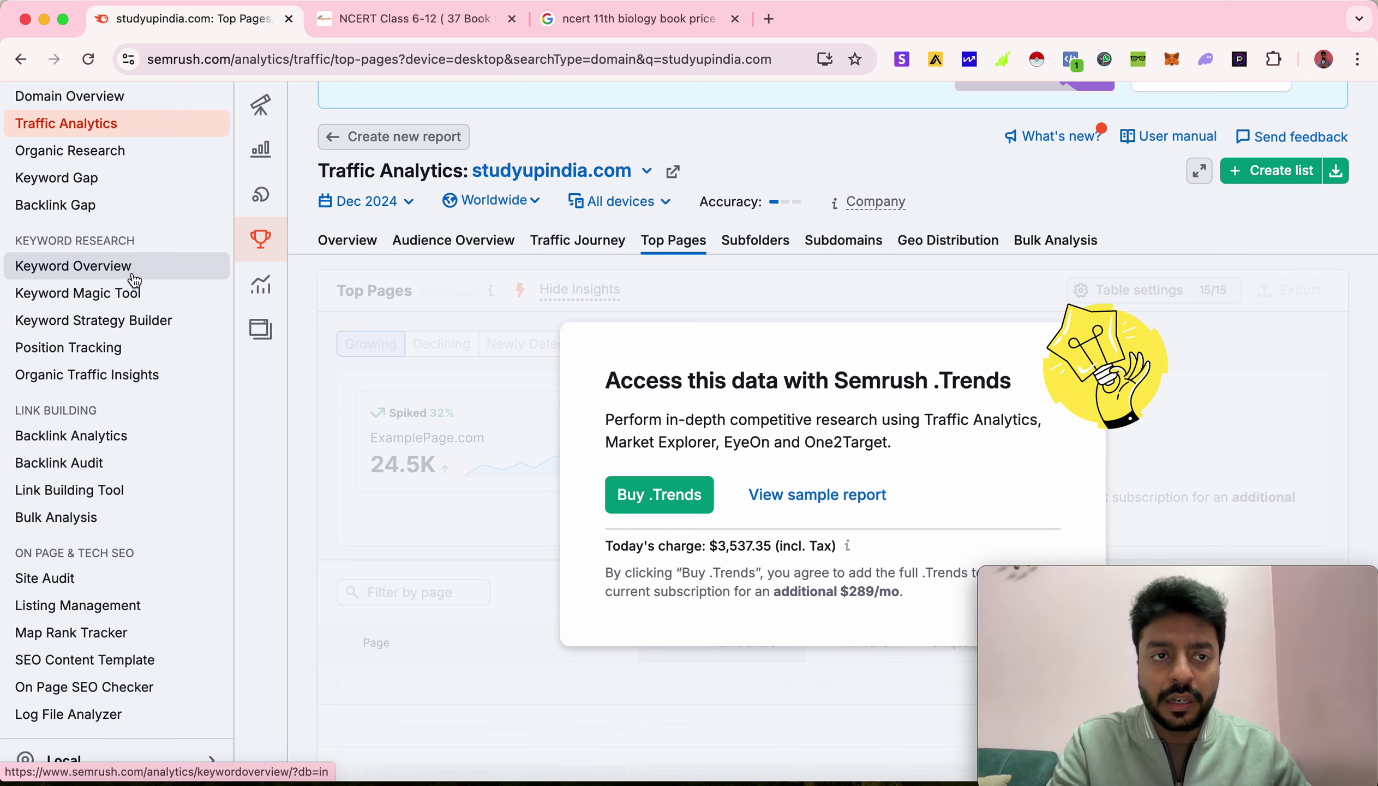
scroll(134, 279, up, 3)
scroll(84, 190, up, 1)
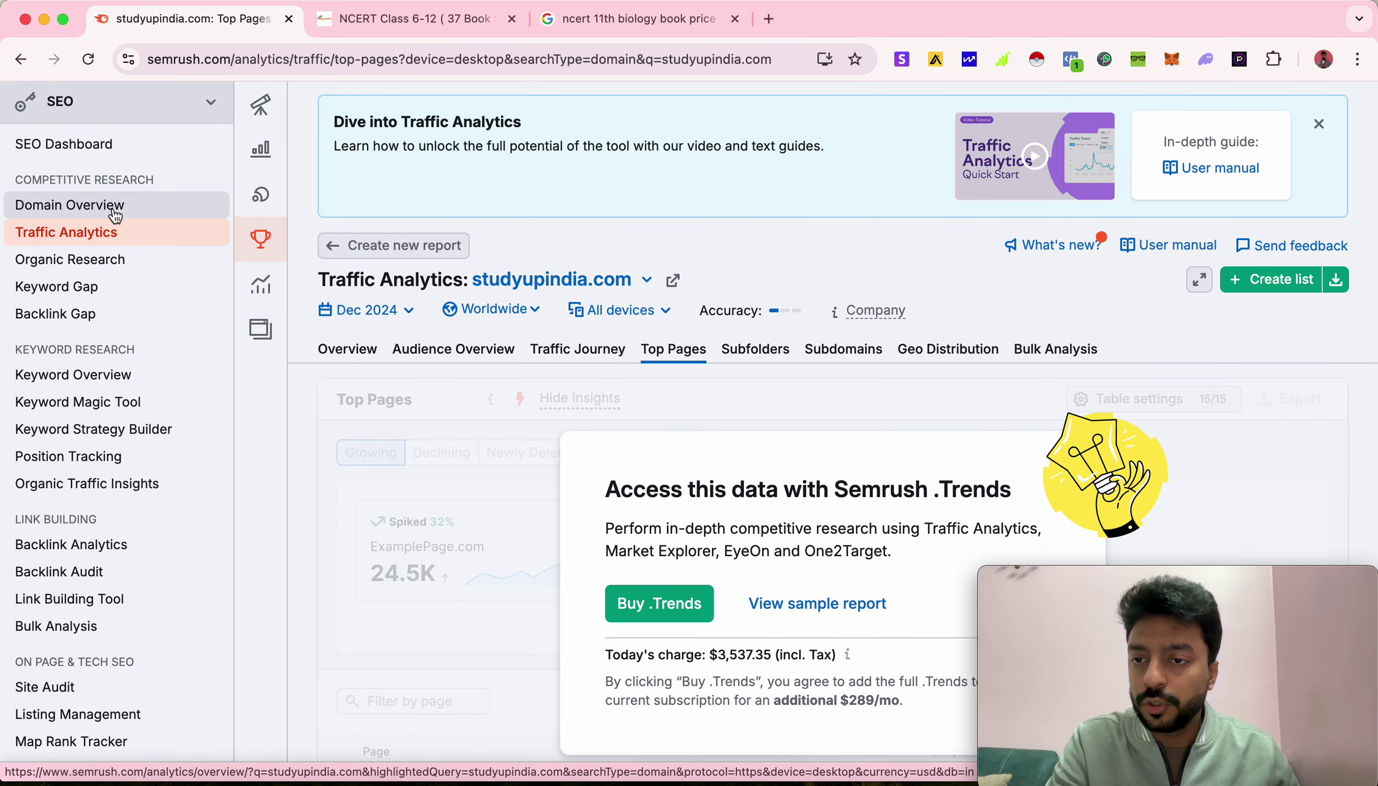
- In the Google results, copy the related search "Ncert 11th biology book price in english" from the People also search for suggestions
click(645, 16)
scroll(611, 329, down, 10)
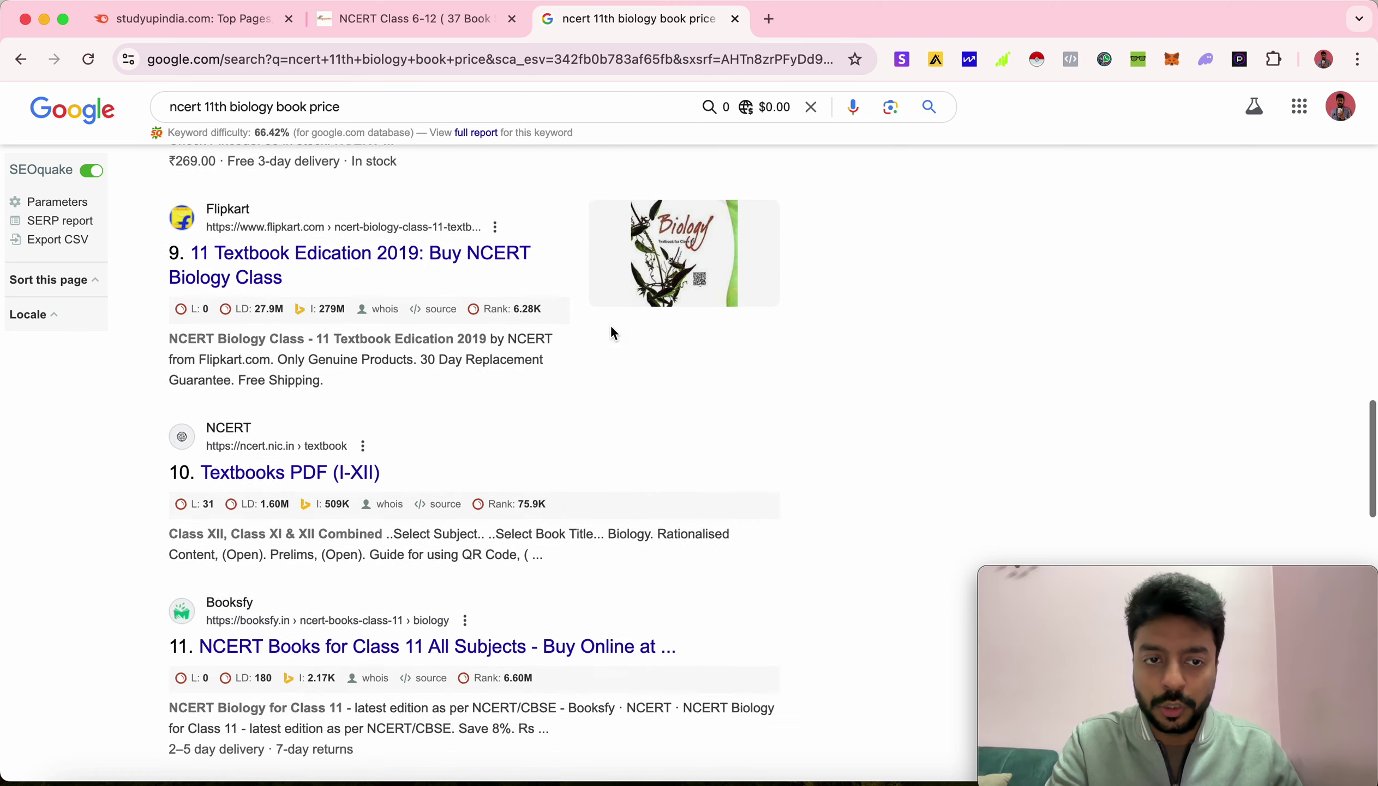
scroll(612, 333, down, 5)
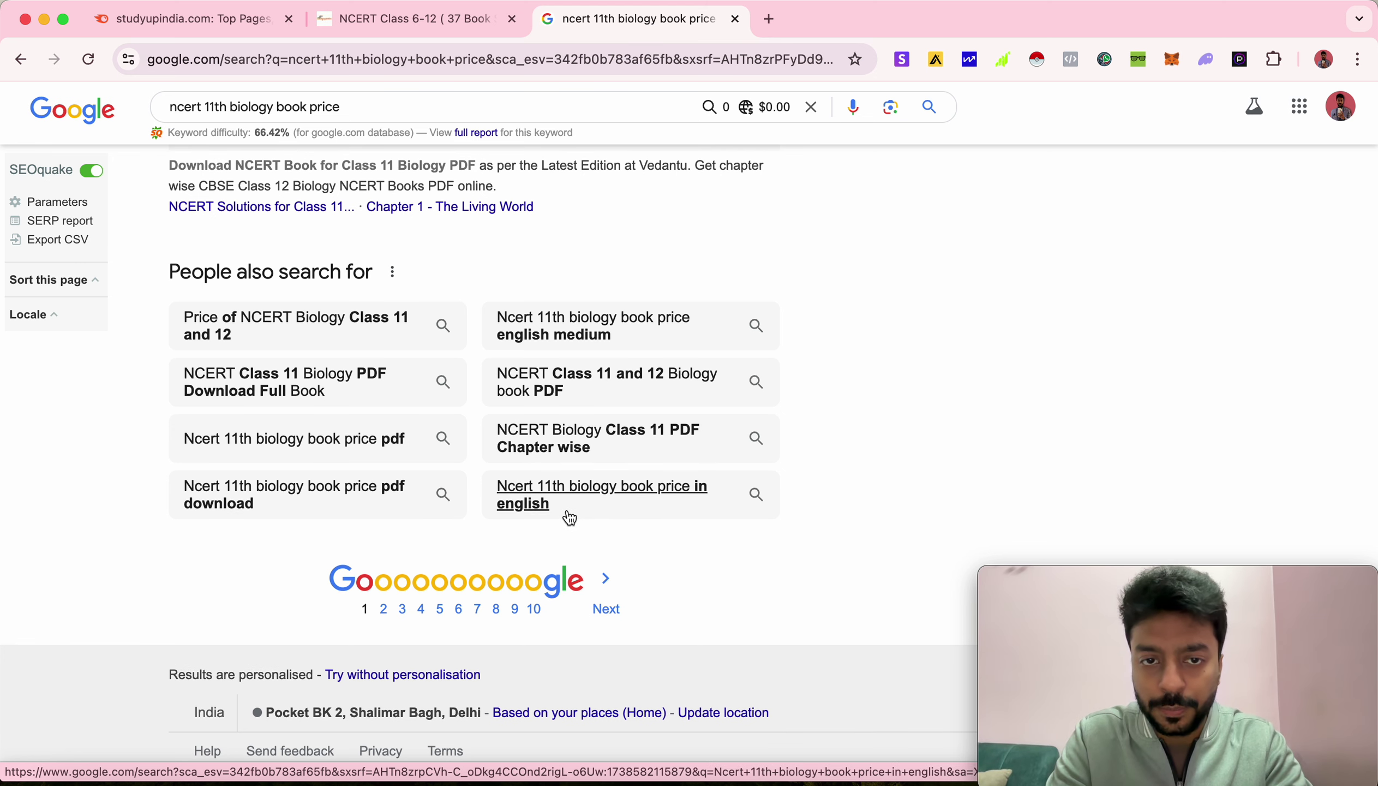
mouse_move(566, 514)
mouse_down()
mouse_move(501, 491)
mouse_move(556, 499)
mouse_up()
key(super+c)
- Run a Semrush Keyword Overview search for "Ncert 11th biology book price in english" in the India database
click(183, 15)
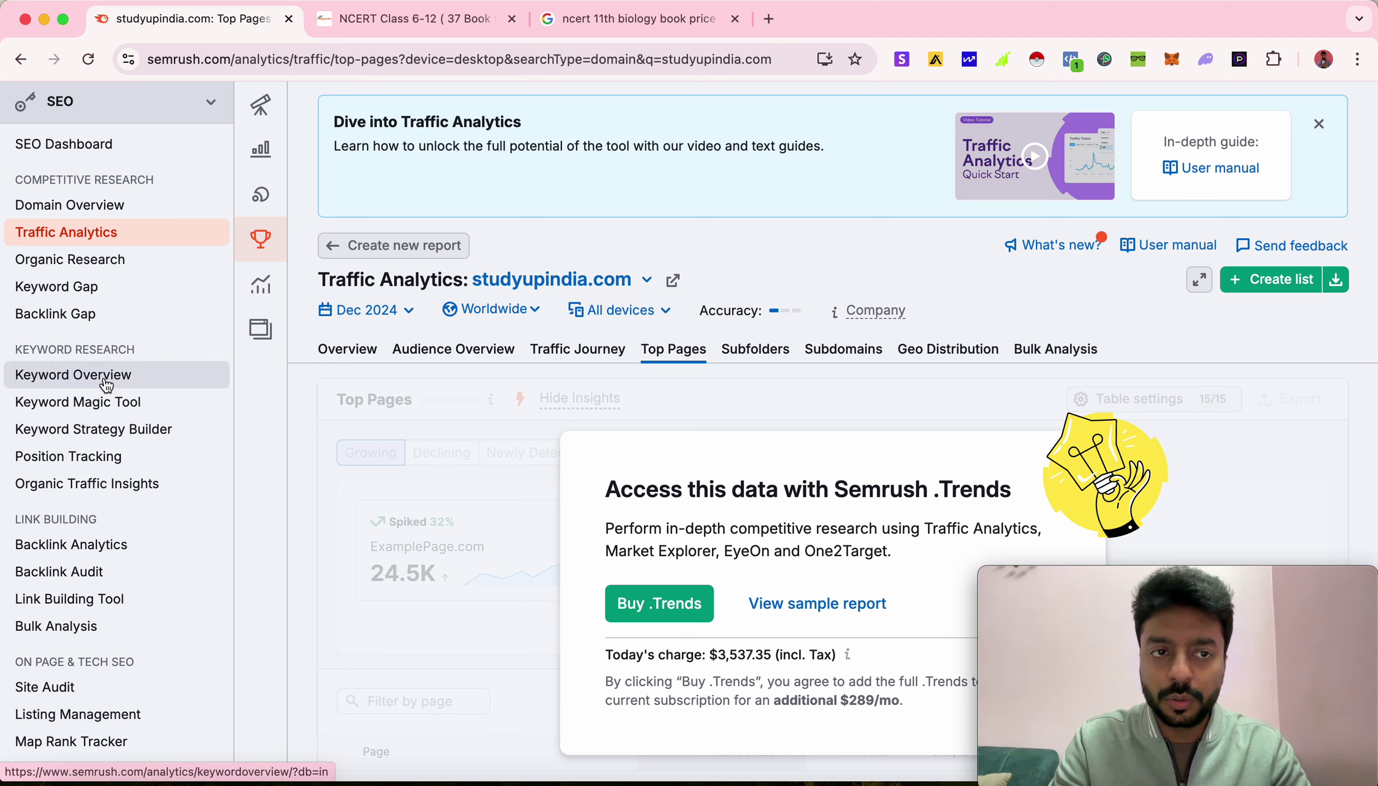
click(127, 381)
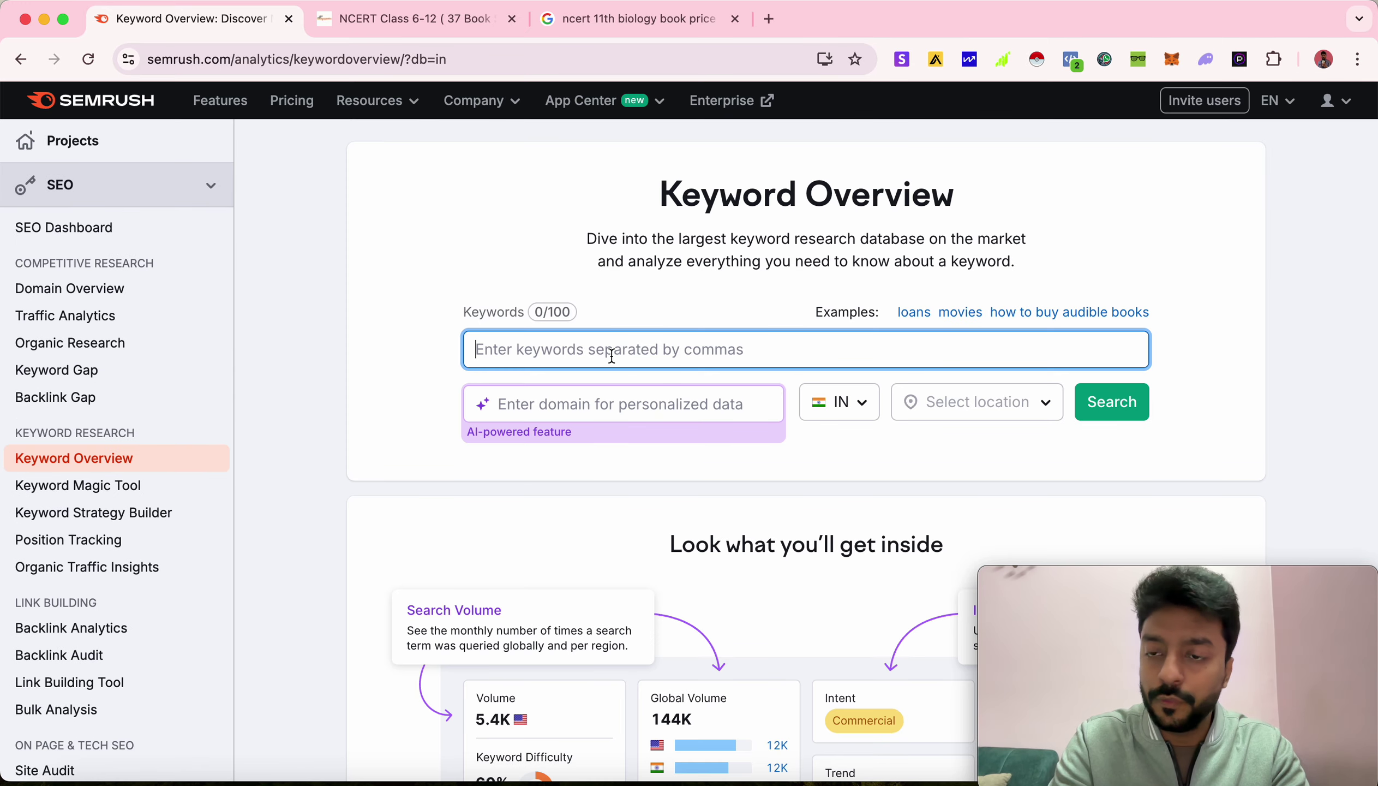
key(super+v)
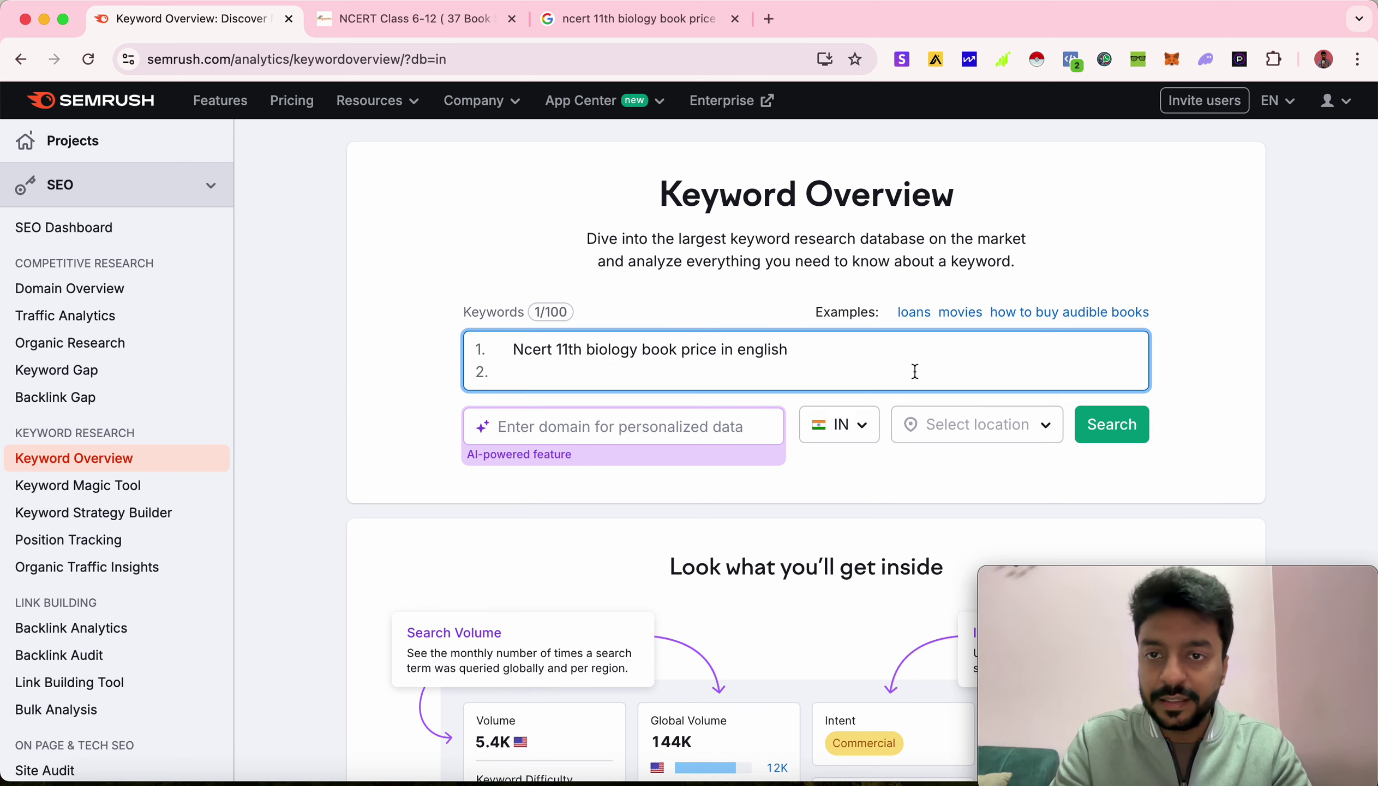
click(857, 436)
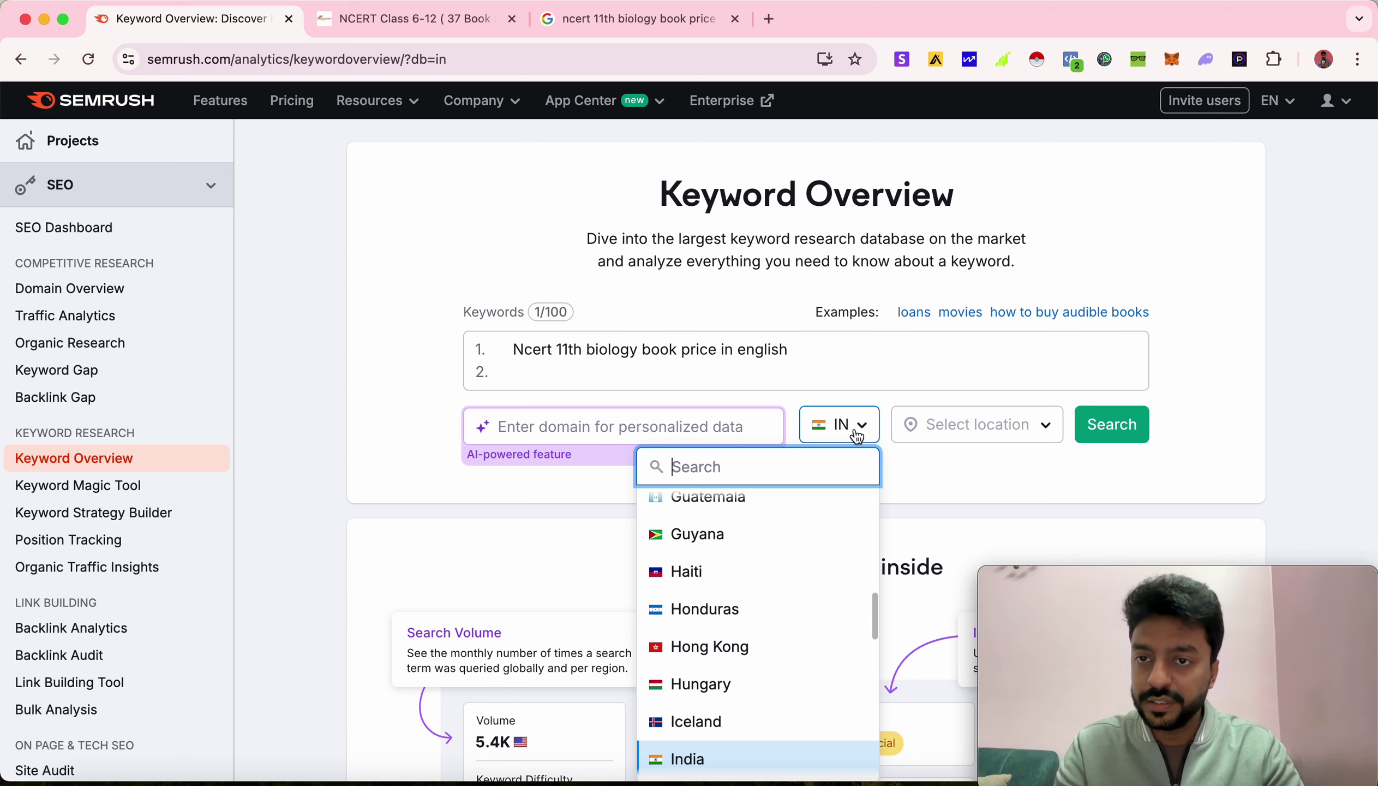
click(1131, 443)
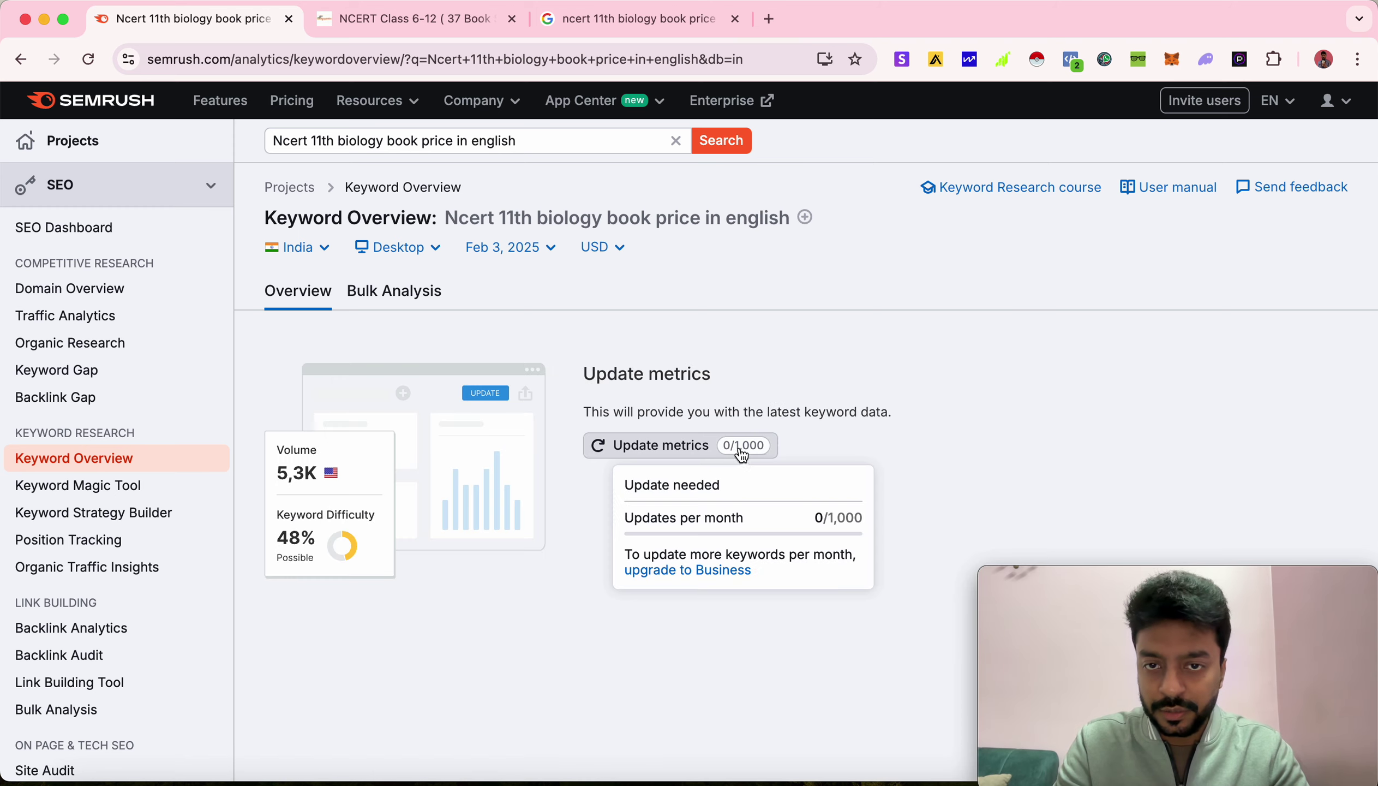
- Update the metrics for the biology book keyword and look through its volume, difficulty, keyword ideas and ad sections
click(691, 453)
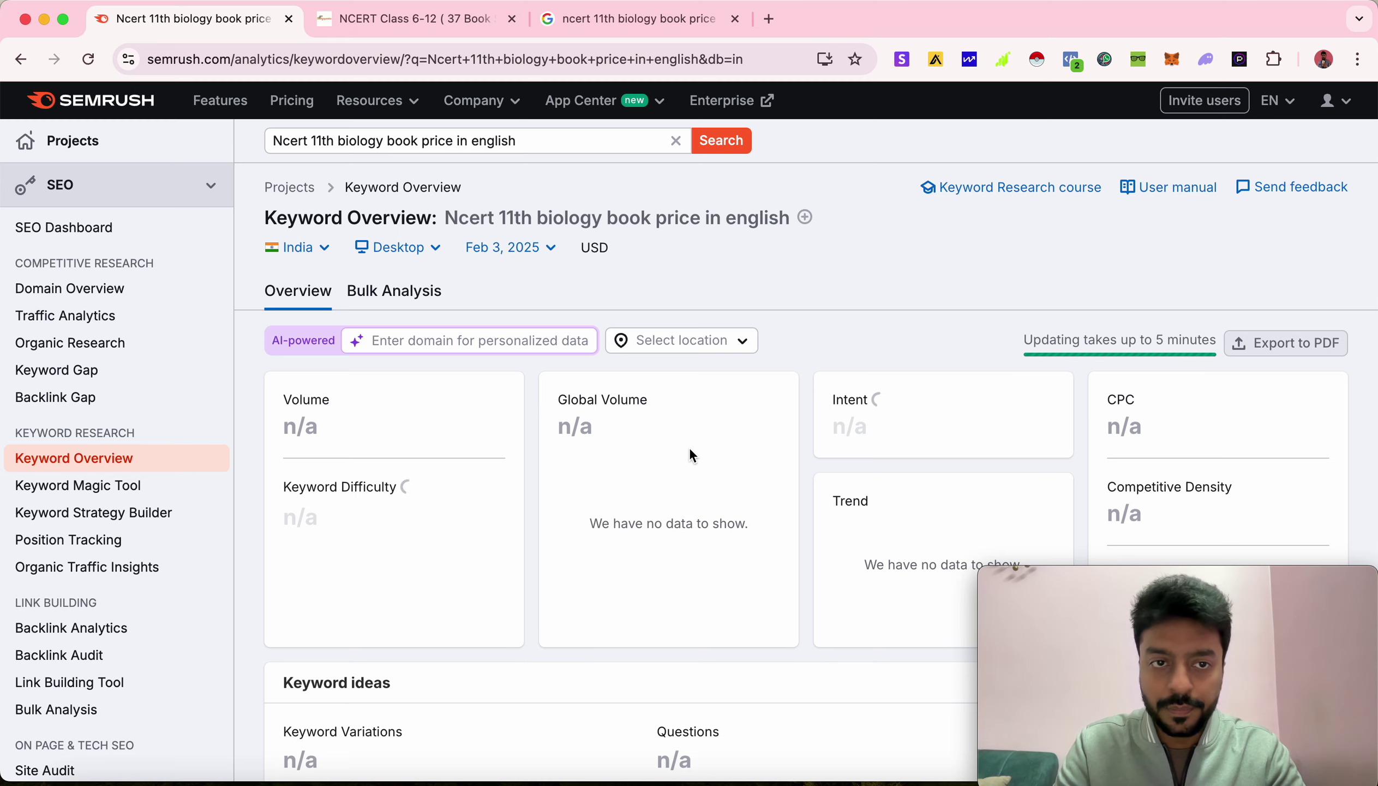
scroll(691, 454, down, 10)
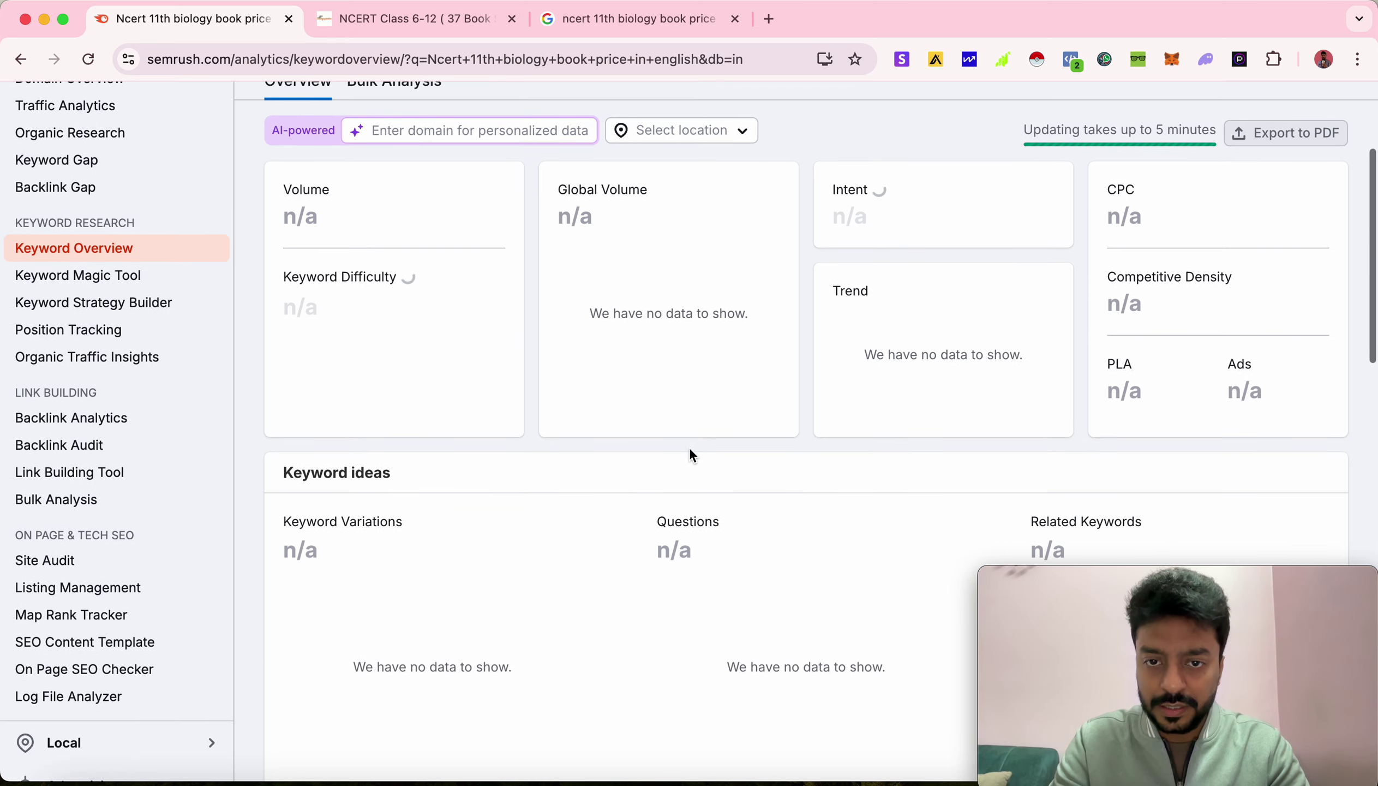
scroll(690, 449, down, 20)
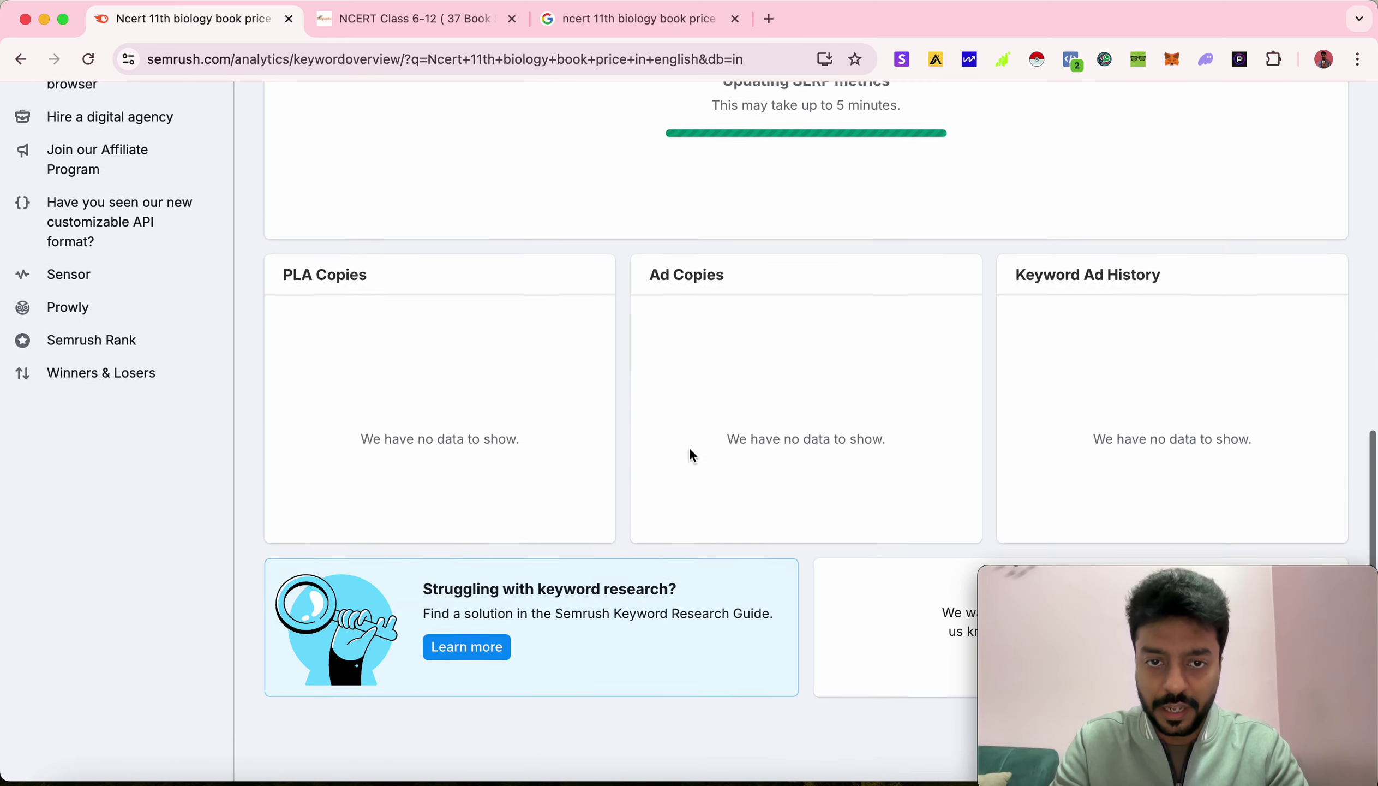
scroll(690, 448, up, 20)
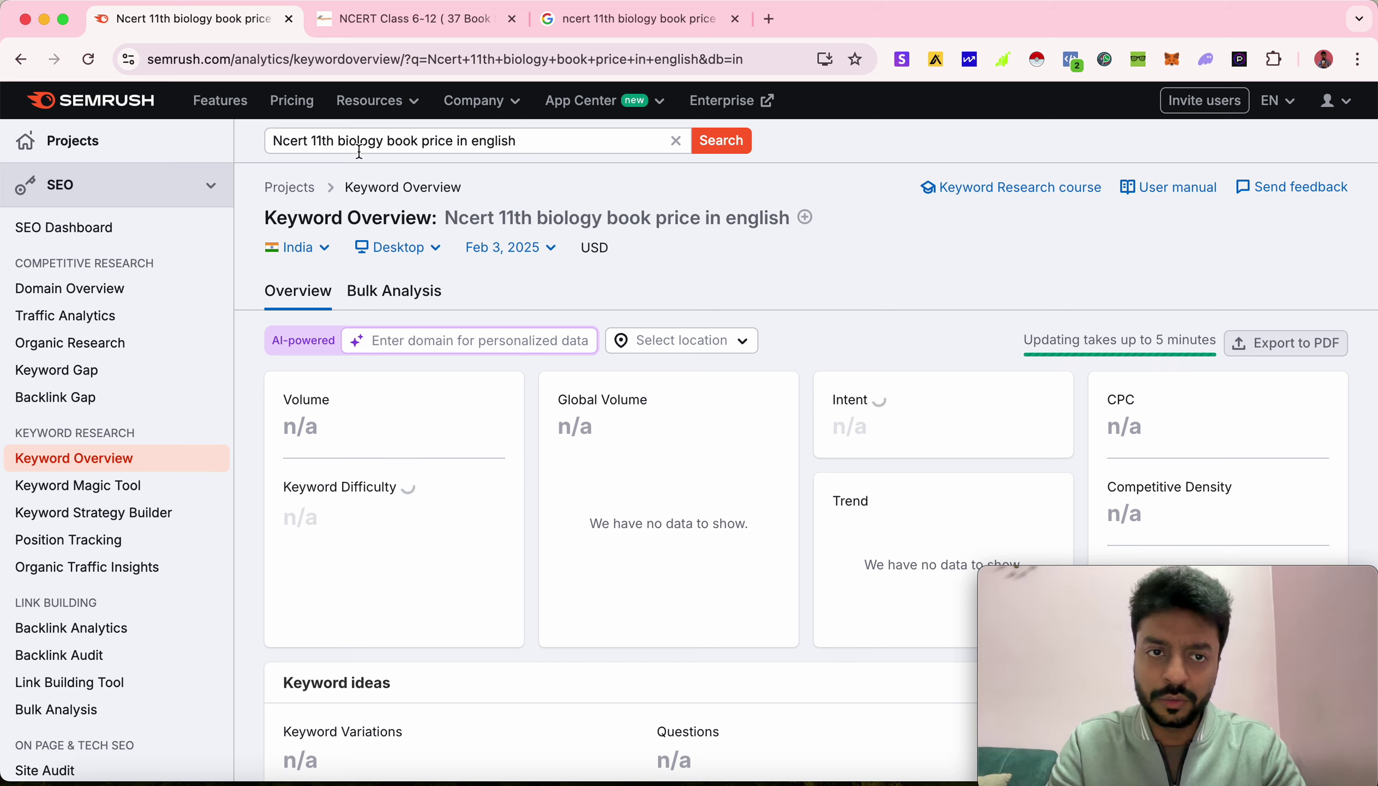
- Switch to the Google results page and search for "ncert class 12 book price" instead of the biology book query
click(636, 22)
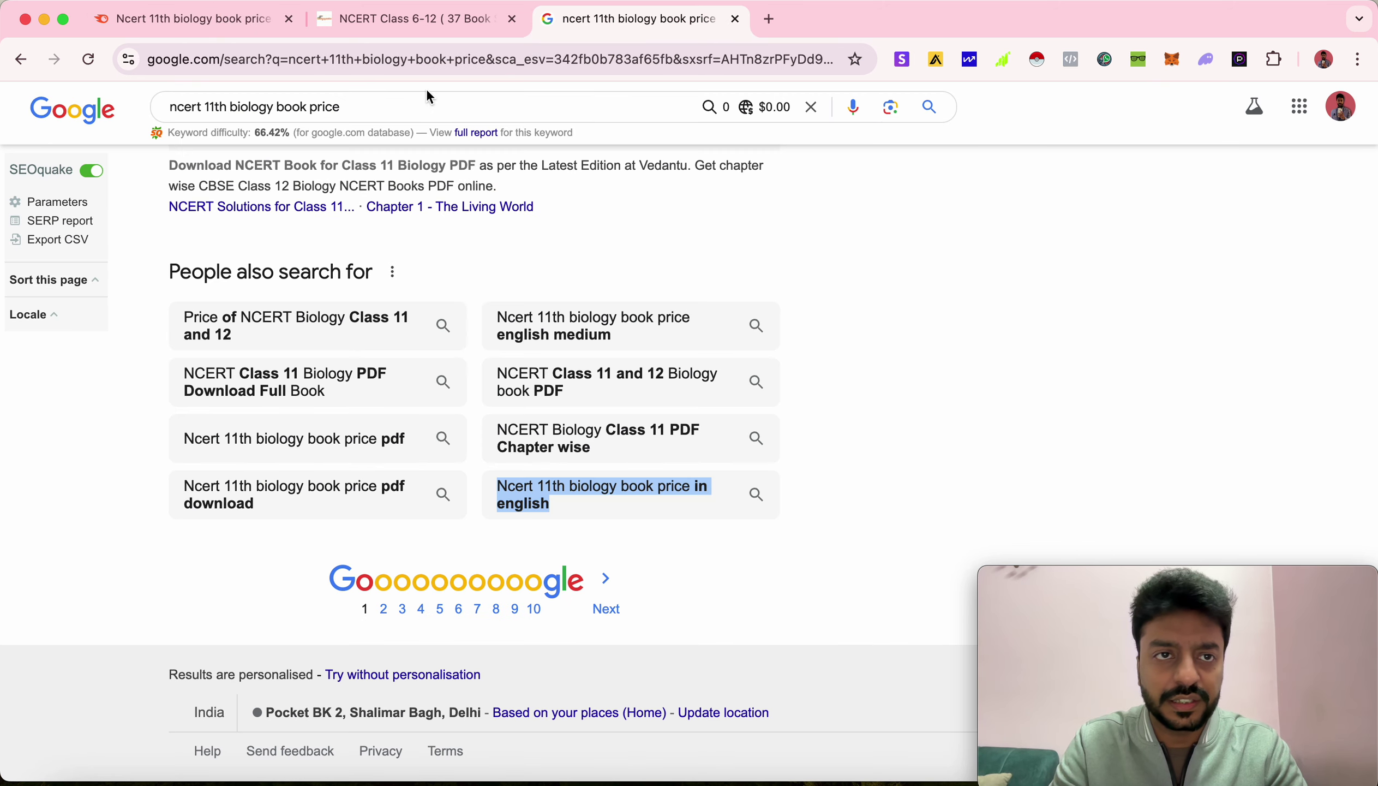
click(403, 104)
key(super+a)
text(nce)
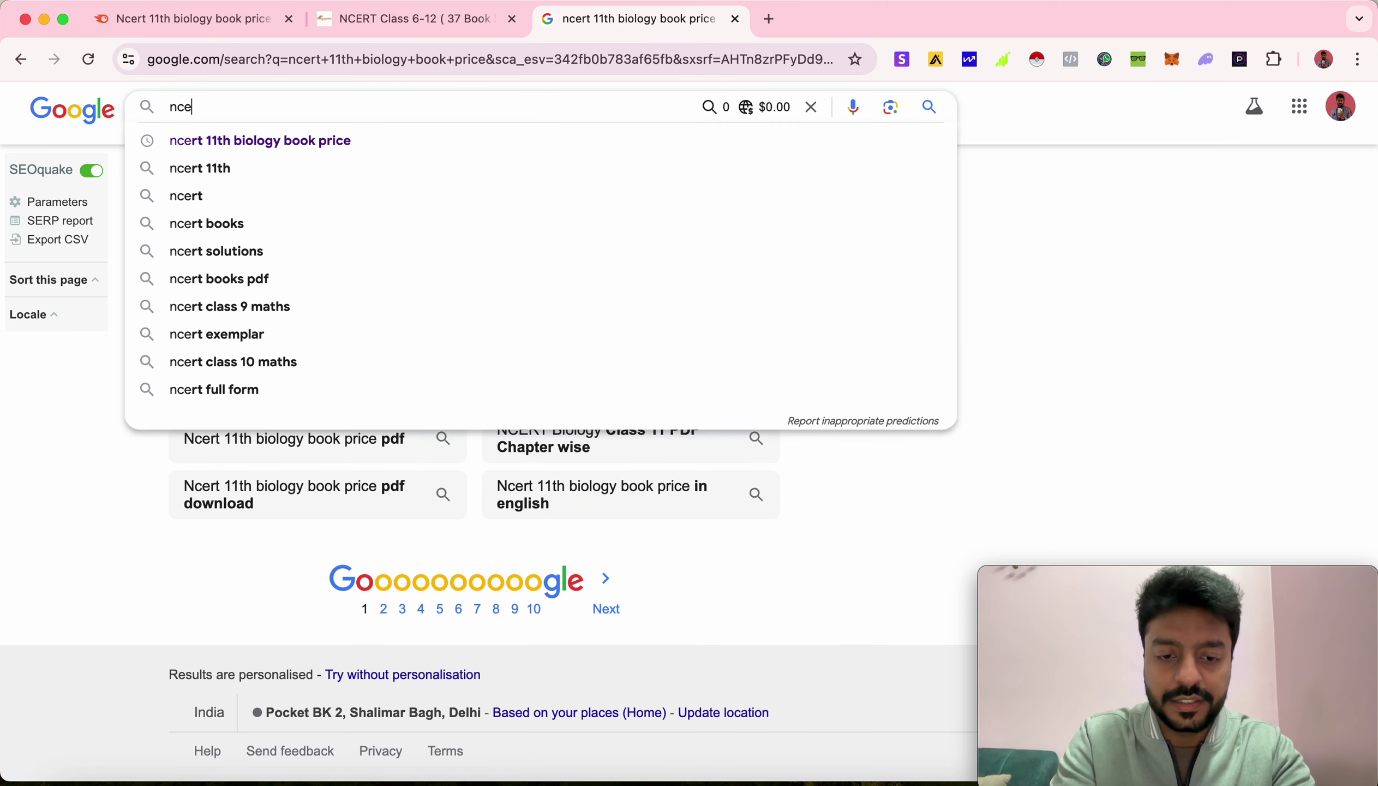
text(rt class 12 book price)
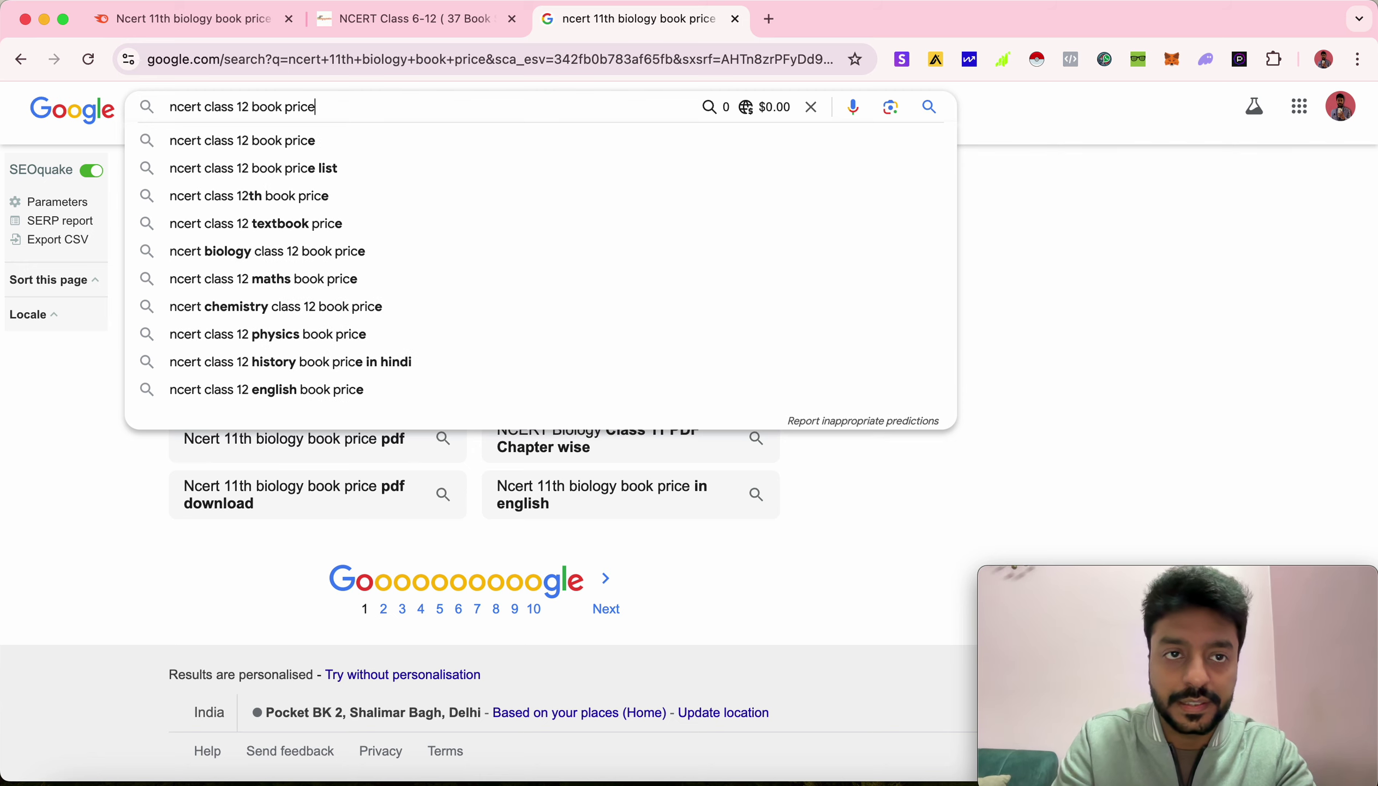
key(Return)
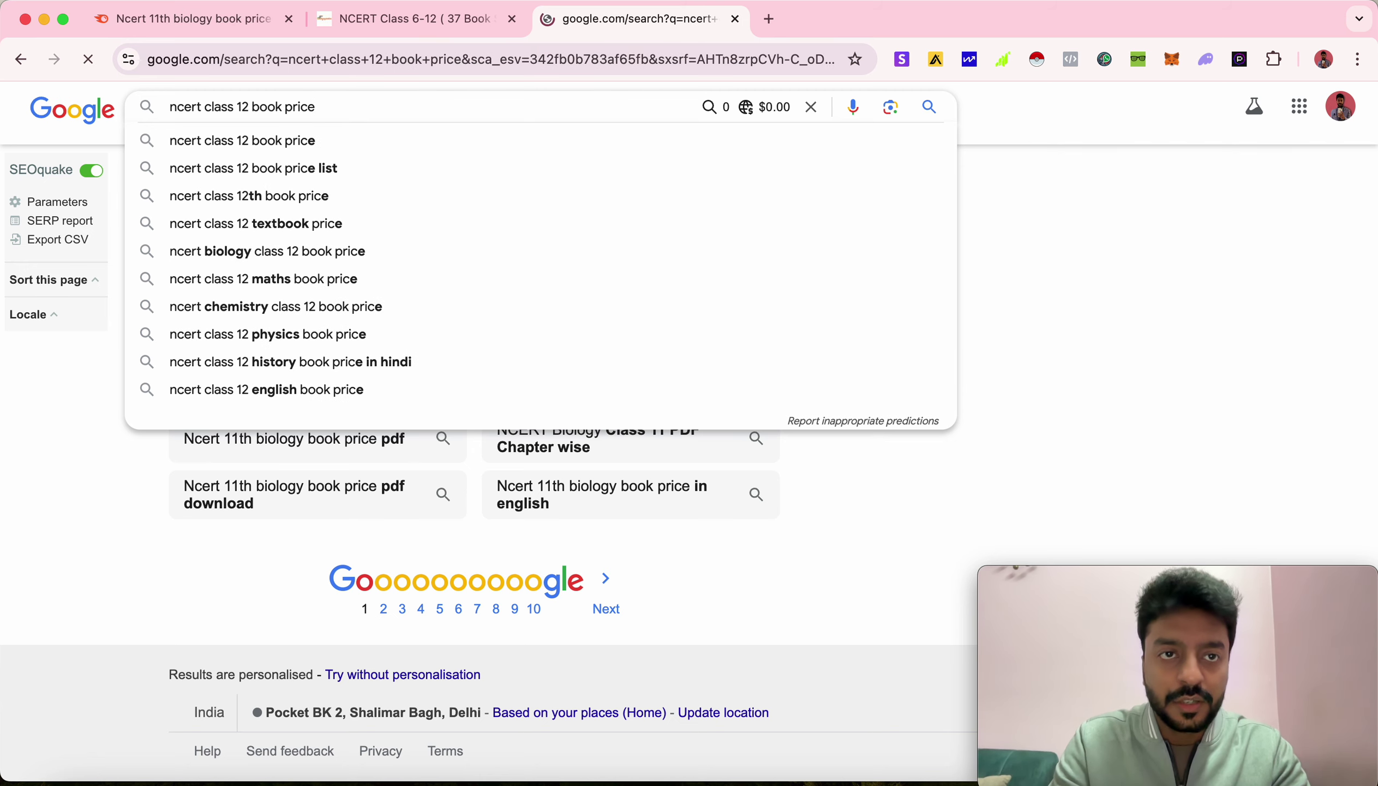
- Copy the Google query "ncert class 12 book price" and run a Semrush Keyword Overview search for it
click(377, 128)
key(super+a)
key(super+c)
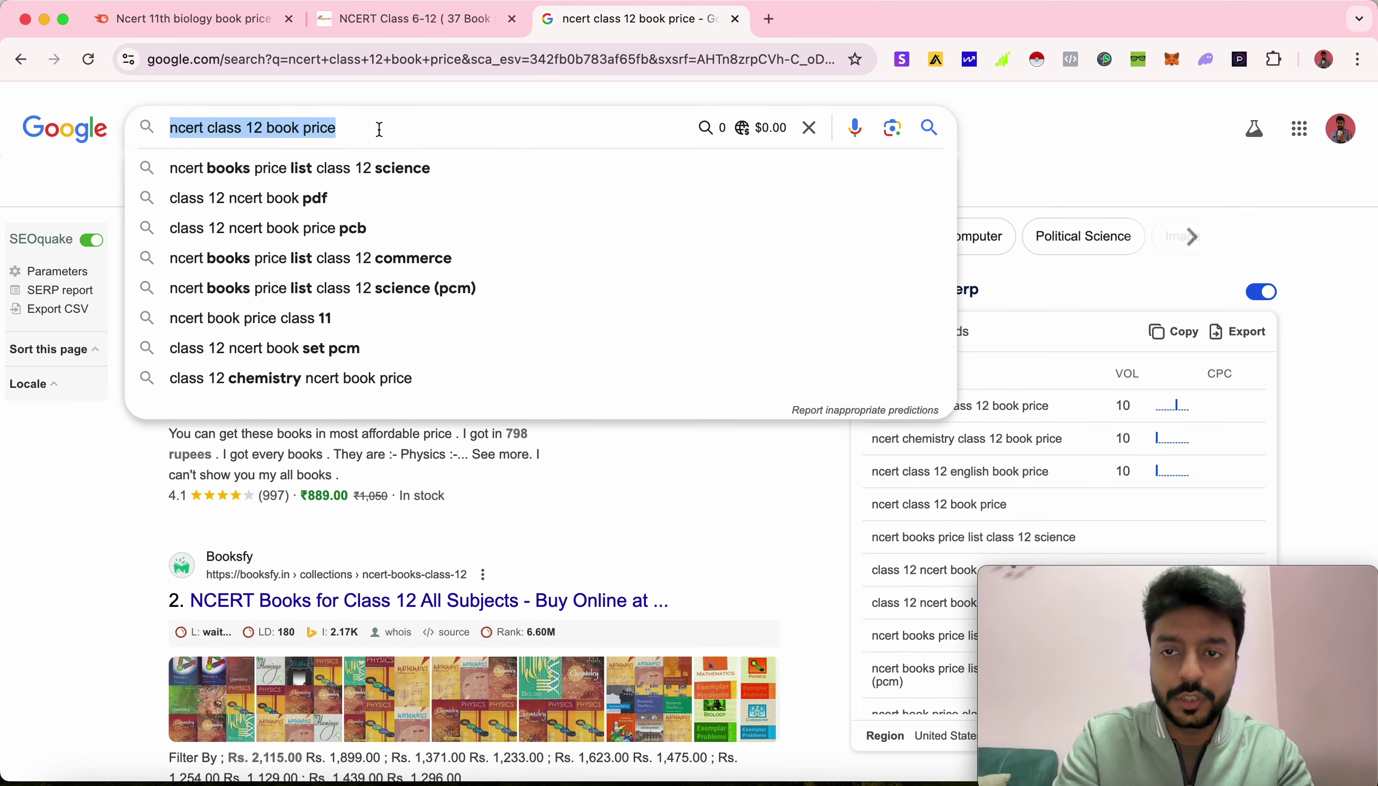
click(187, 22)
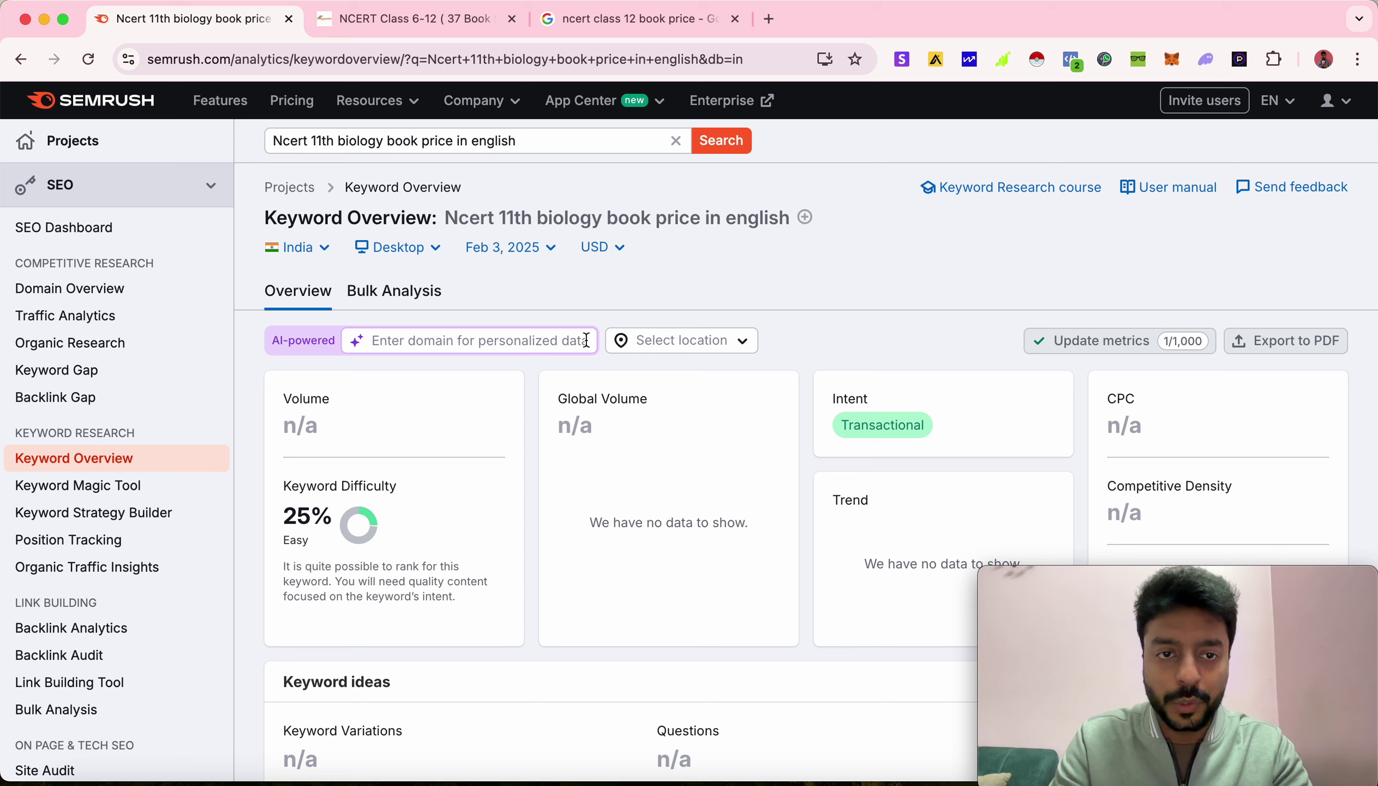
triple_click(443, 143)
key(super+v)
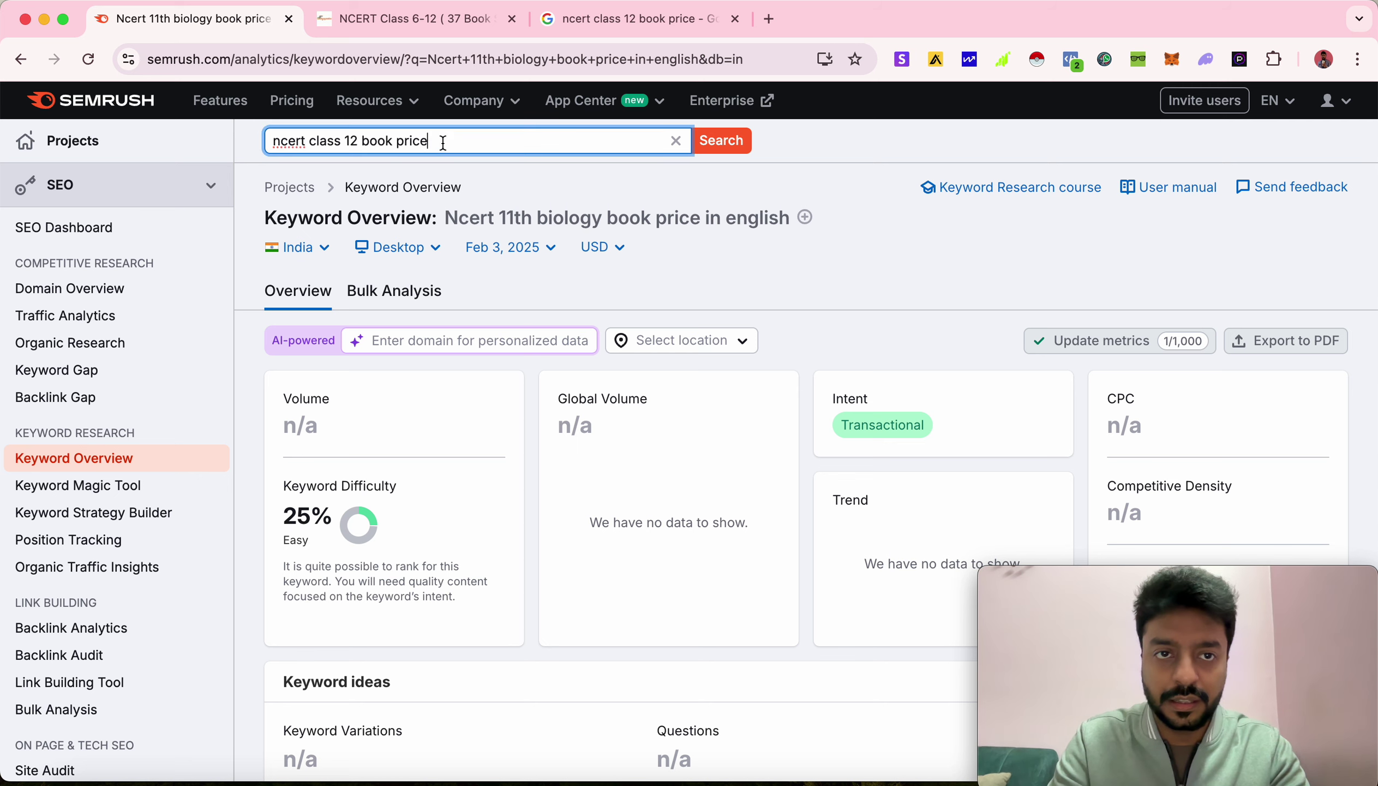
click(721, 142)
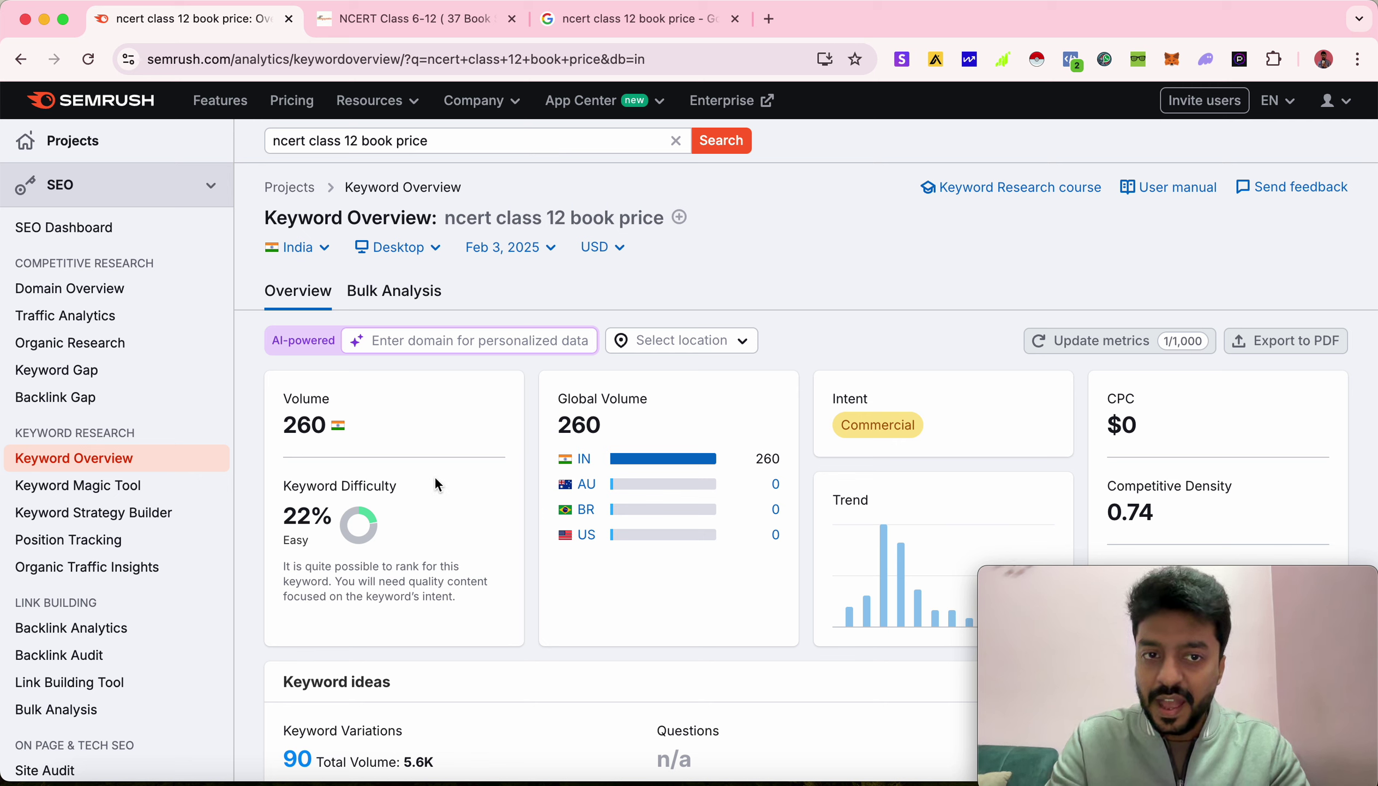
- Examine the class 12 book price keyword's volume, difficulty, keyword ideas and the top ten ranking pages in SERP Analysis
scroll(434, 481, down, 1)
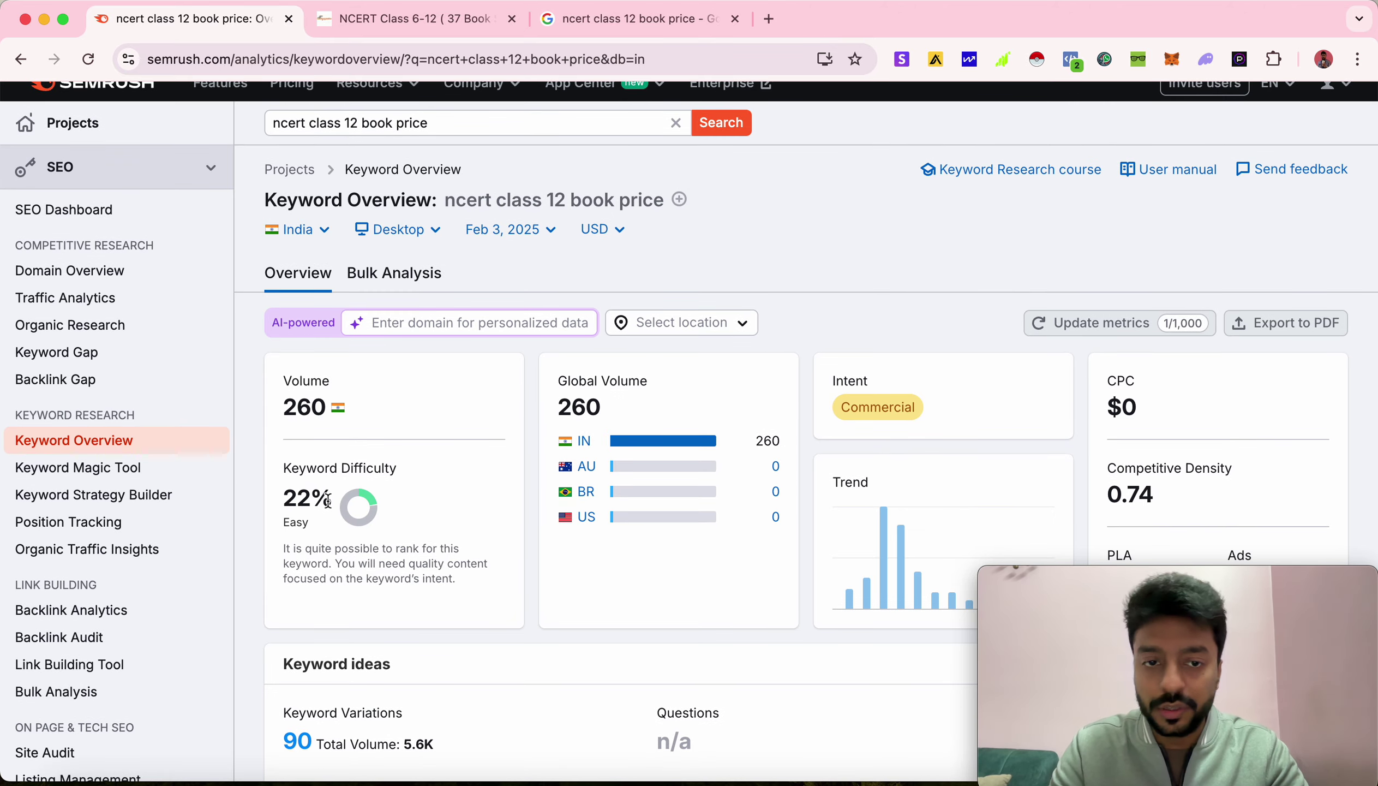
scroll(326, 499, down, 10)
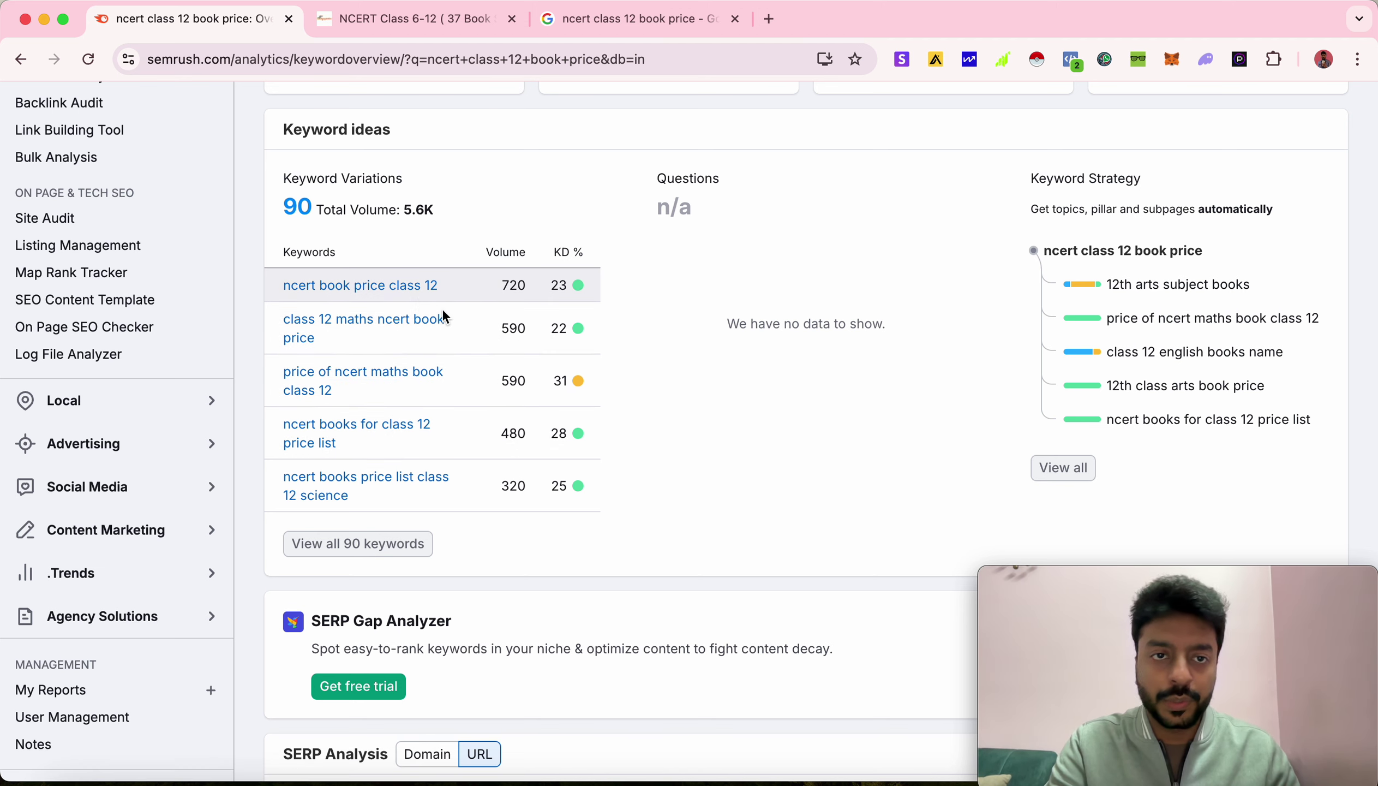
scroll(437, 413, down, 15)
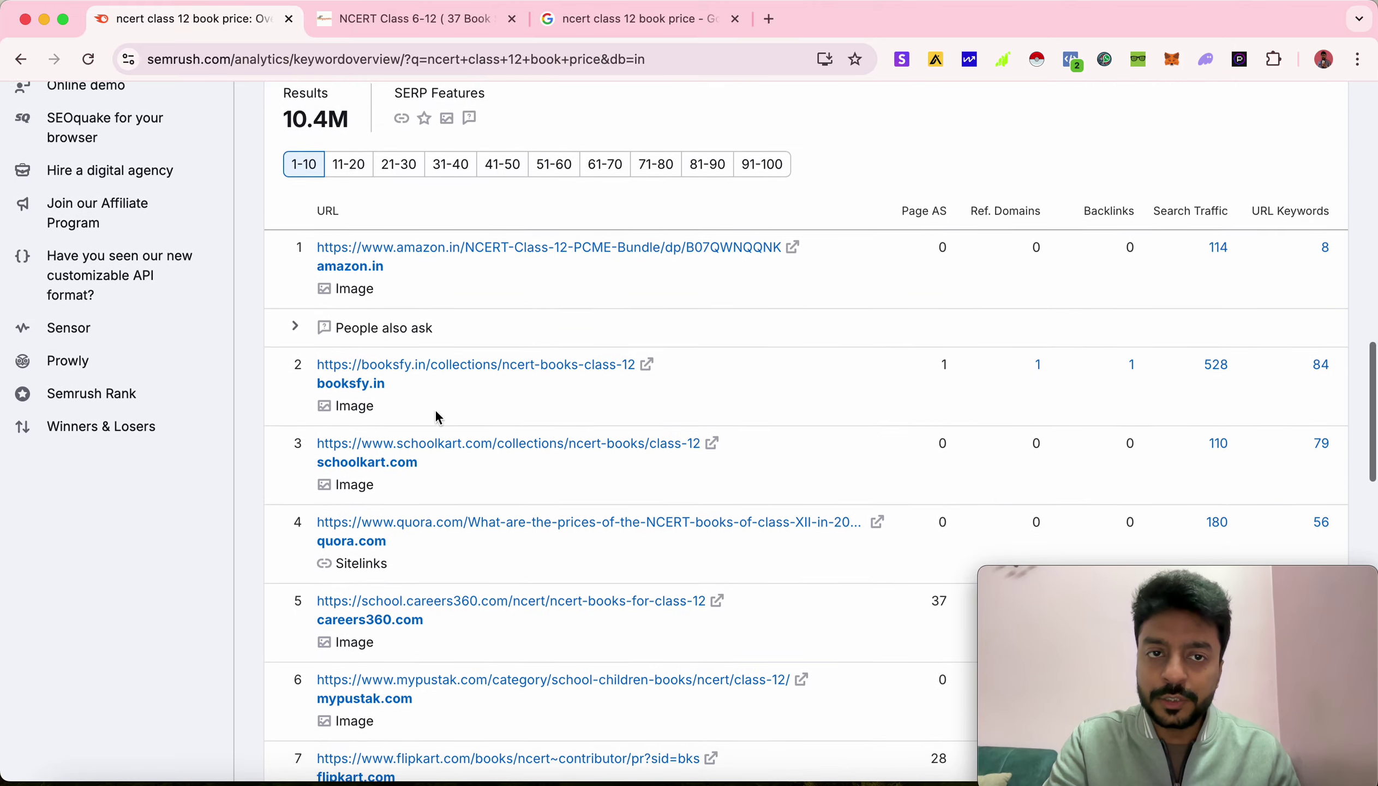
scroll(434, 415, up, 20)
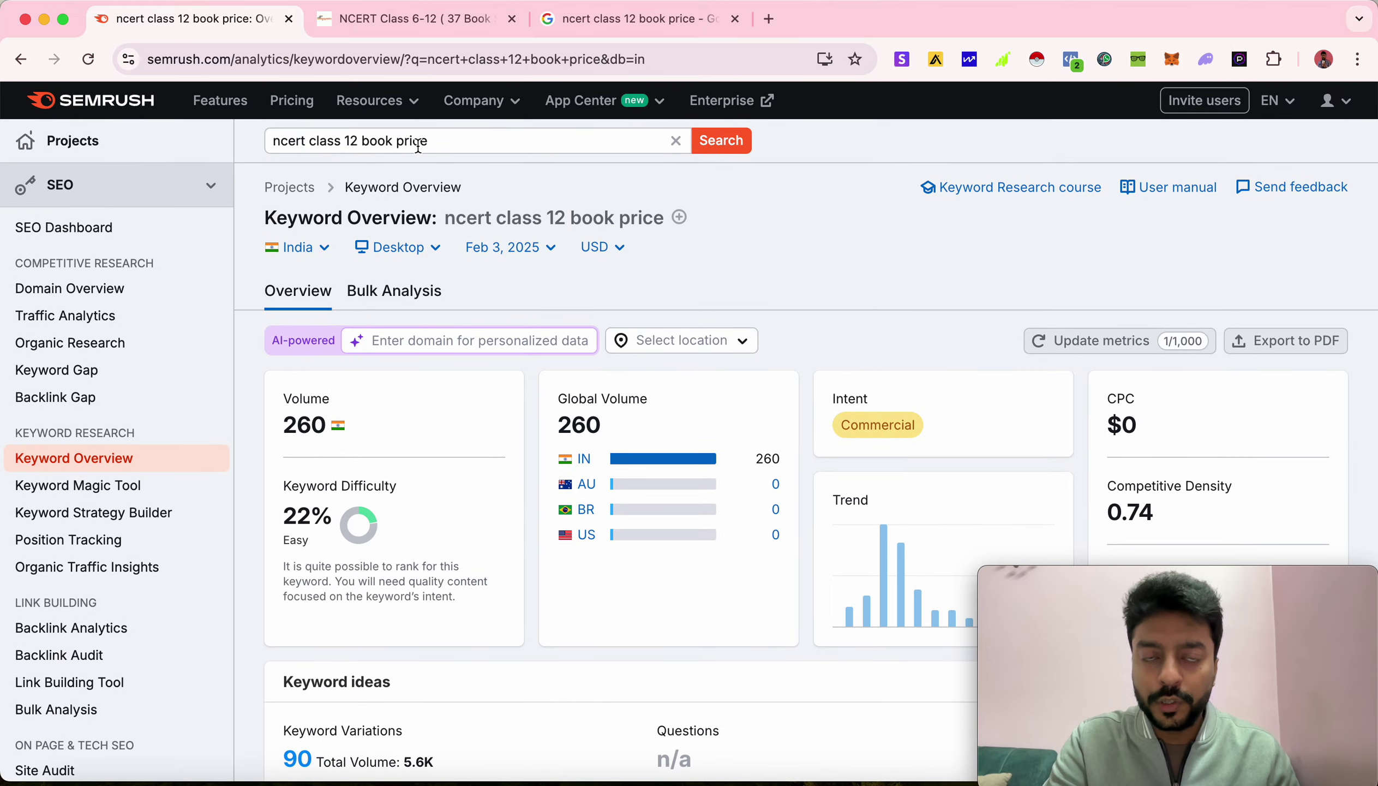
scroll(504, 208, down, 15)
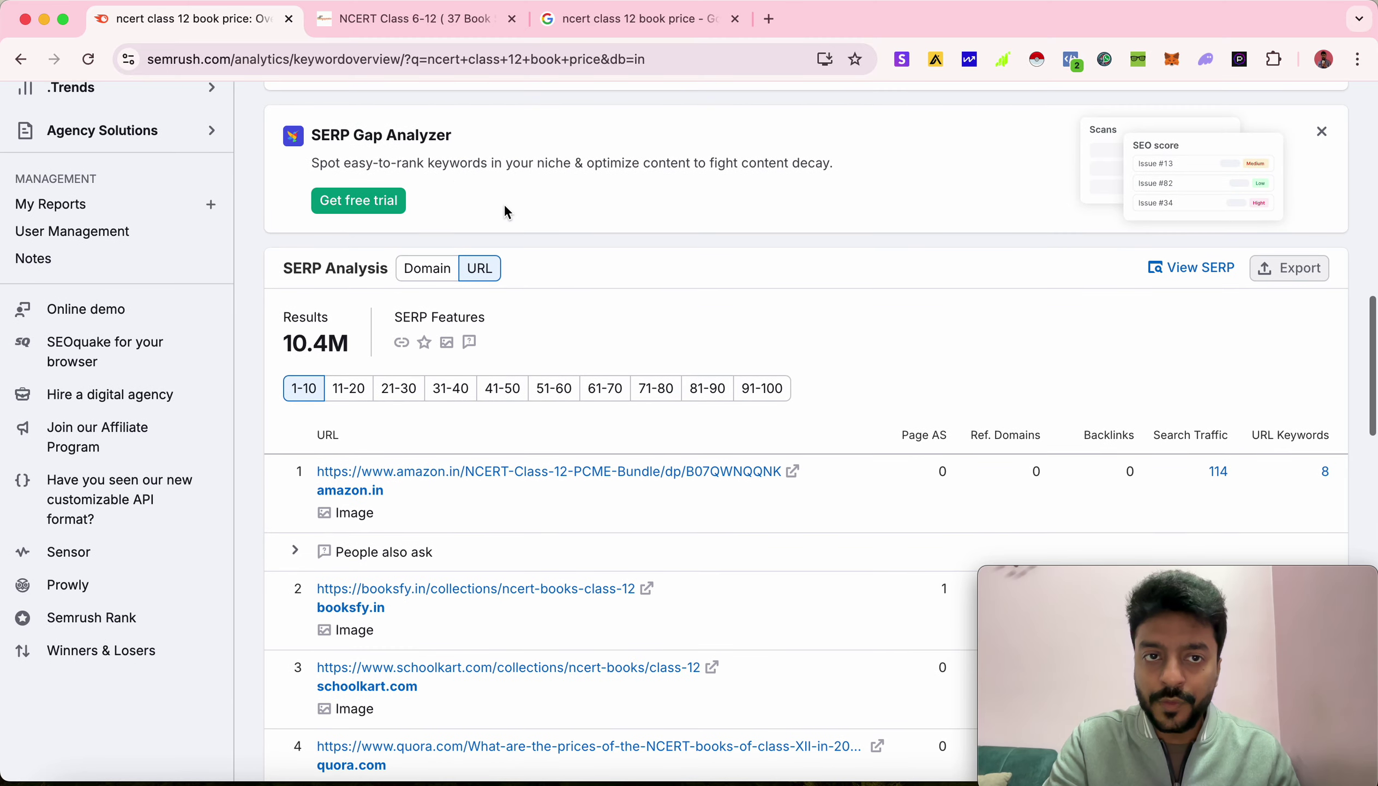
scroll(503, 203, down, 5)
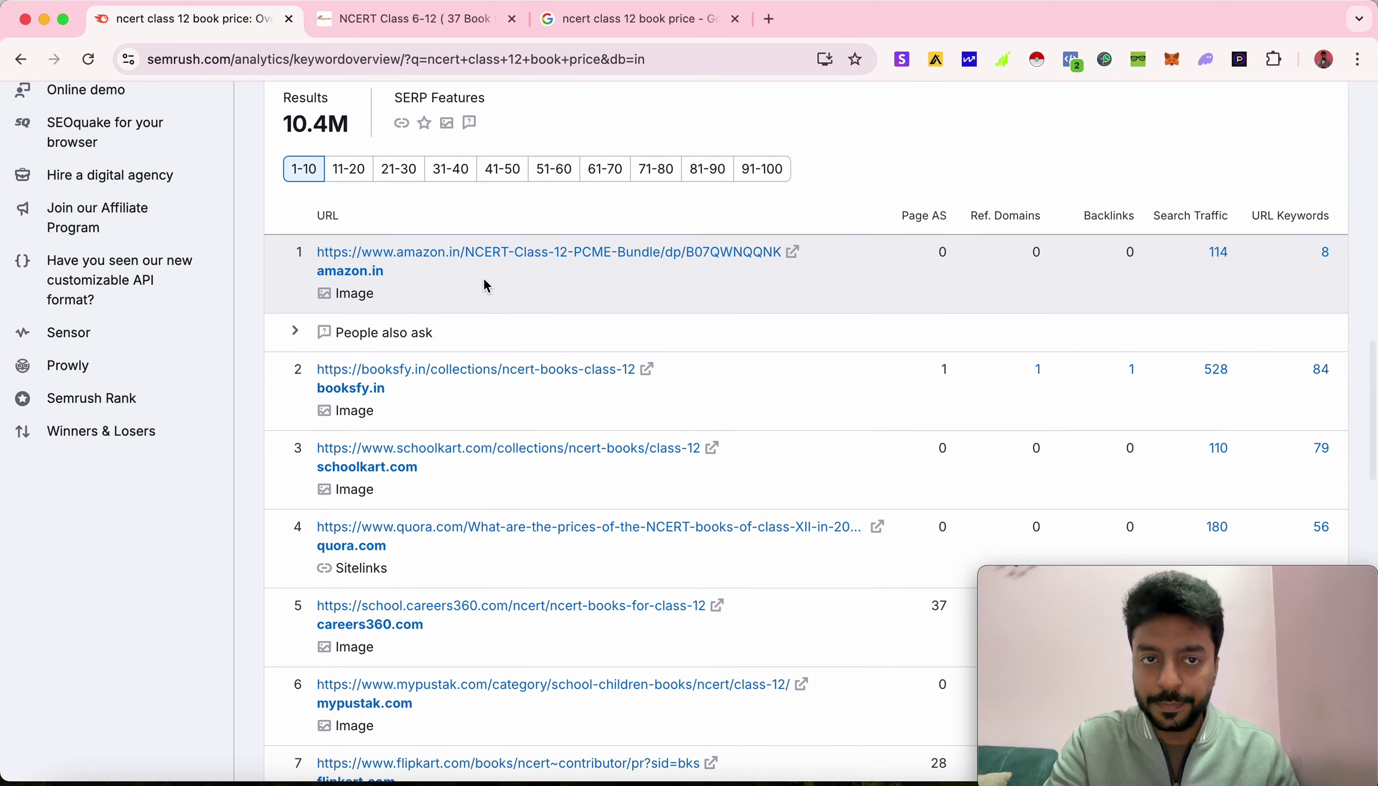
scroll(484, 279, down, 2)
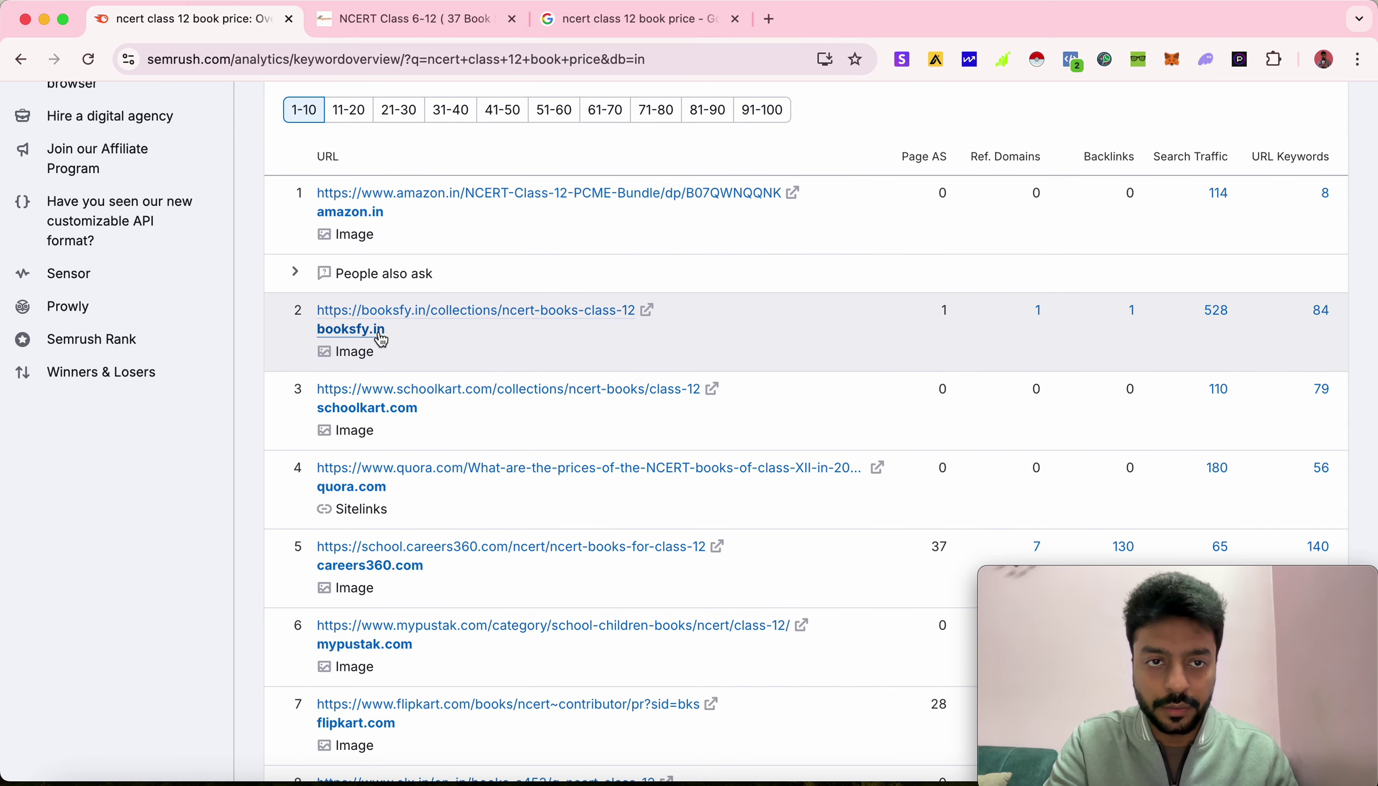
scroll(418, 339, down, 1)
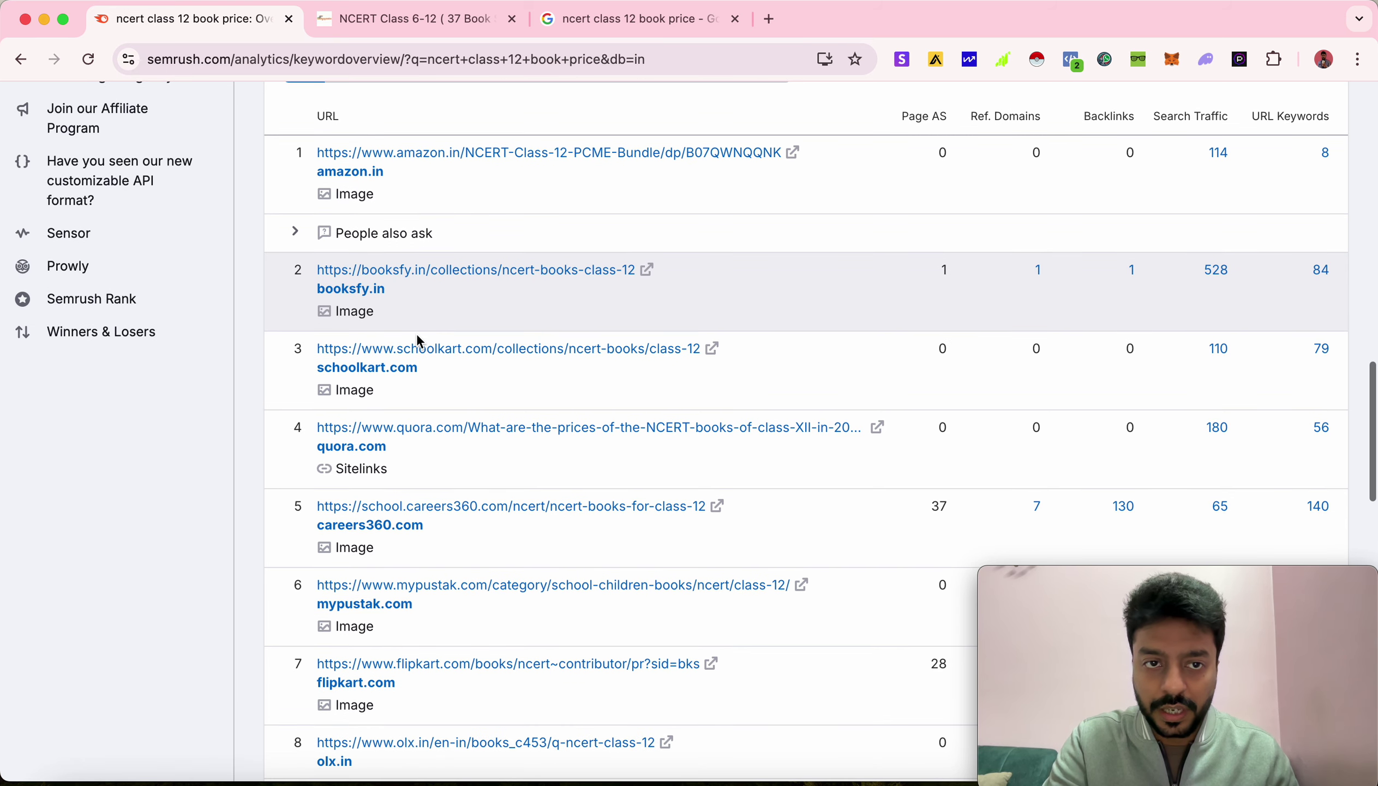
scroll(405, 356, down, 2)
scroll(390, 380, down, 1)
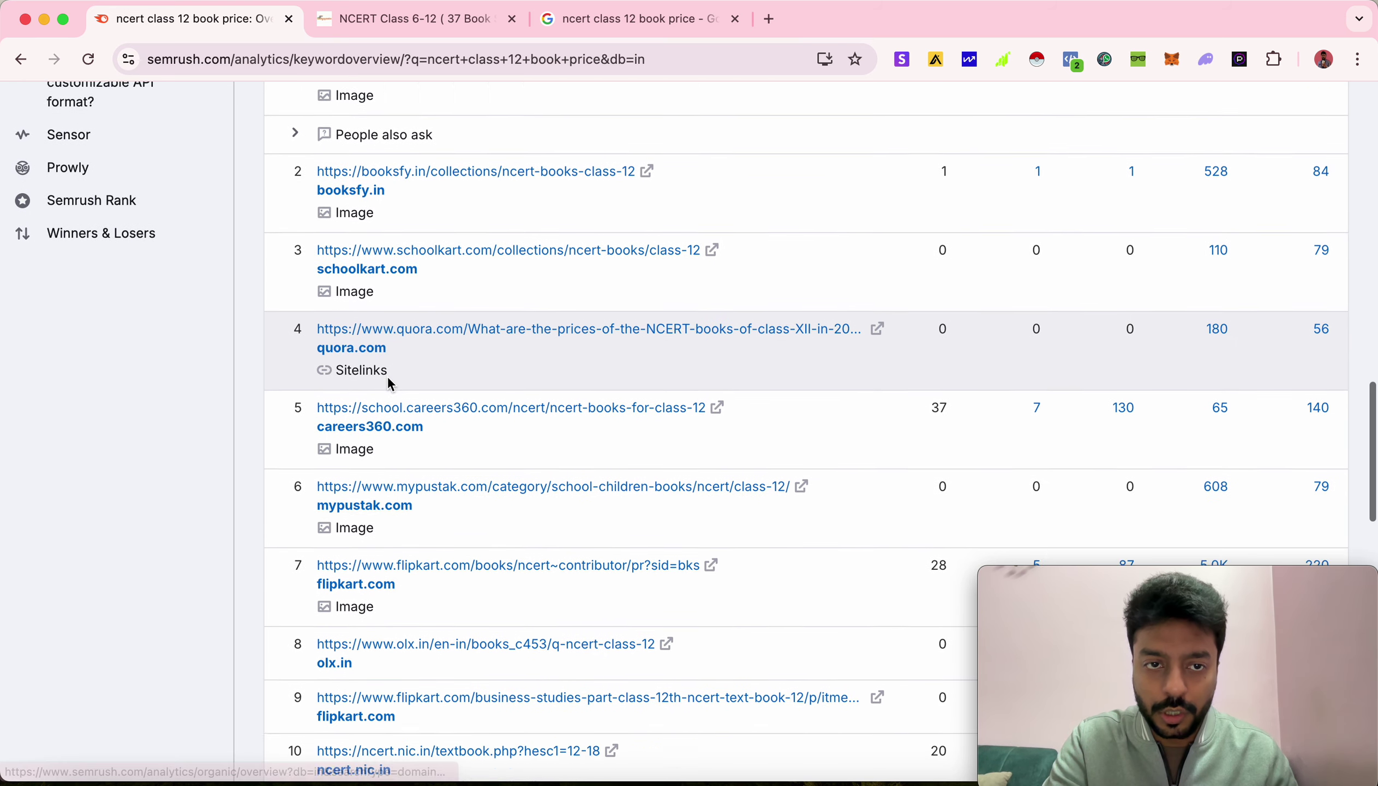
scroll(432, 408, down, 10)
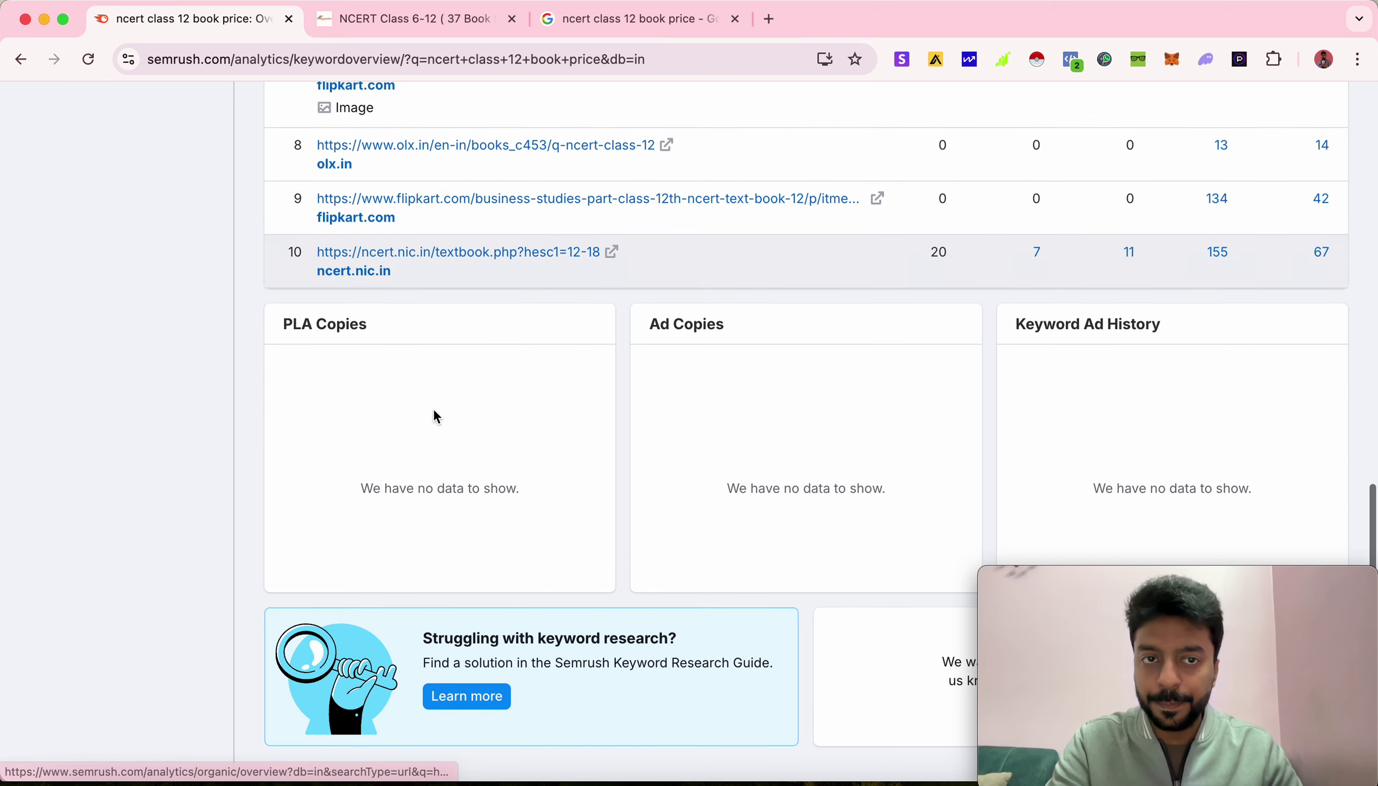
scroll(565, 381, up, 12)
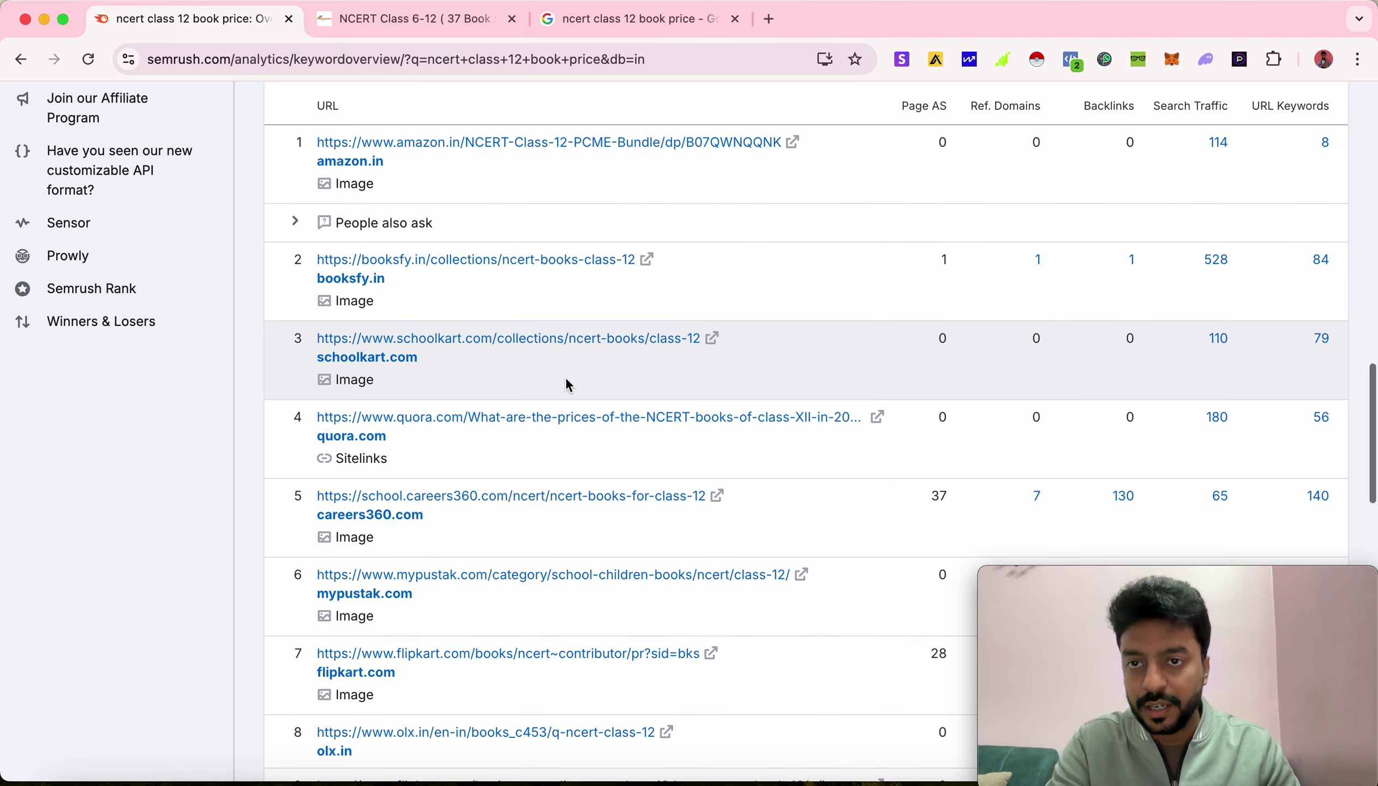
scroll(565, 384, down, 15)
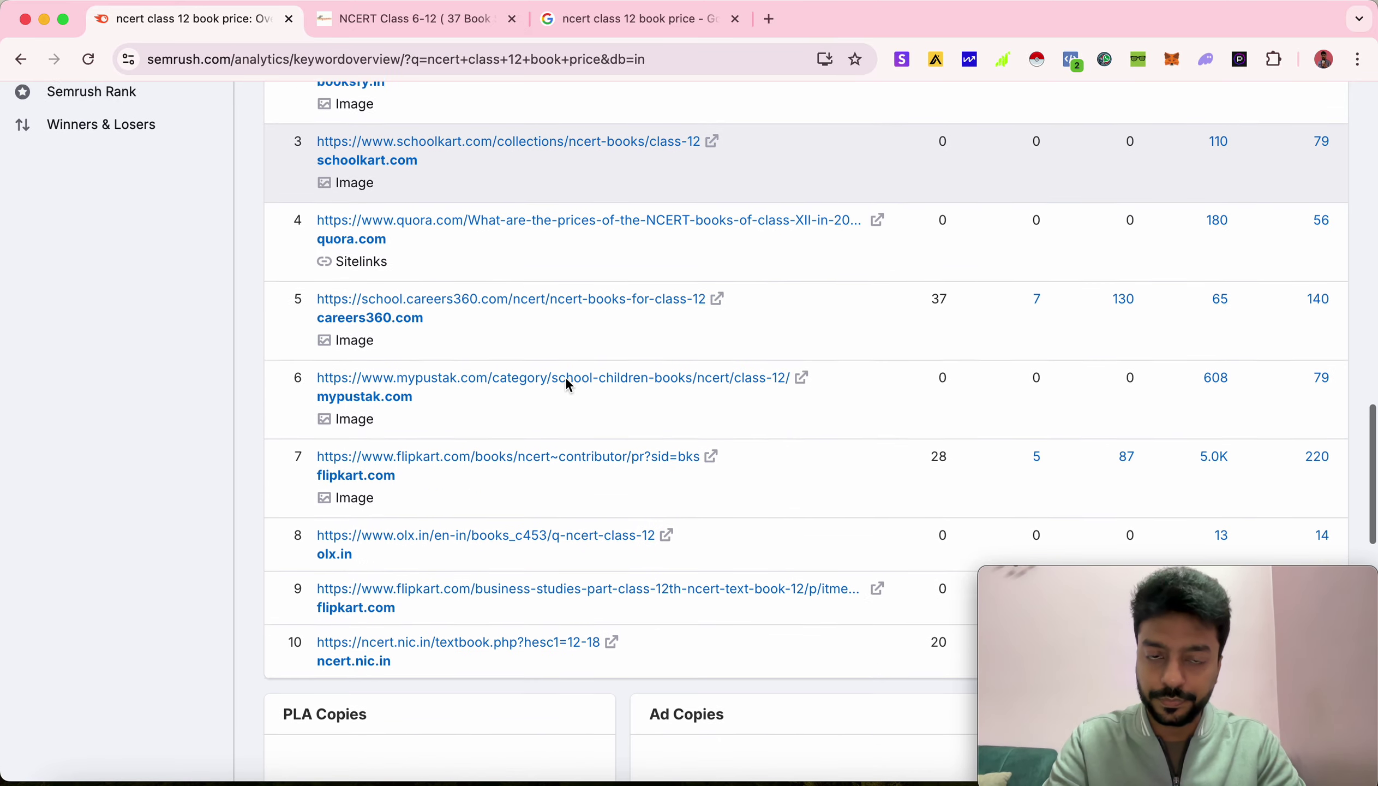
scroll(565, 379, up, 15)
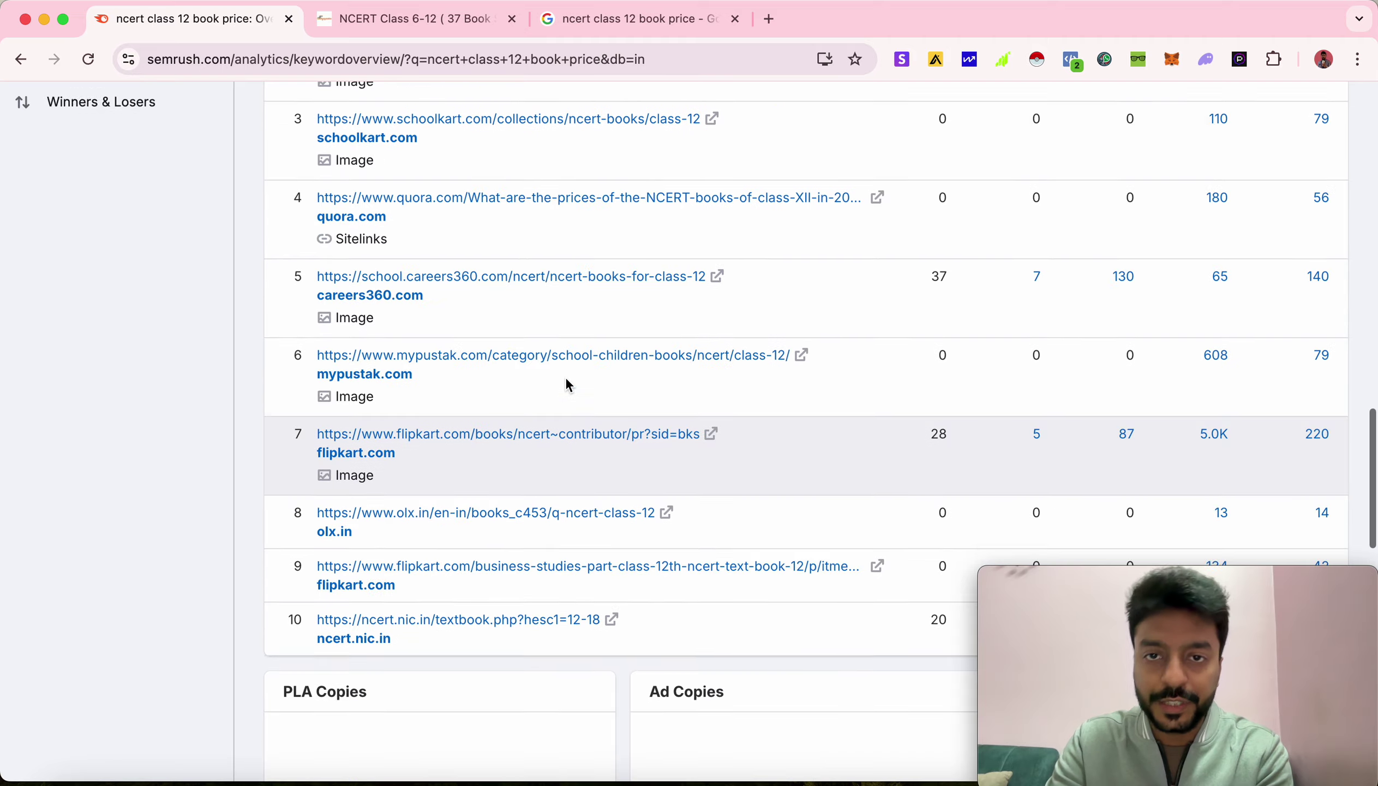
scroll(565, 384, up, 5)
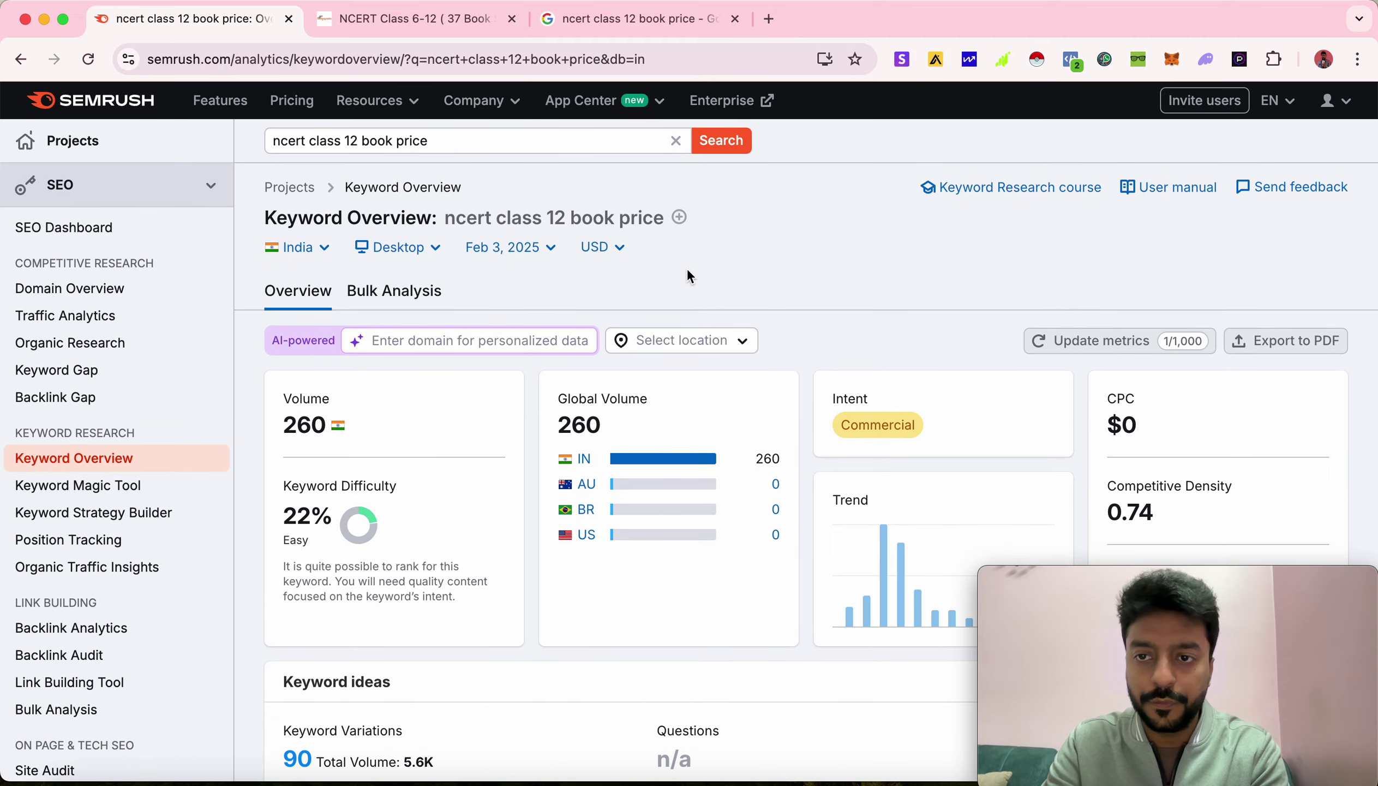
scroll(688, 271, down, 15)
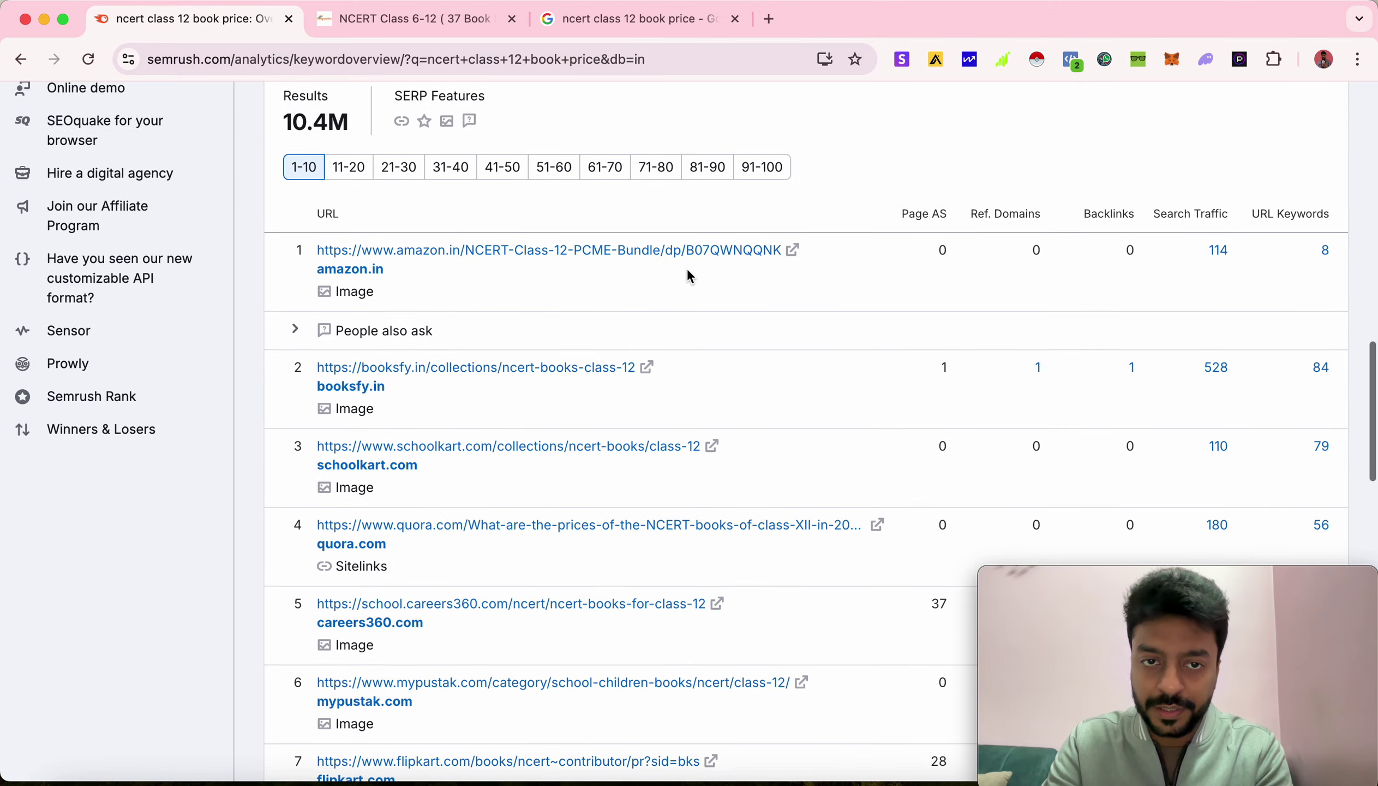
scroll(688, 273, up, 7)
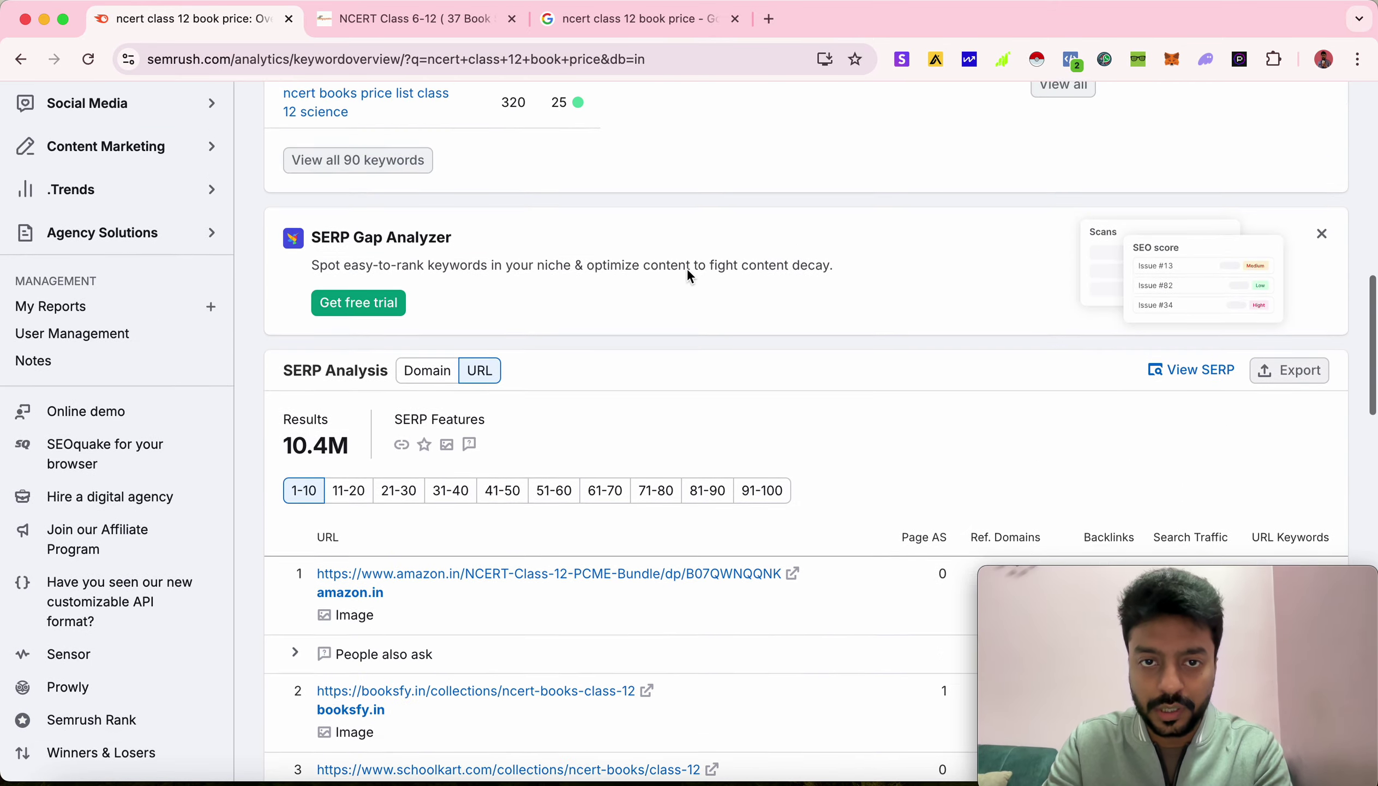
scroll(687, 268, up, 15)
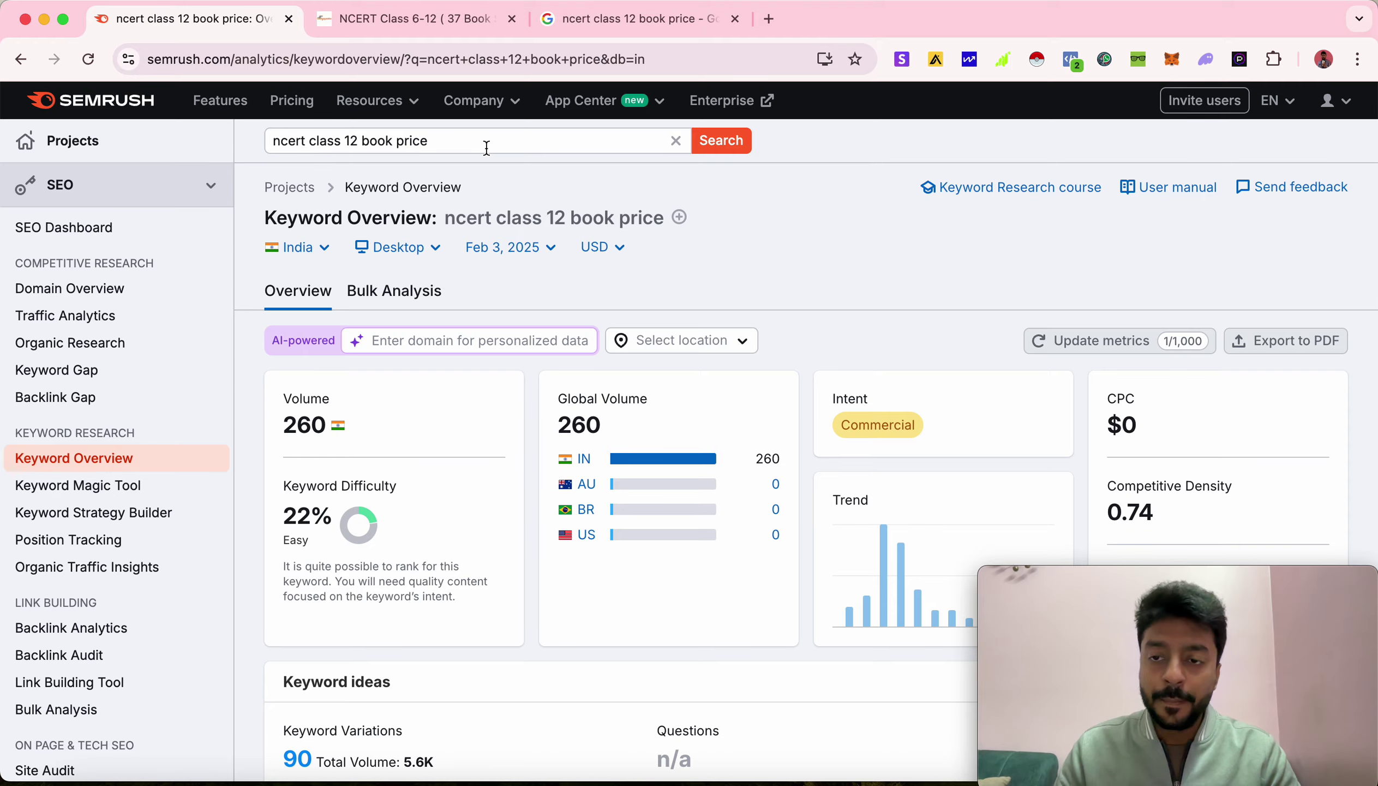
- Open the presenter's YouTube channel by its handle in a new browser tab and show its Videos list
click(768, 19)
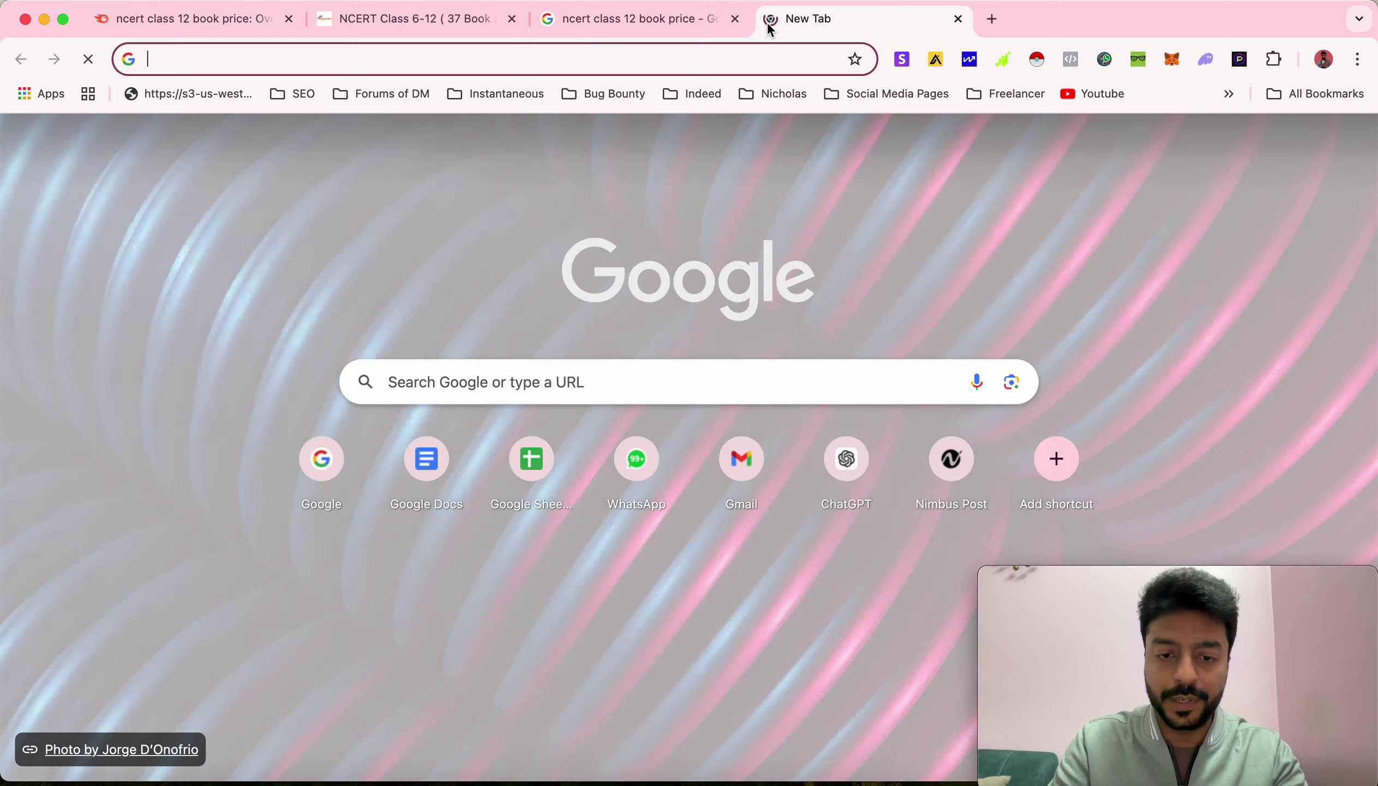
text(youtube.com)
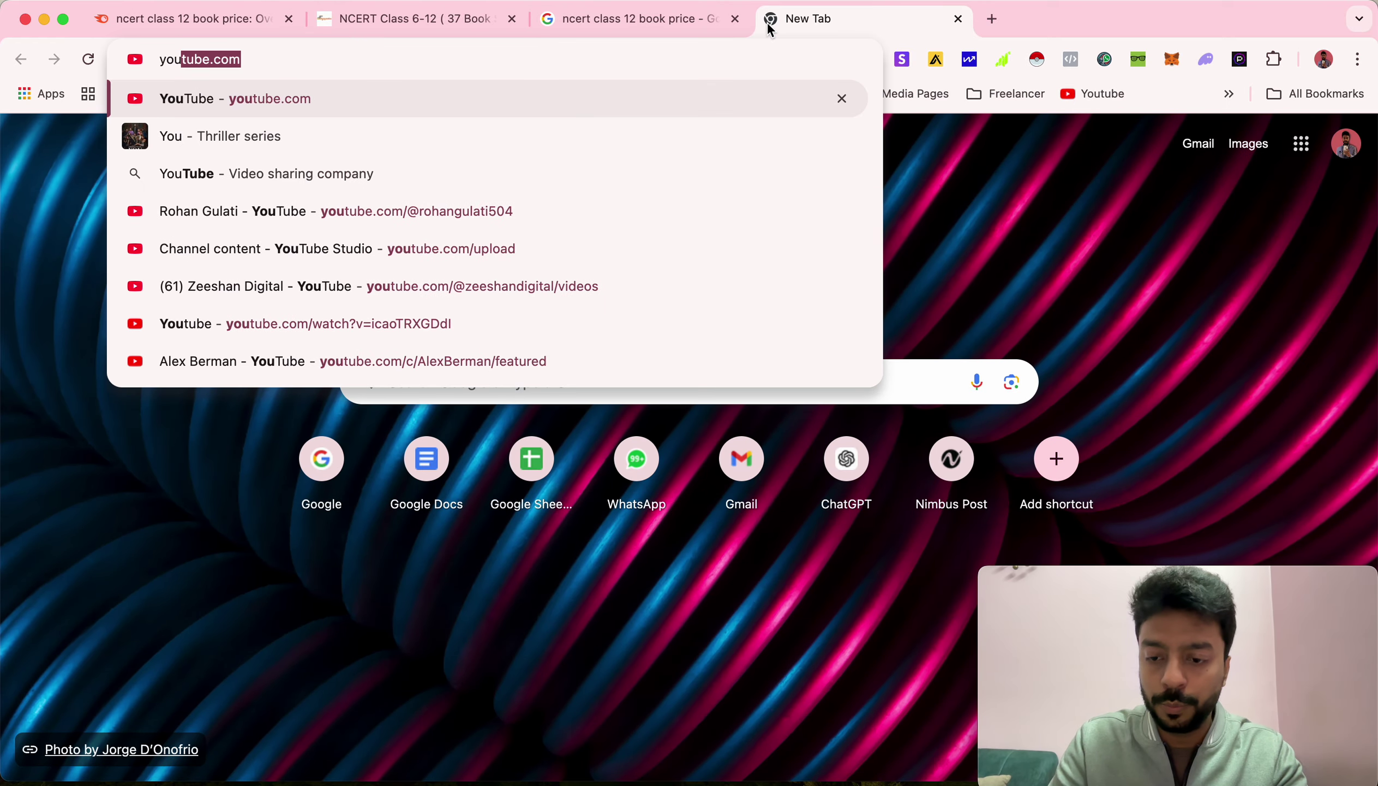
key(Right)
text(/@)
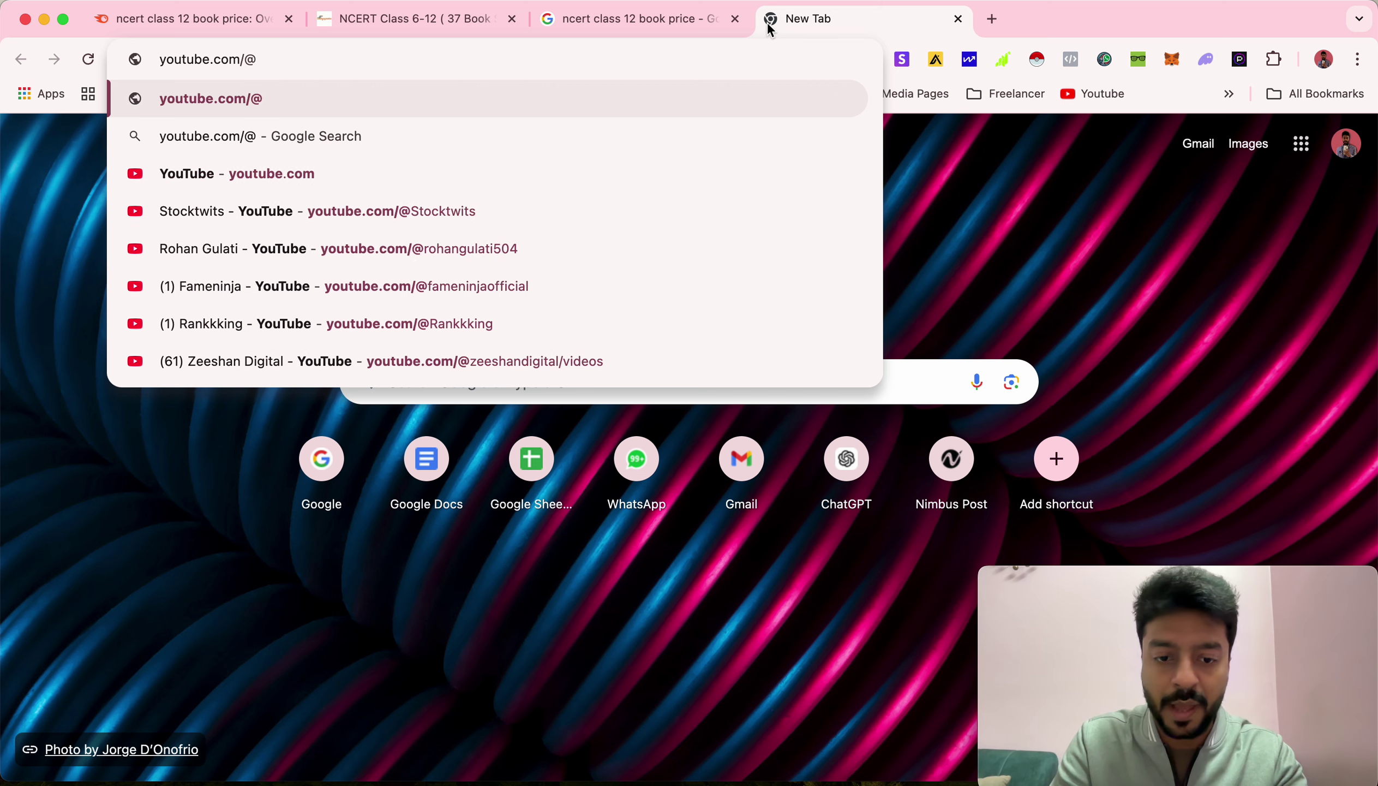
text(rohangulati5)
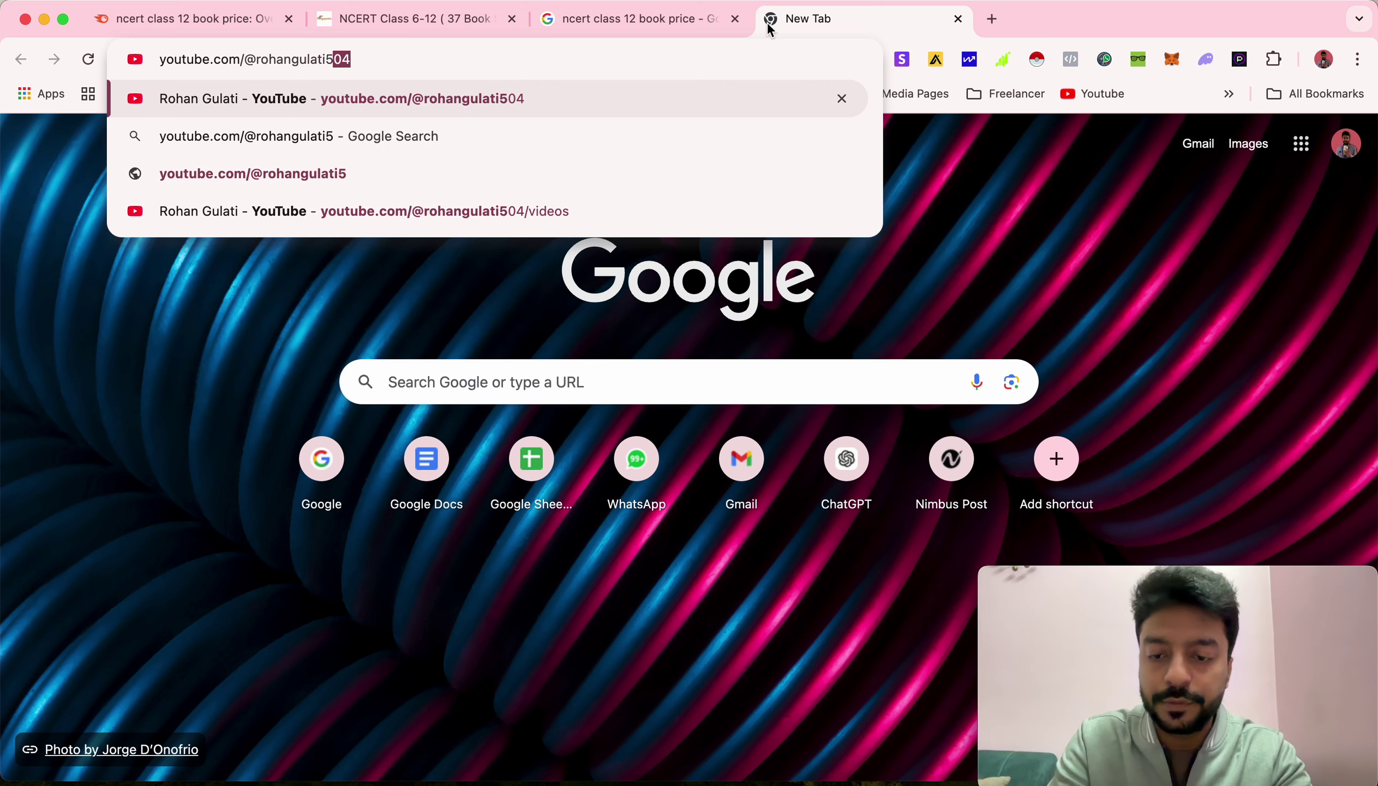
key(Right)
key(Return)
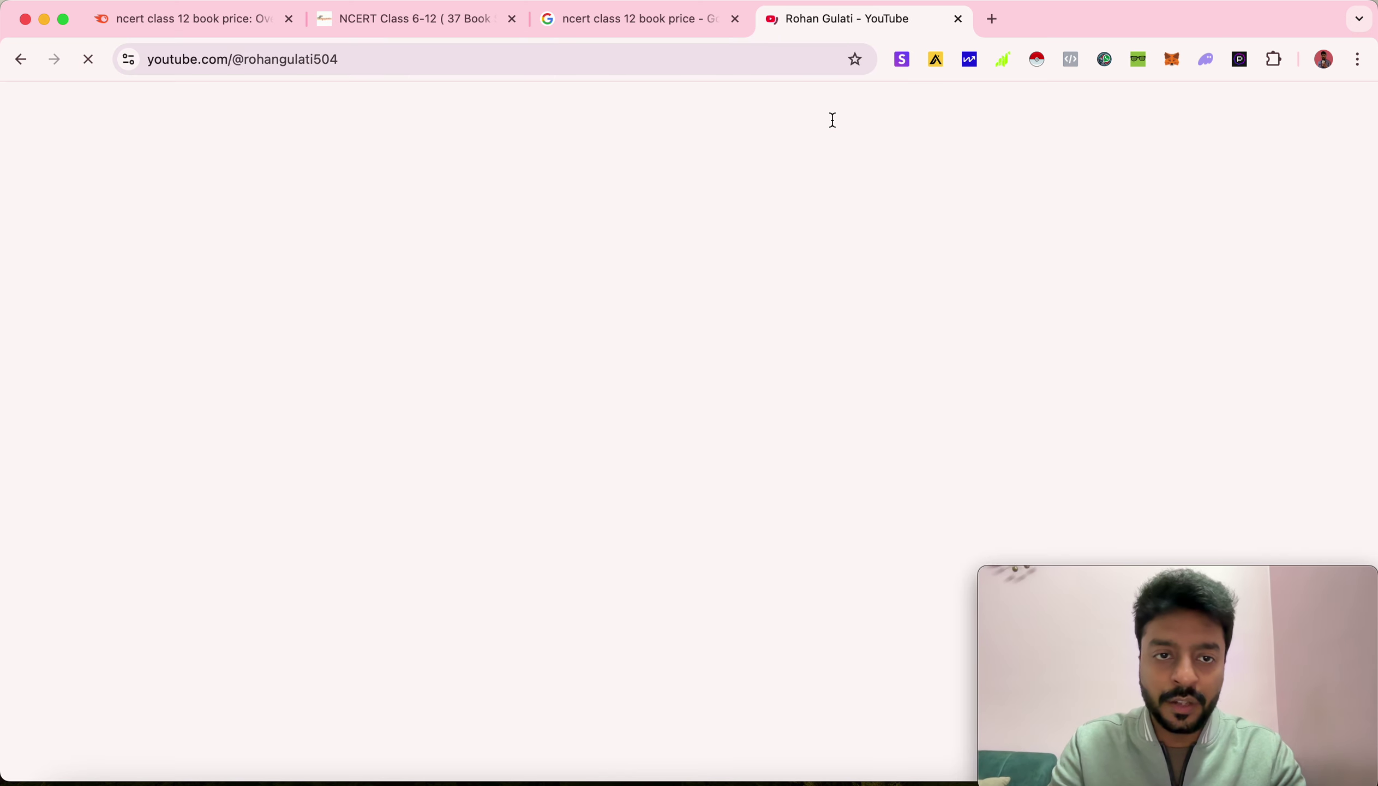
click(392, 340)
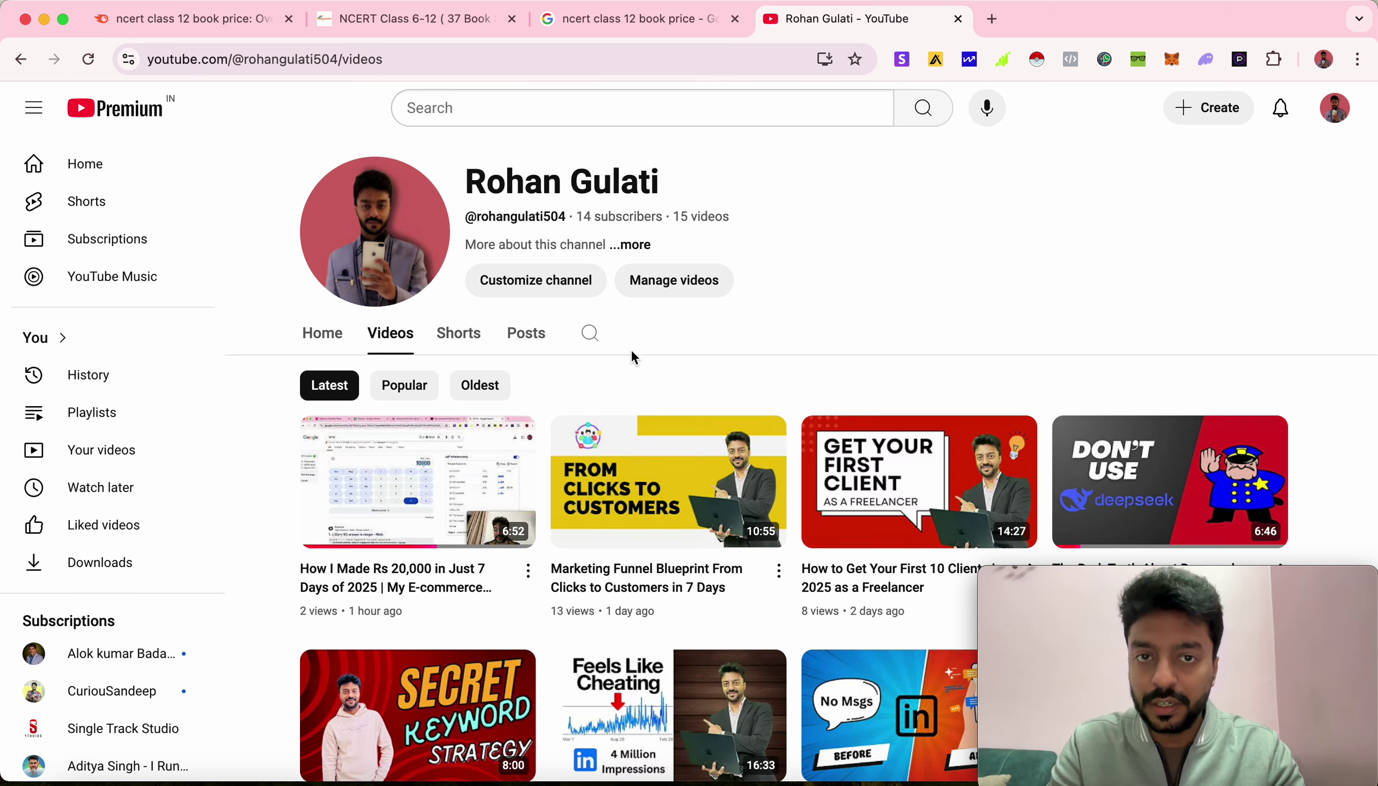
- Look through the channel's uploaded videos, from the latest keyword and LinkedIn tutorials to the oldest uploads
scroll(786, 385, down, 5)
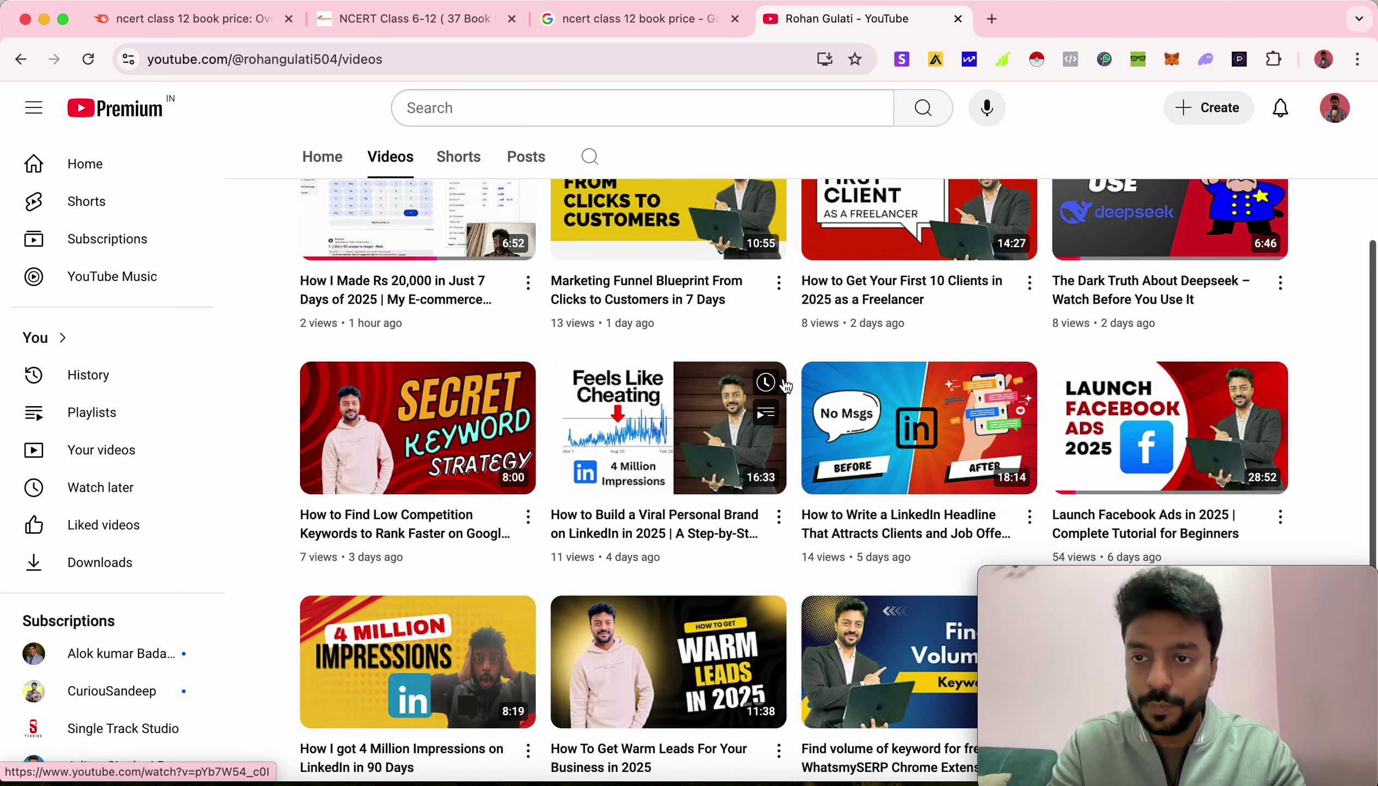
scroll(785, 386, down, 3)
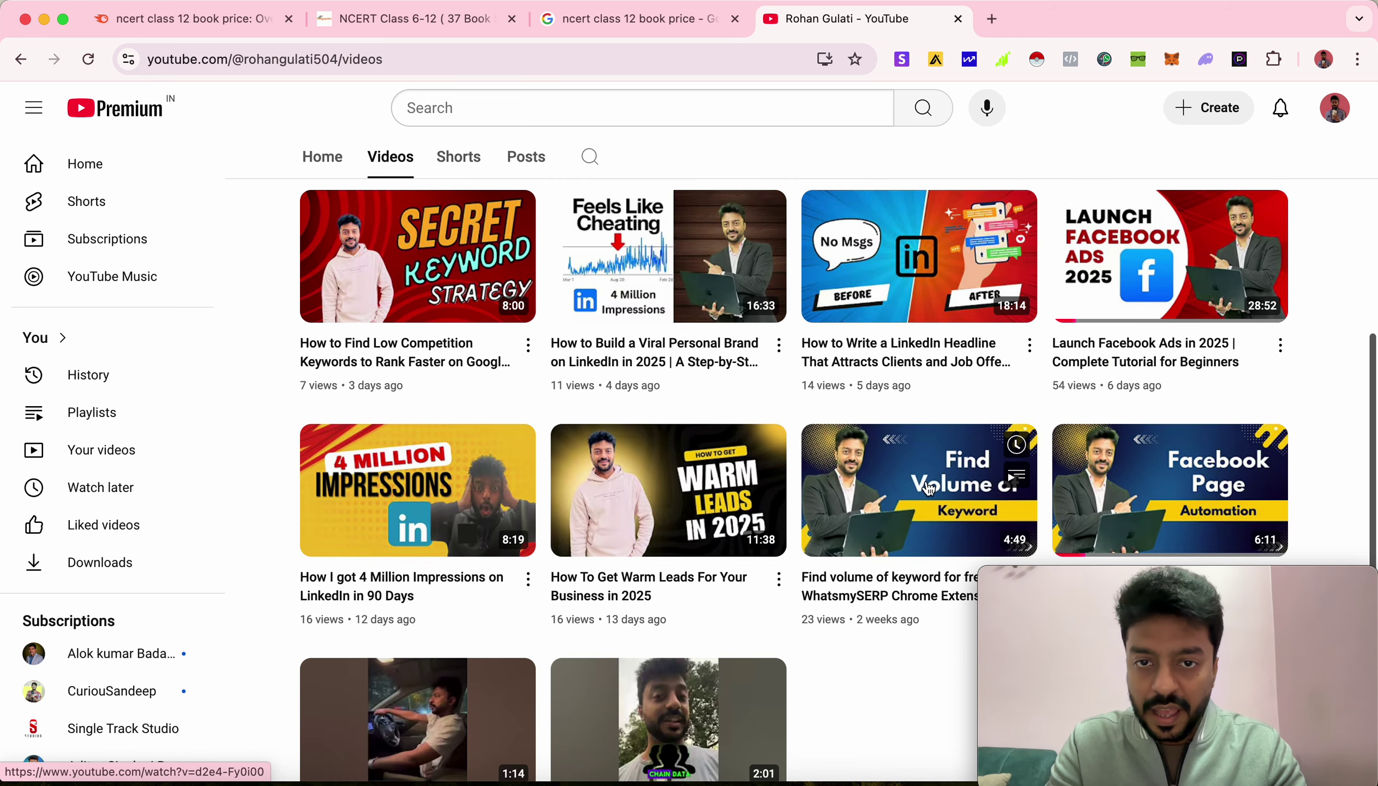
scroll(883, 634, down, 2)
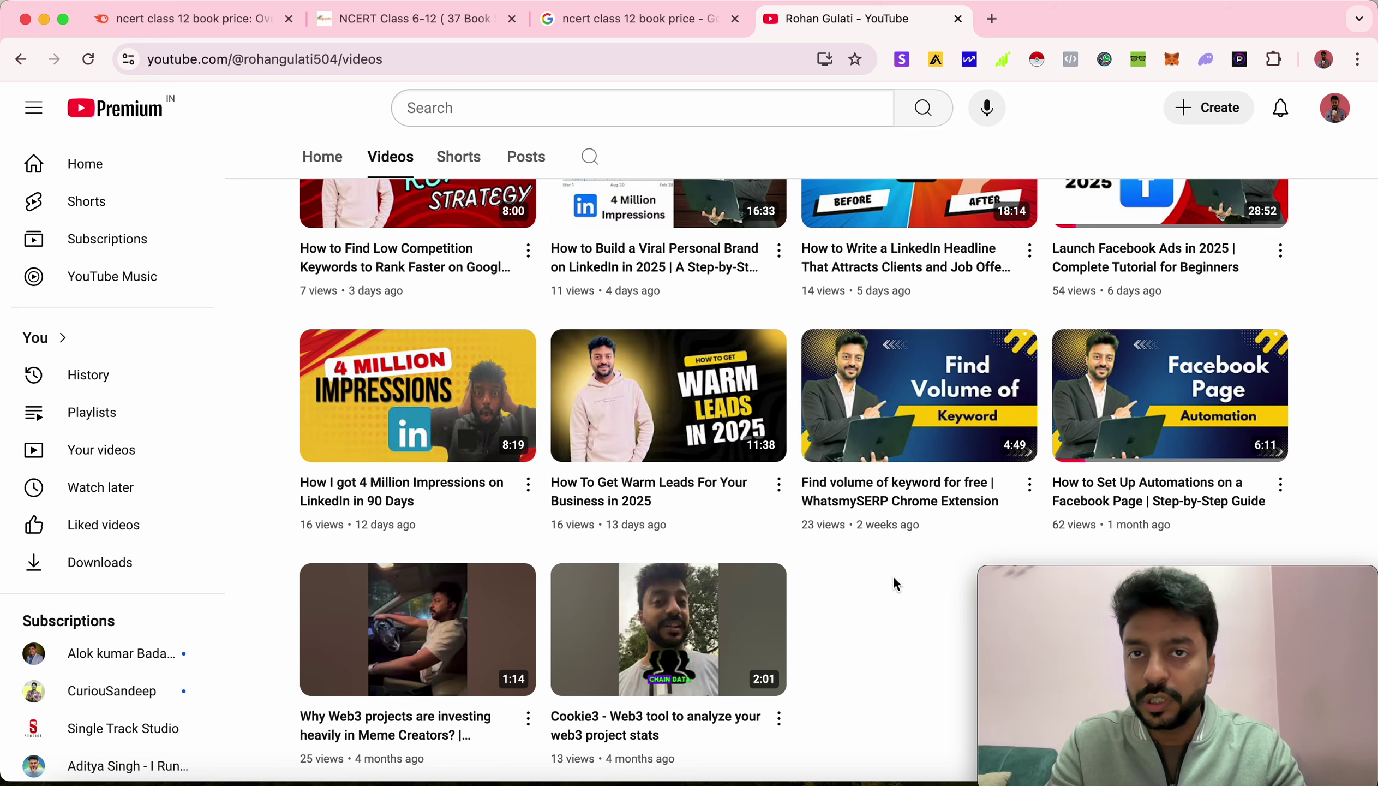
scroll(895, 582, up, 2)
scroll(896, 584, up, 3)
scroll(895, 581, down, 5)
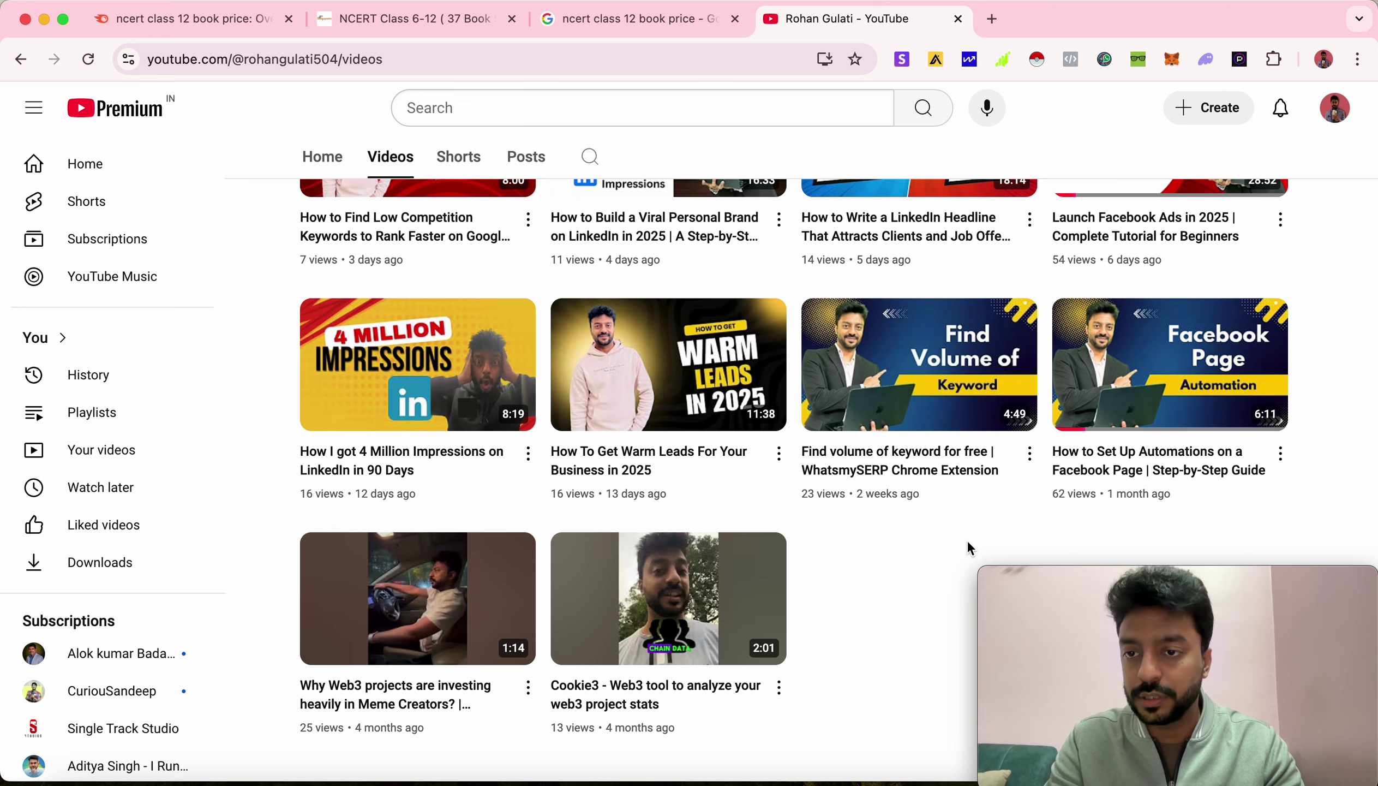
mouse_move(896, 457)
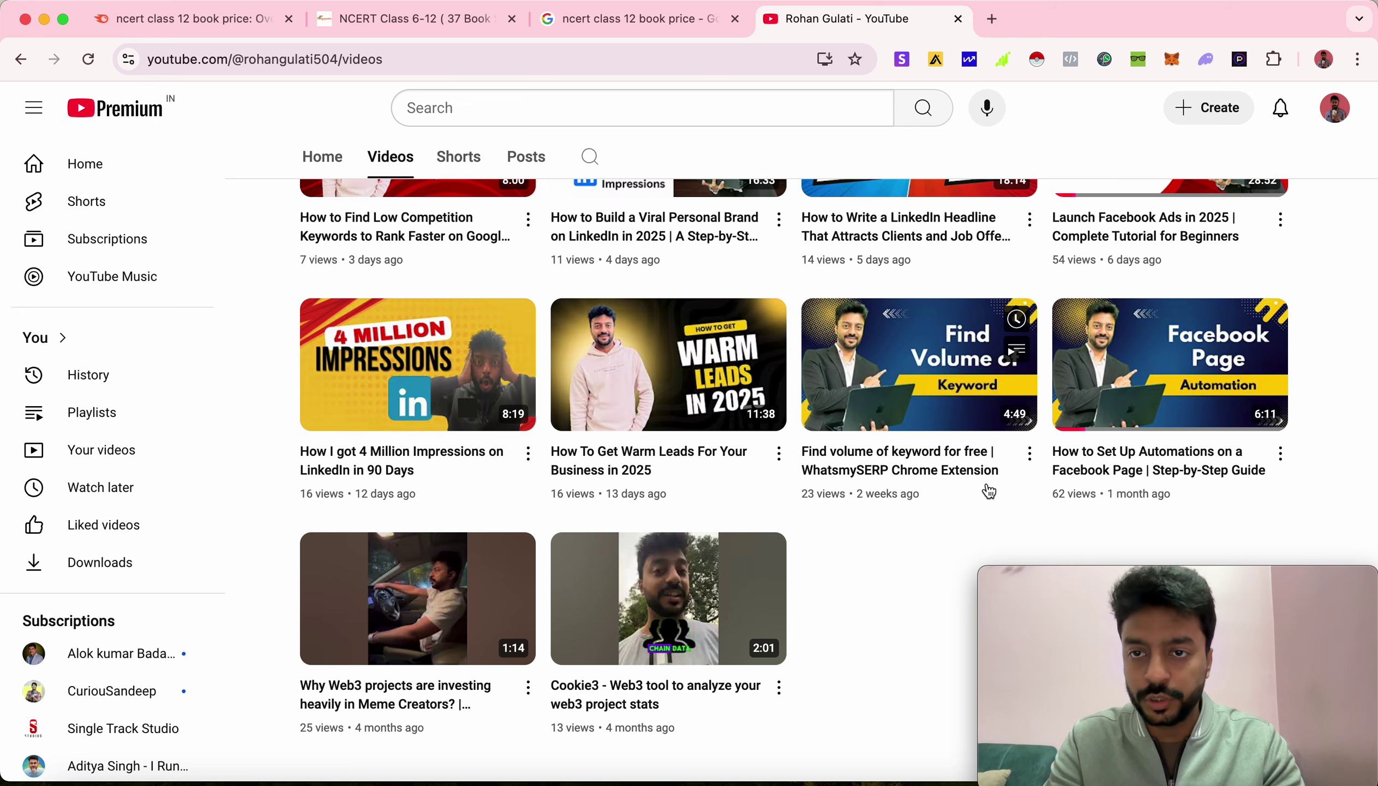
scroll(896, 457, up, 6)
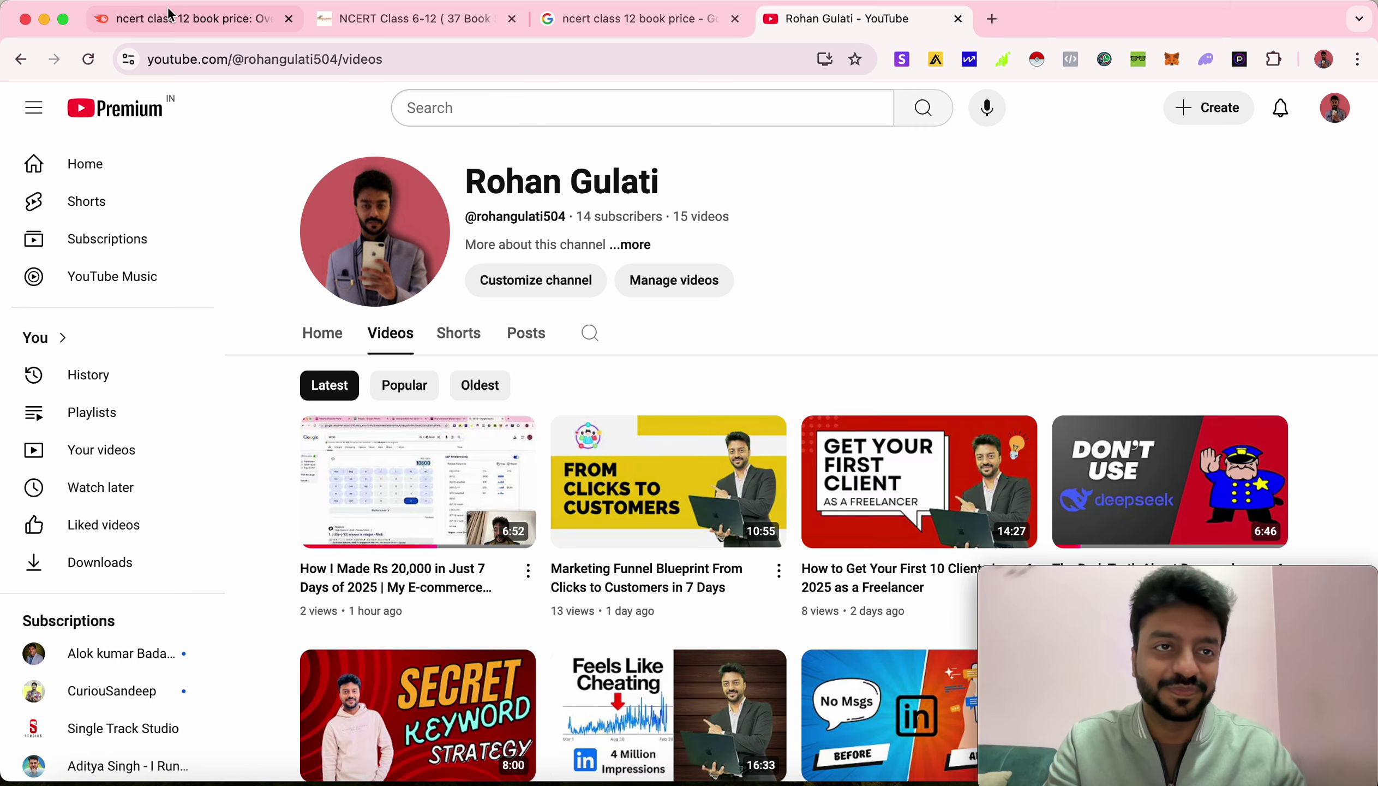
- Copy the NCERT book store's site address and run a Semrush Domain Overview search for studyupindia.com
click(192, 21)
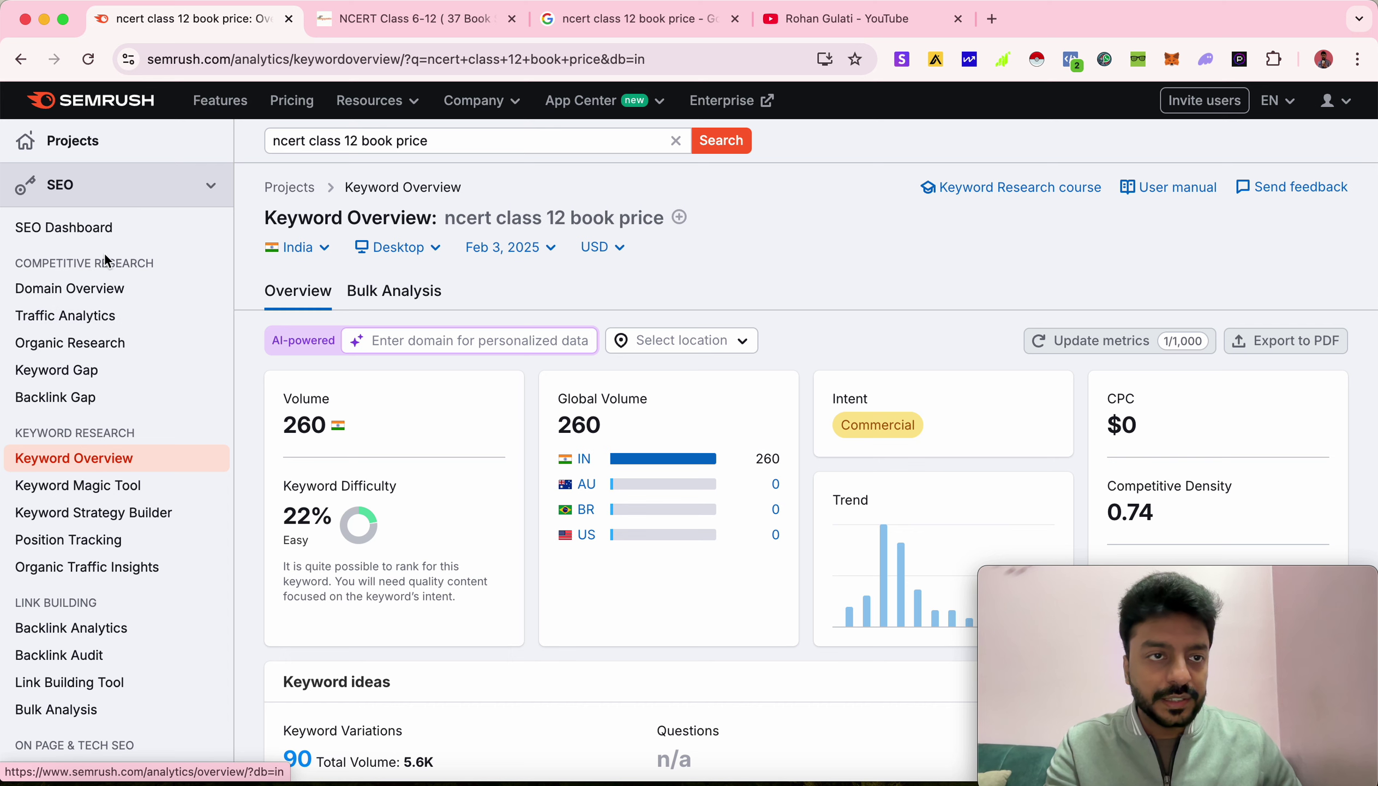
click(106, 282)
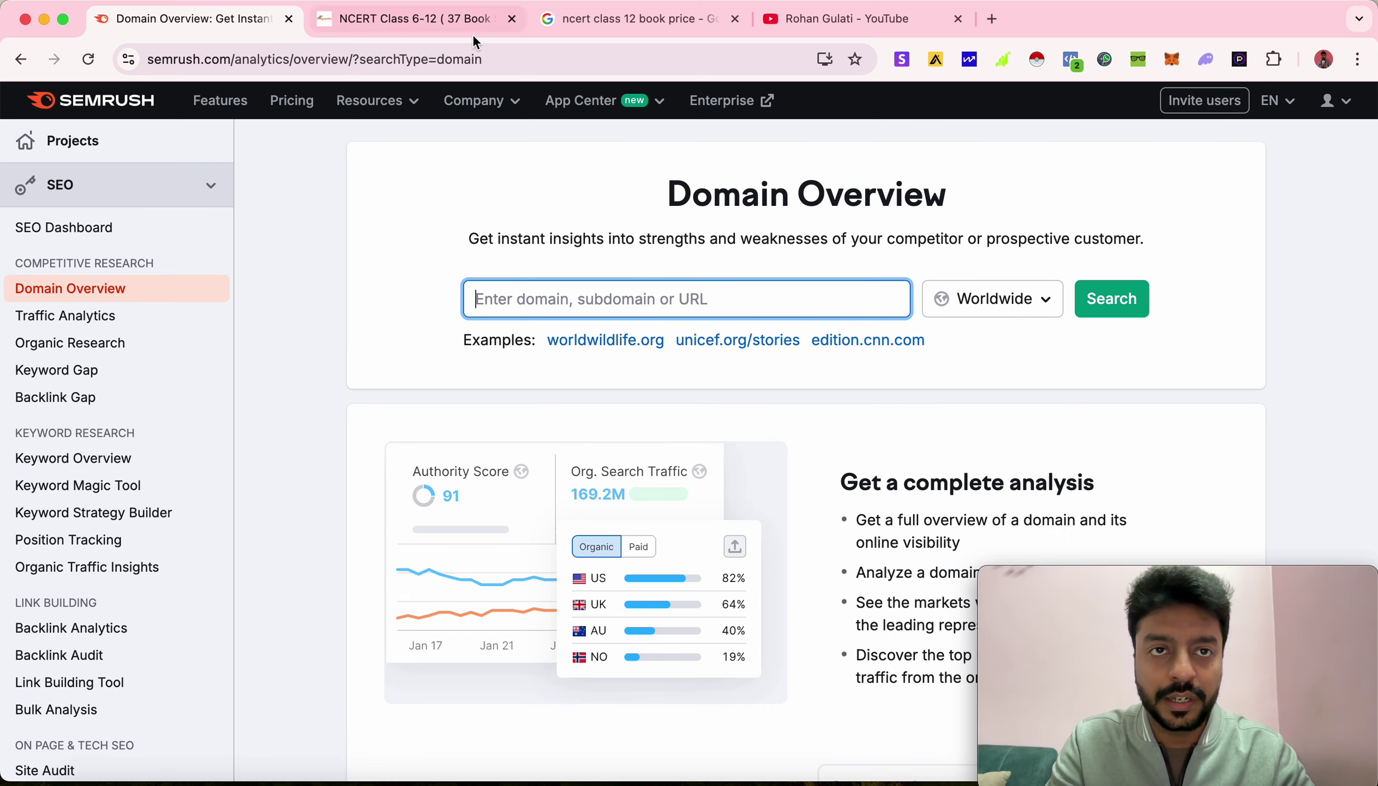
click(441, 22)
drag(258, 60, 141, 69)
key(ctrl+c)
click(195, 24)
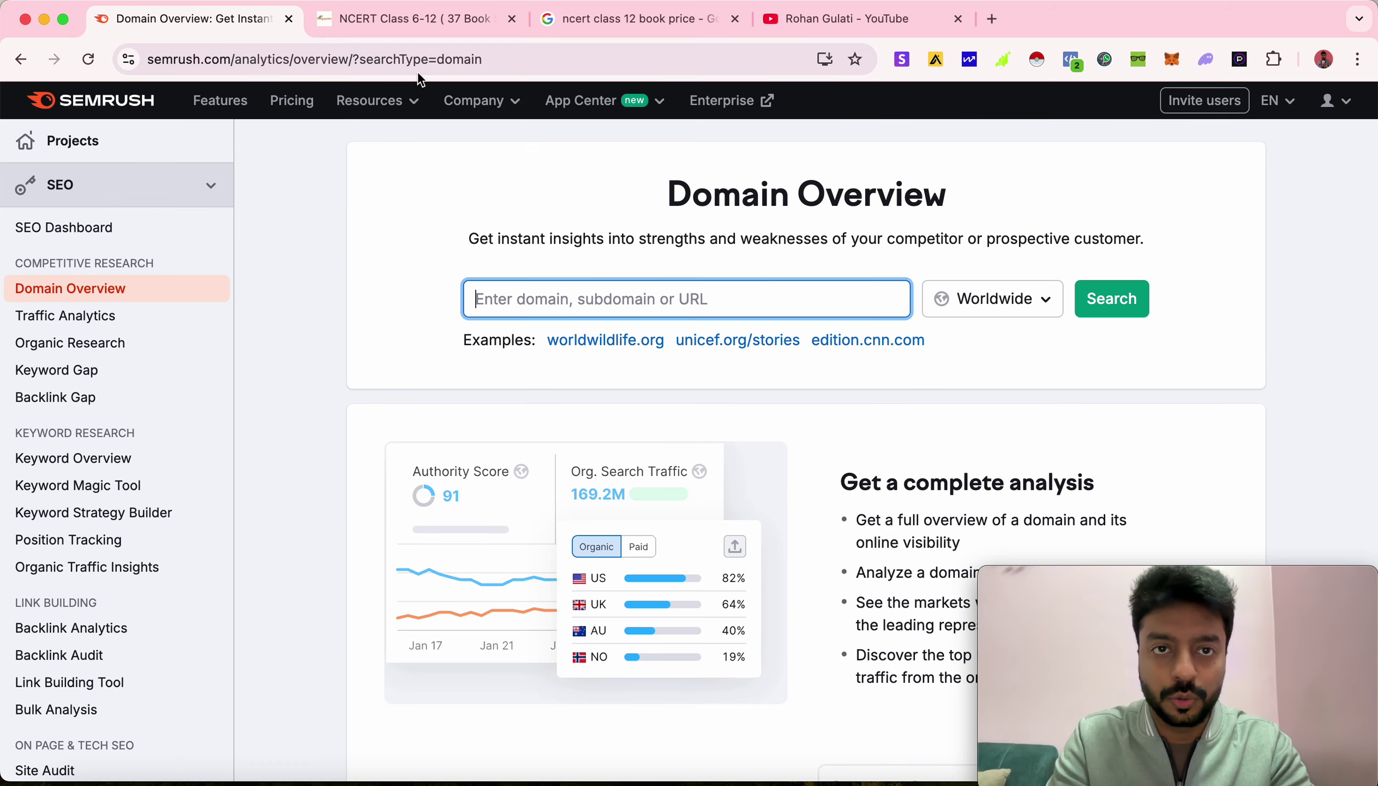
key(ctrl+v)
key(Return)
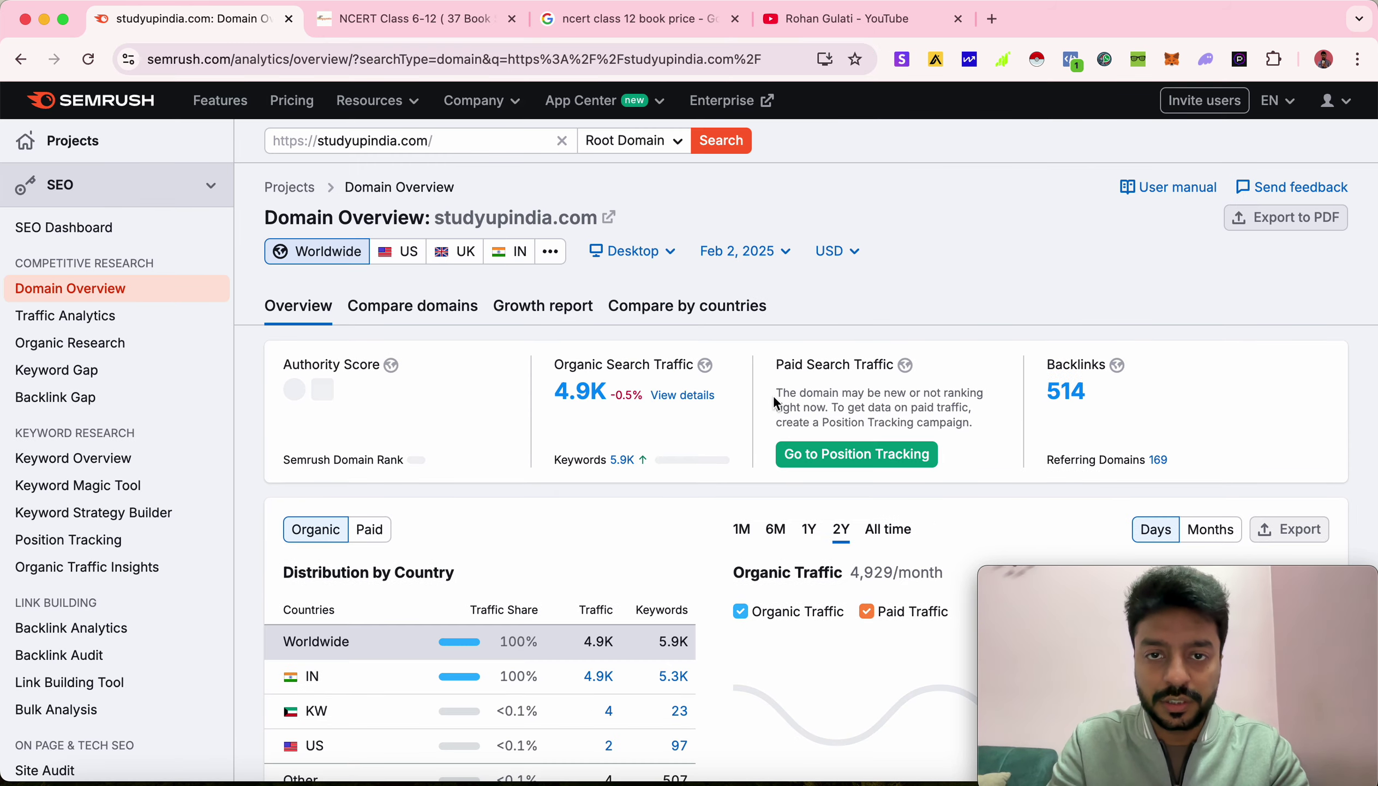
- Open studyupindia.com's backlinks report from the overview and examine the listed source pages, page authority scores, target URLs and nofollow labels
scroll(1007, 306, down, 1)
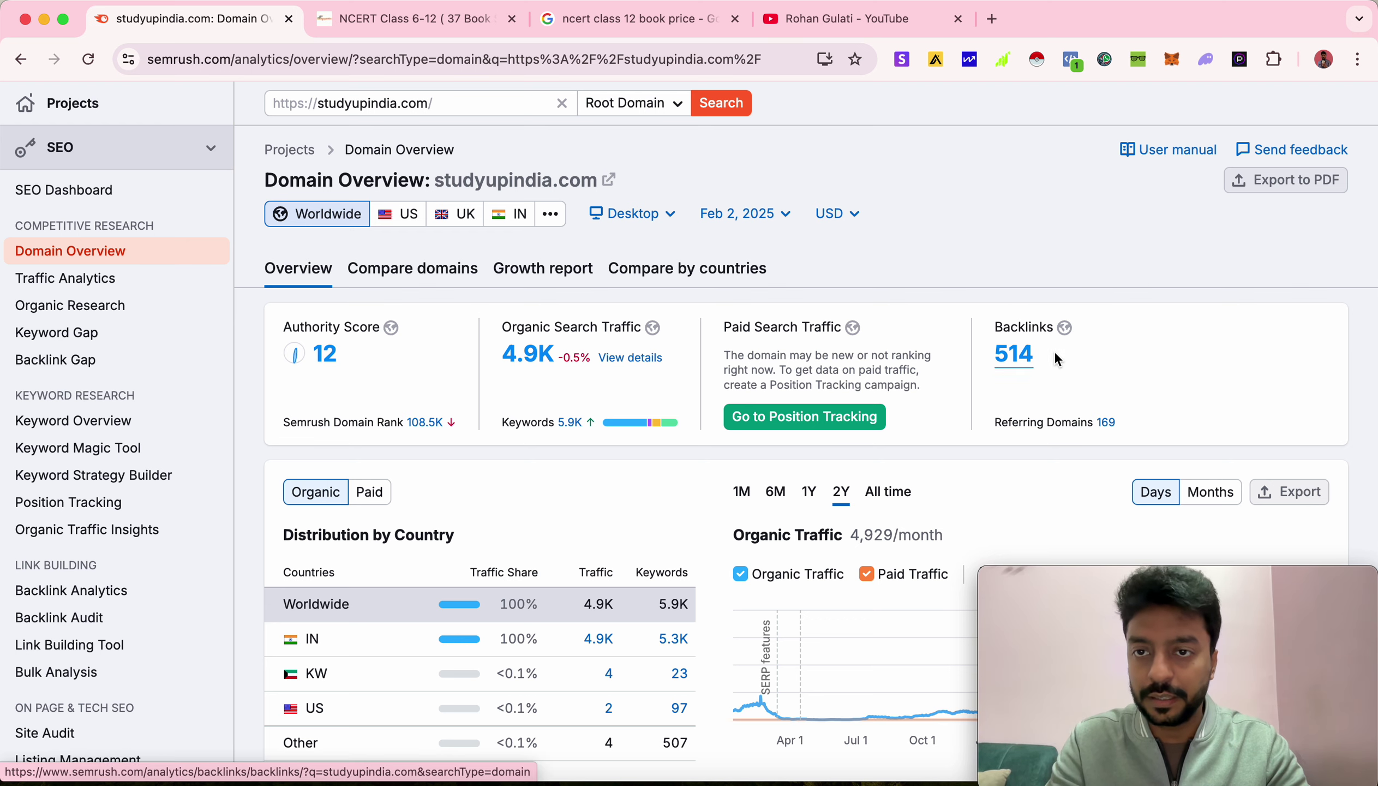
click(1022, 367)
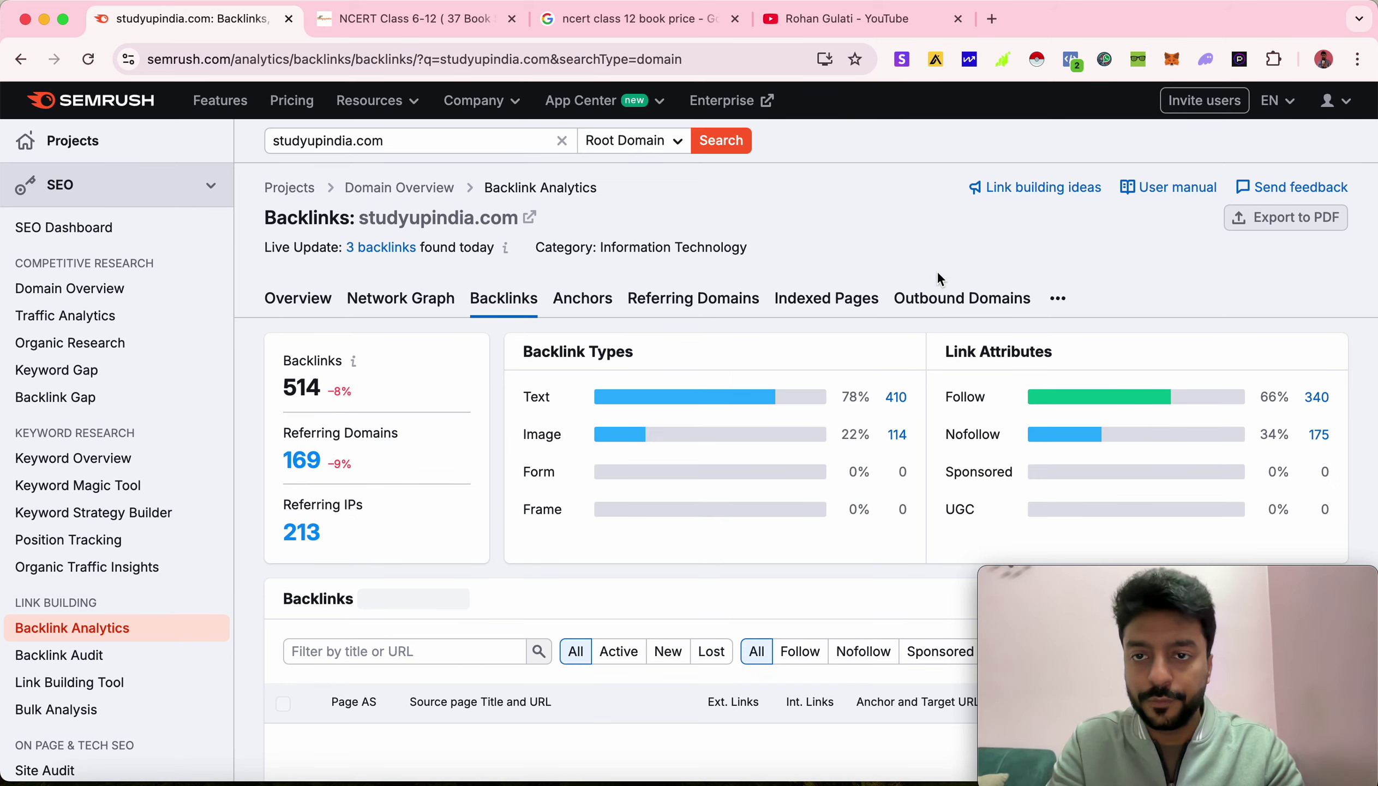
scroll(822, 364, down, 2)
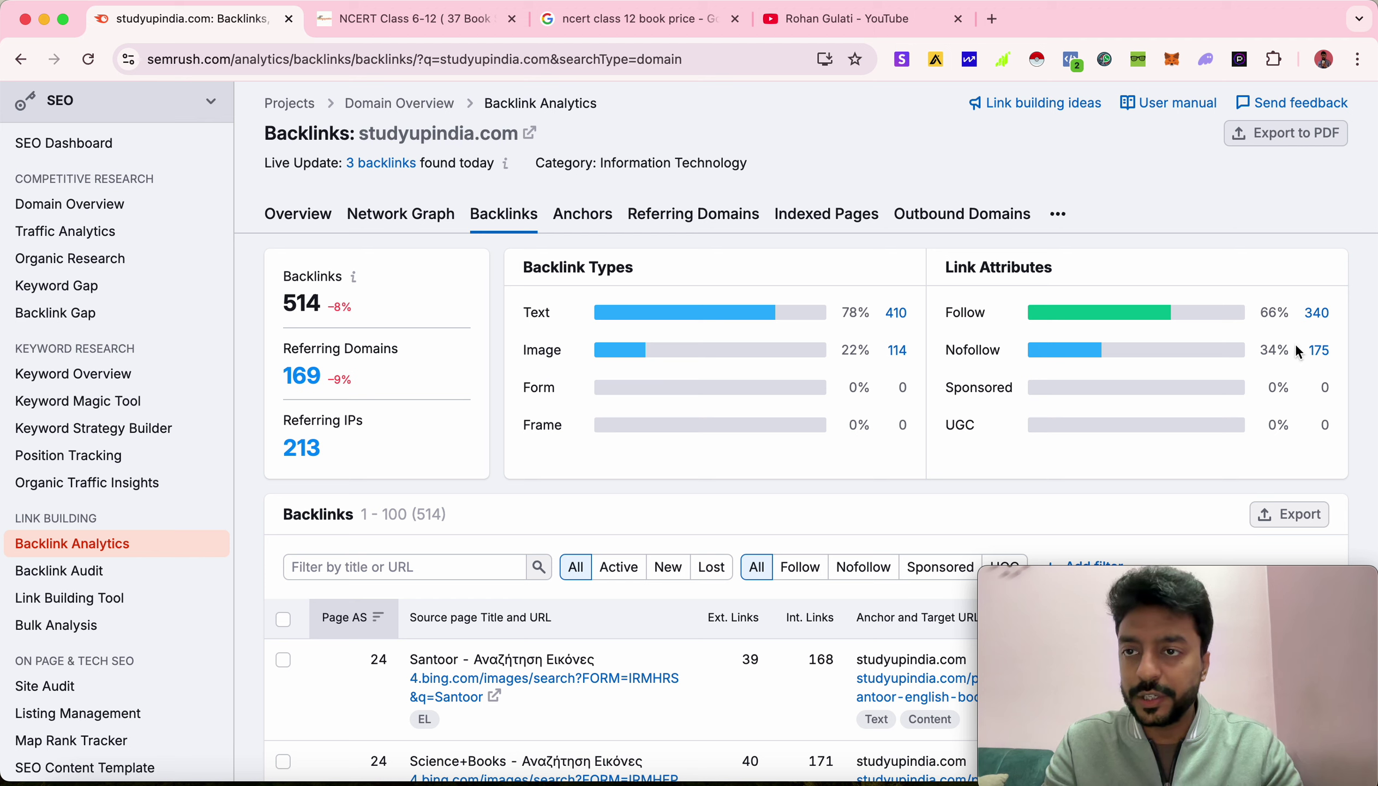
scroll(1263, 329, down, 7)
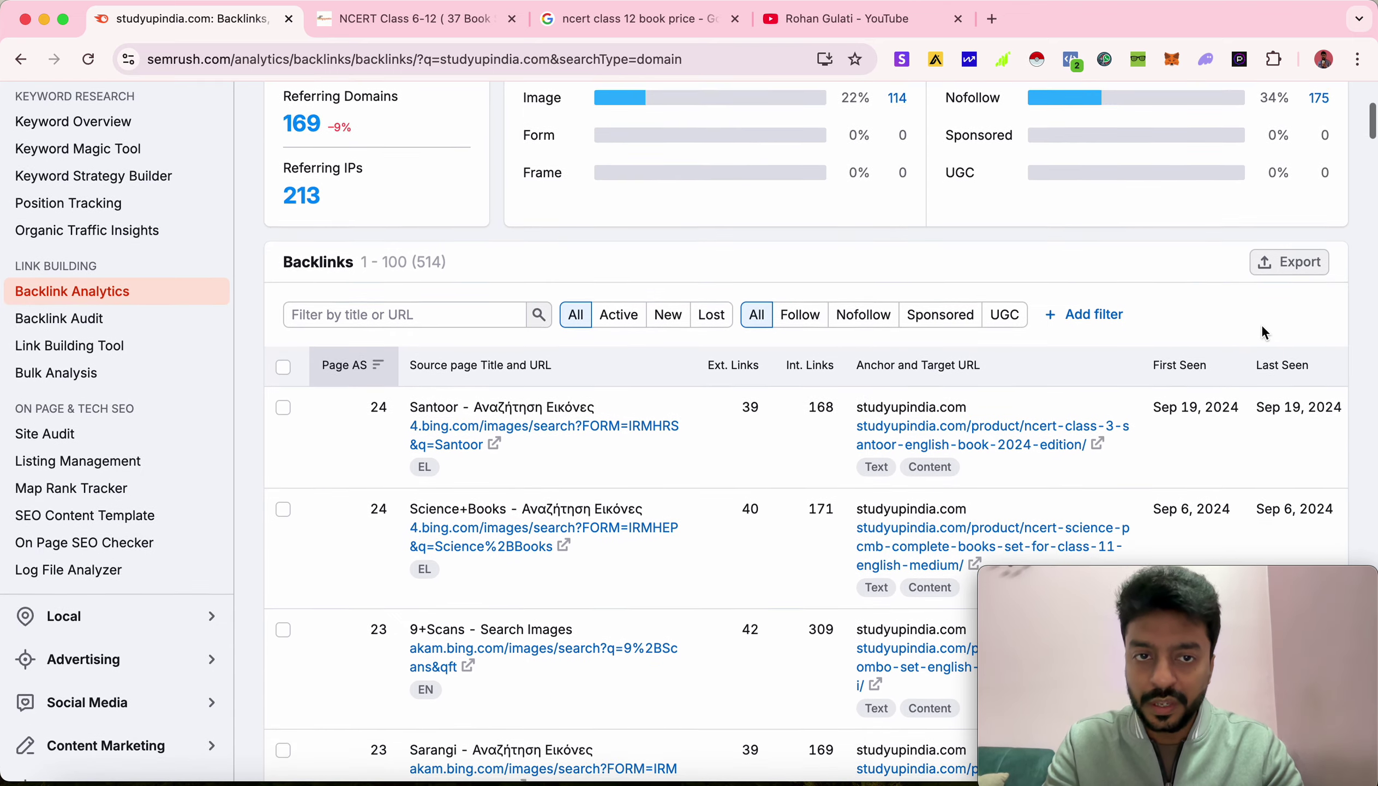
scroll(715, 326, down, 10)
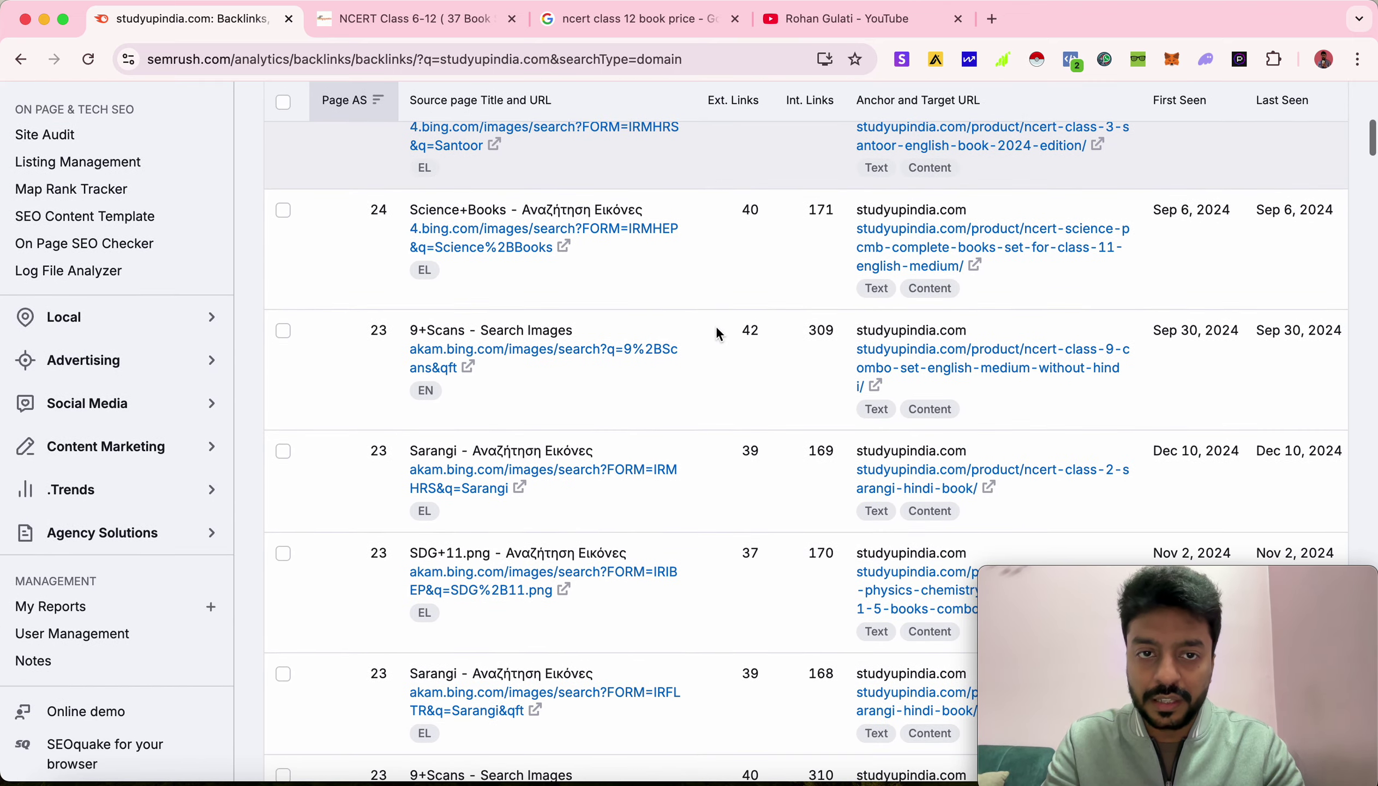
scroll(716, 328, down, 18)
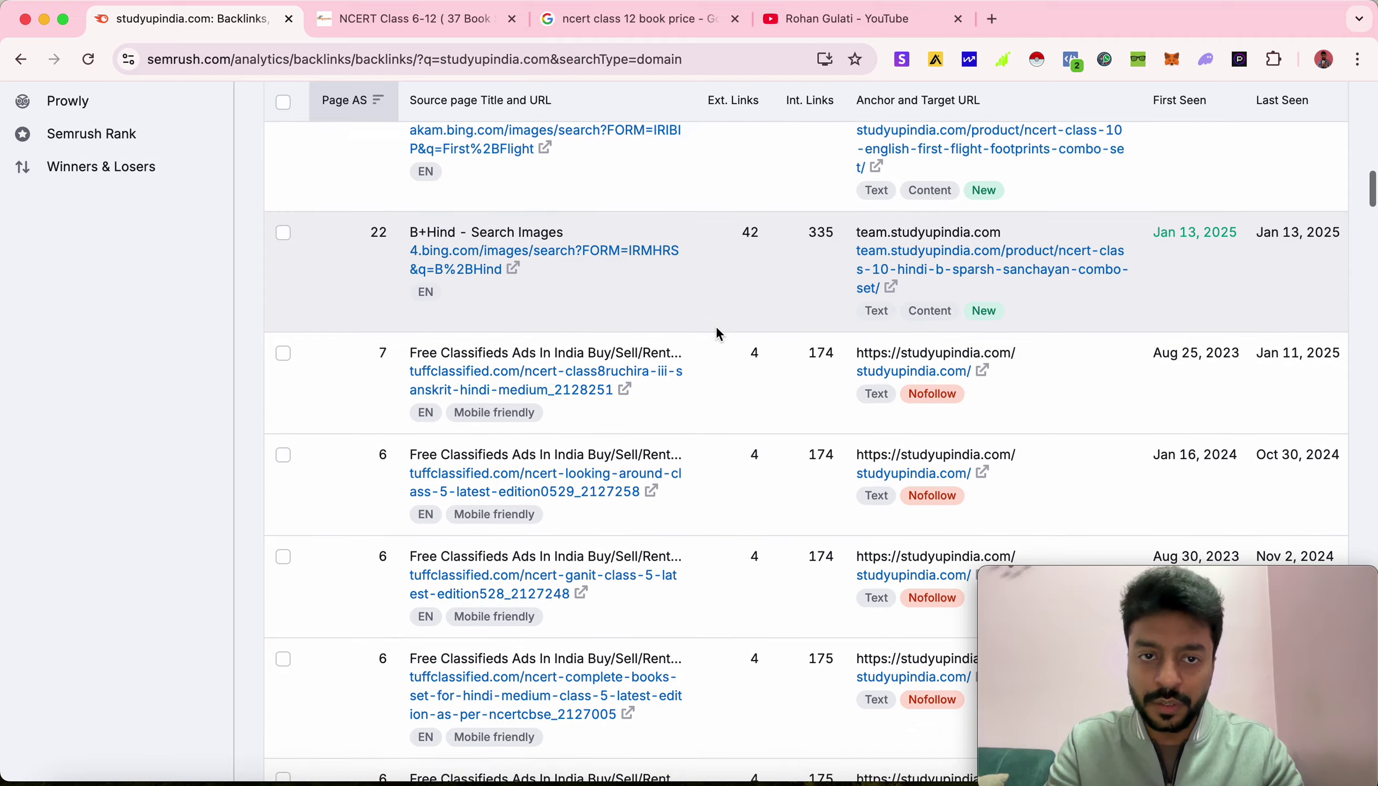
scroll(718, 334, down, 20)
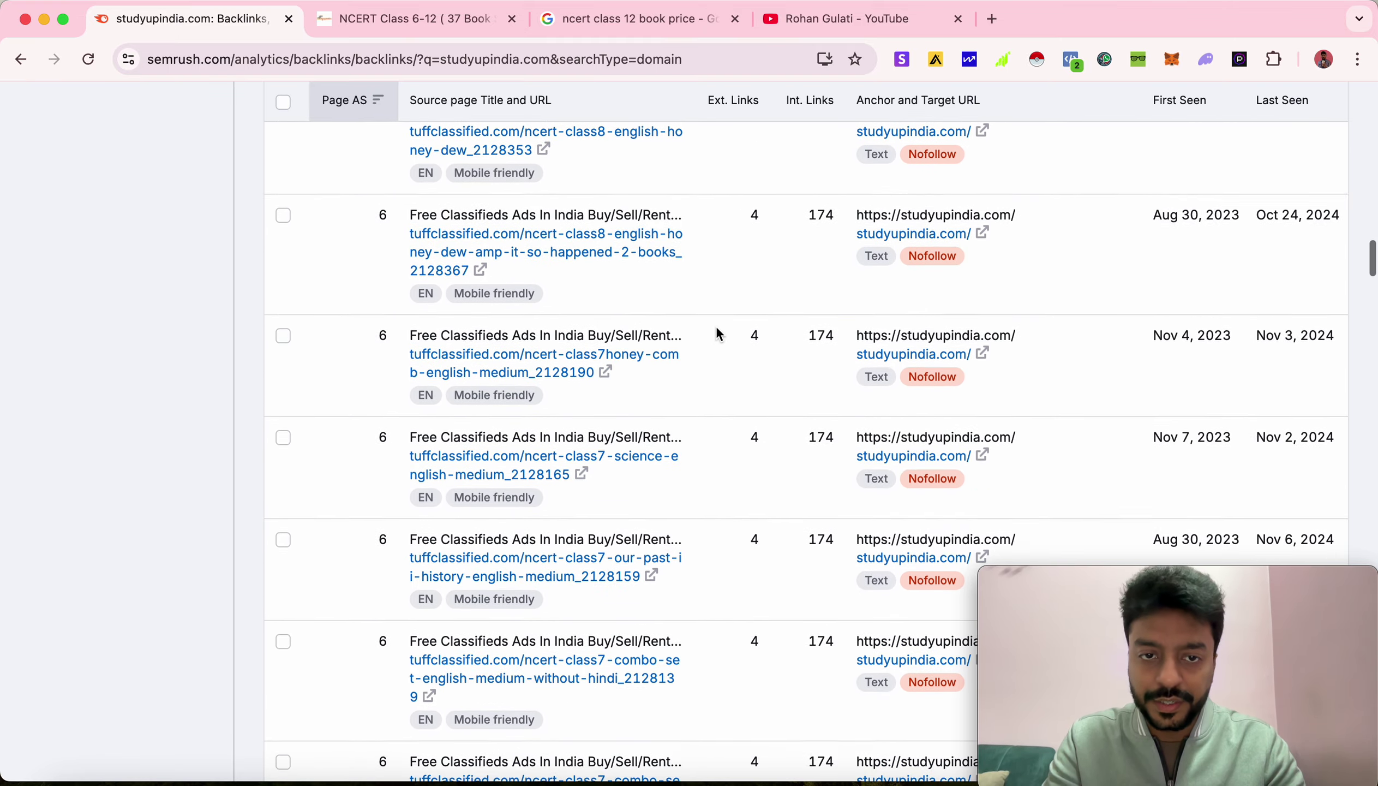
scroll(718, 334, down, 20)
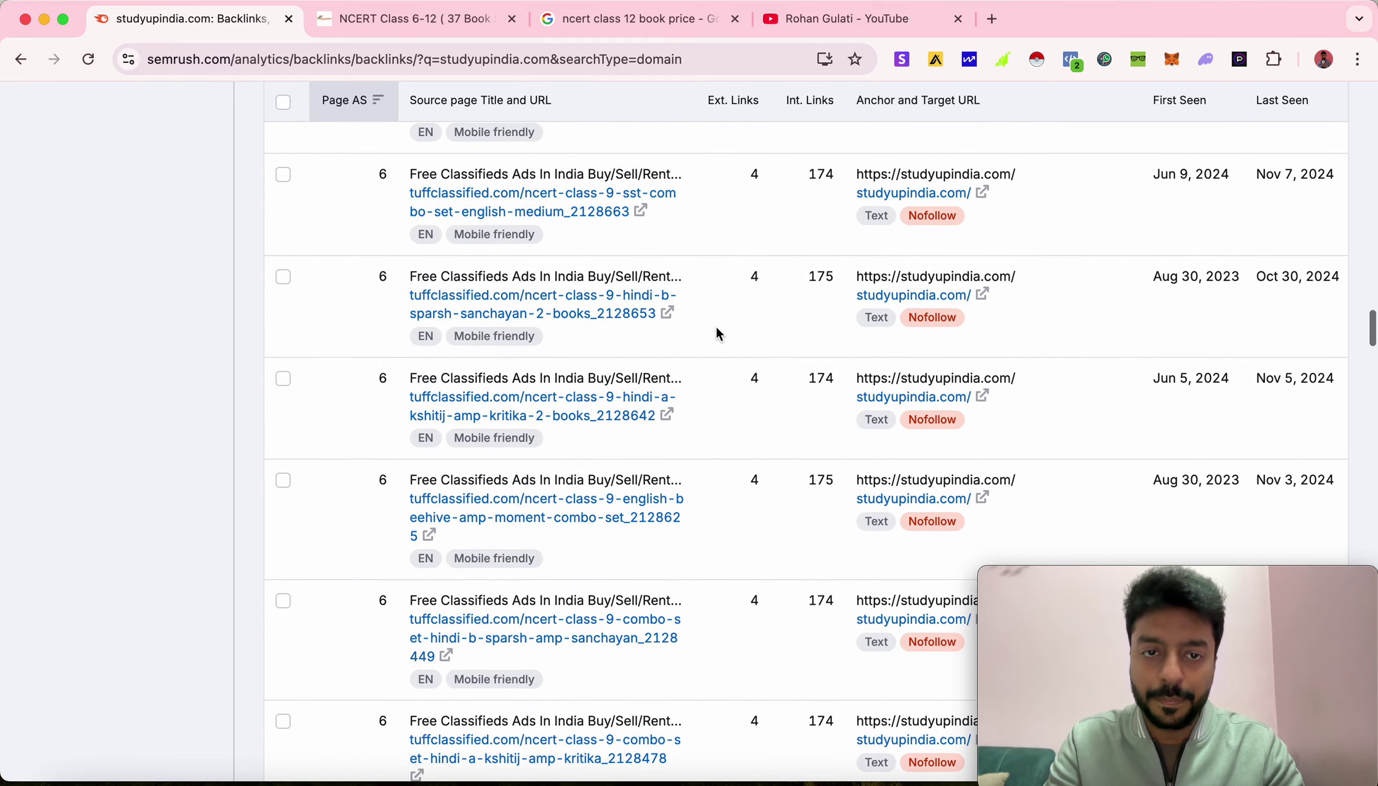
scroll(718, 334, up, 20)
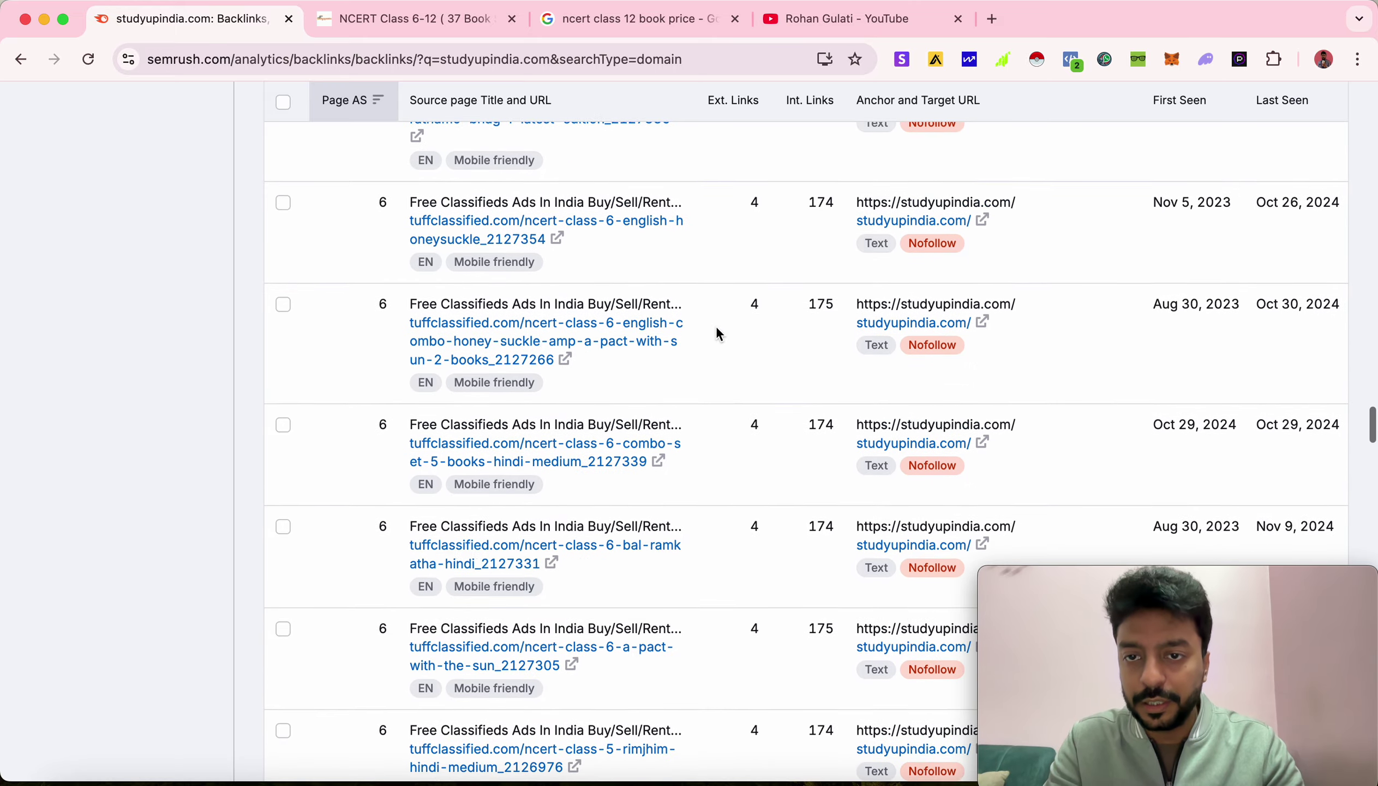
scroll(716, 329, up, 20)
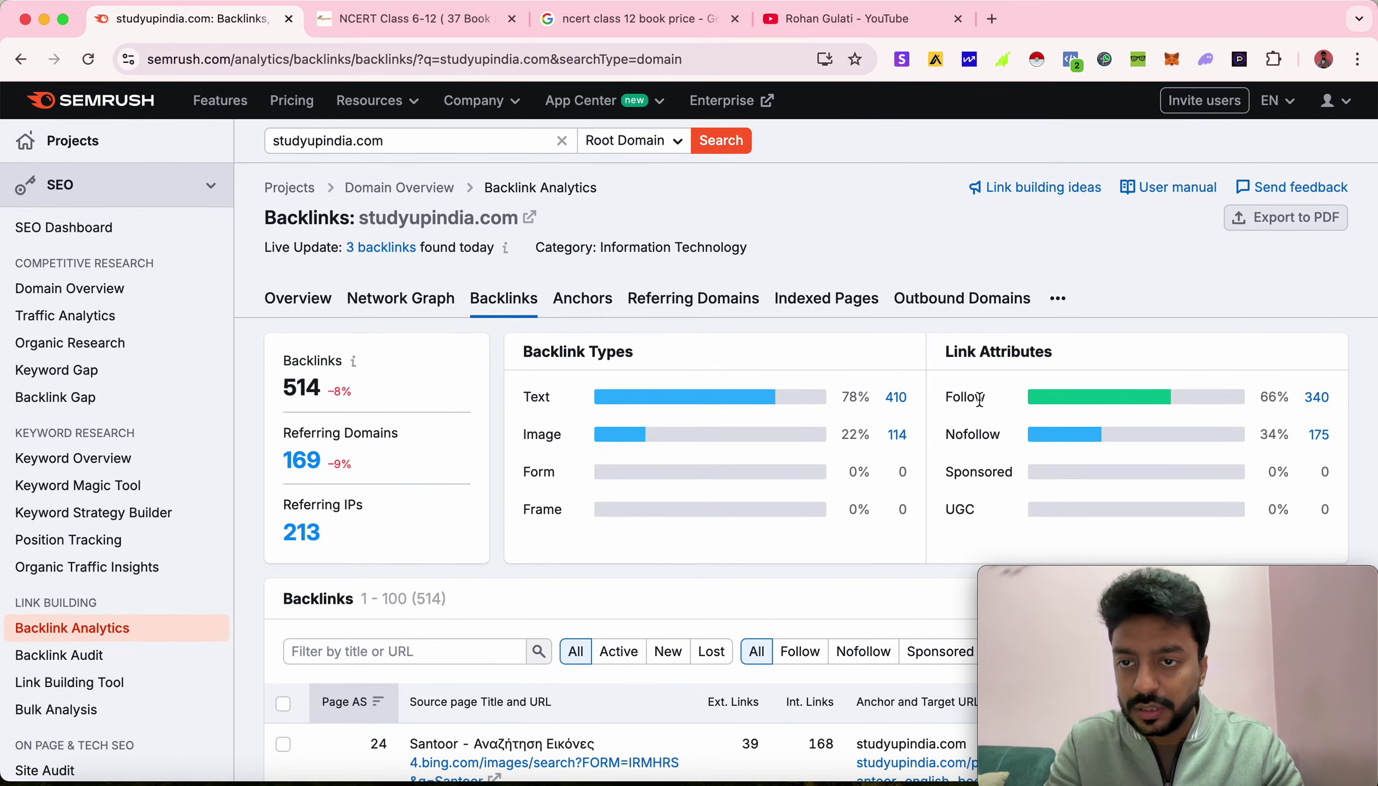
- Open the follow links from Link Attributes and look through the source pages in the backlinks list
click(1316, 408)
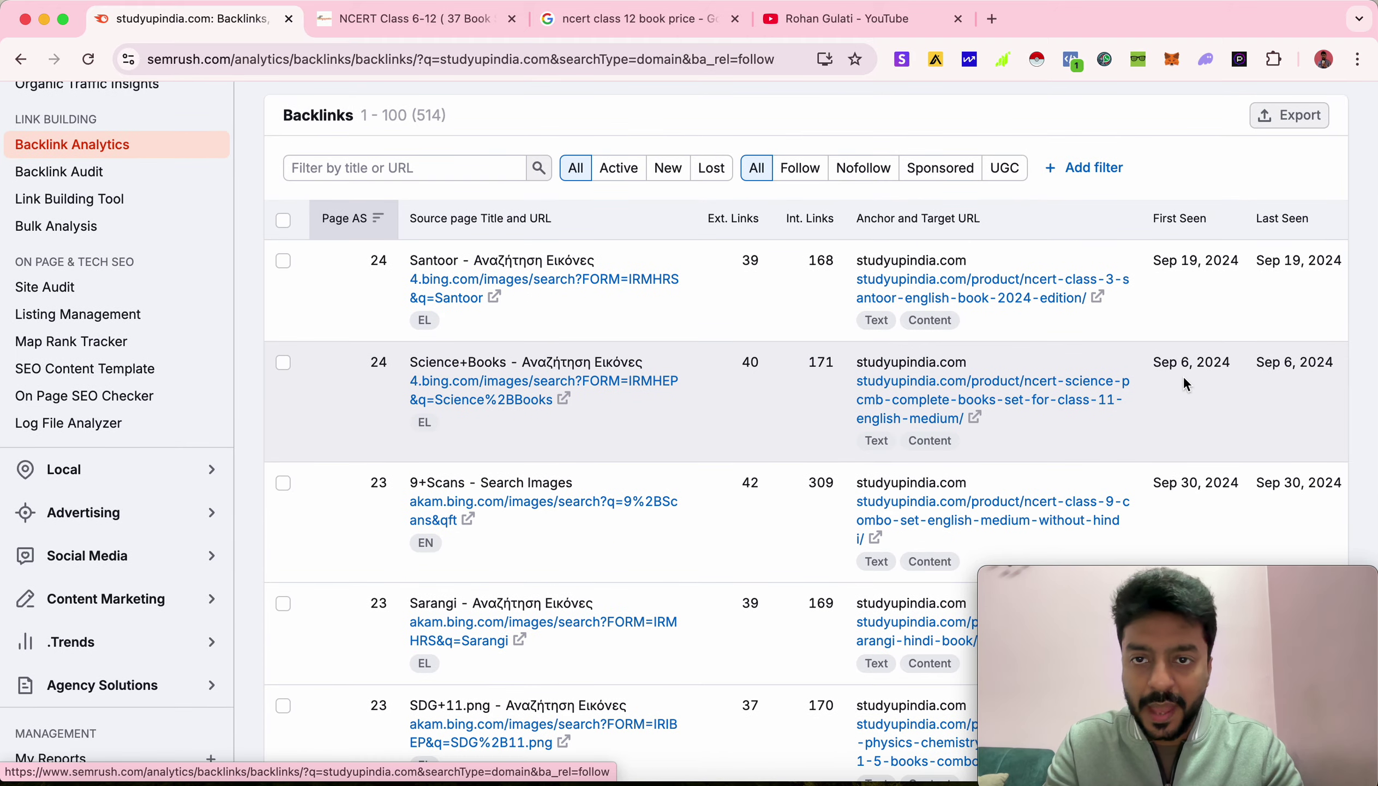
scroll(763, 372, down, 1)
scroll(762, 372, down, 2)
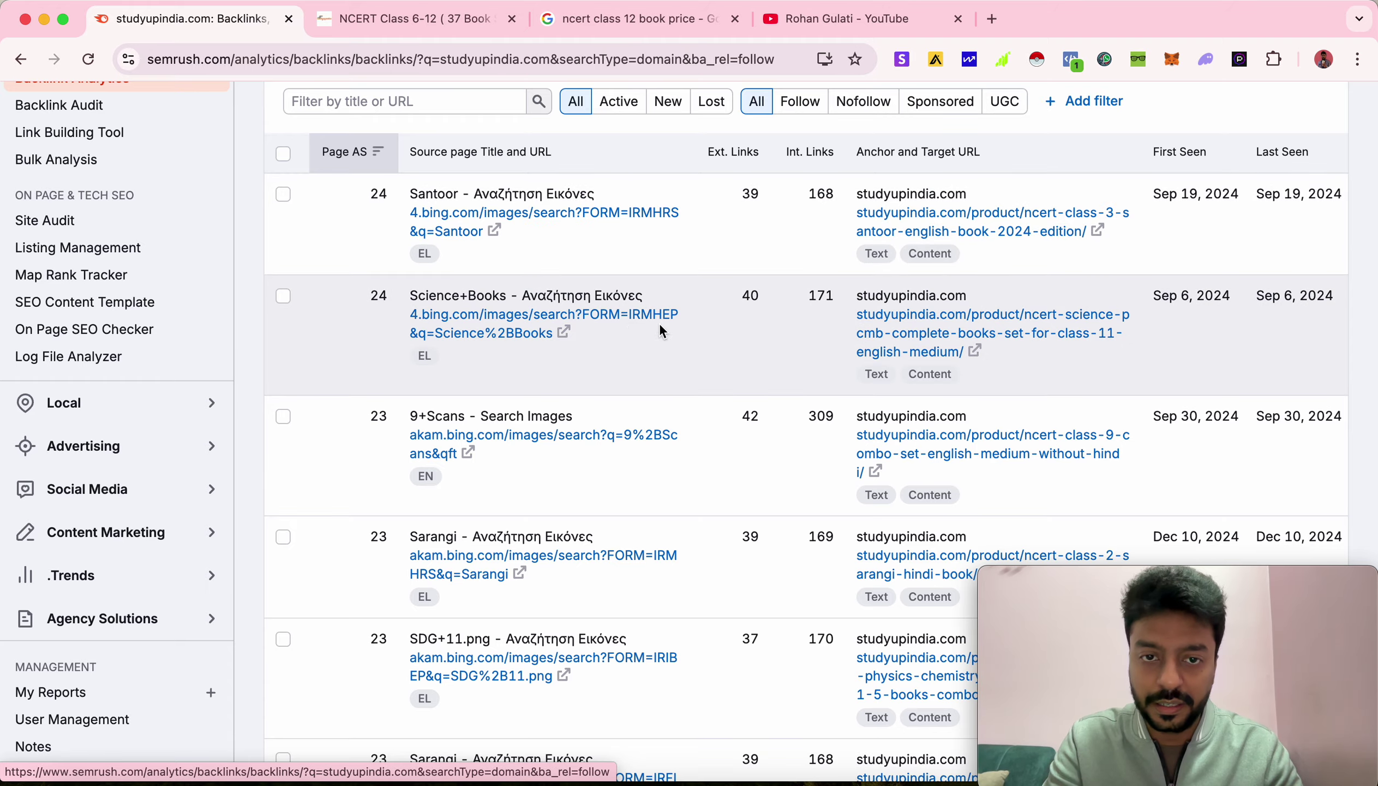
scroll(621, 310, down, 10)
scroll(623, 311, down, 20)
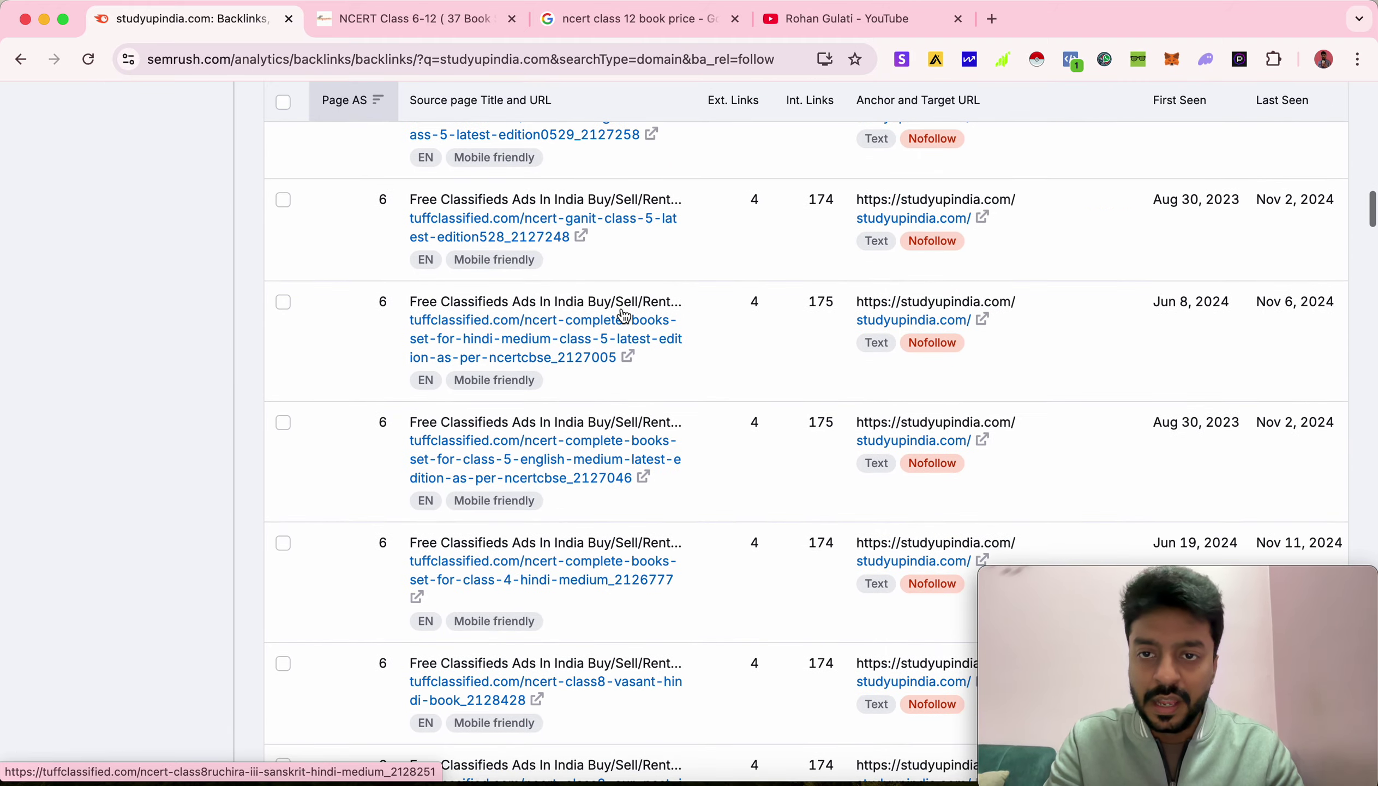
scroll(621, 309, down, 15)
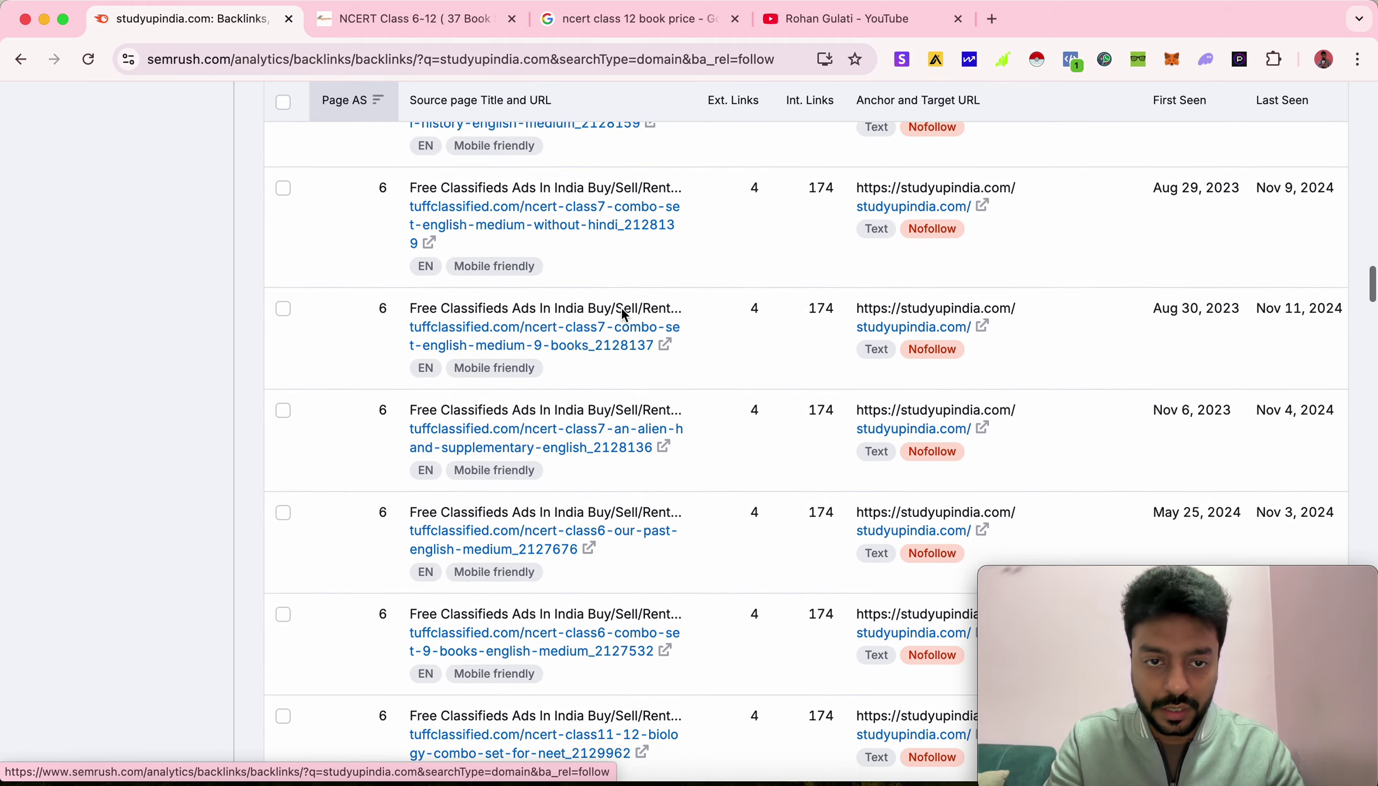
scroll(622, 309, up, 20)
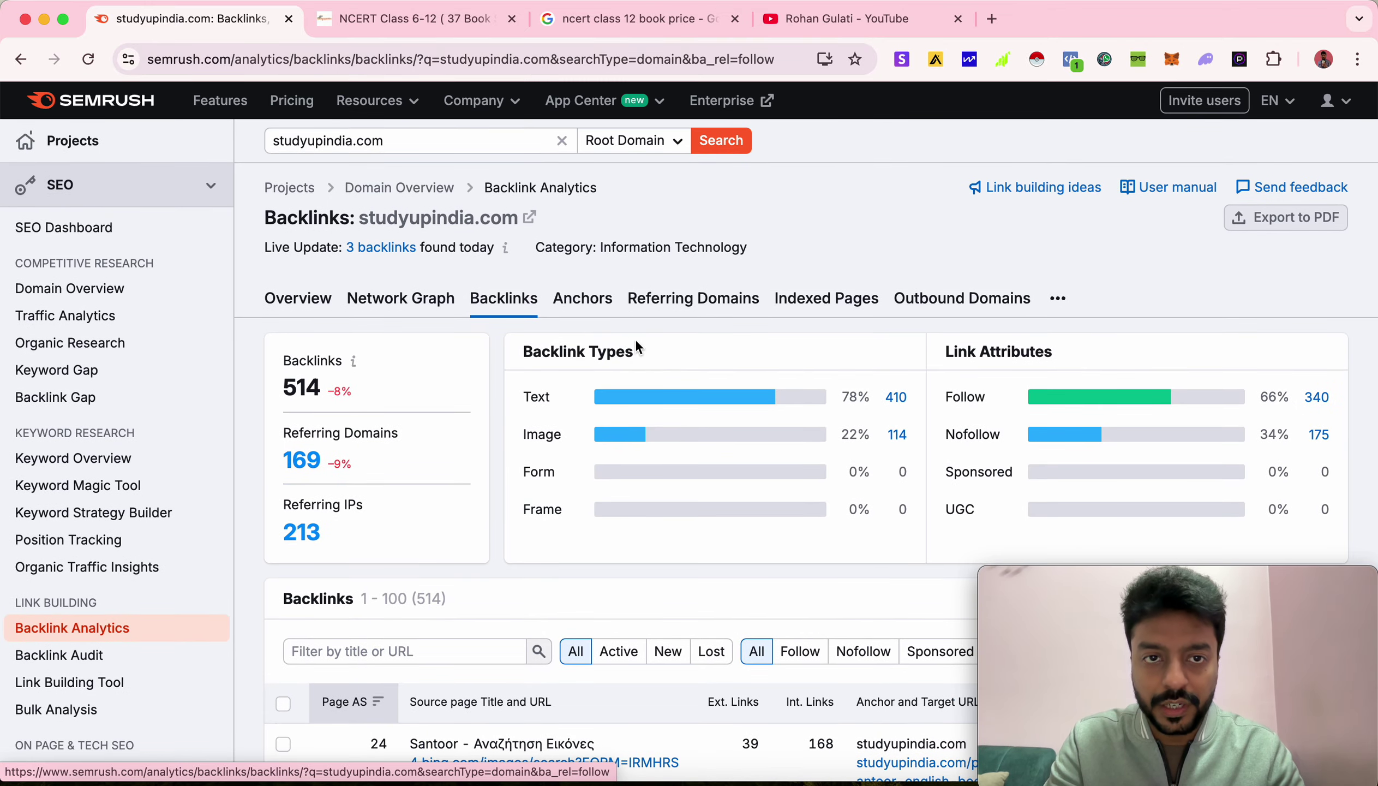
scroll(610, 333, down, 3)
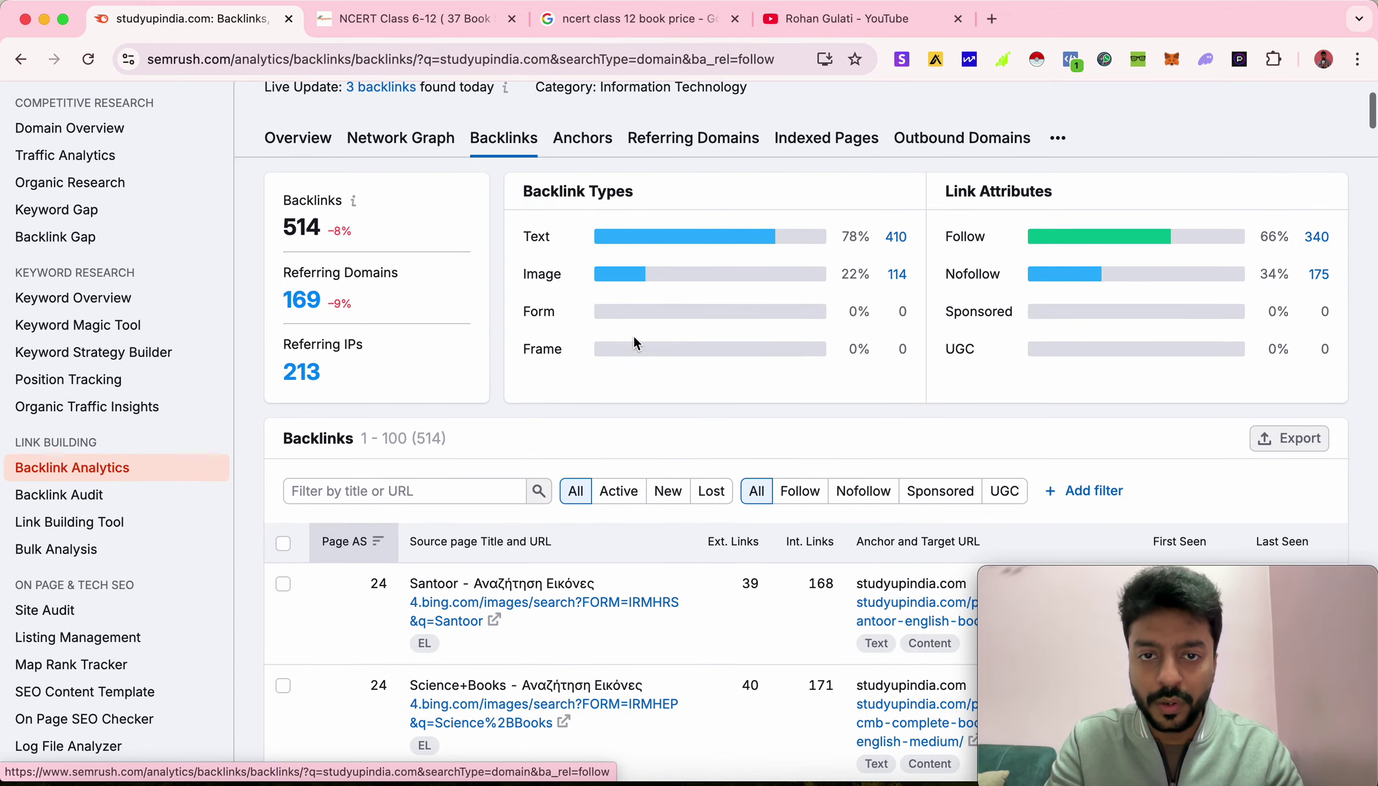
- Show the Anchors report for studyupindia.com and review the anchor texts with their backlink and domain counts
scroll(634, 340, up, 3)
click(597, 301)
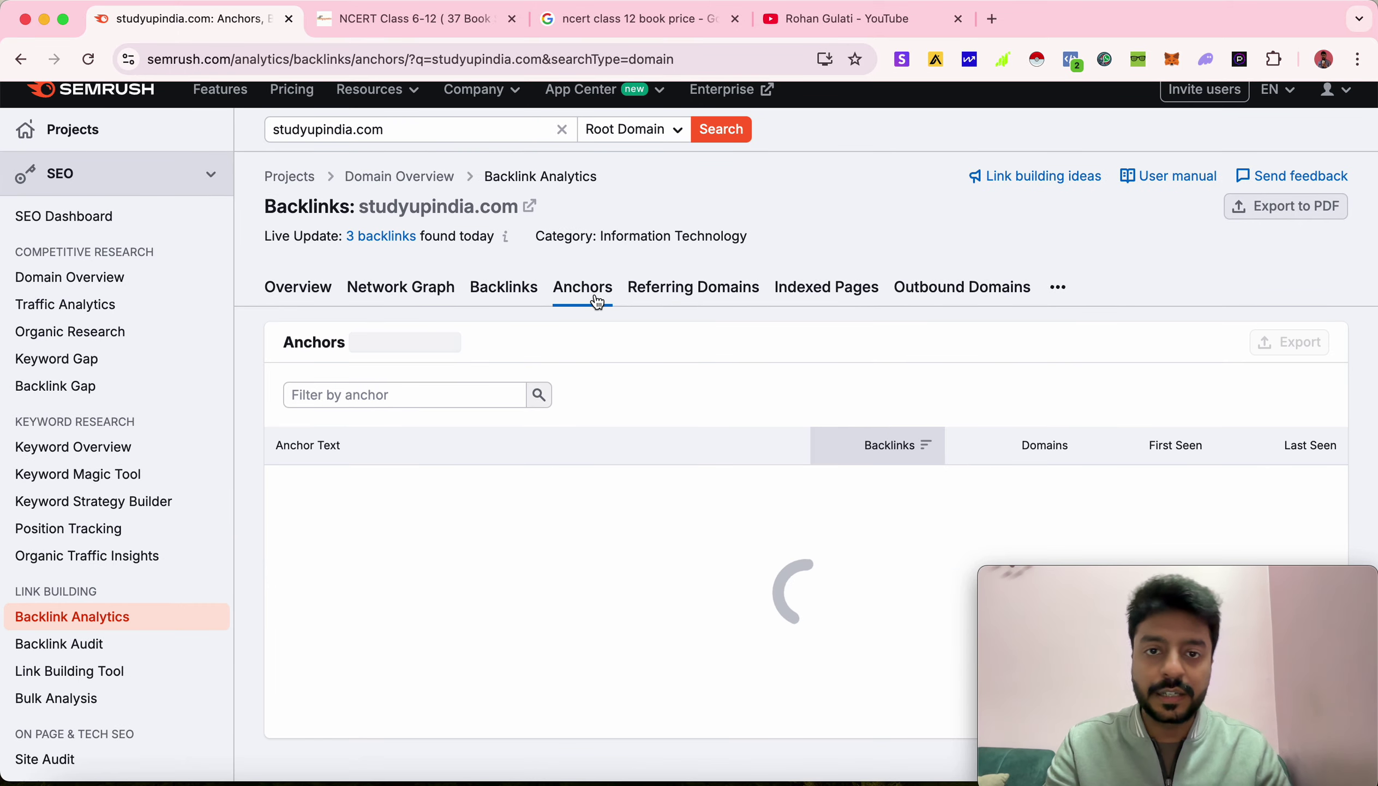
scroll(676, 364, down, 4)
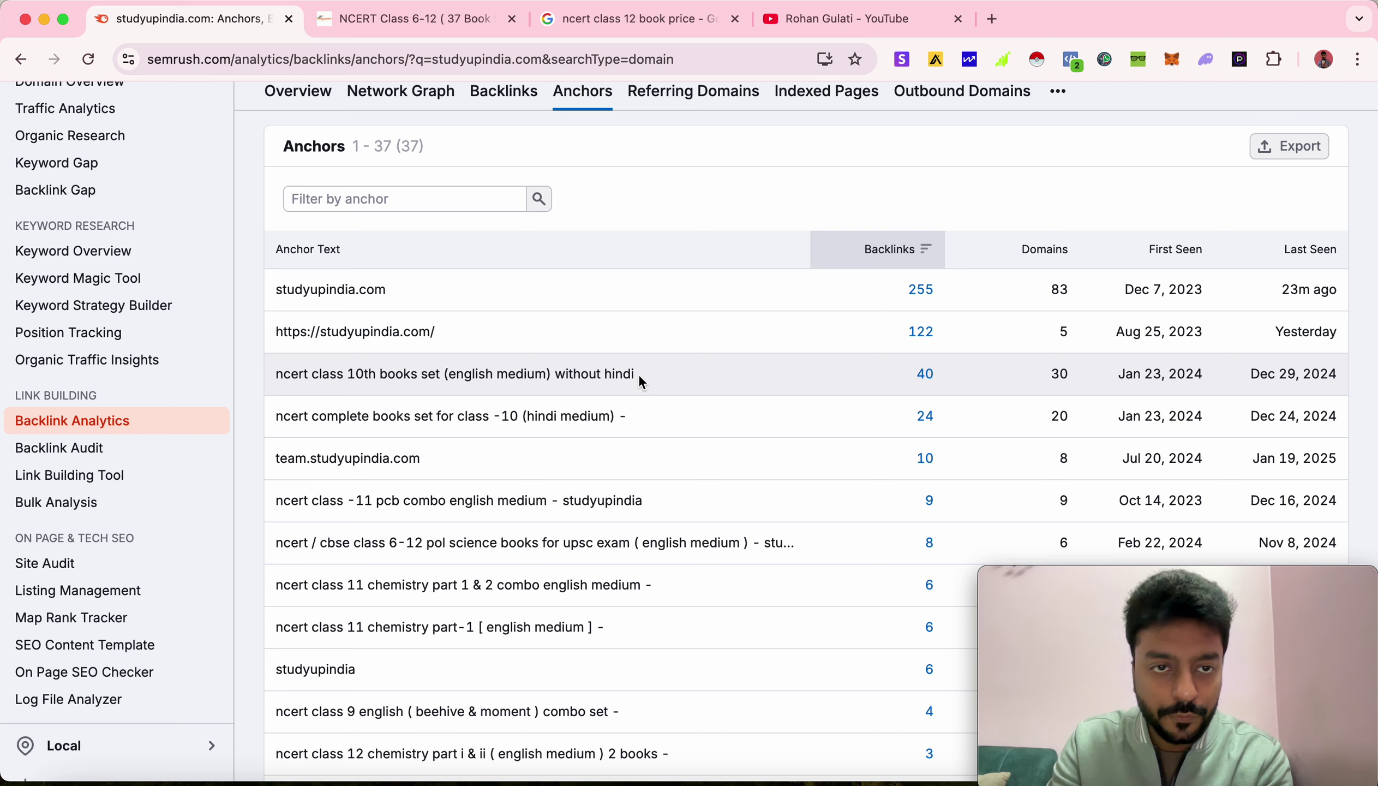
scroll(606, 388, down, 3)
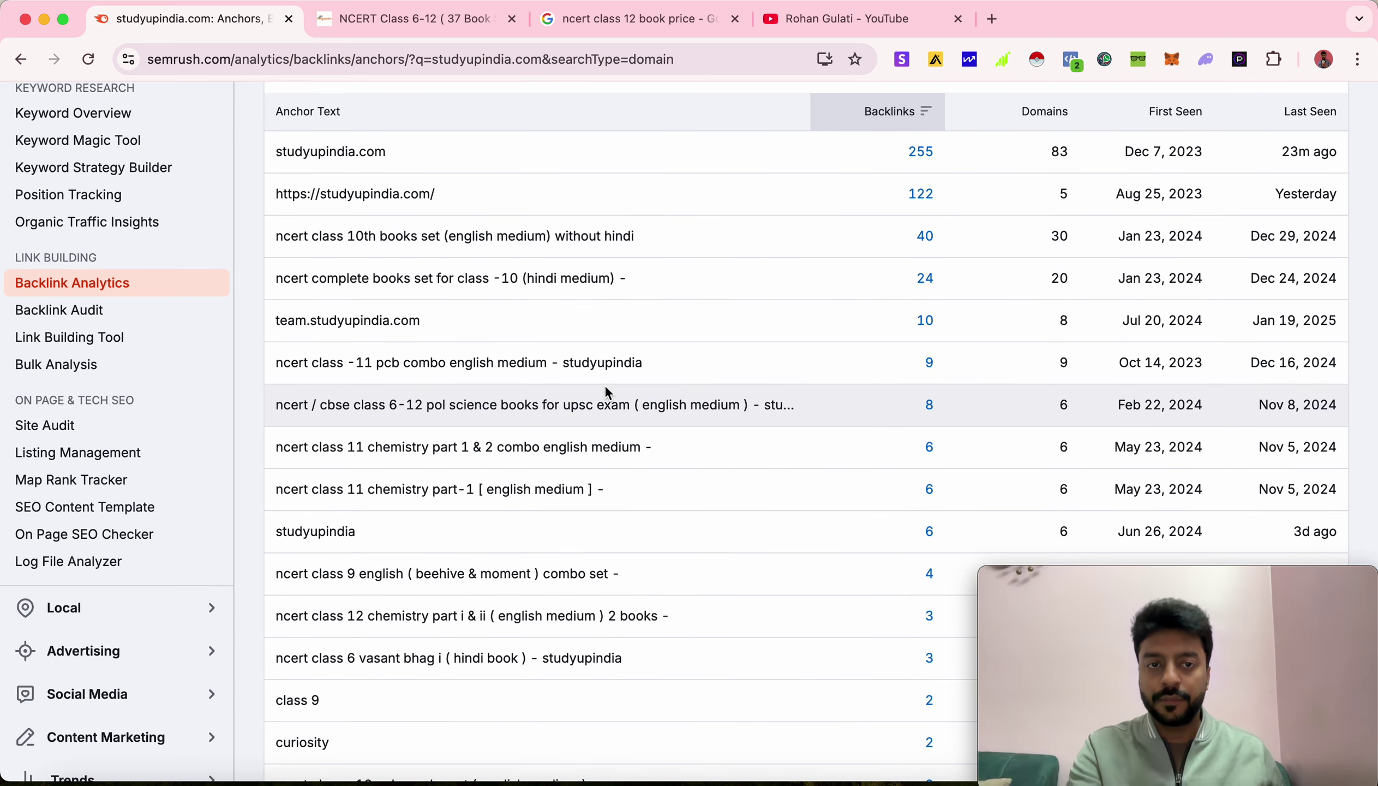
scroll(606, 388, down, 2)
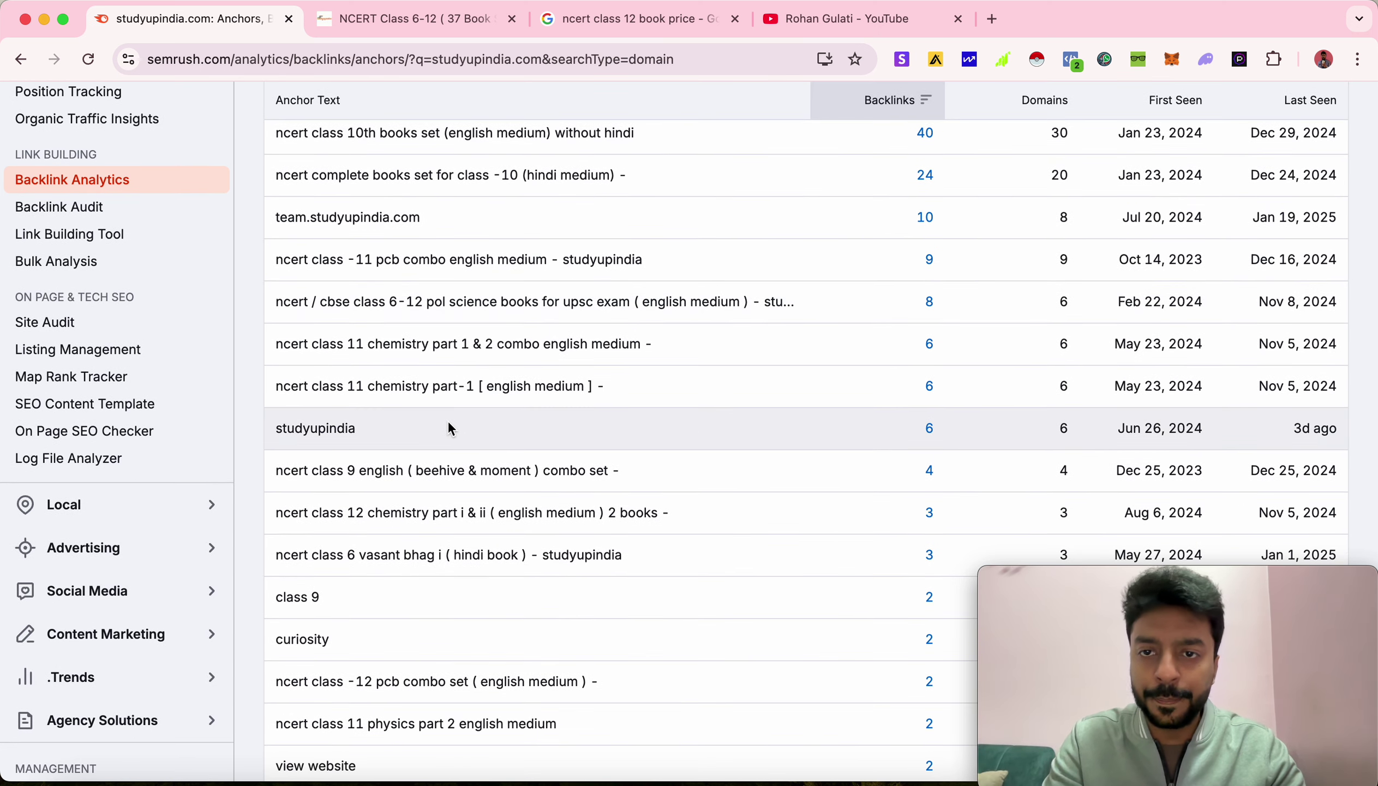
- Open the backlinks that use the anchor text "studyupindia" and examine their source pages and link labels
click(930, 430)
scroll(550, 458, down, 10)
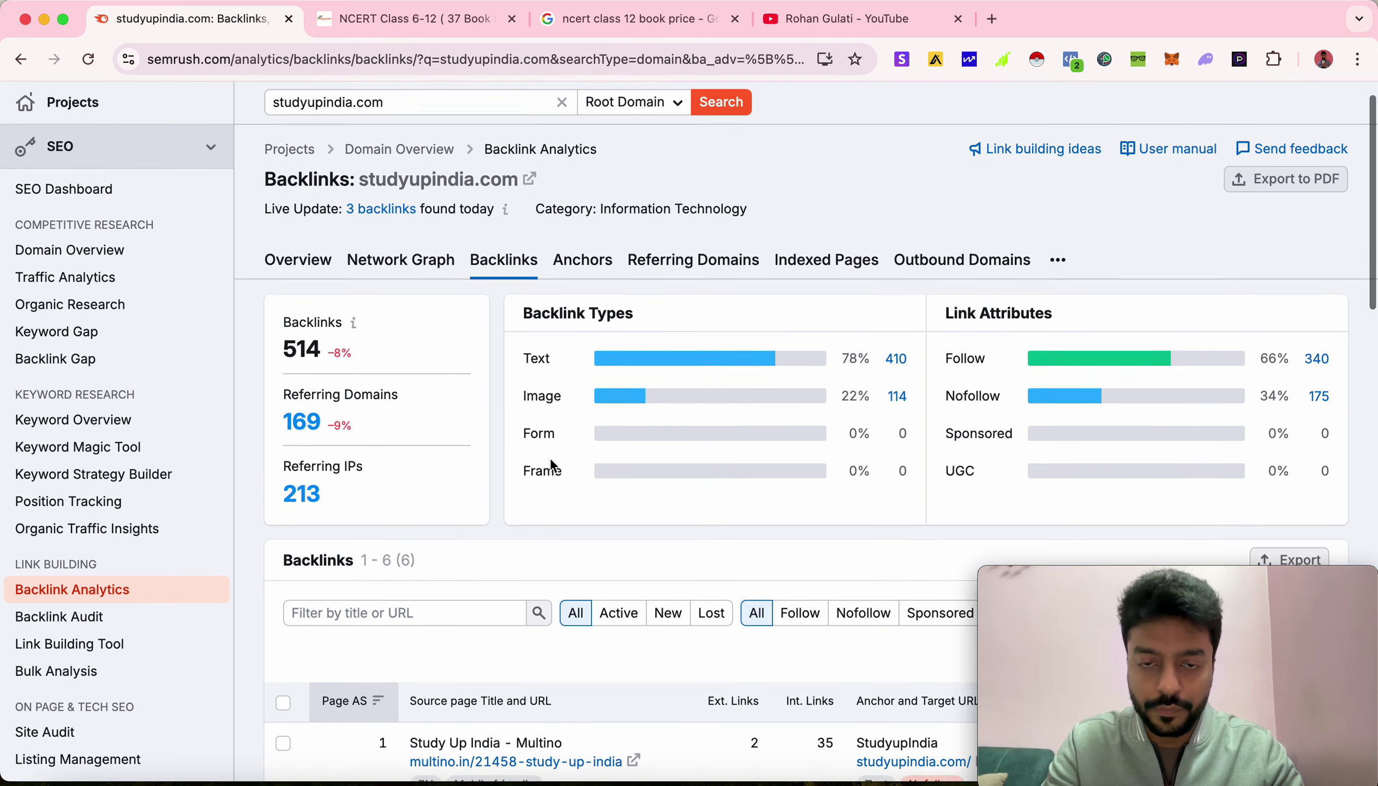
scroll(550, 458, down, 2)
scroll(550, 457, up, 1)
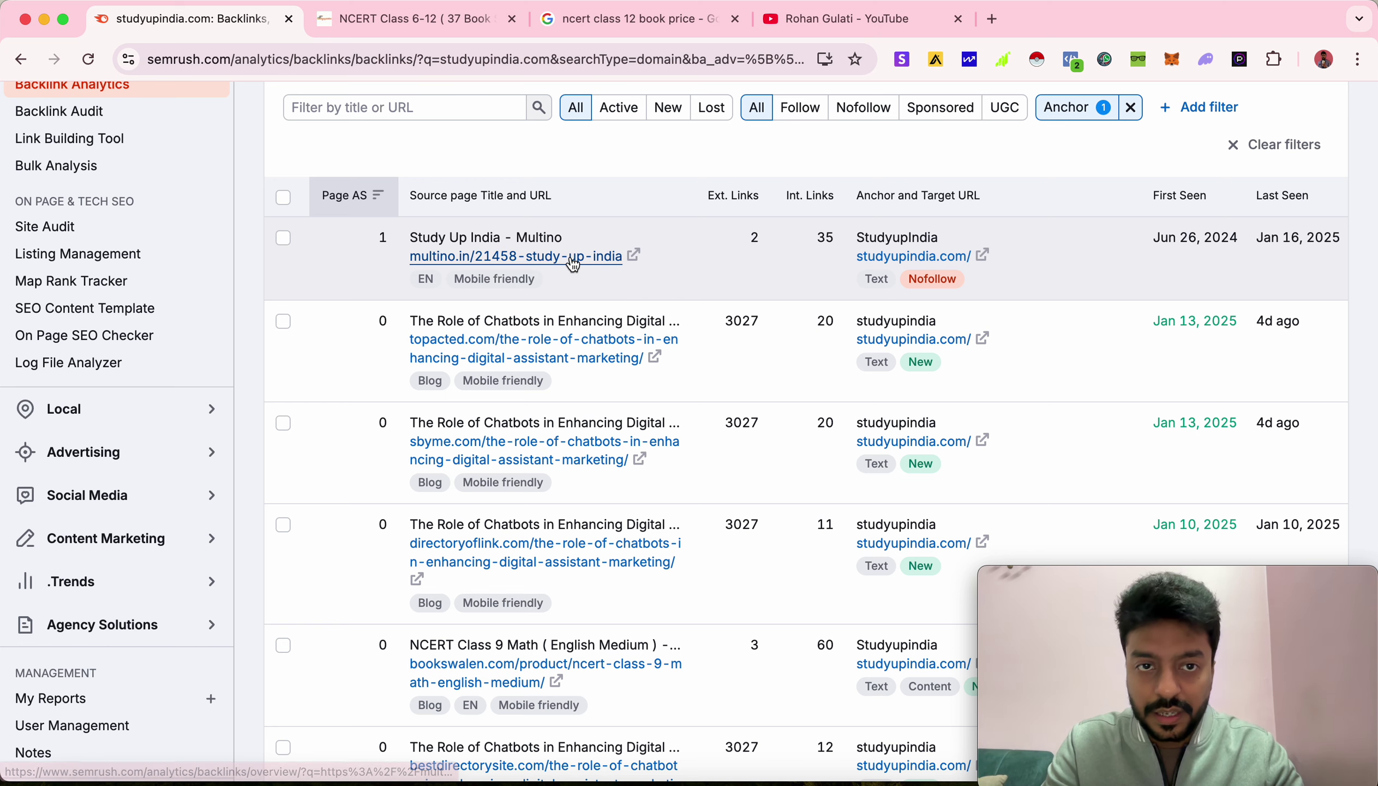
scroll(572, 261, down, 1)
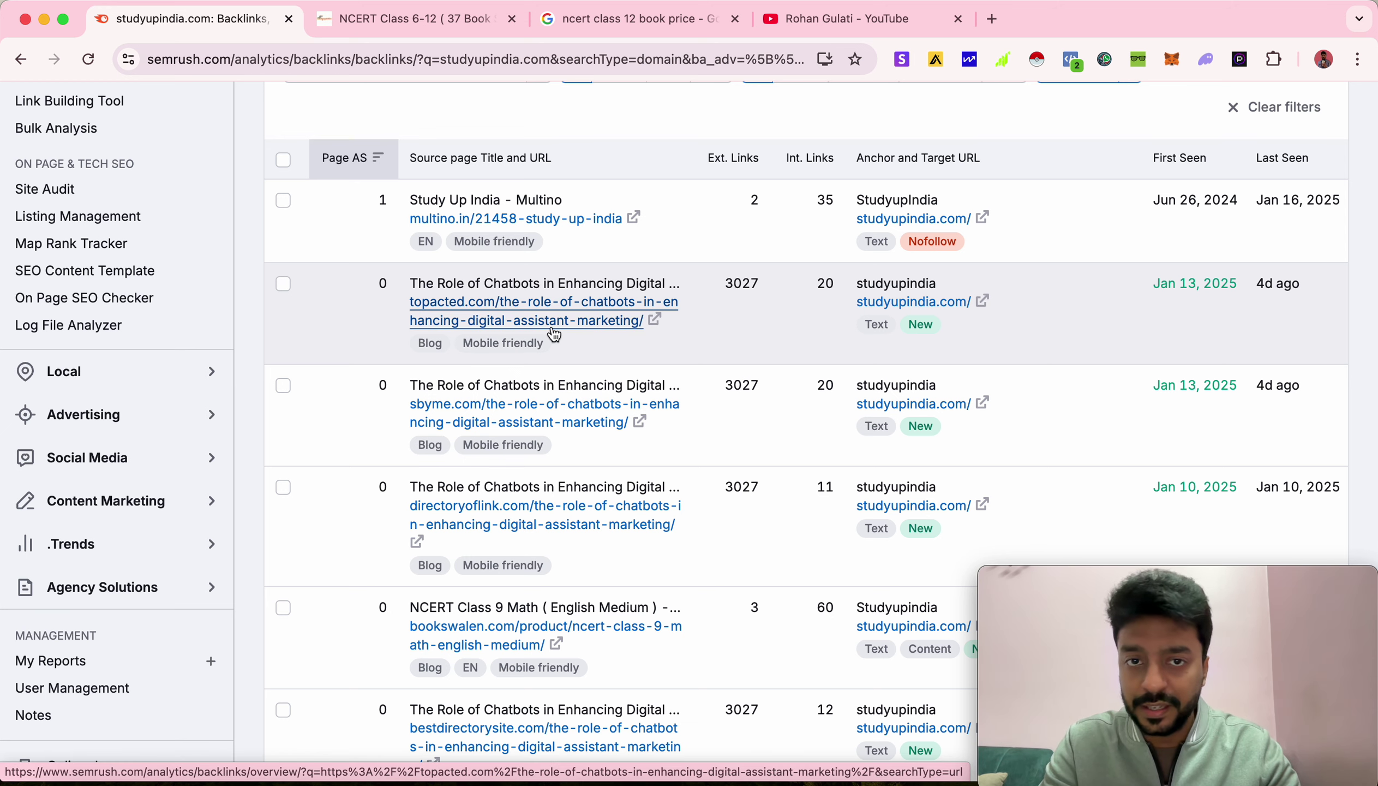
scroll(553, 334, down, 1)
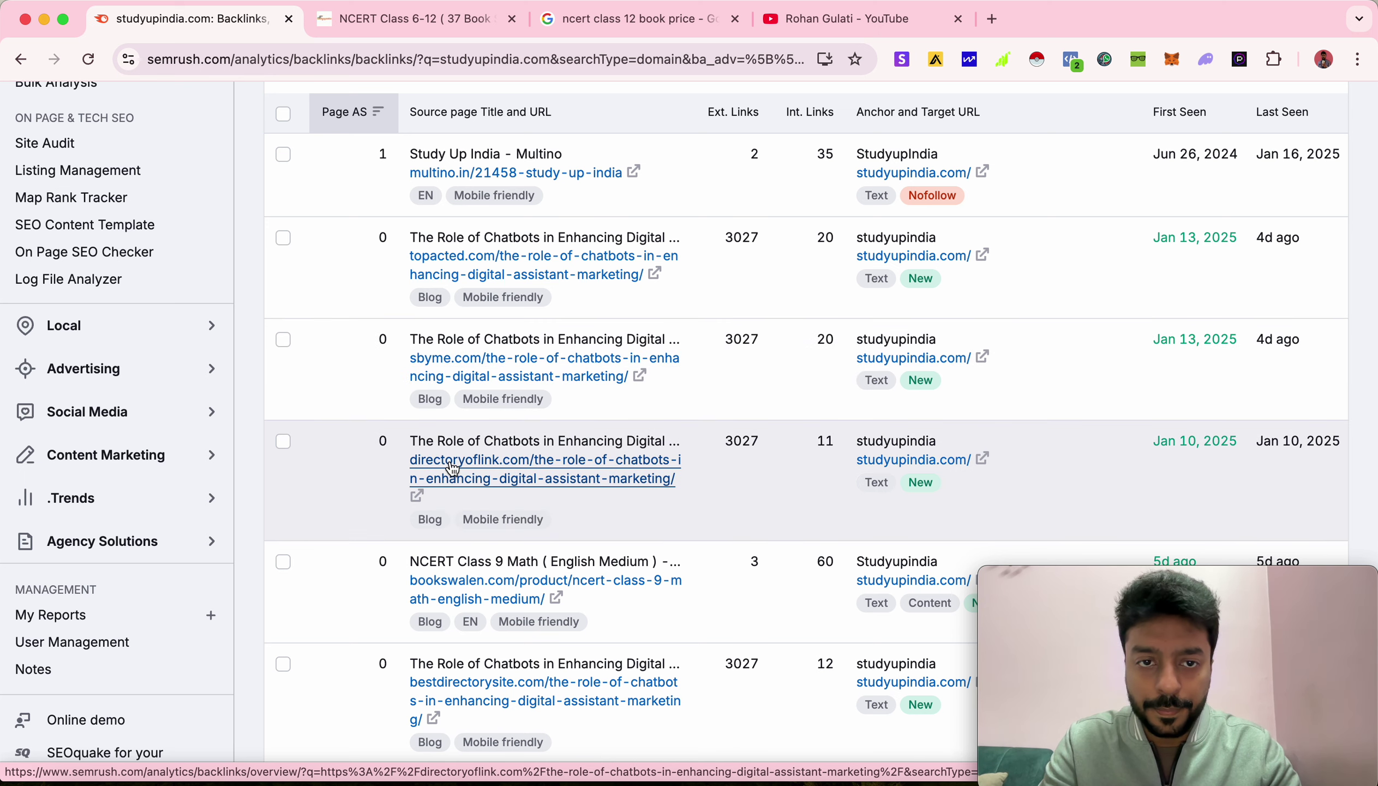
scroll(519, 471, down, 2)
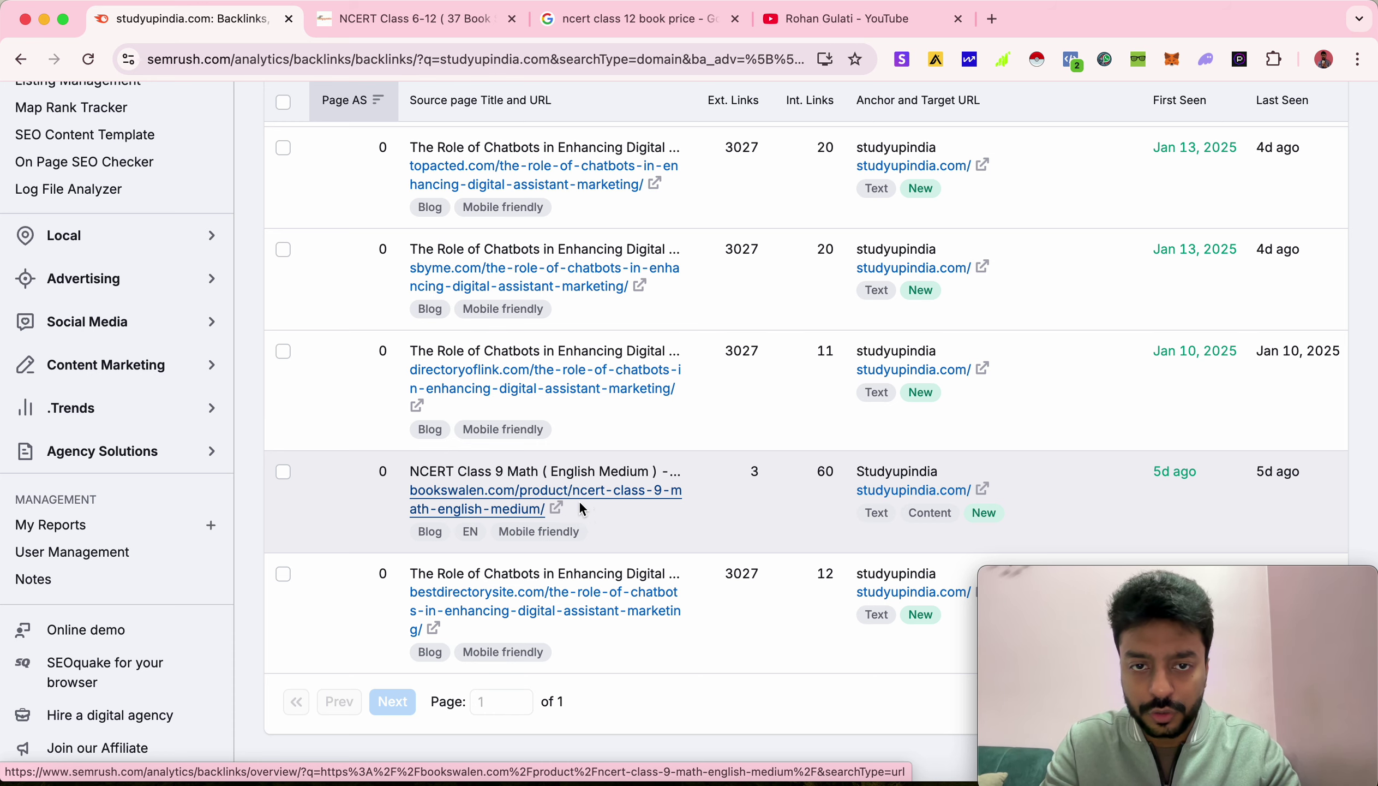
- Open the bookswalen.com NCERT Class 9 Math source page and highlight the description text containing the Studyupindia.com link
click(557, 513)
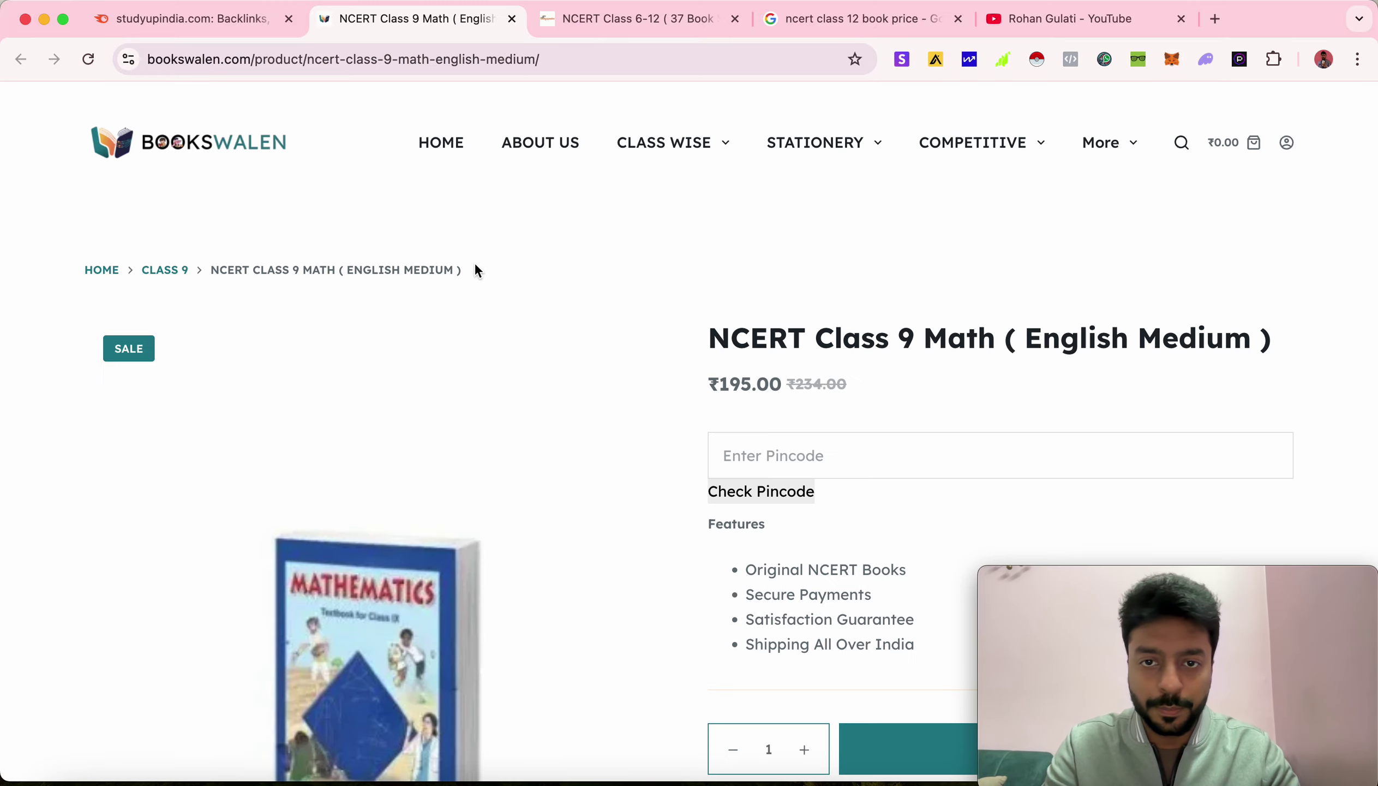
scroll(475, 264, down, 10)
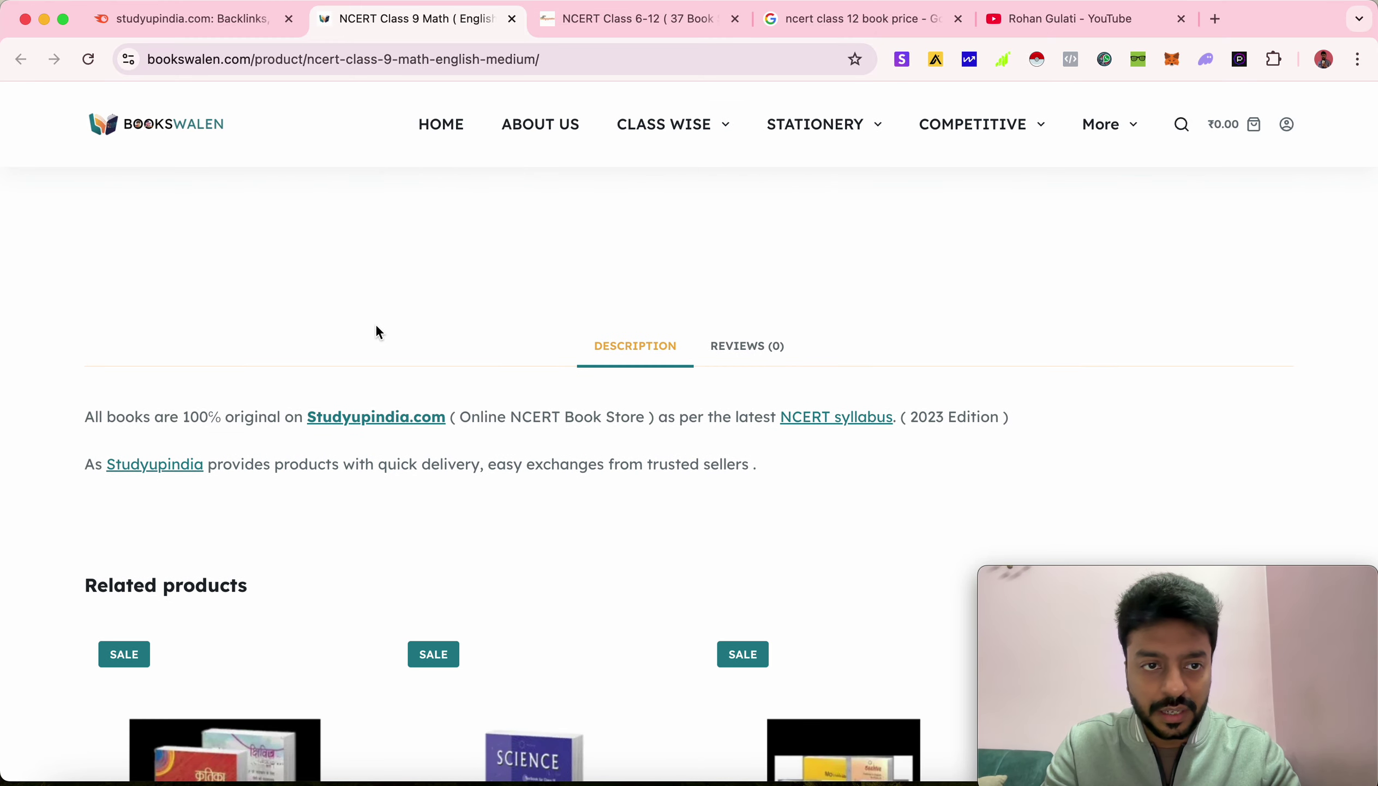
scroll(376, 328, down, 2)
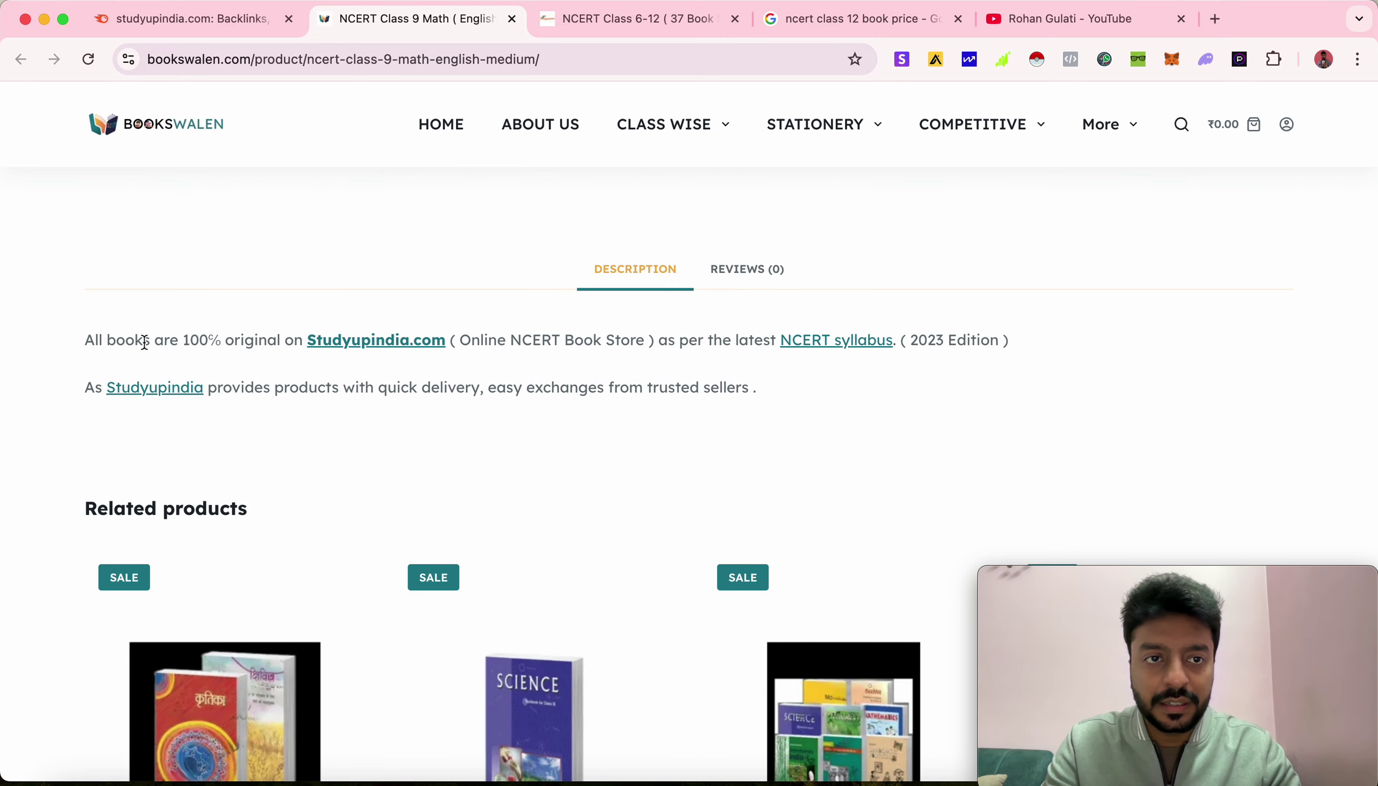
drag(118, 342, 408, 339)
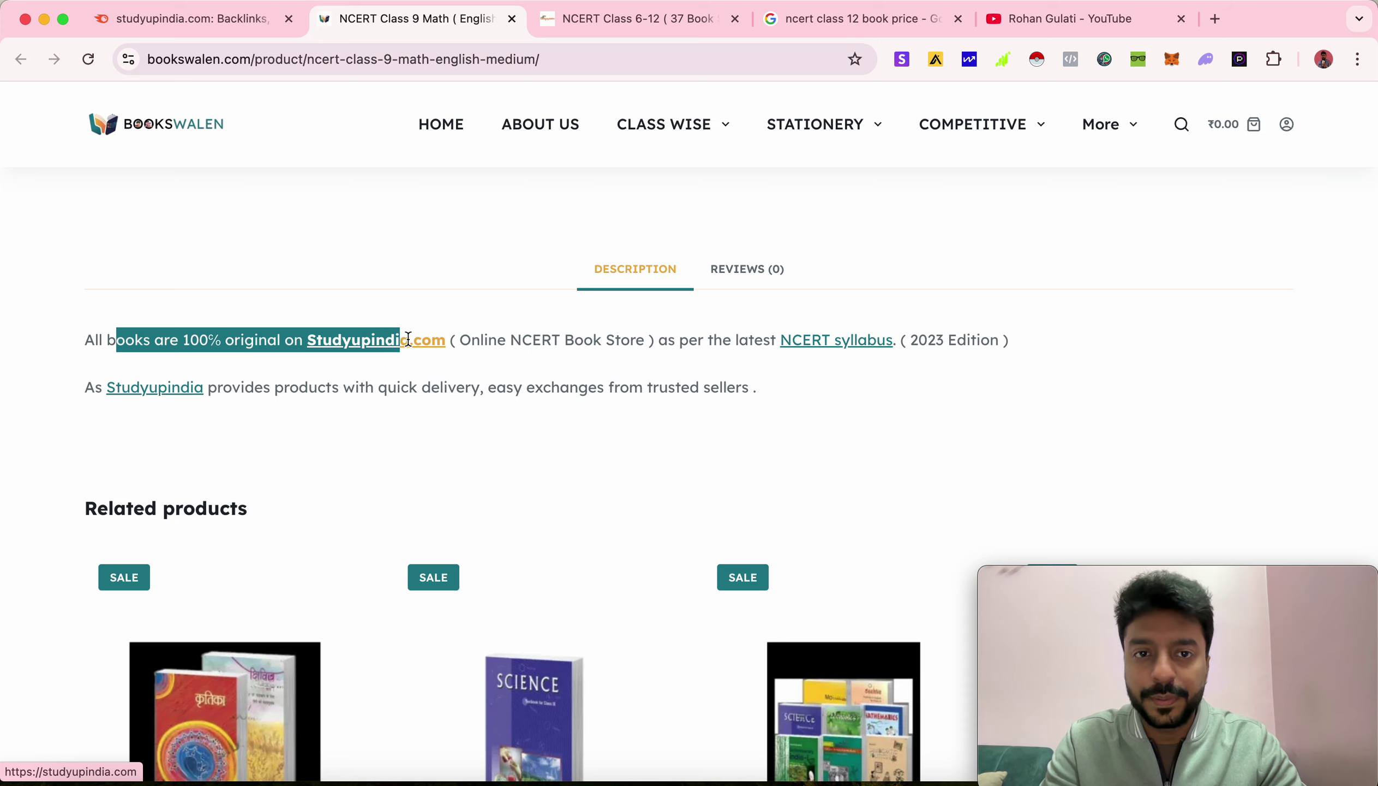
- Look through the bookswalen.com NCERT Class 9 Math page, covering its description links, related products and footer
scroll(548, 424, down, 9)
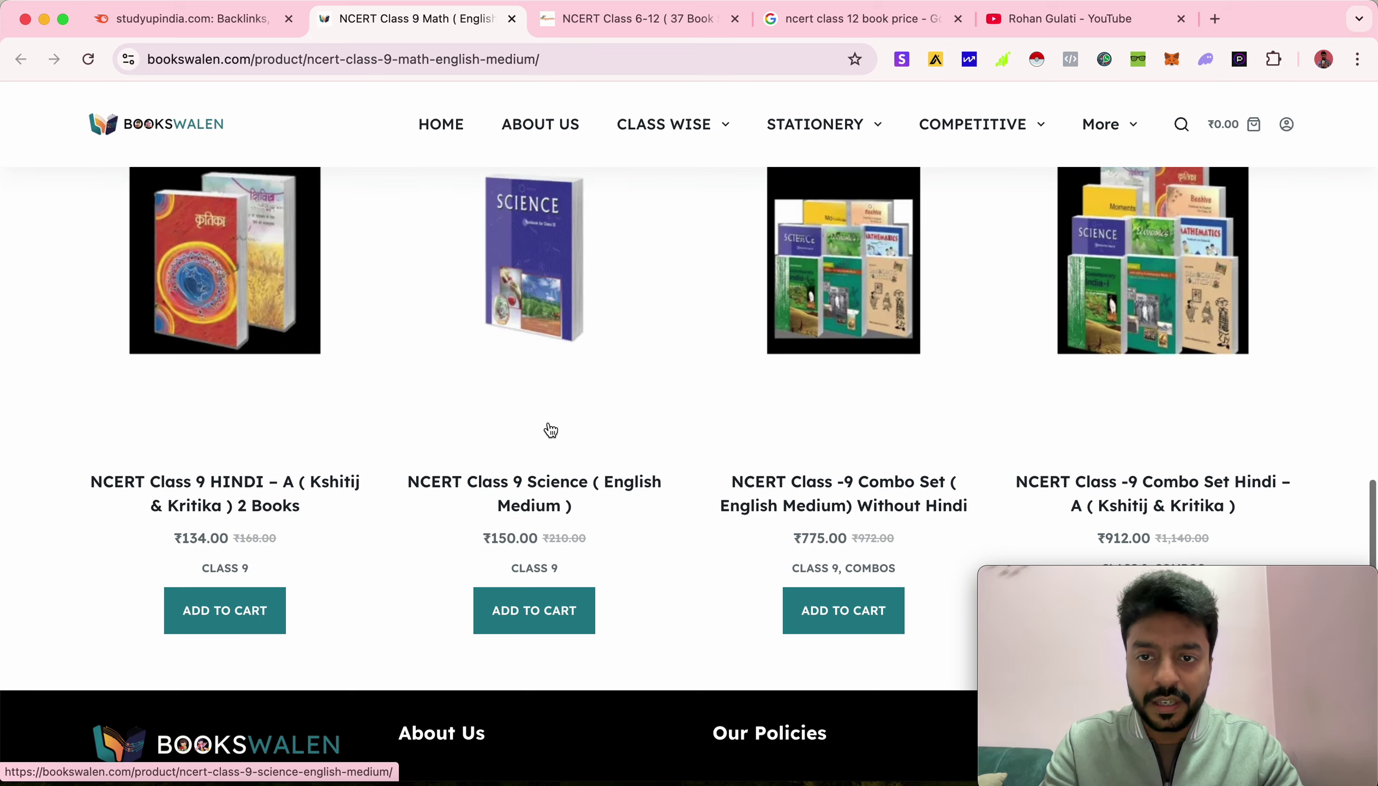
scroll(551, 431, down, 3)
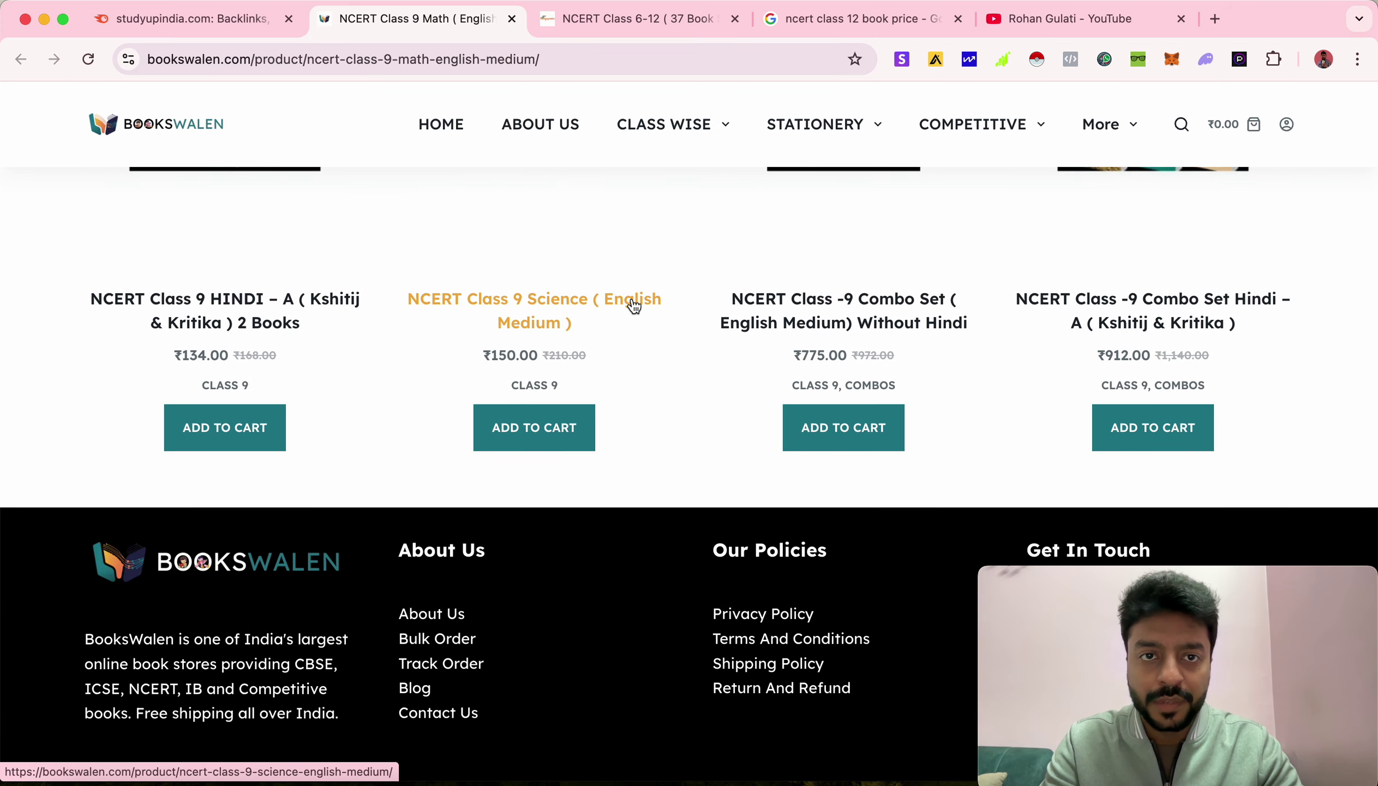
scroll(648, 399, up, 15)
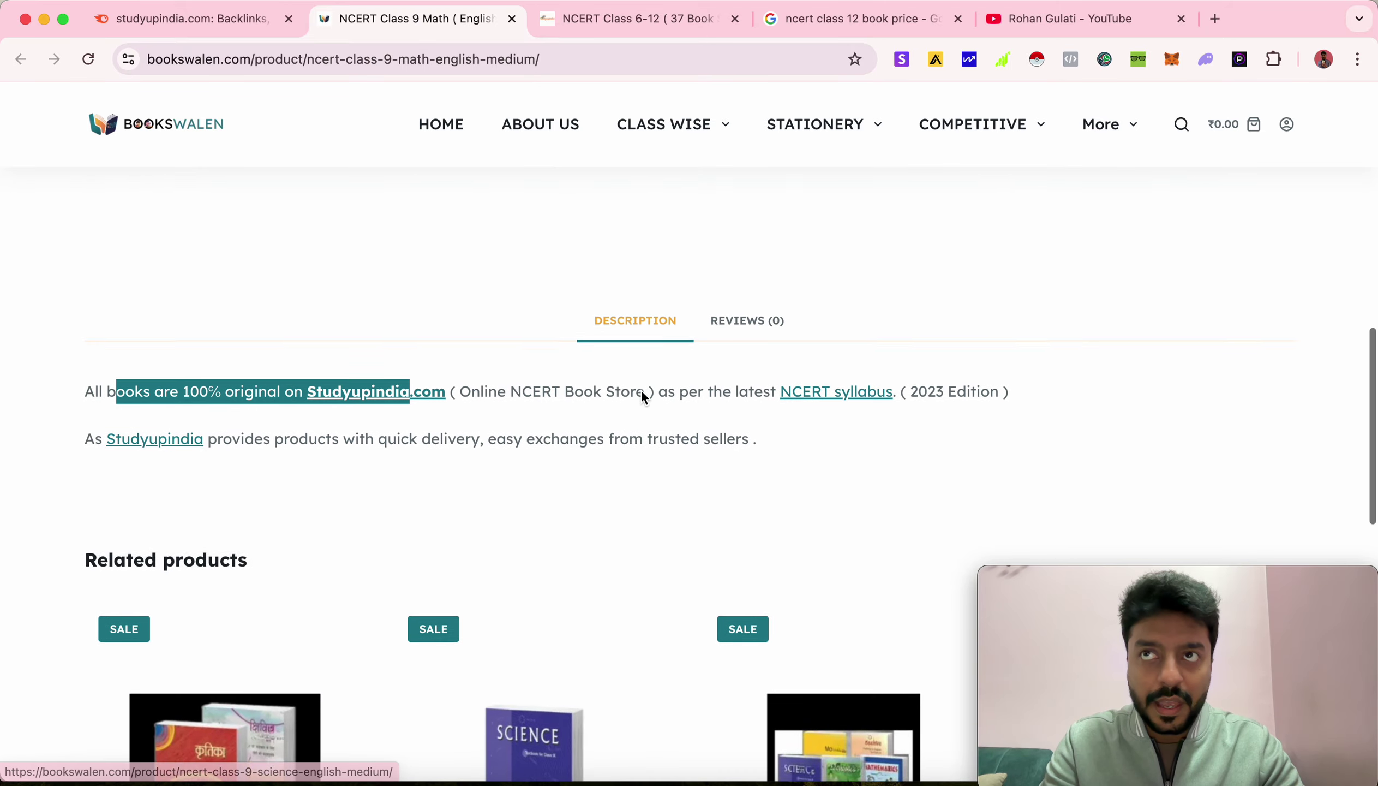
scroll(643, 396, up, 2)
scroll(643, 396, down, 15)
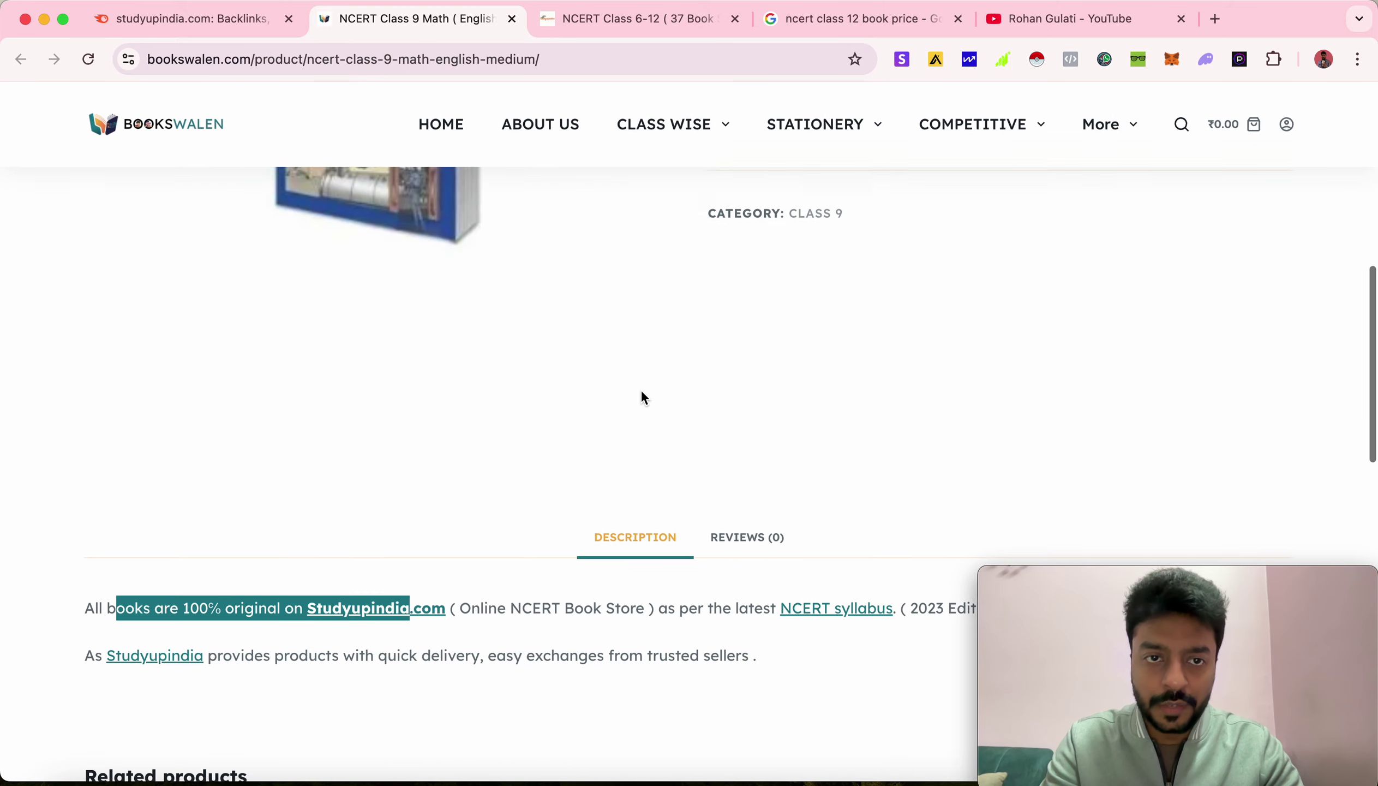
scroll(642, 396, up, 10)
scroll(641, 389, down, 8)
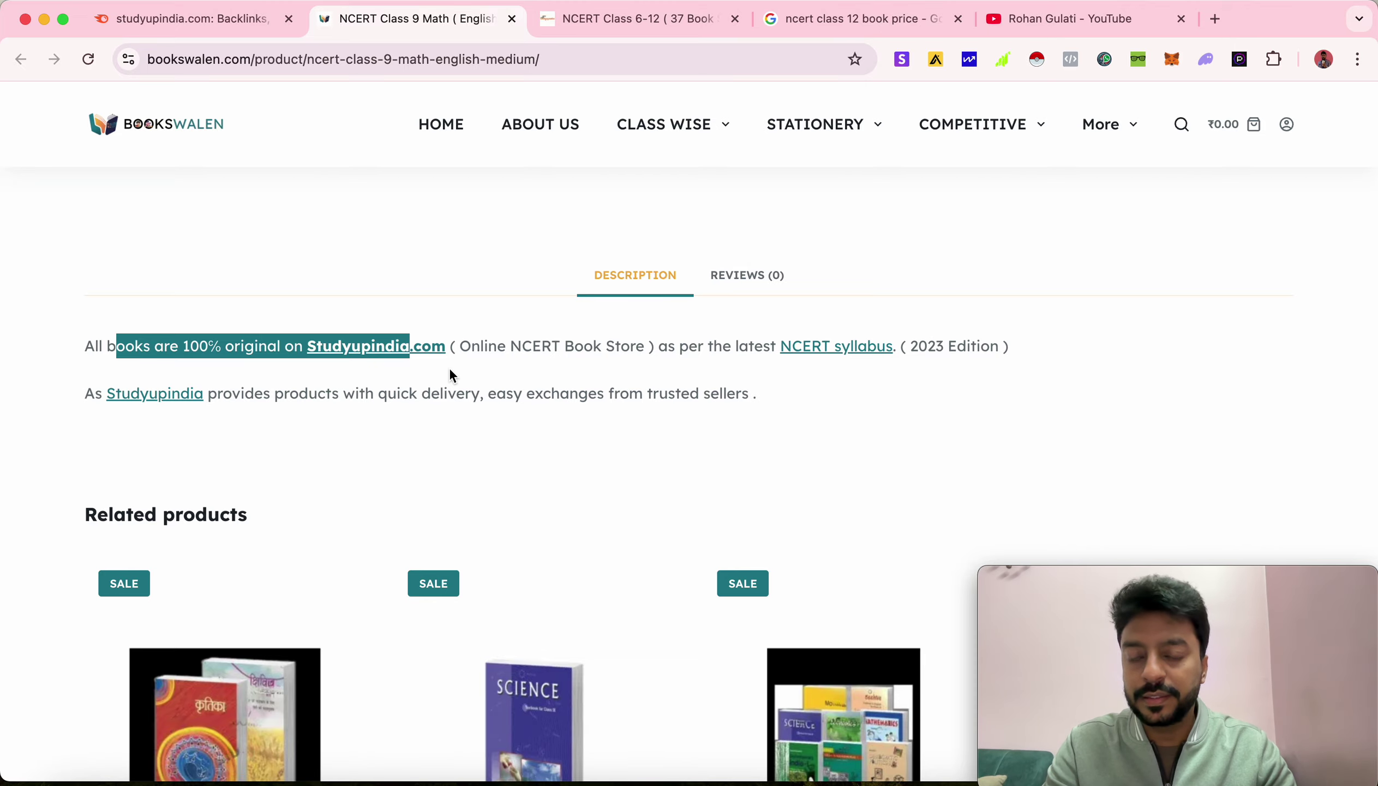
- Return to the studyupindia.com backlinks list in Semrush and remove its Anchor filter
click(180, 22)
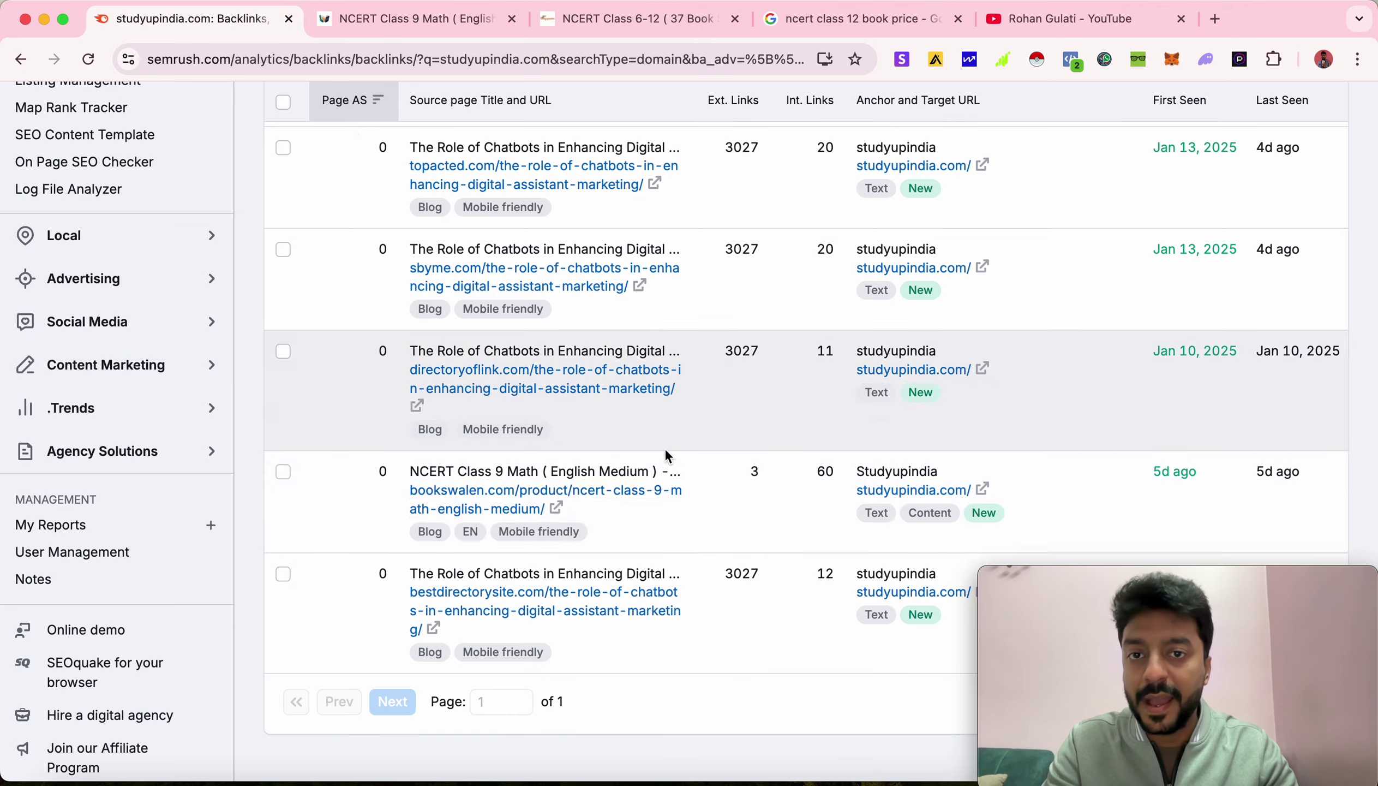
scroll(808, 436, up, 15)
scroll(808, 435, down, 8)
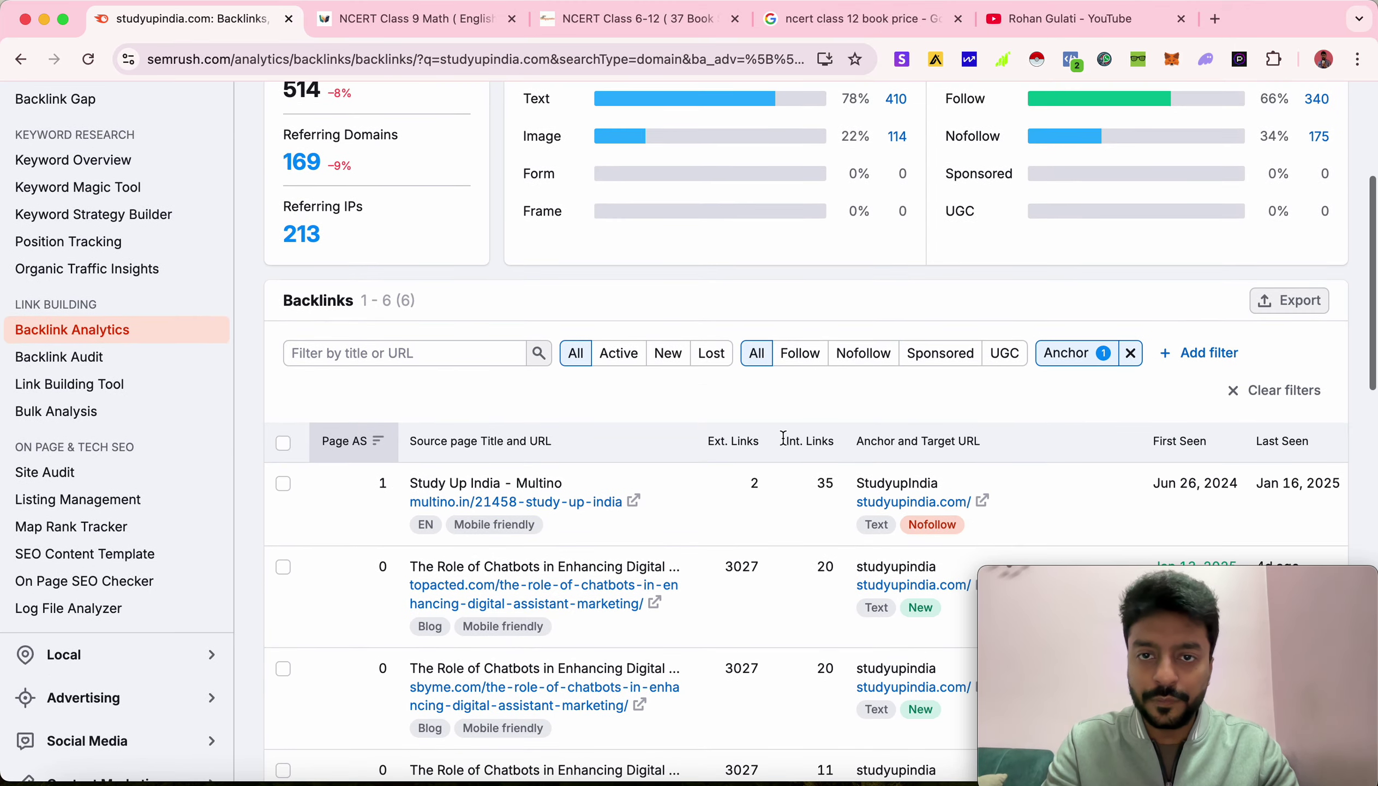
click(1131, 354)
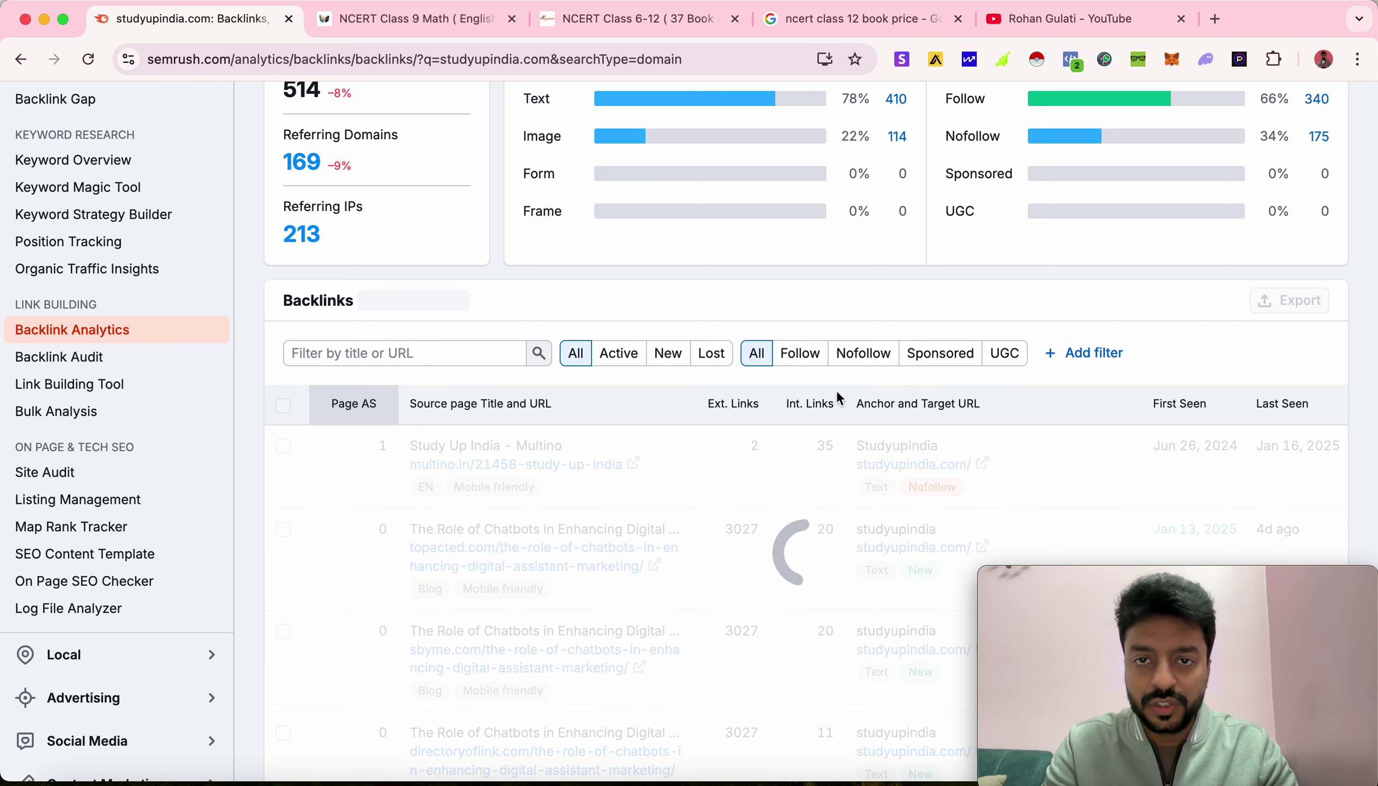
- Reopen the Anchors report for studyupindia.com and read through the complete list of anchor texts
scroll(709, 308, up, 5)
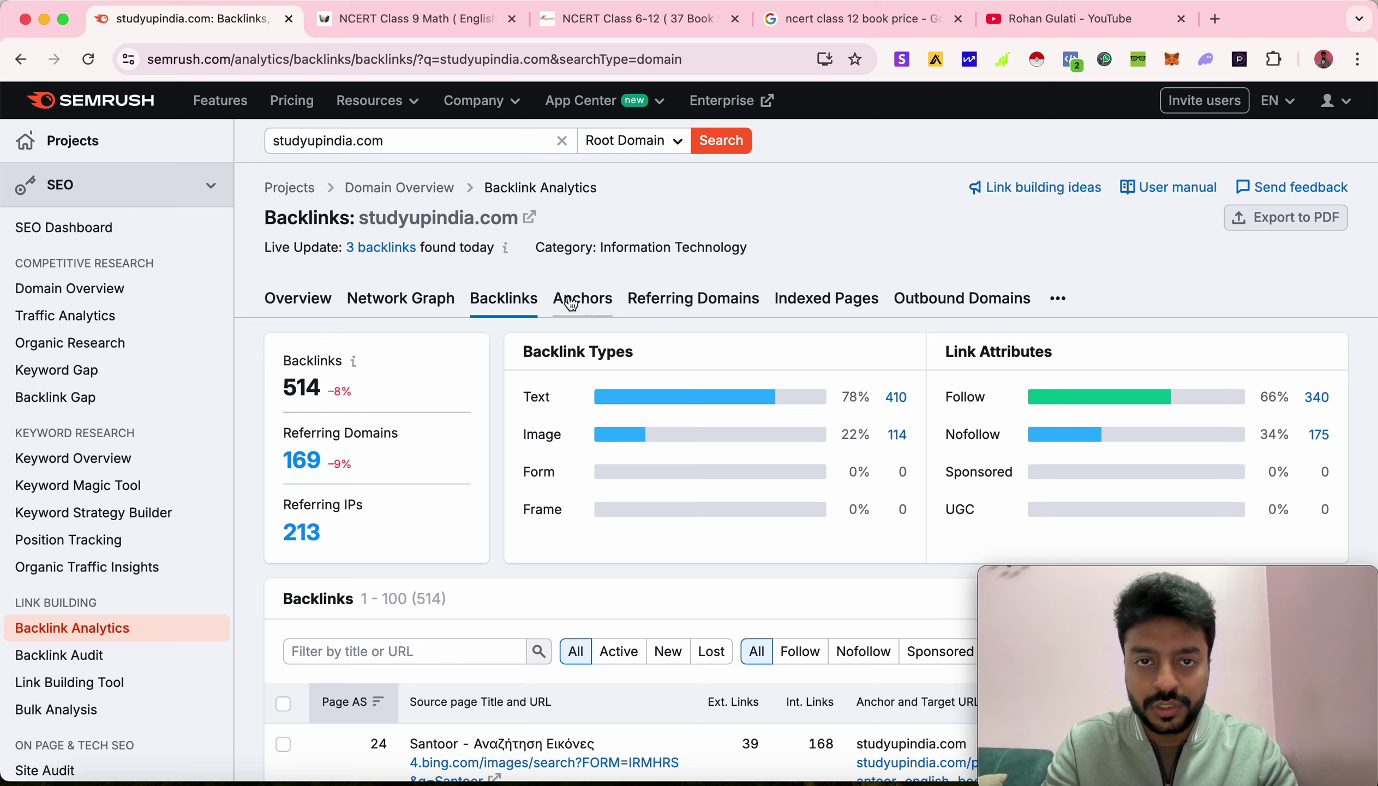
click(584, 301)
scroll(747, 468, down, 6)
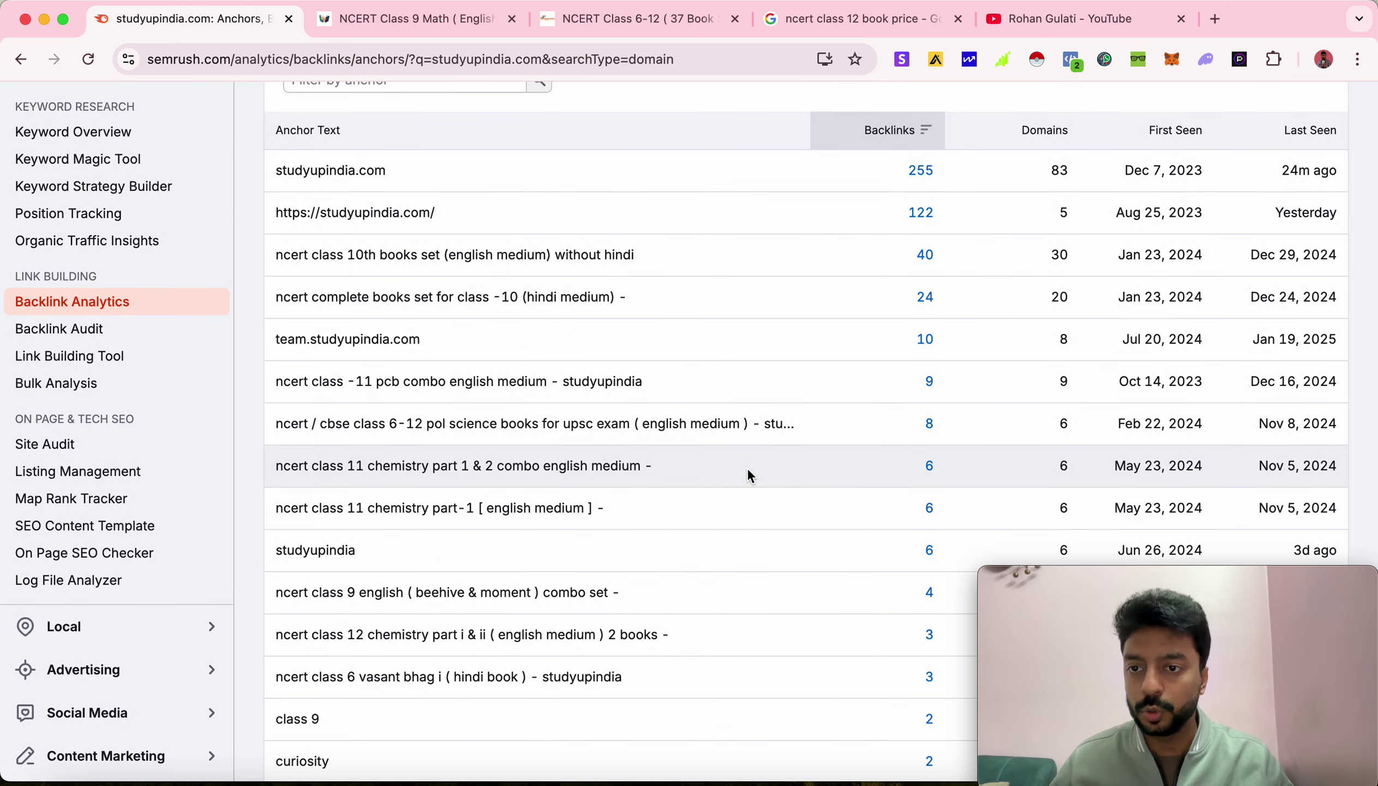
scroll(747, 467, down, 5)
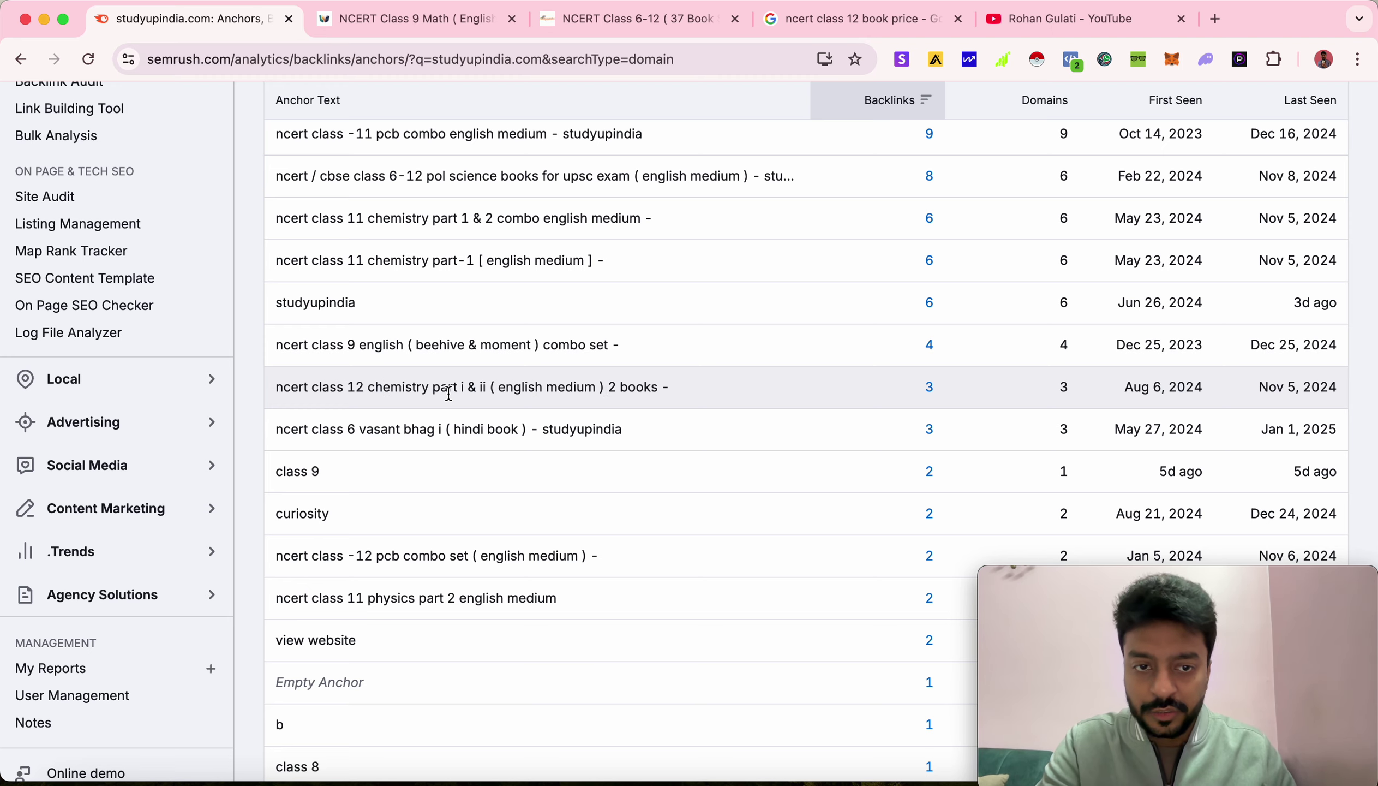
scroll(449, 393, down, 20)
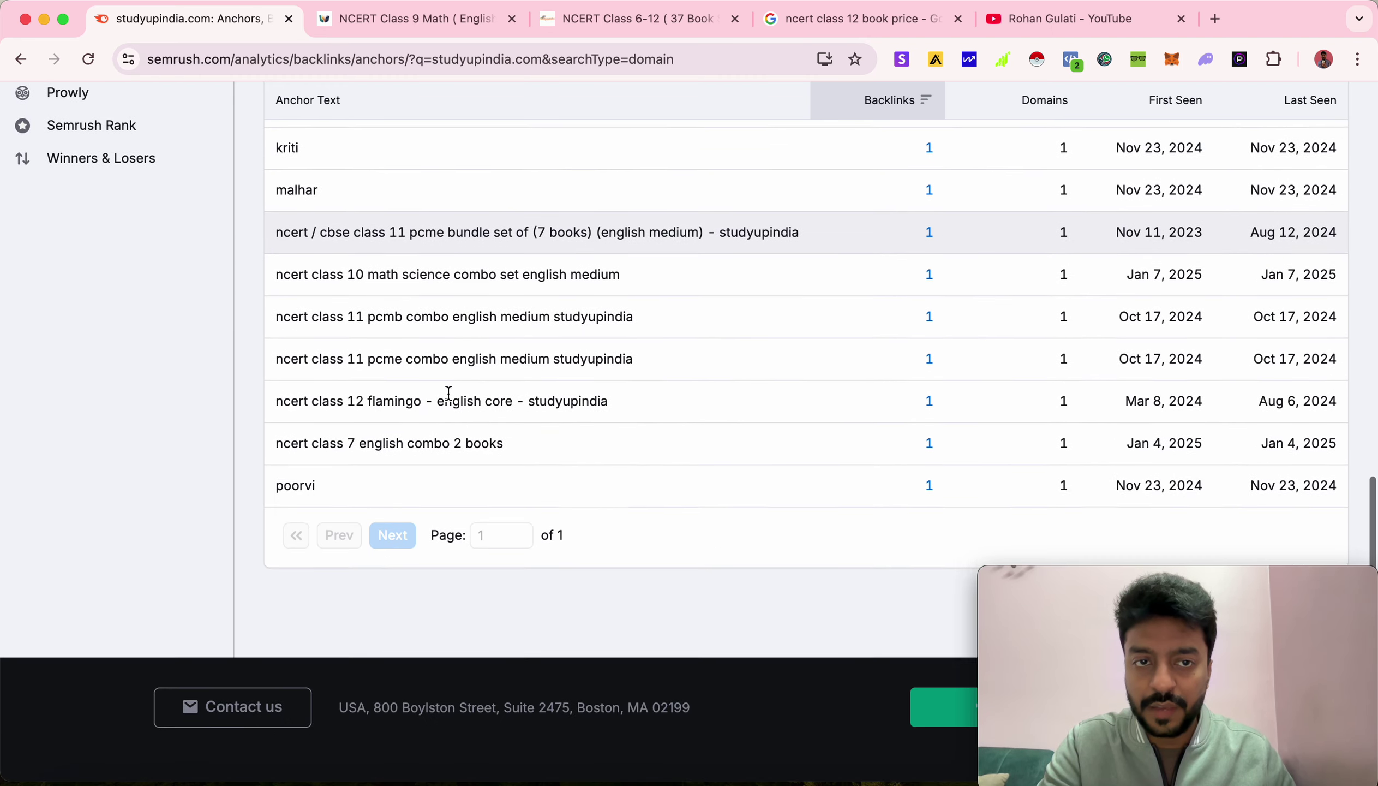
scroll(449, 392, up, 20)
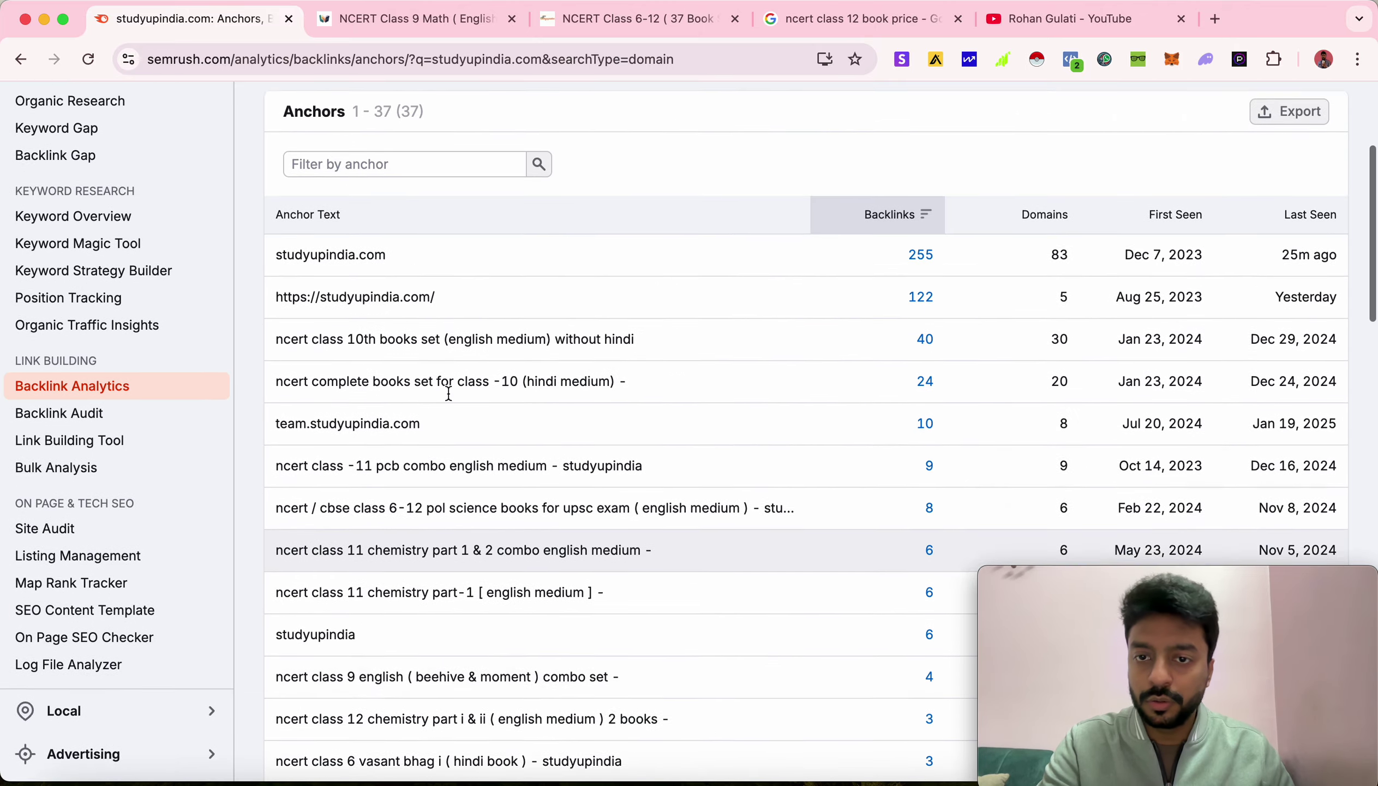
scroll(448, 393, up, 4)
scroll(449, 393, down, 6)
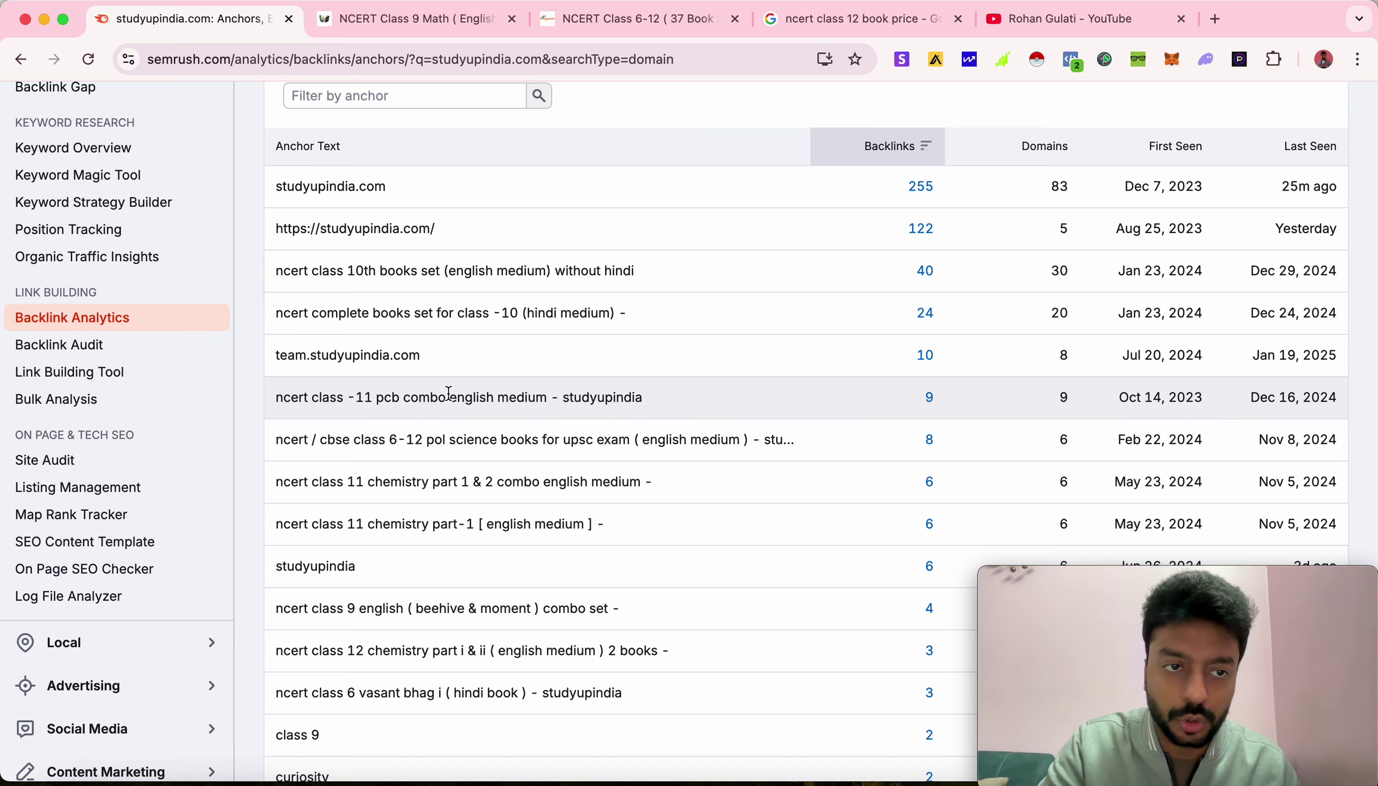
scroll(156, 391, down, 5)
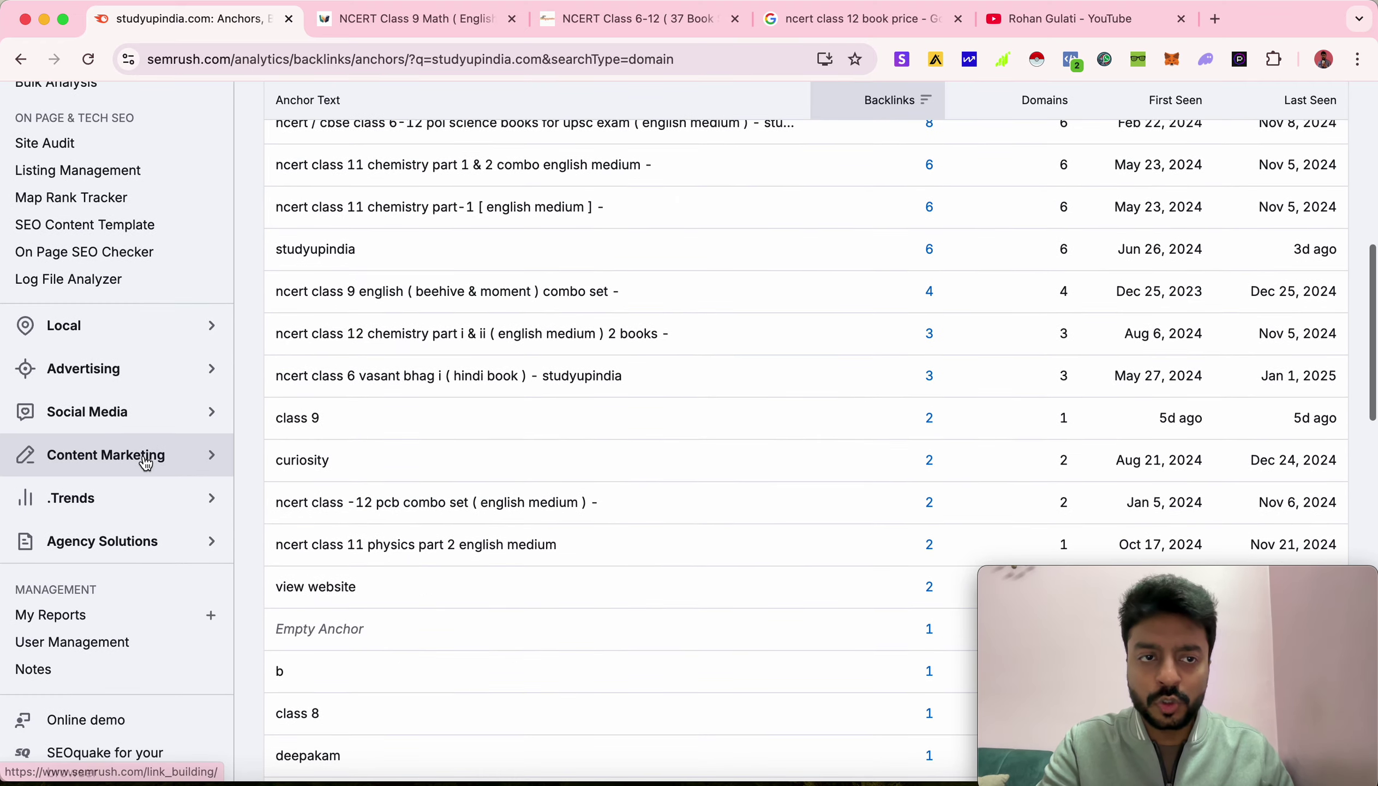
scroll(145, 455, up, 10)
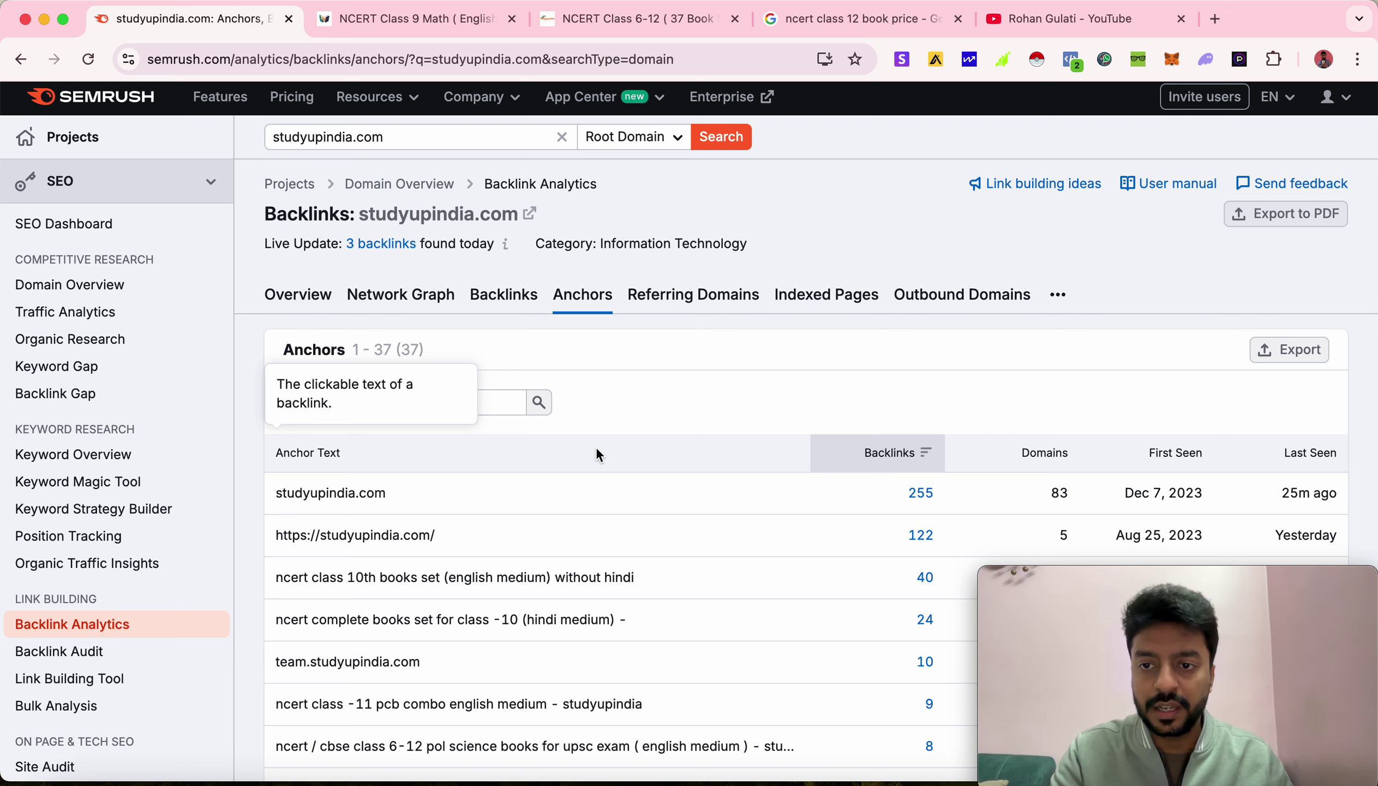
- Open the Domain Overview for studyupindia.com and review its authority score, organic traffic and distribution by country
click(126, 287)
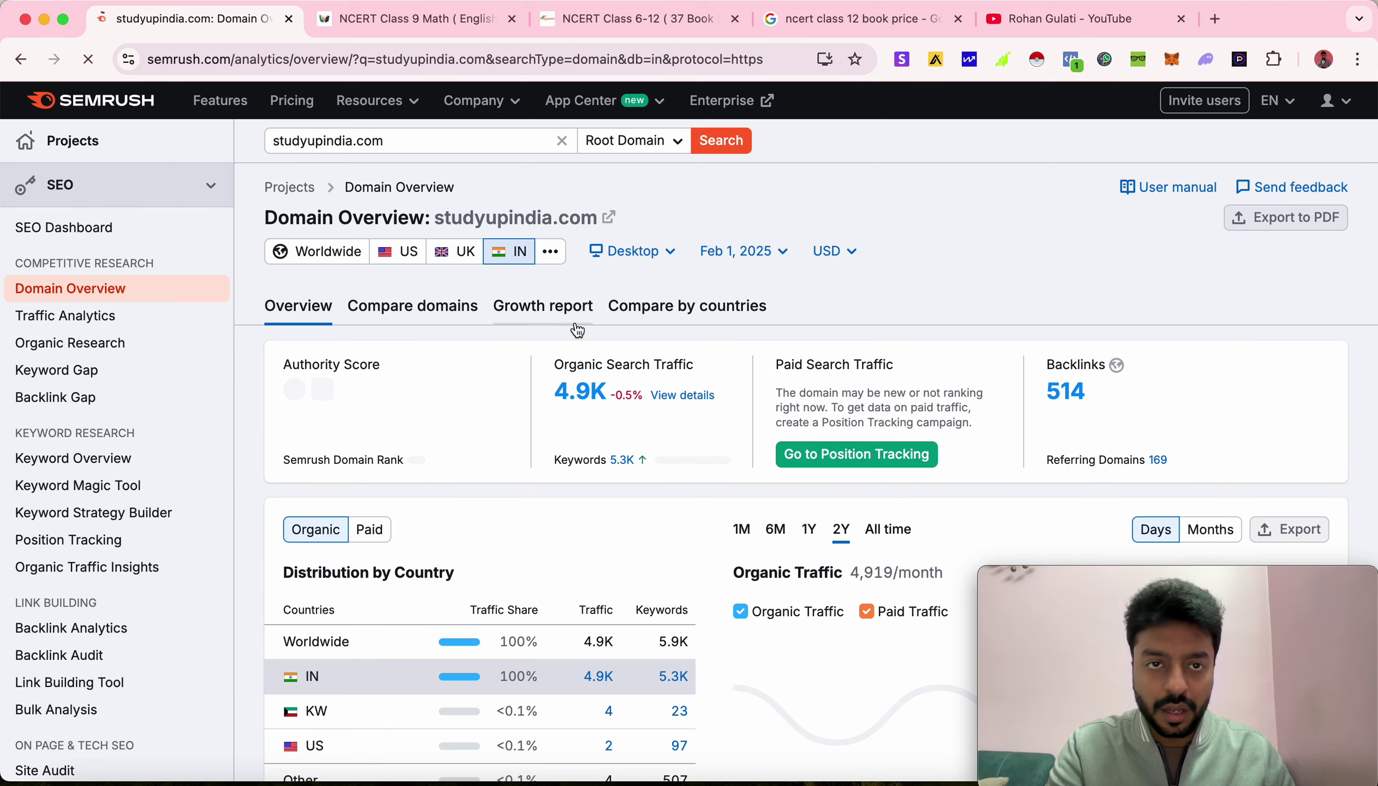
scroll(577, 330, down, 2)
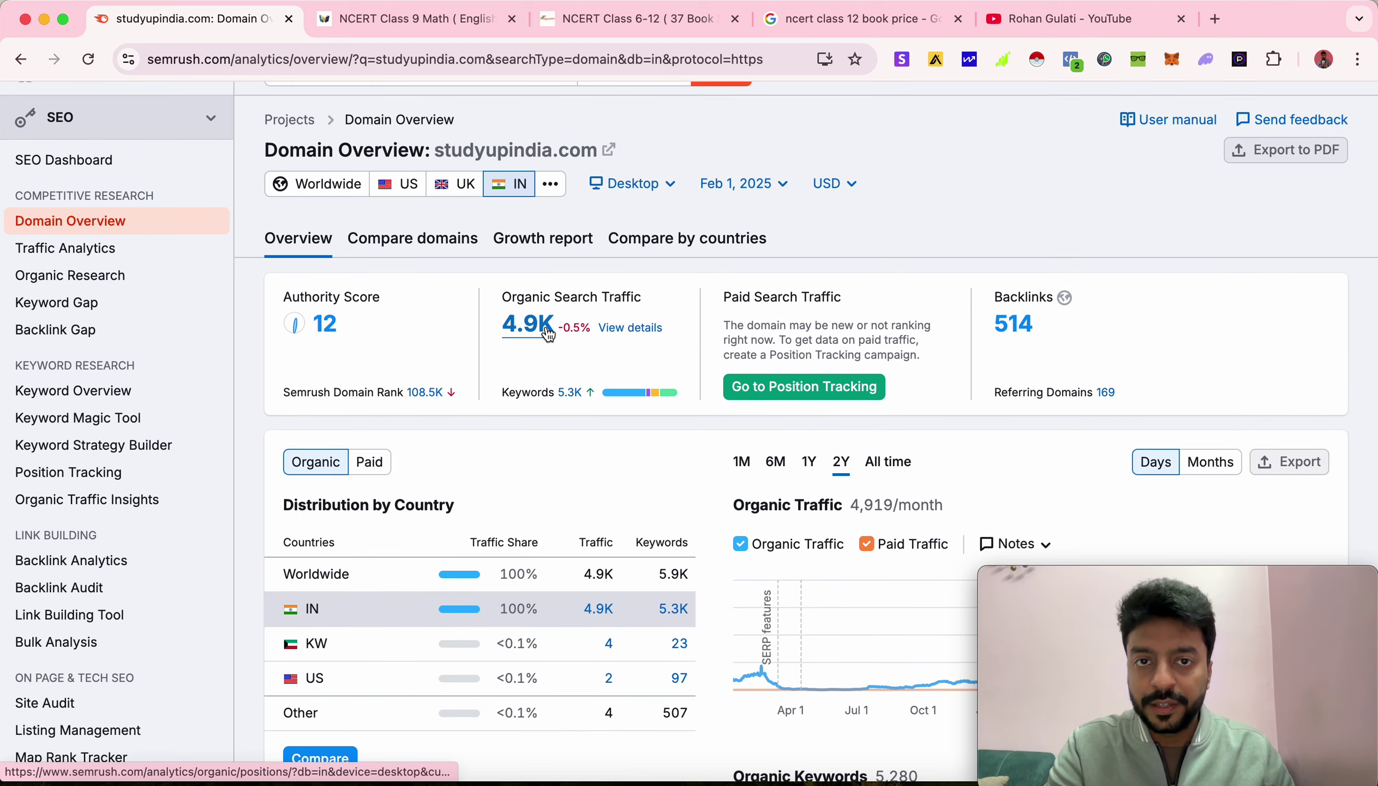
scroll(548, 335, down, 3)
mouse_move(406, 399)
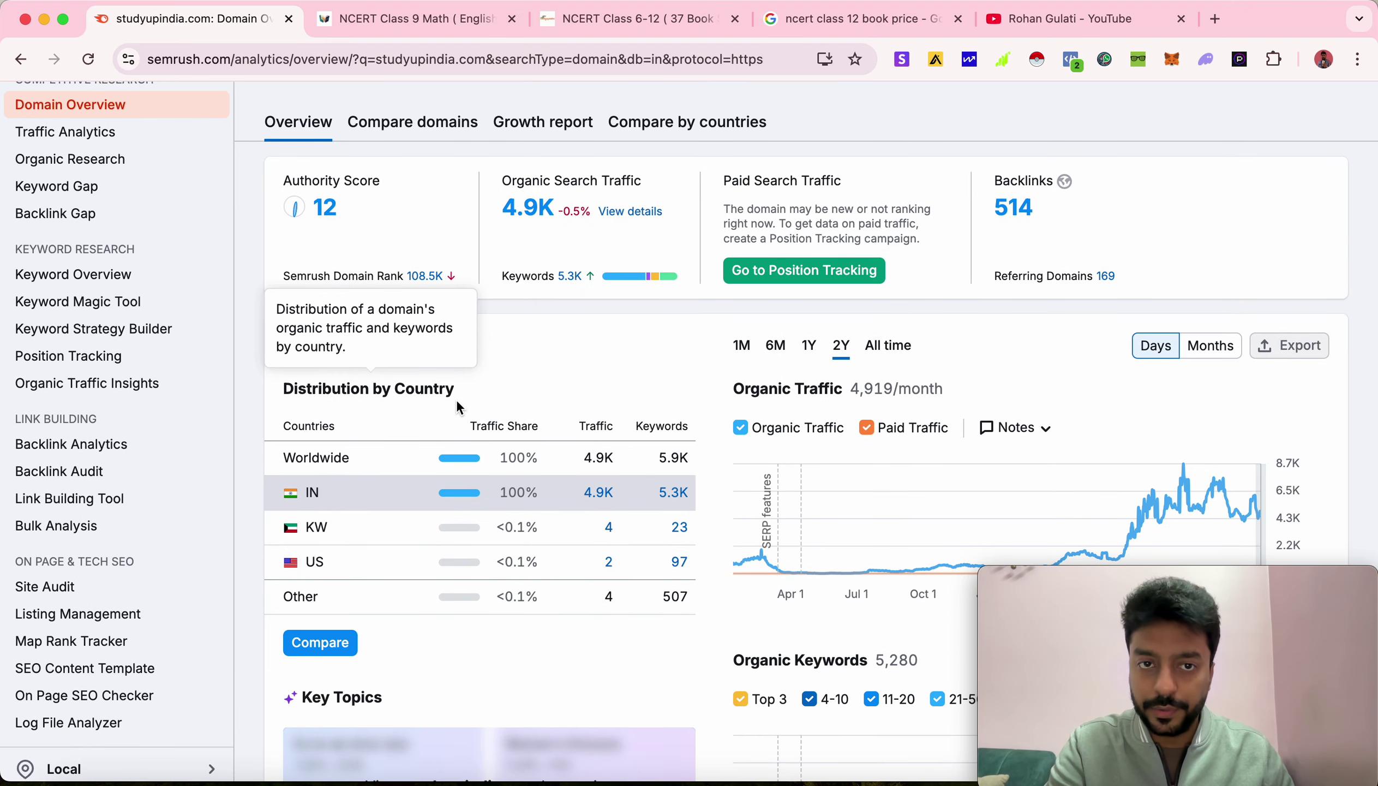
scroll(470, 401, up, 3)
scroll(470, 401, down, 5)
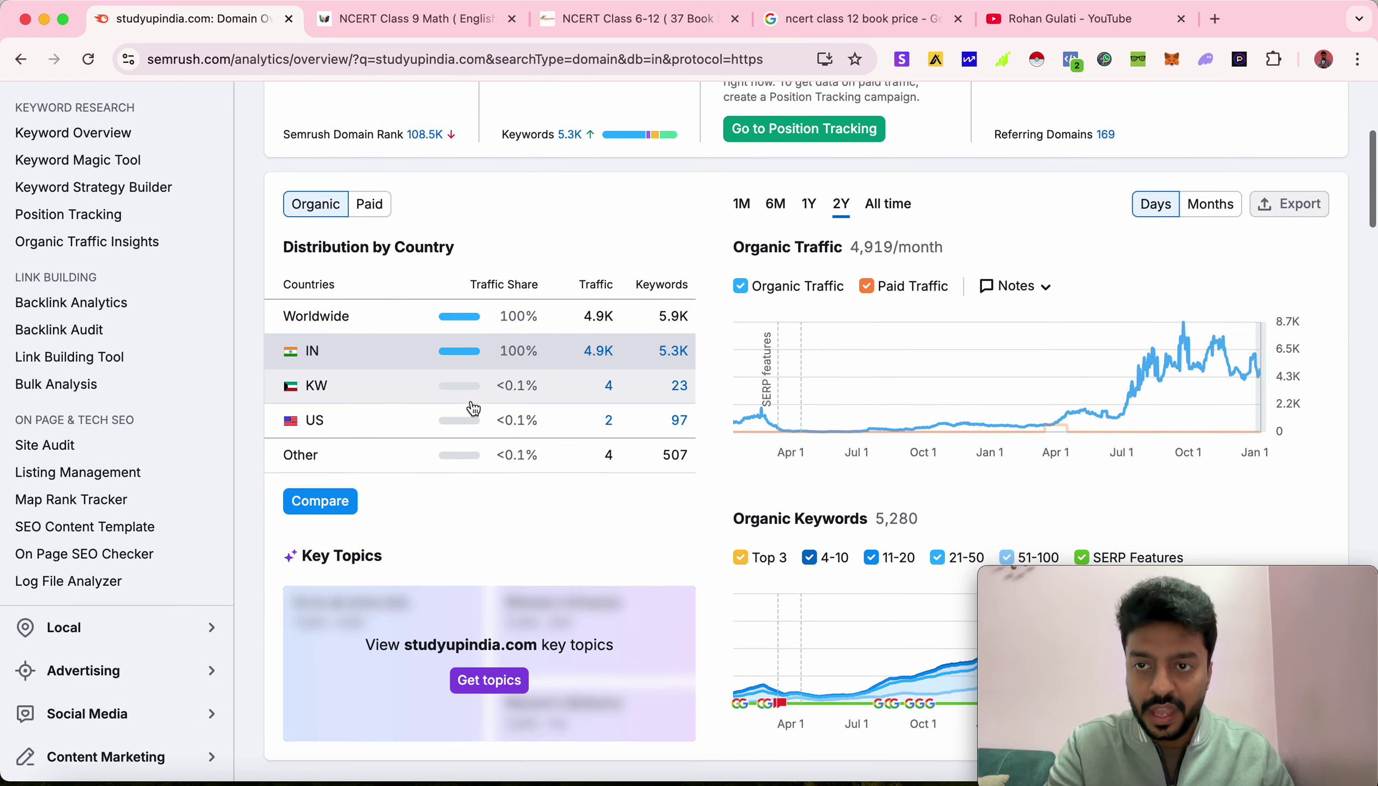
scroll(473, 408, up, 5)
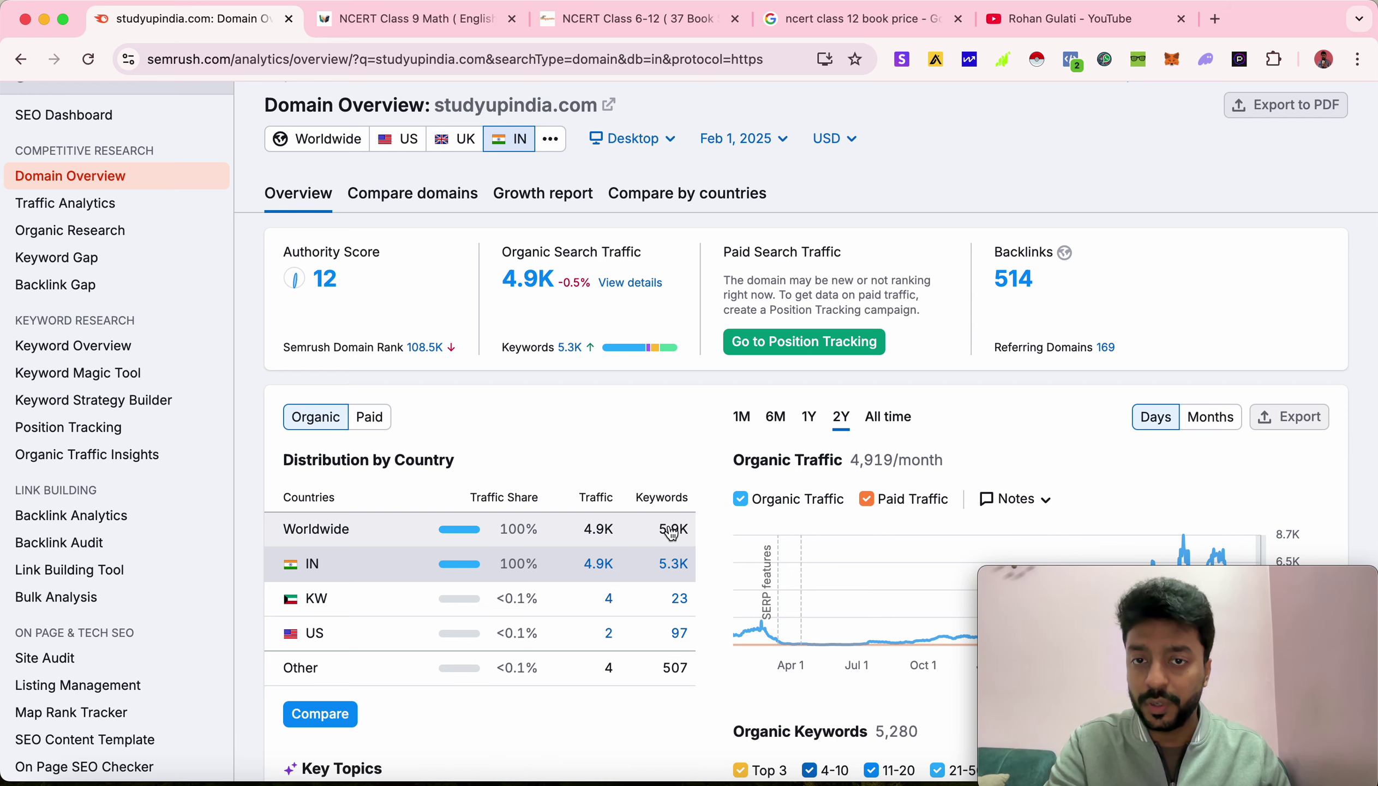
- Examine the Organic Research section of the overview, including Top Organic Keywords and Keywords by Intent
scroll(671, 532, down, 15)
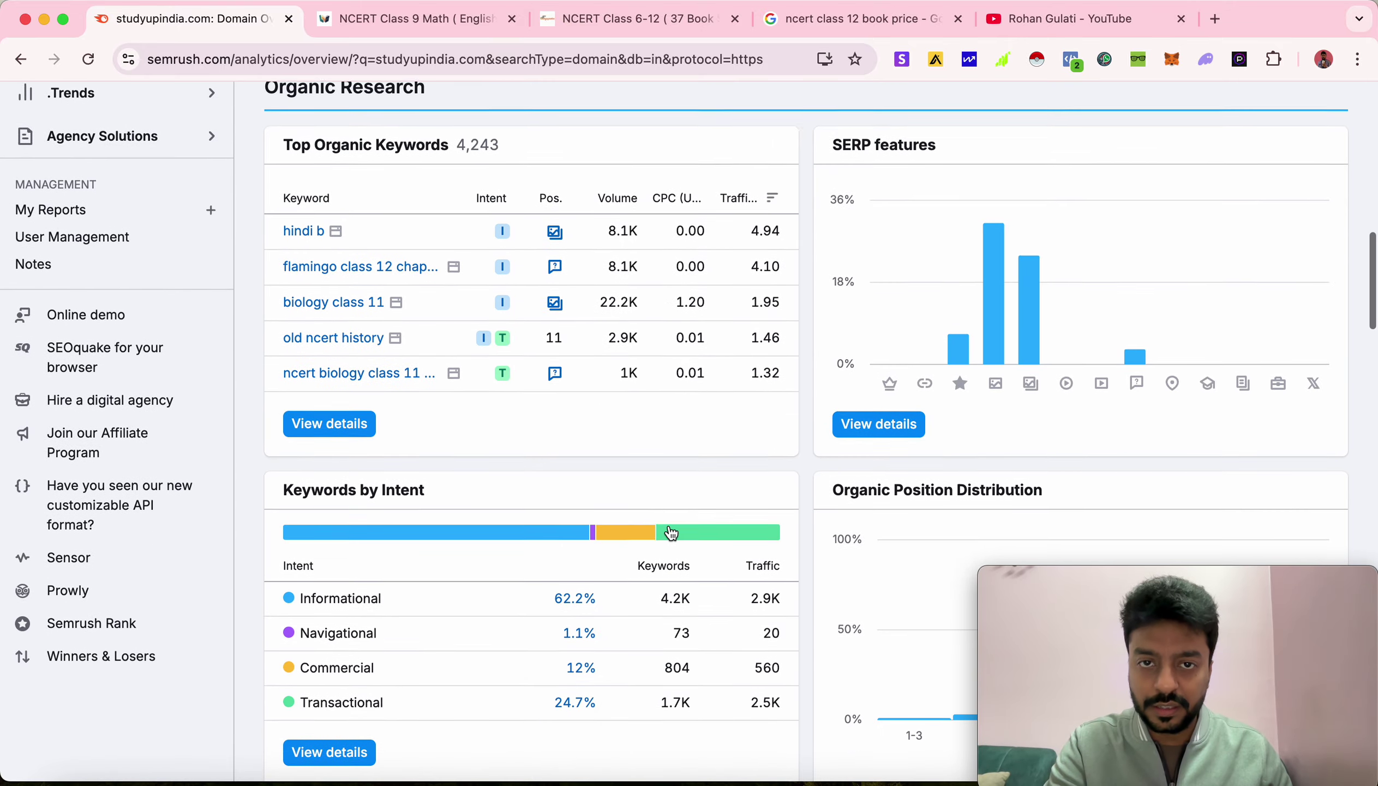
scroll(671, 531, up, 15)
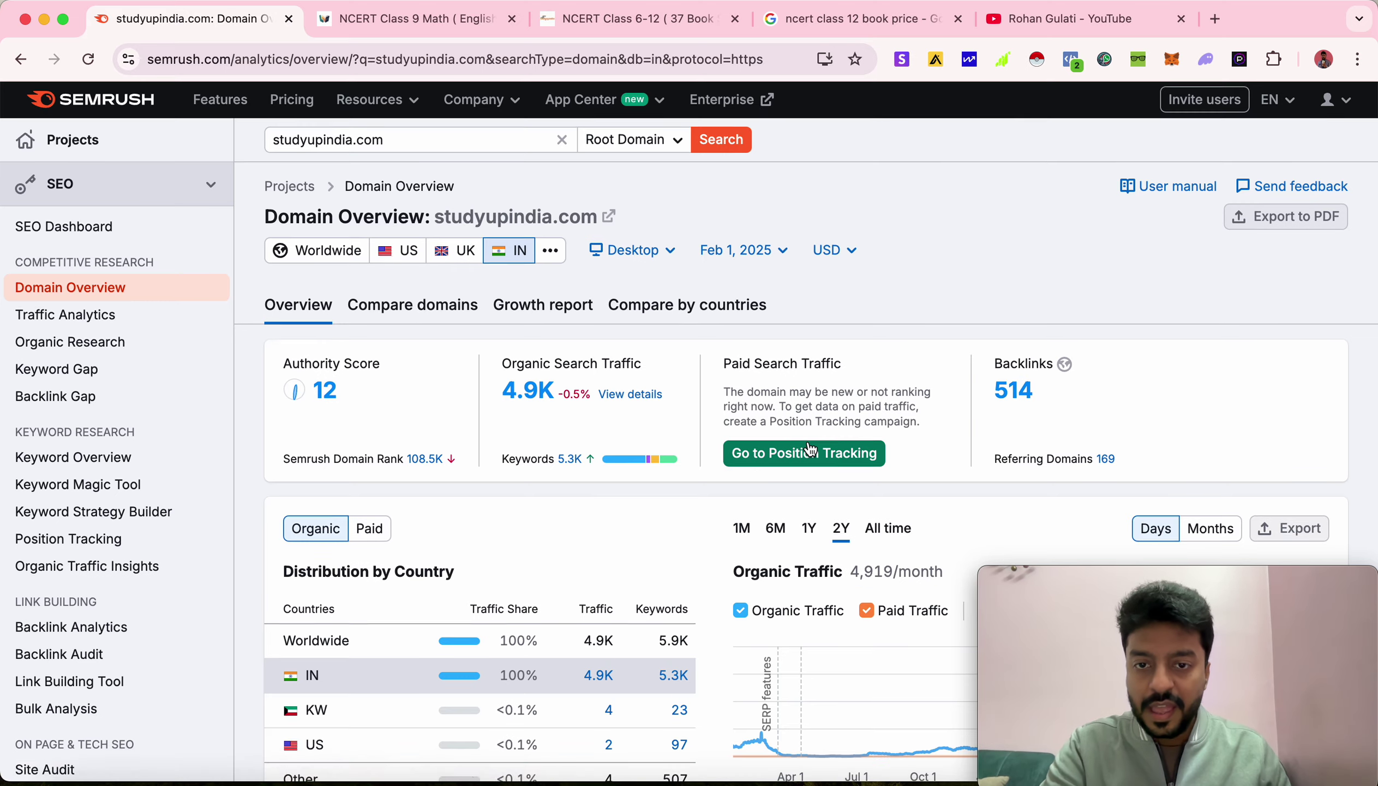
scroll(808, 443, down, 15)
scroll(808, 444, down, 8)
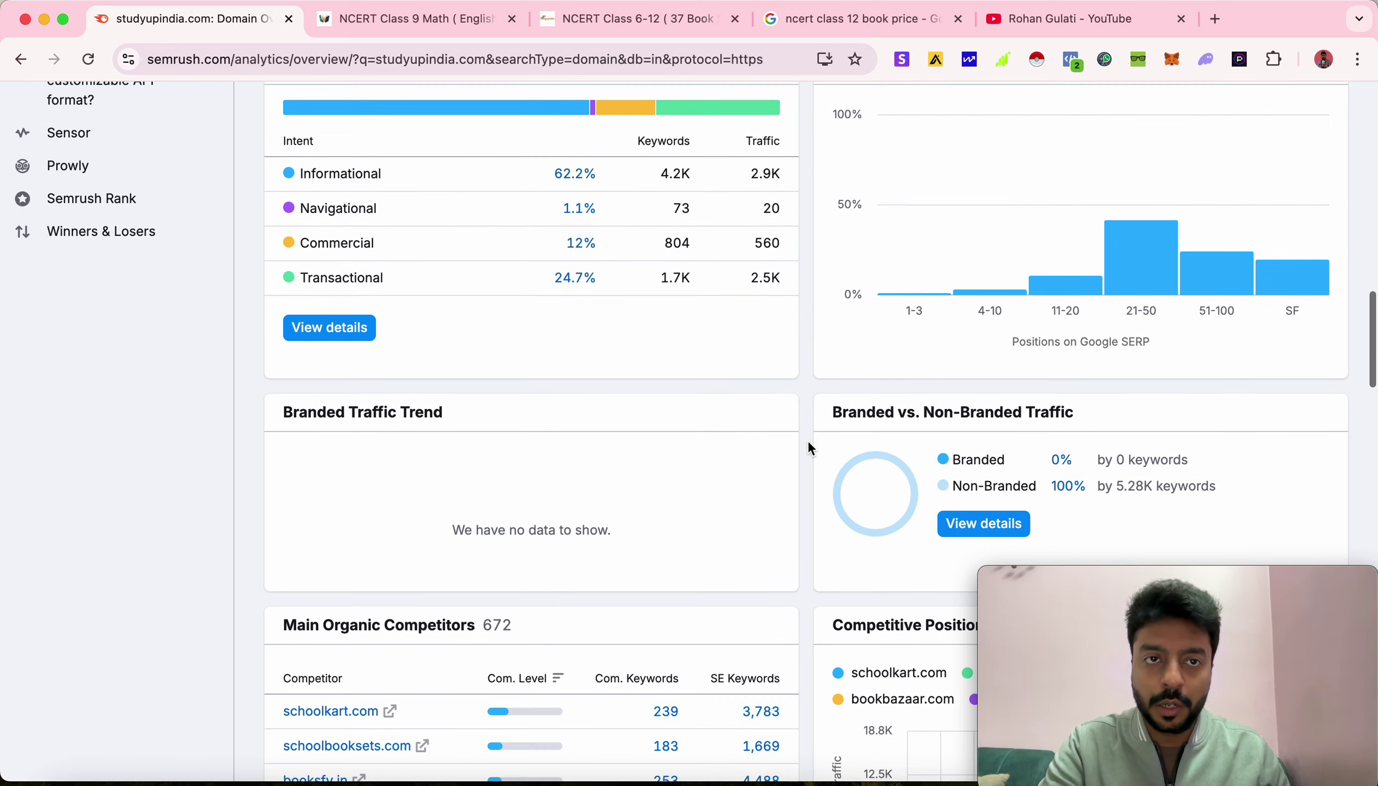
scroll(808, 444, up, 5)
scroll(688, 381, down, 1)
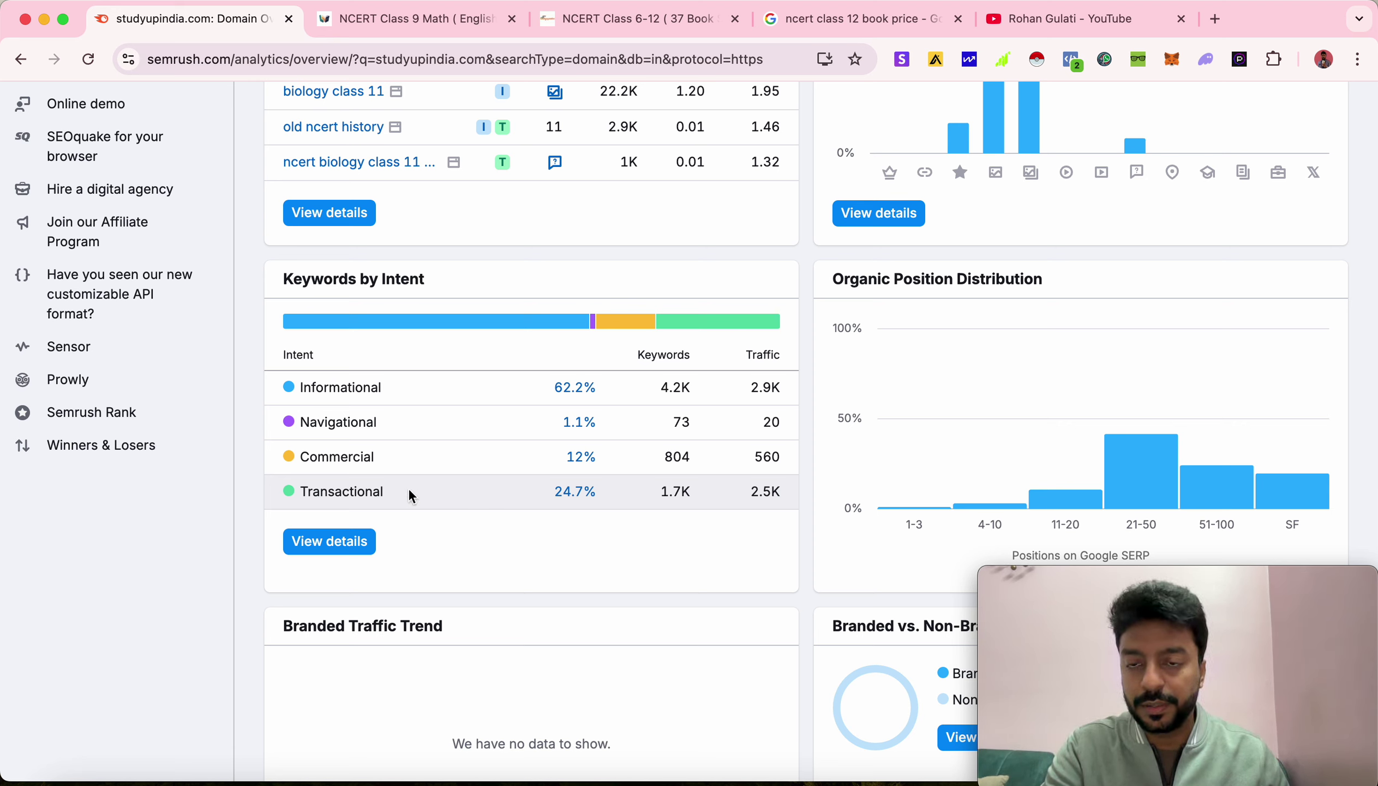
- Inspect the Organic Position Distribution chart and open the list of keywords ranking in positions 21–50
mouse_move(921, 418)
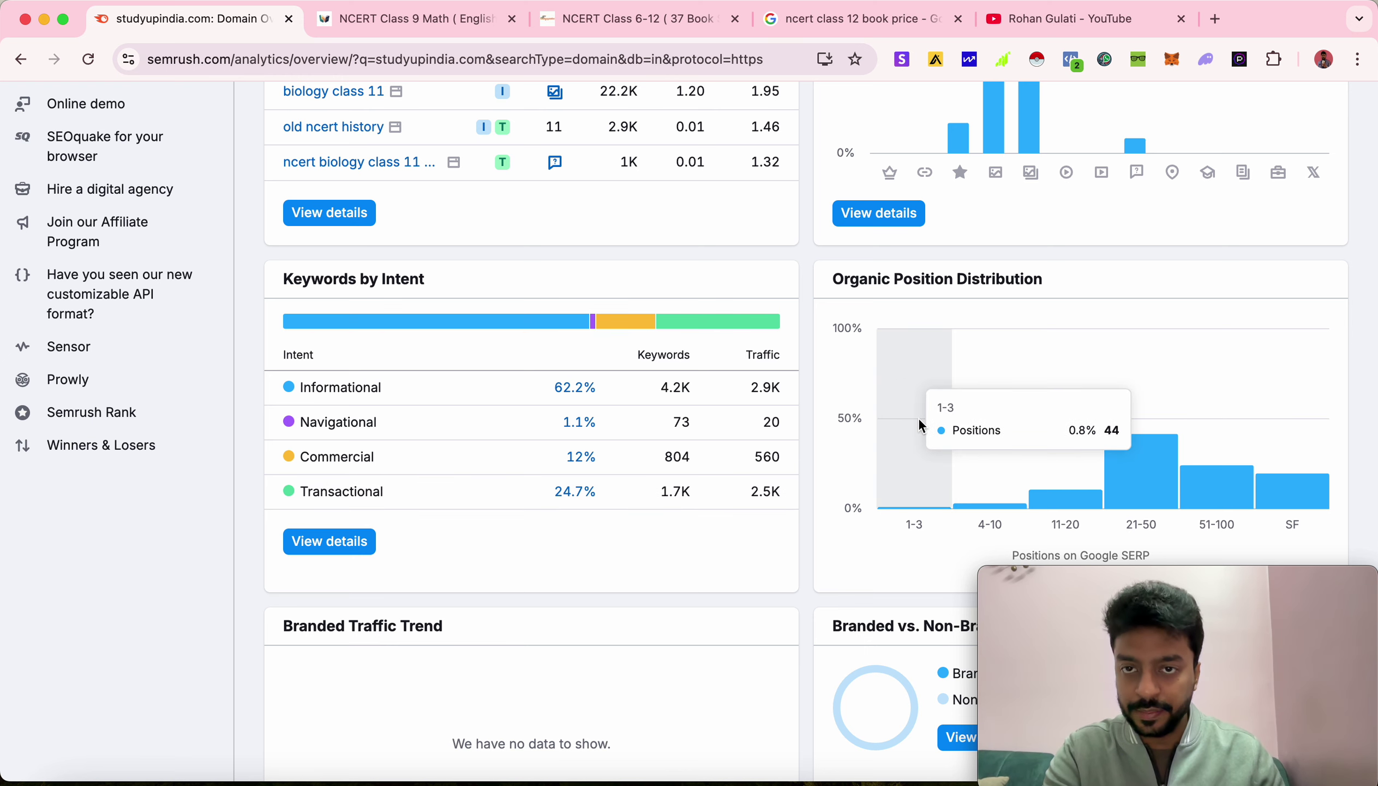
scroll(937, 417, down, 2)
mouse_move(1097, 394)
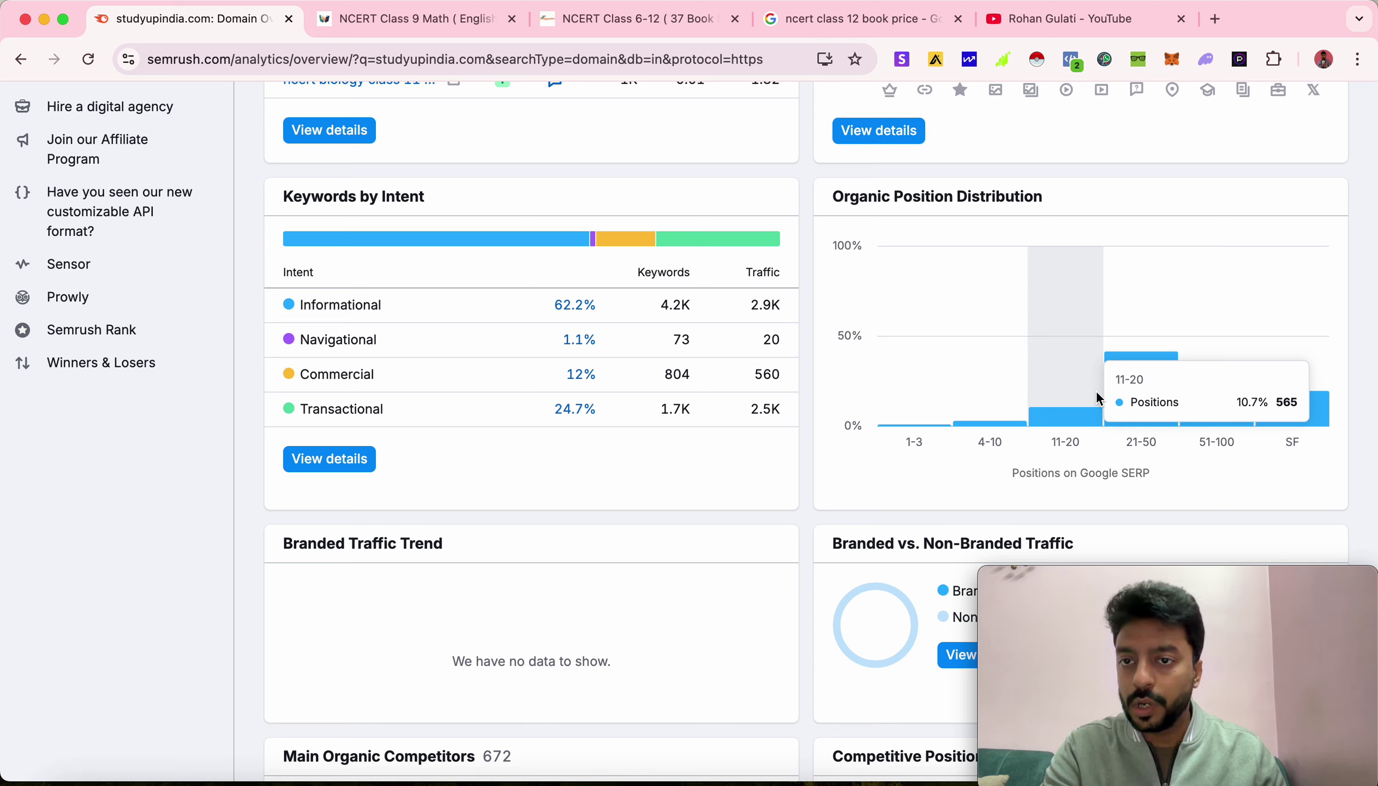
mouse_move(1146, 381)
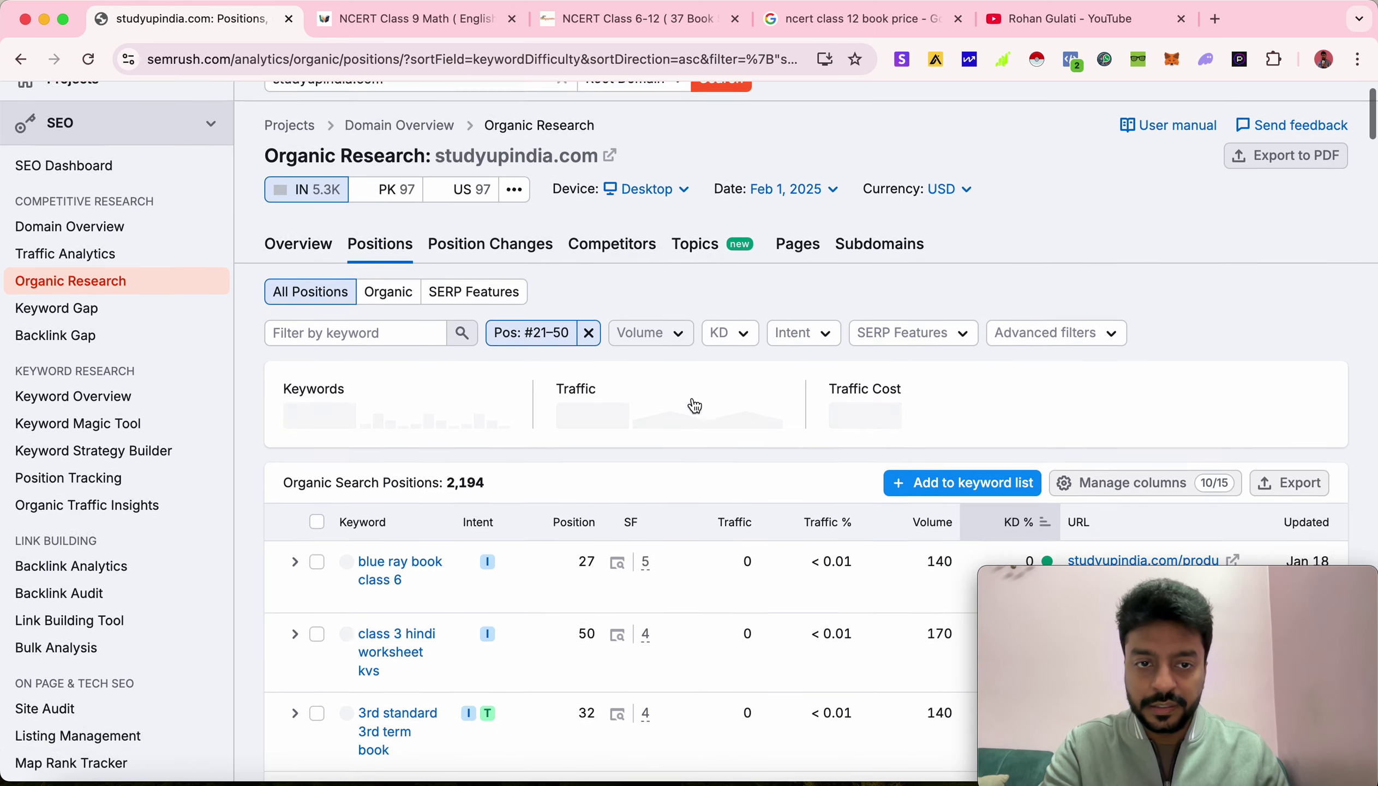
scroll(692, 399, down, 5)
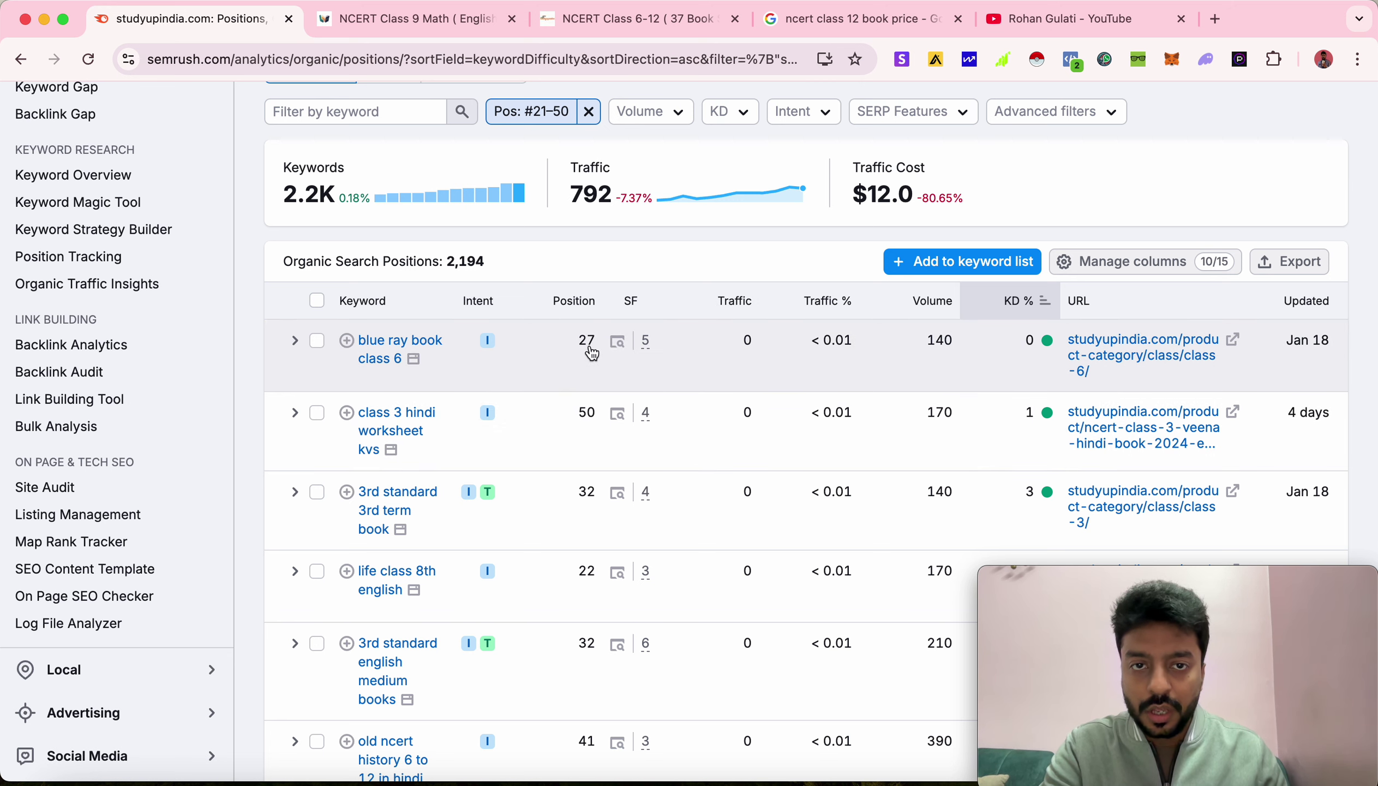
- Sort the position 21–50 keywords by position in ascending order and look through the best-ranking ones
click(563, 300)
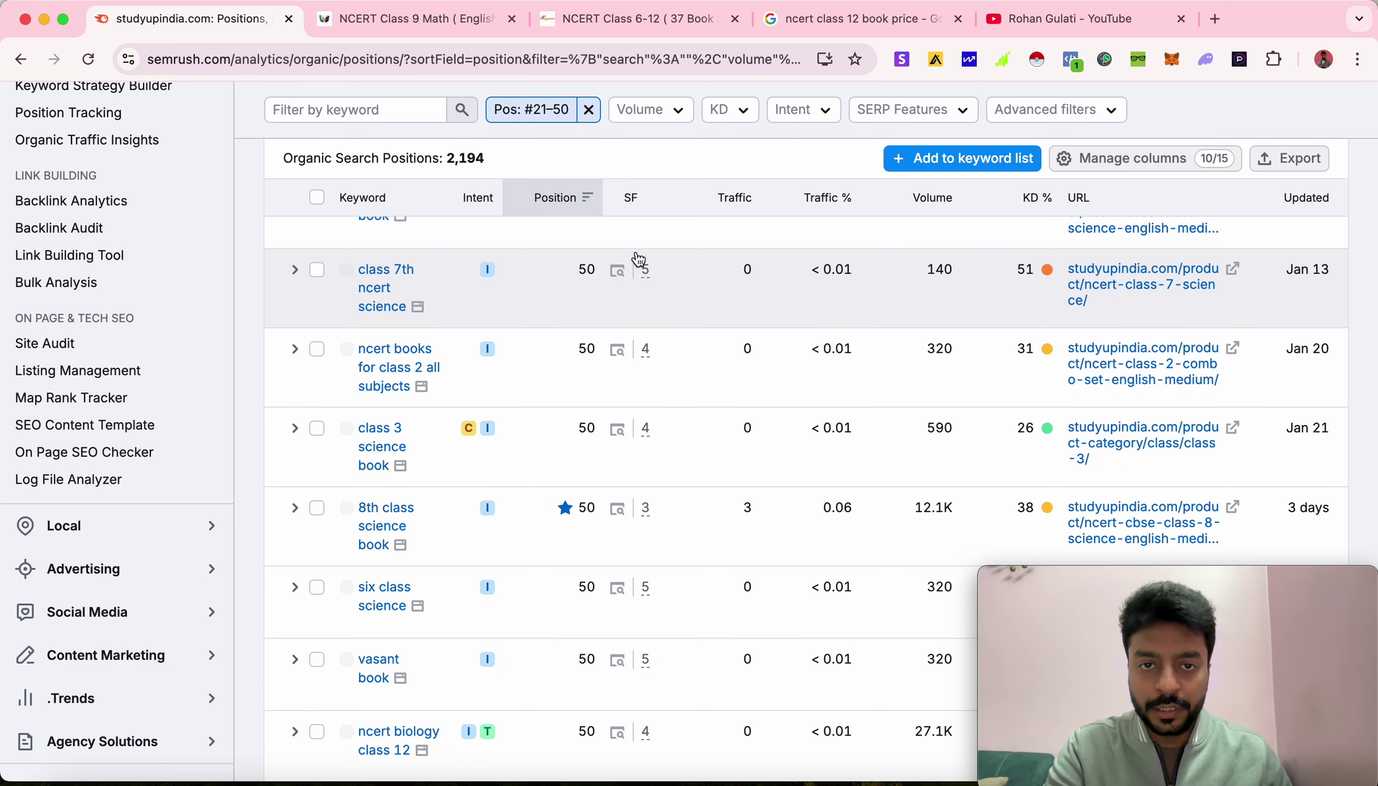
click(571, 210)
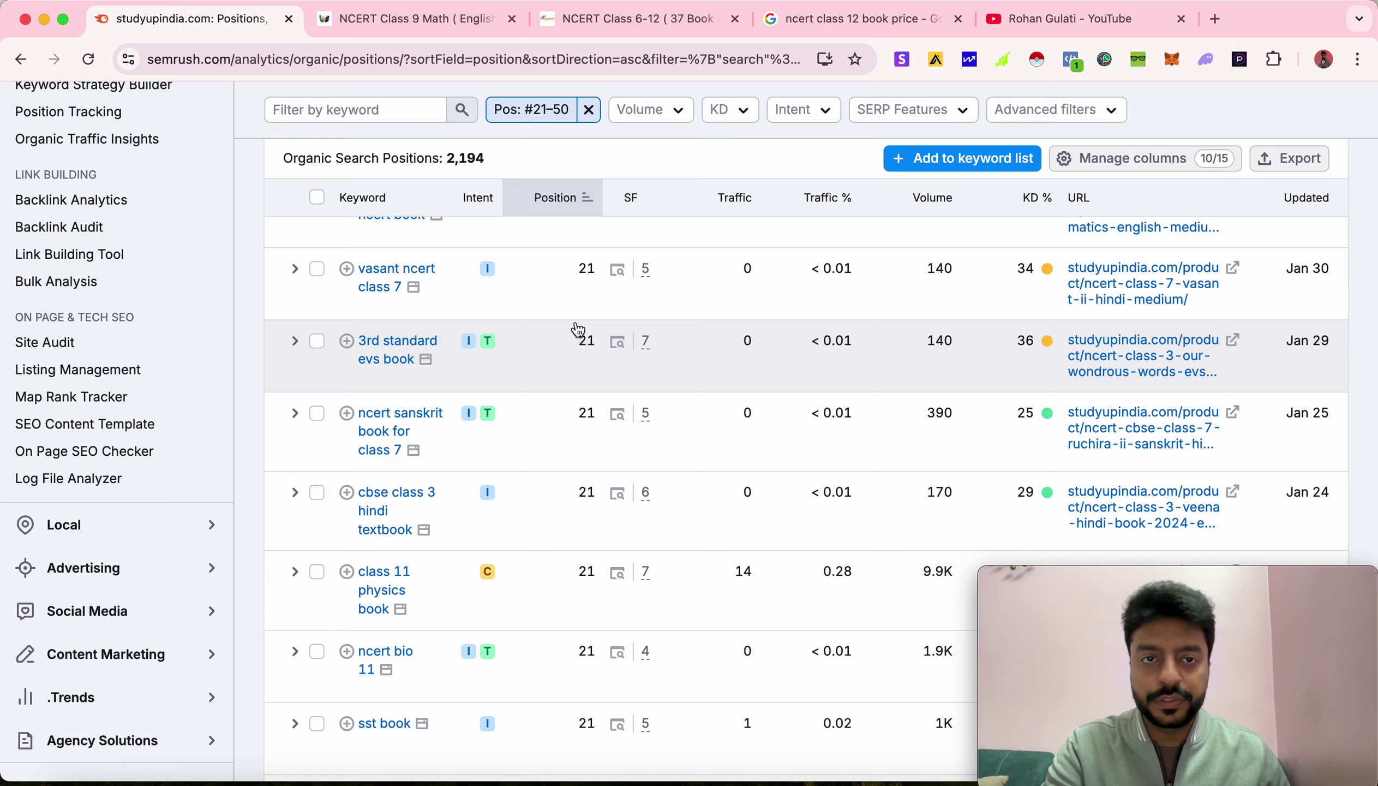
scroll(577, 328, up, 5)
scroll(577, 328, down, 5)
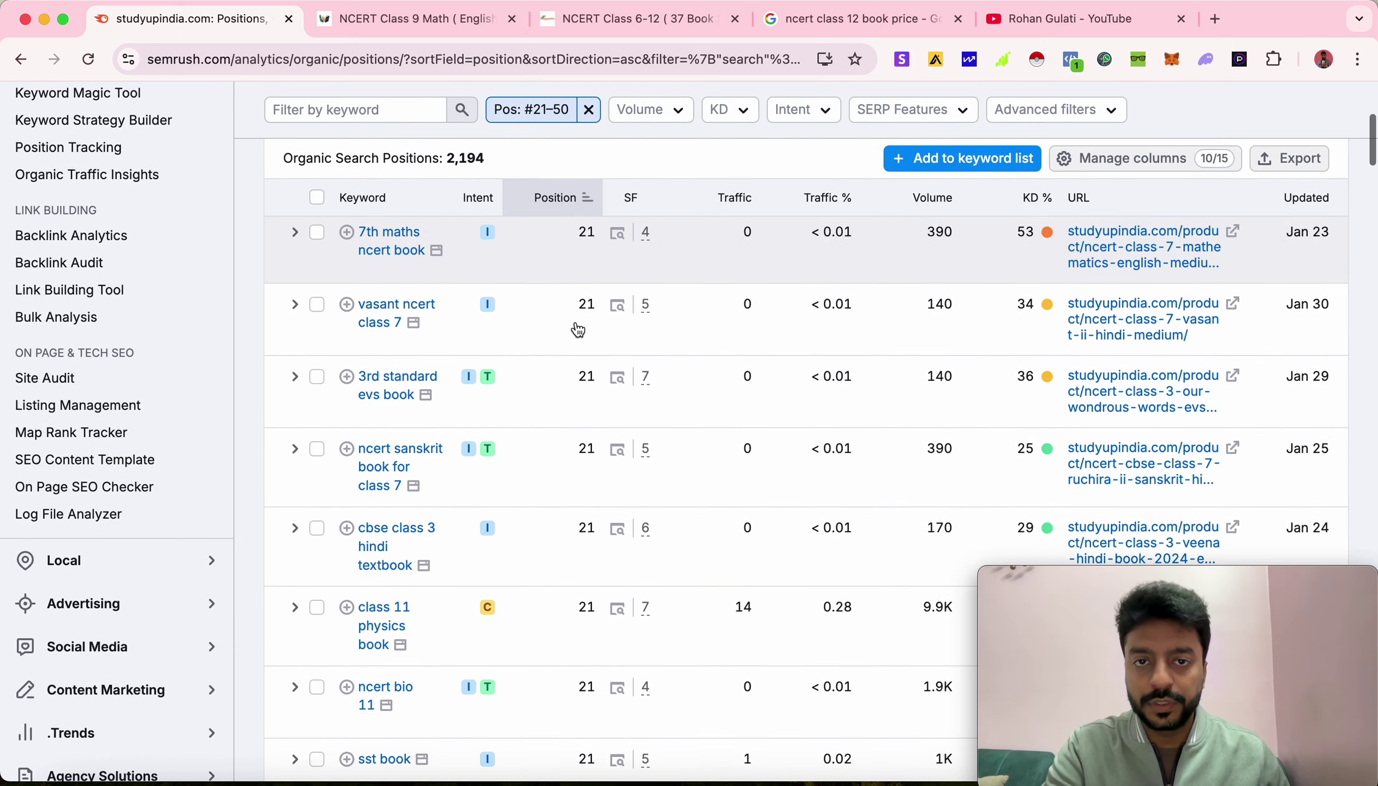
scroll(577, 328, down, 7)
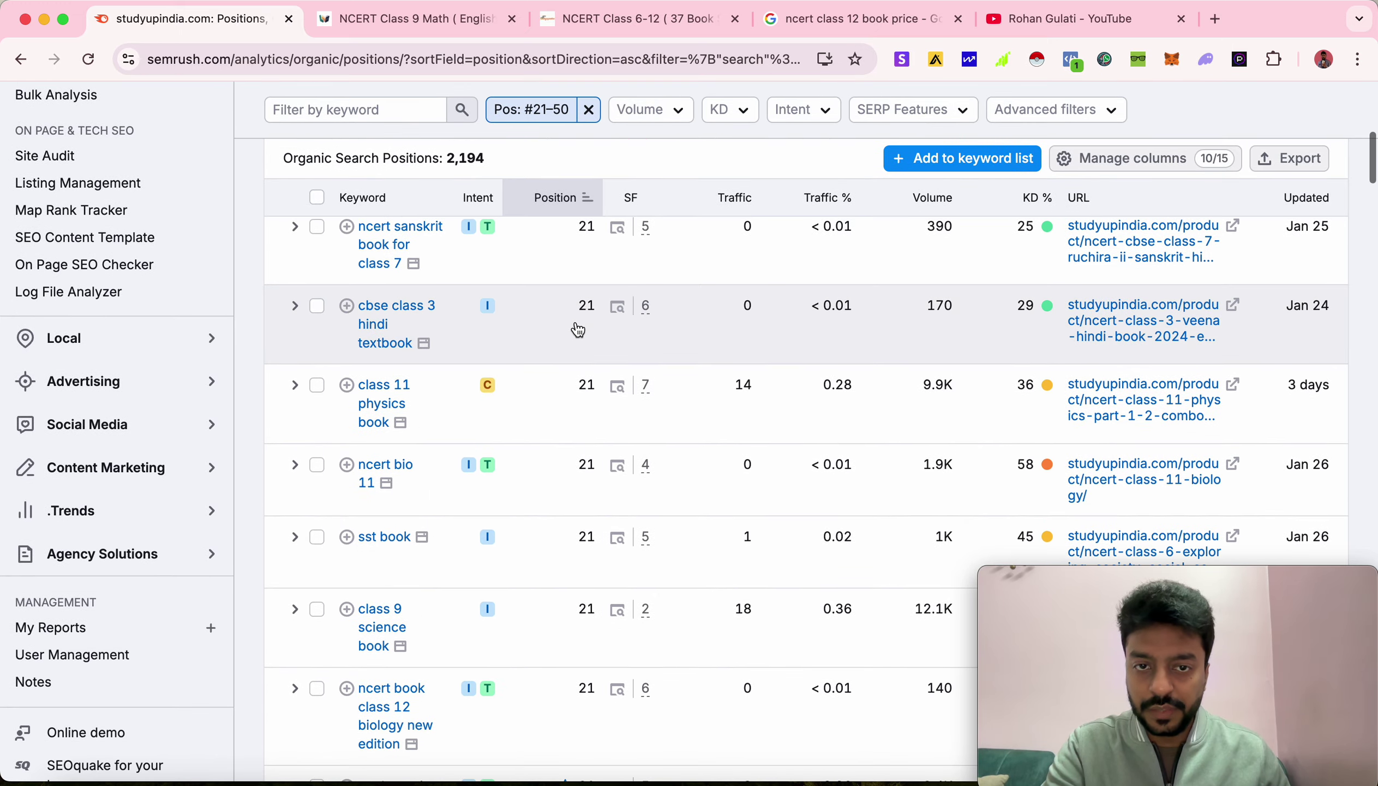
scroll(577, 329, up, 10)
scroll(656, 307, down, 3)
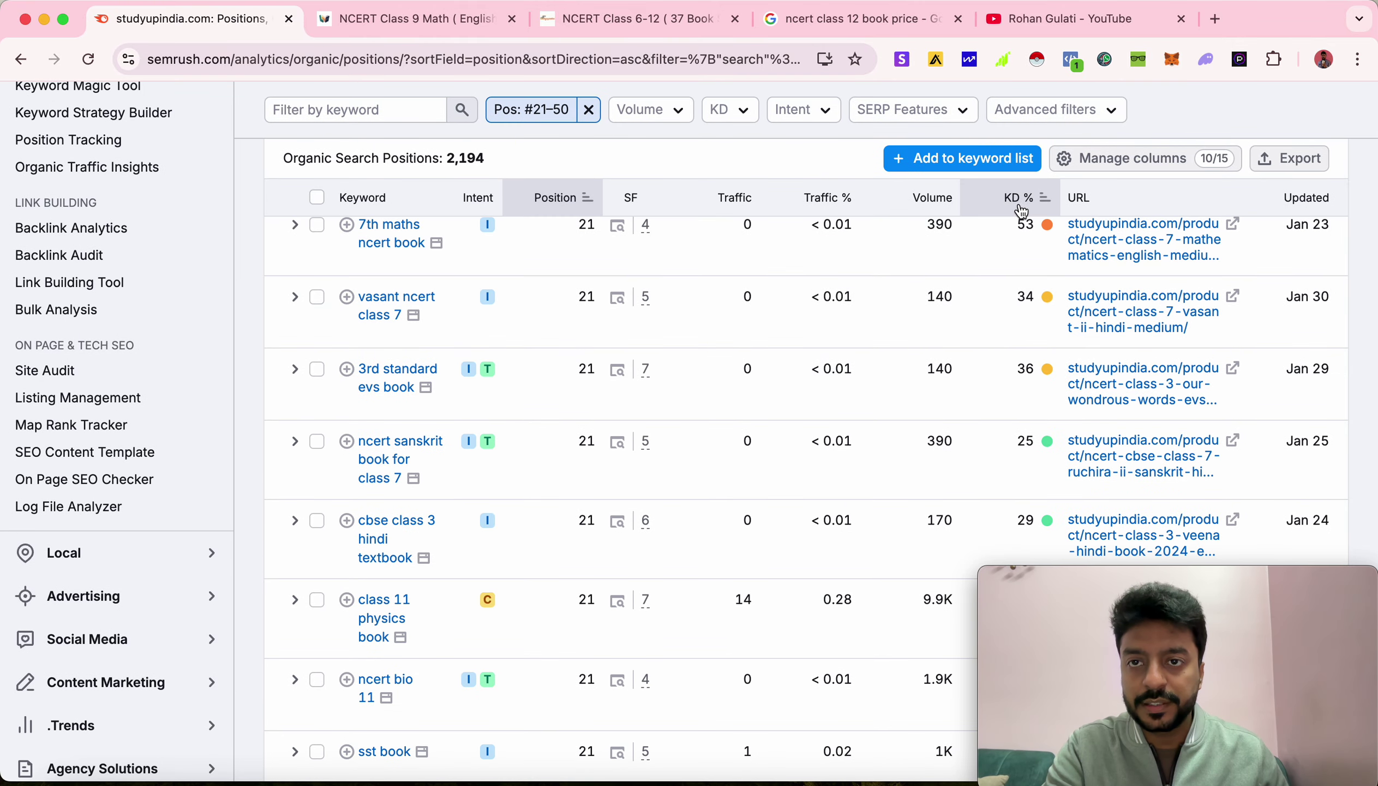
- Sort the position 21–50 keywords by ascending KD % and examine the difficulty ratings of the easiest ones
click(1017, 209)
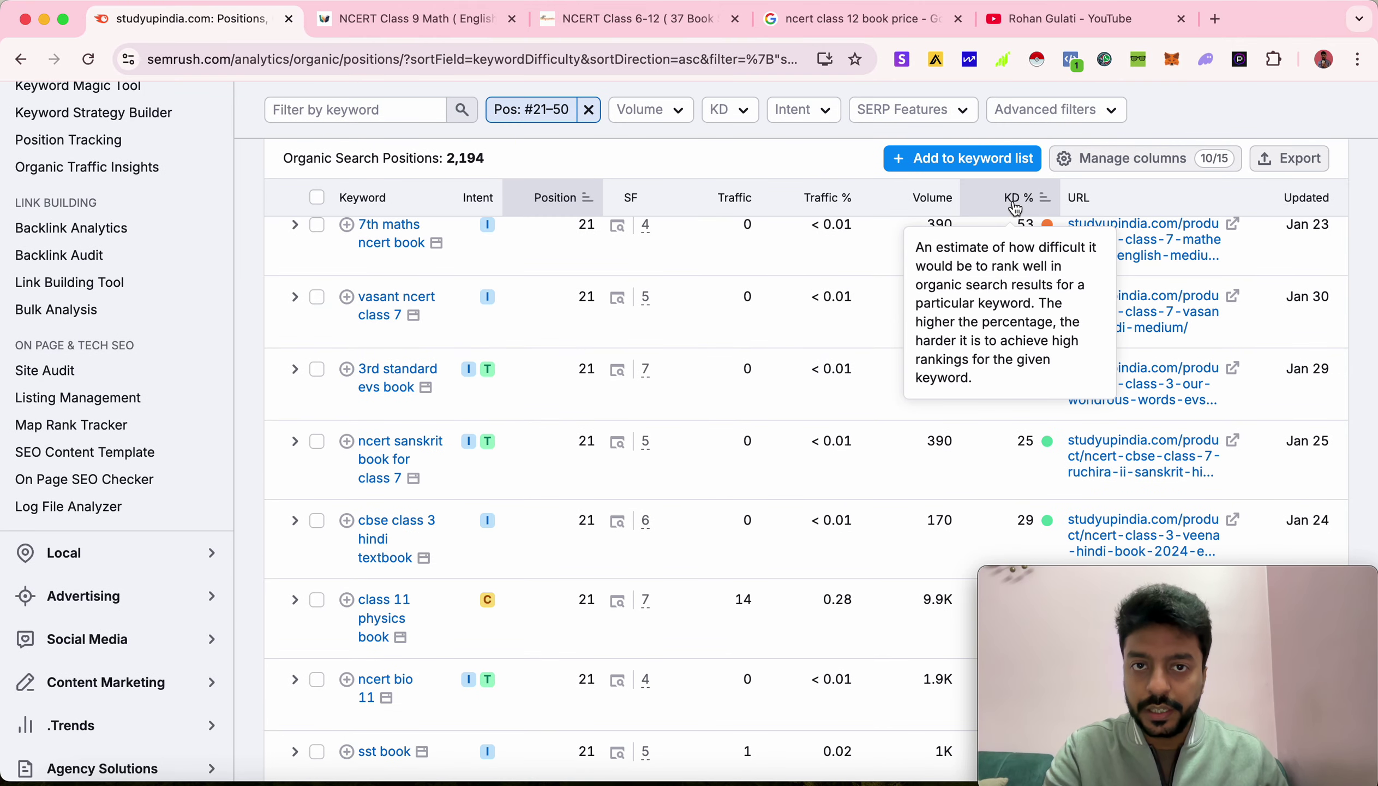
scroll(877, 283, down, 1)
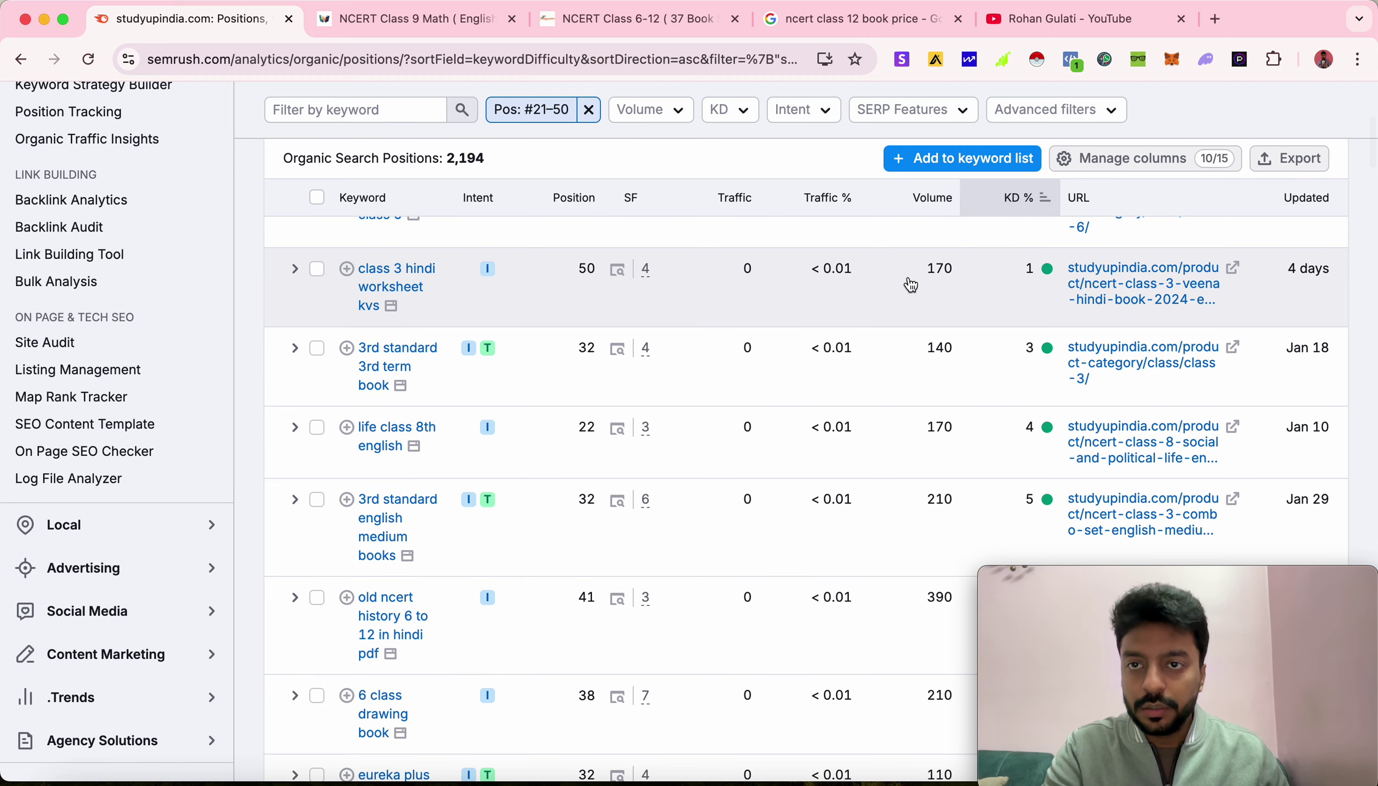
scroll(910, 283, up, 3)
scroll(910, 283, down, 2)
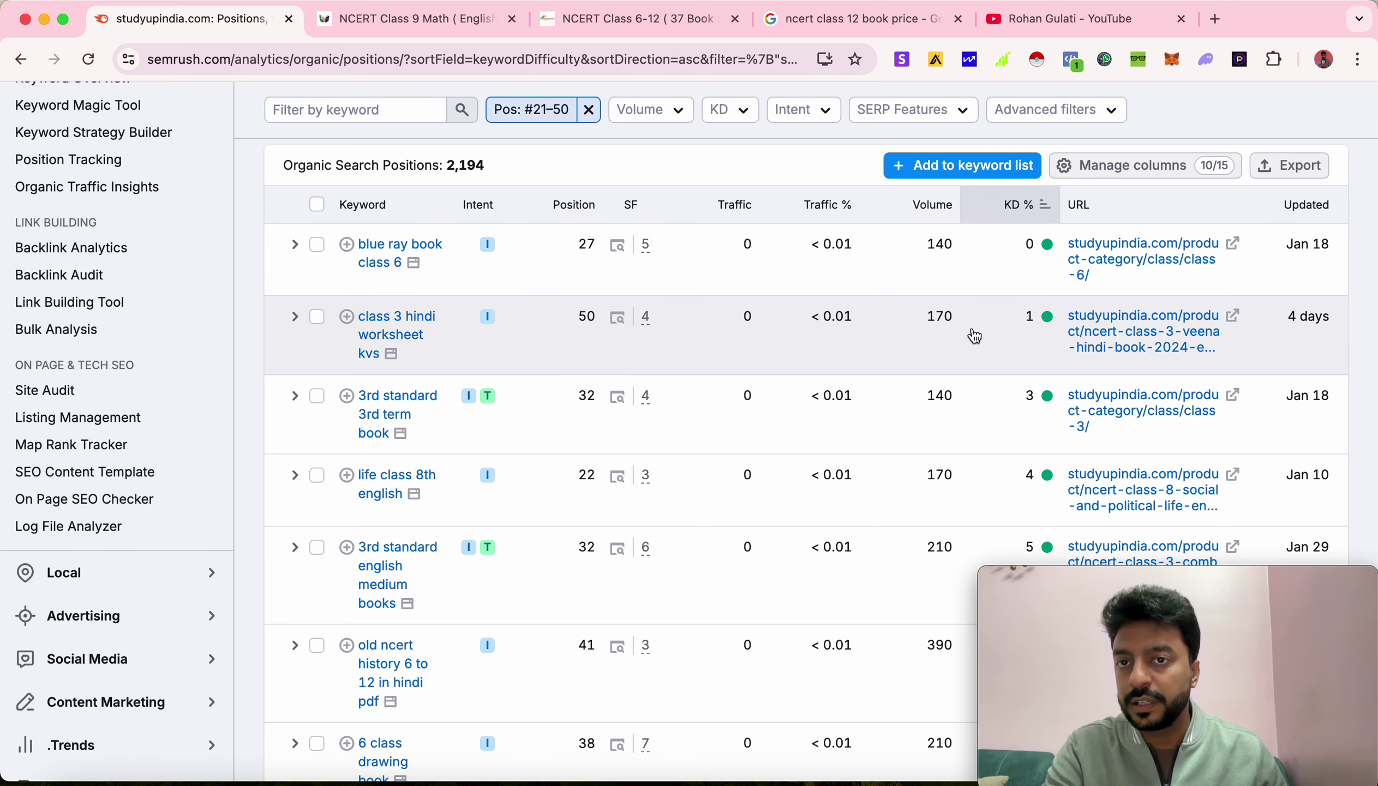
scroll(976, 335, down, 2)
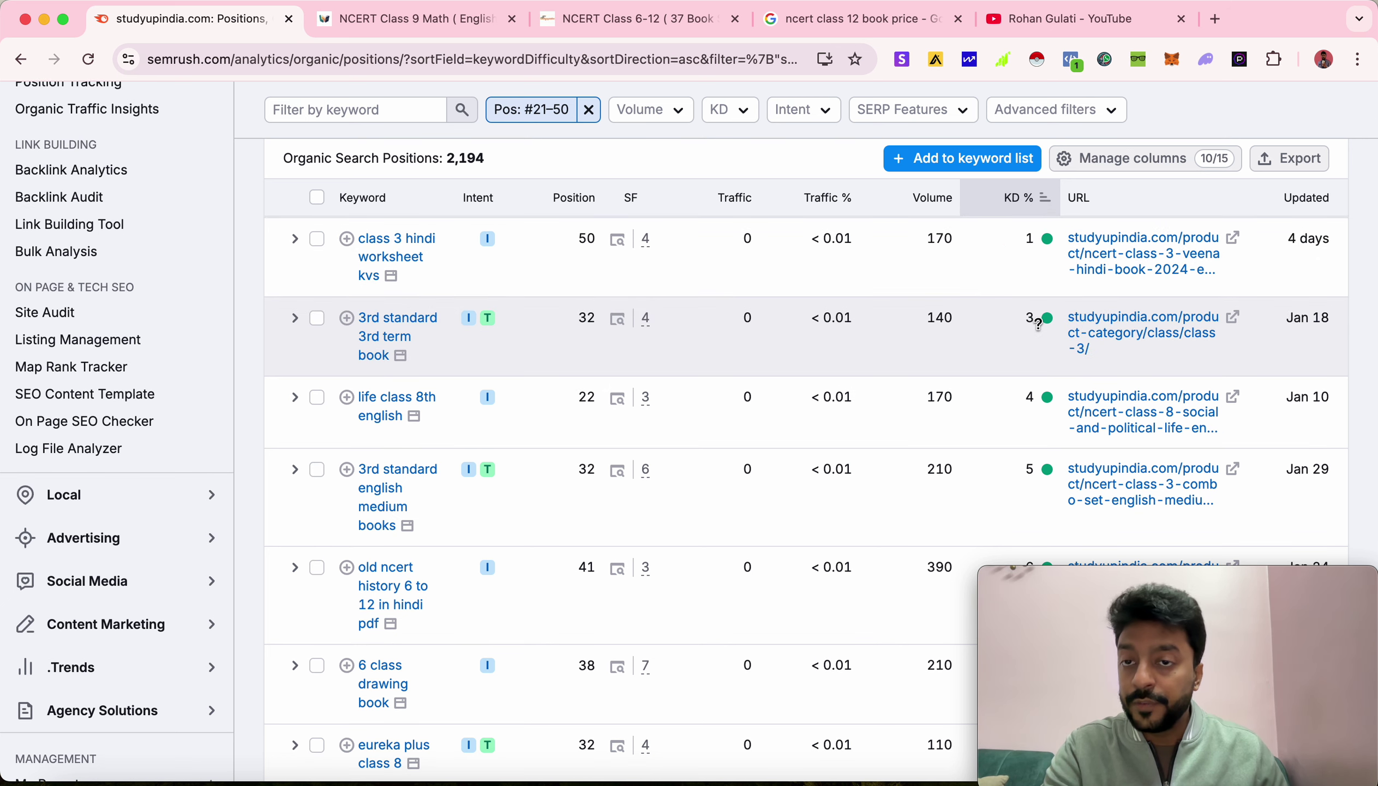
mouse_move(1037, 324)
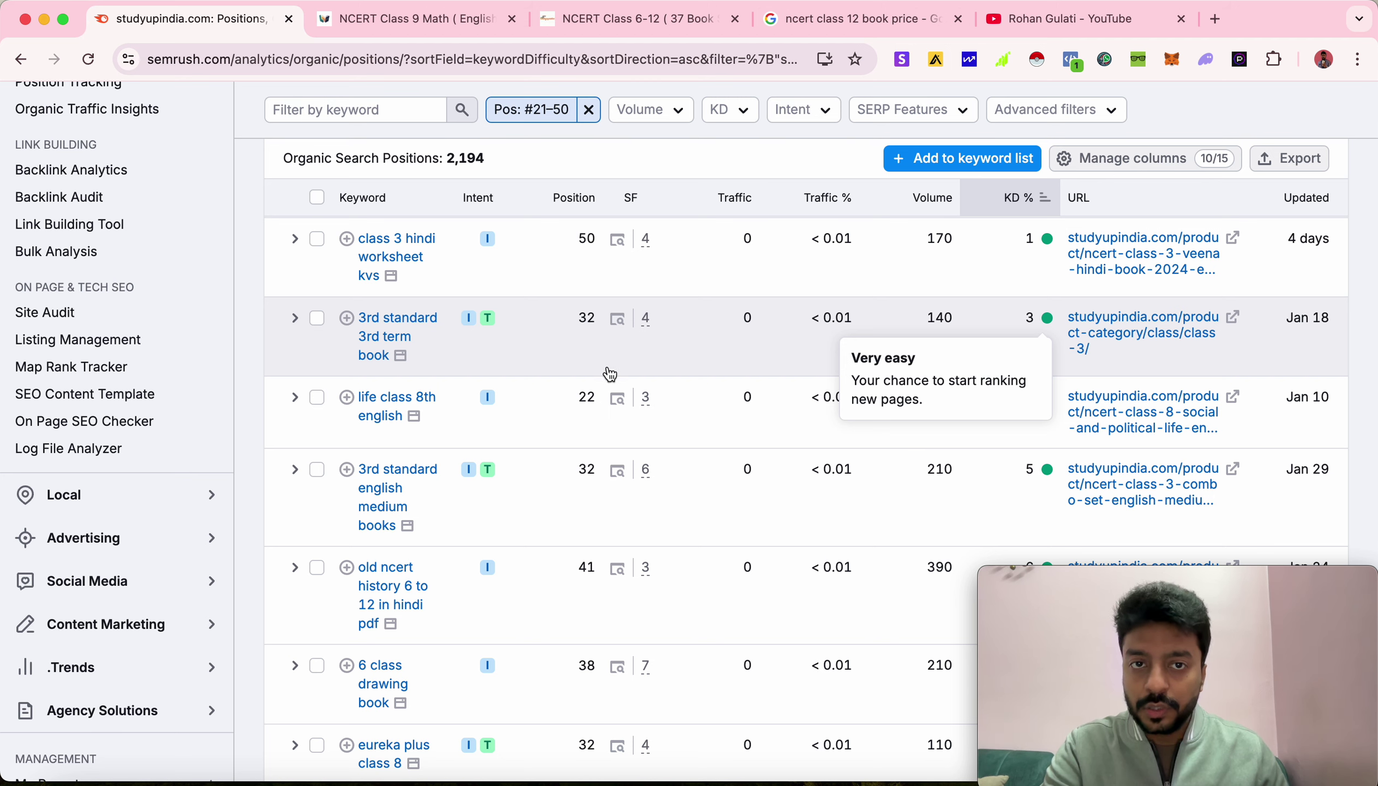